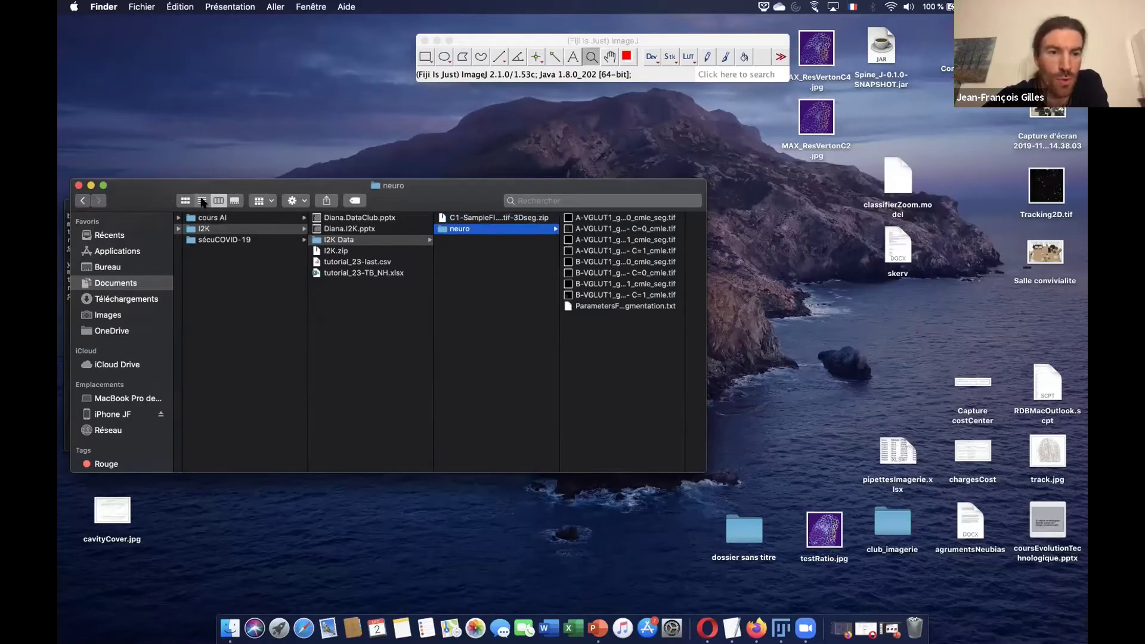
Open A-VGLUT1_green-bassoon_red - C=0_cmle.tif from the neuro folder in Fiji and move its image window aside.
left_click(202, 201)
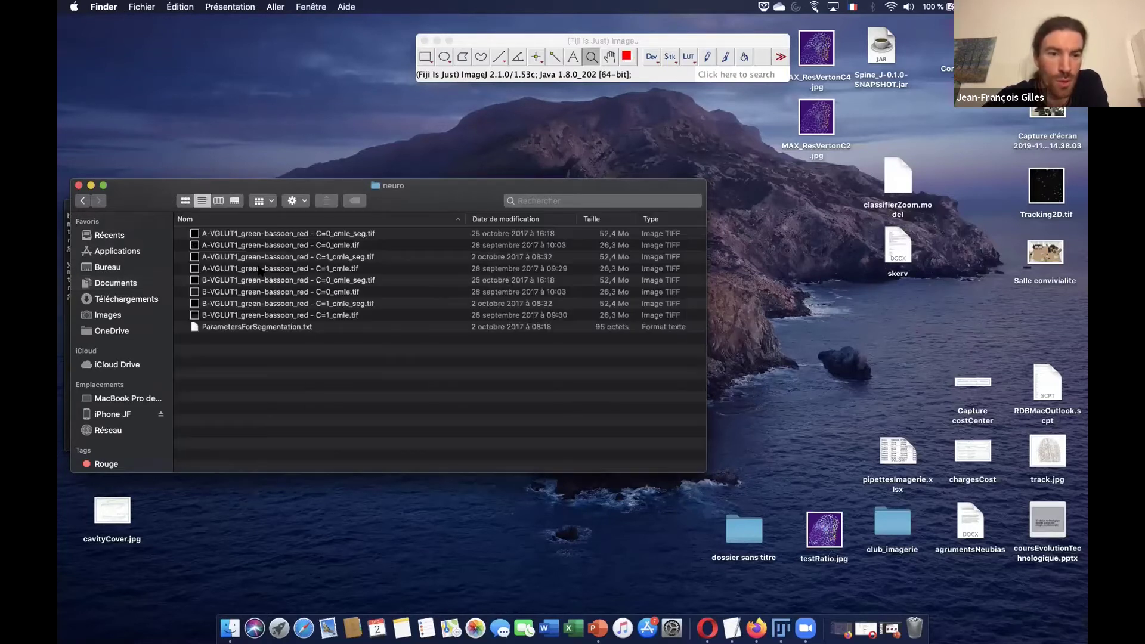
left_click(346, 245)
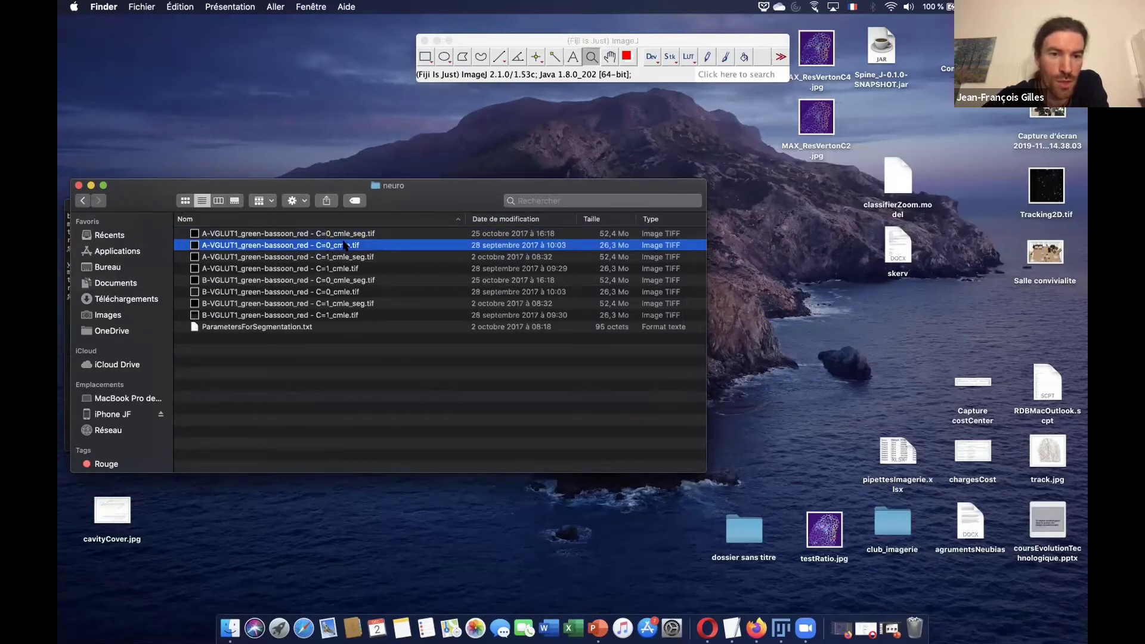
left_click_drag(345, 245, 528, 69)
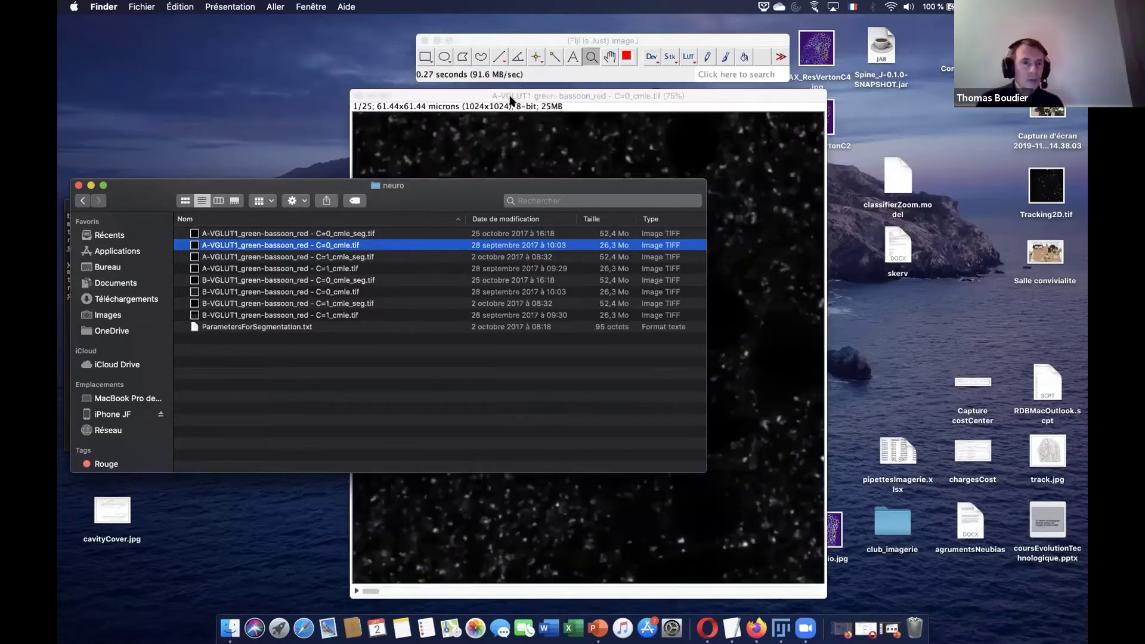
left_click(567, 97)
left_click_drag(567, 98, 628, 99)
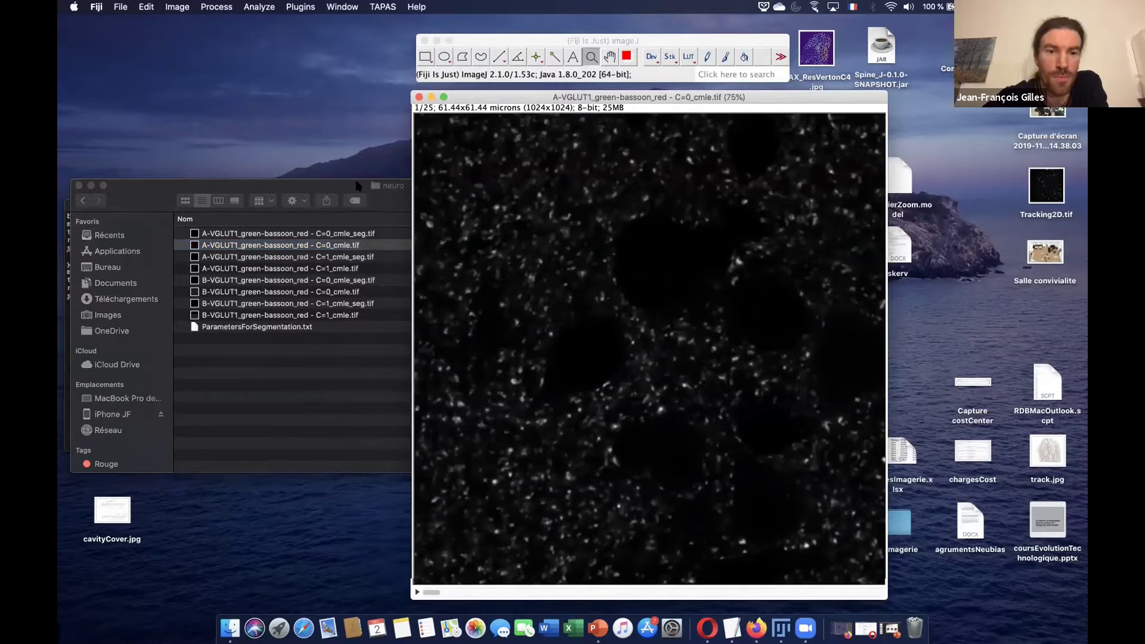
left_click(358, 186)
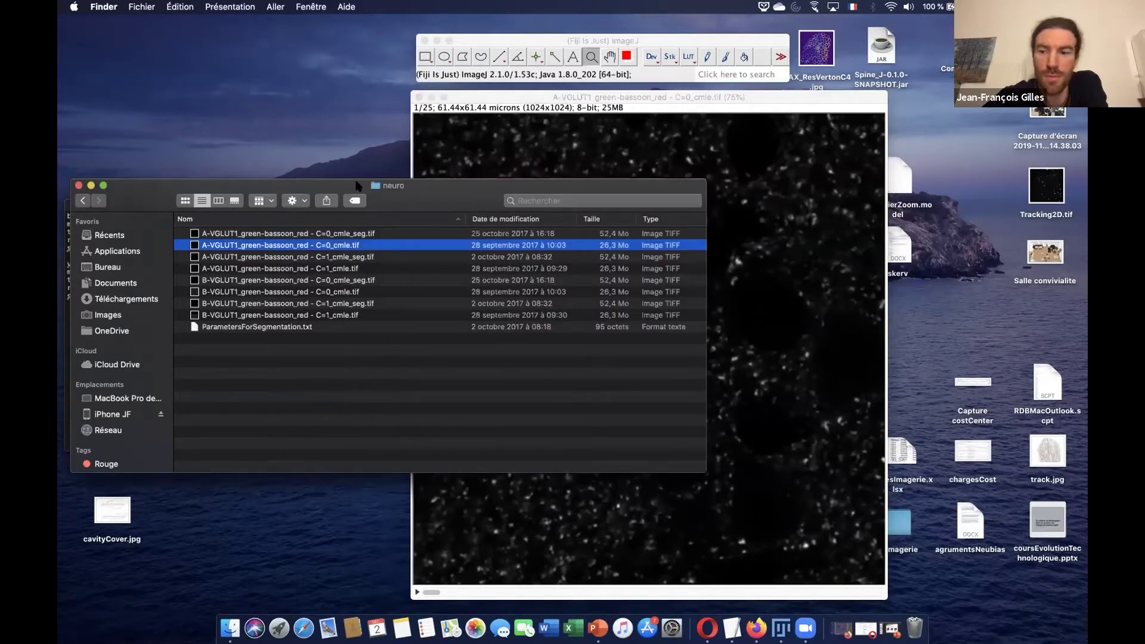
left_click(495, 99)
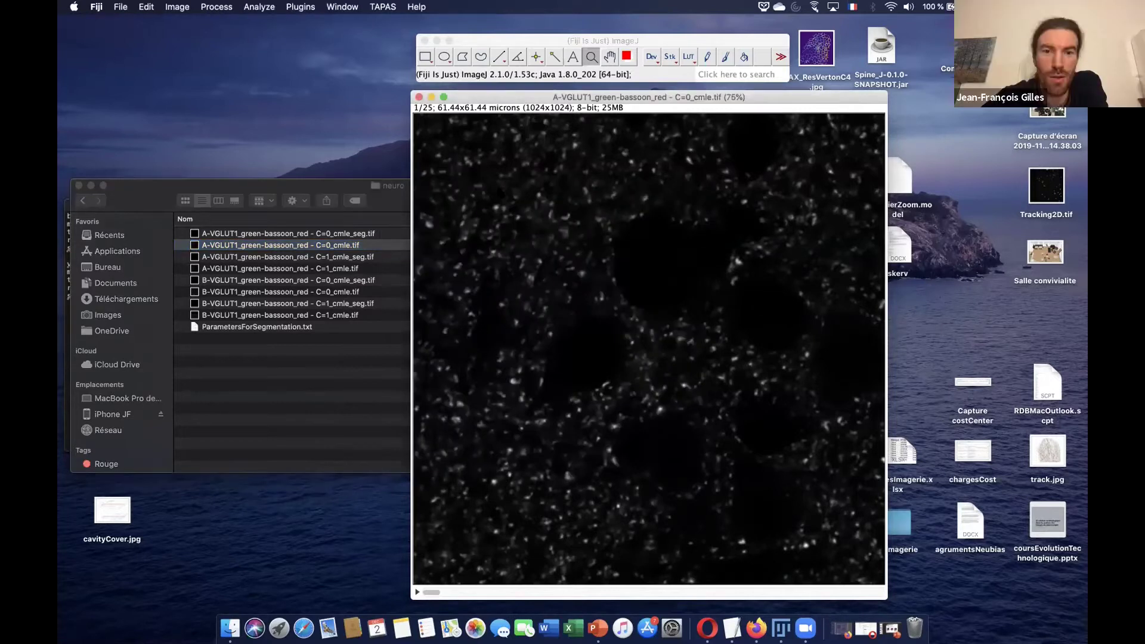
left_click(508, 40)
left_click(200, 6)
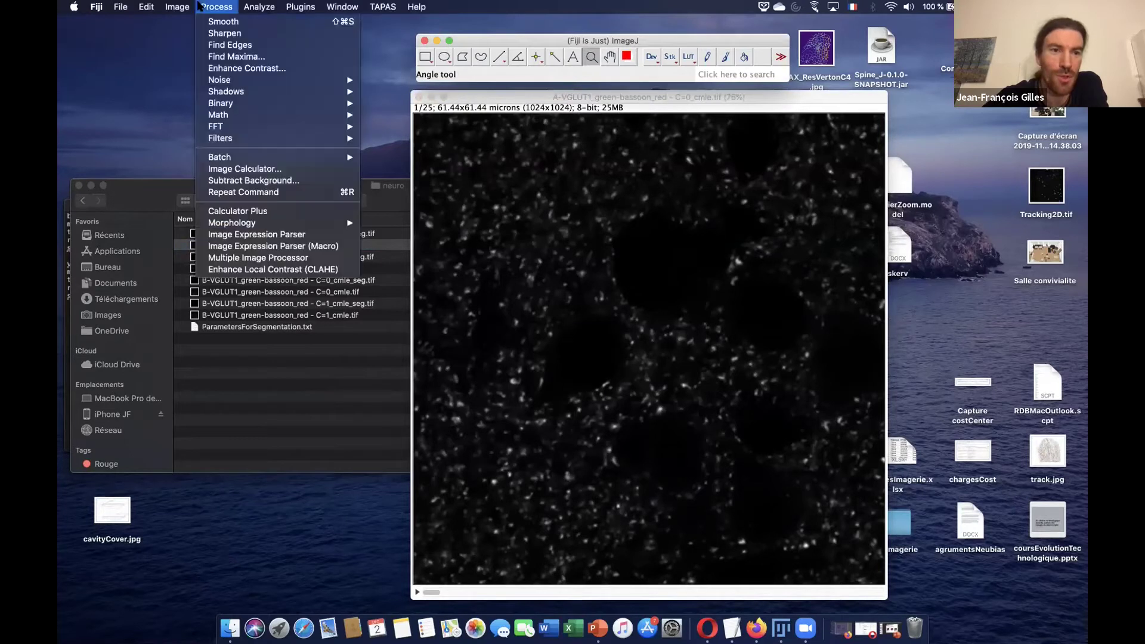
mouse_move(177, 7)
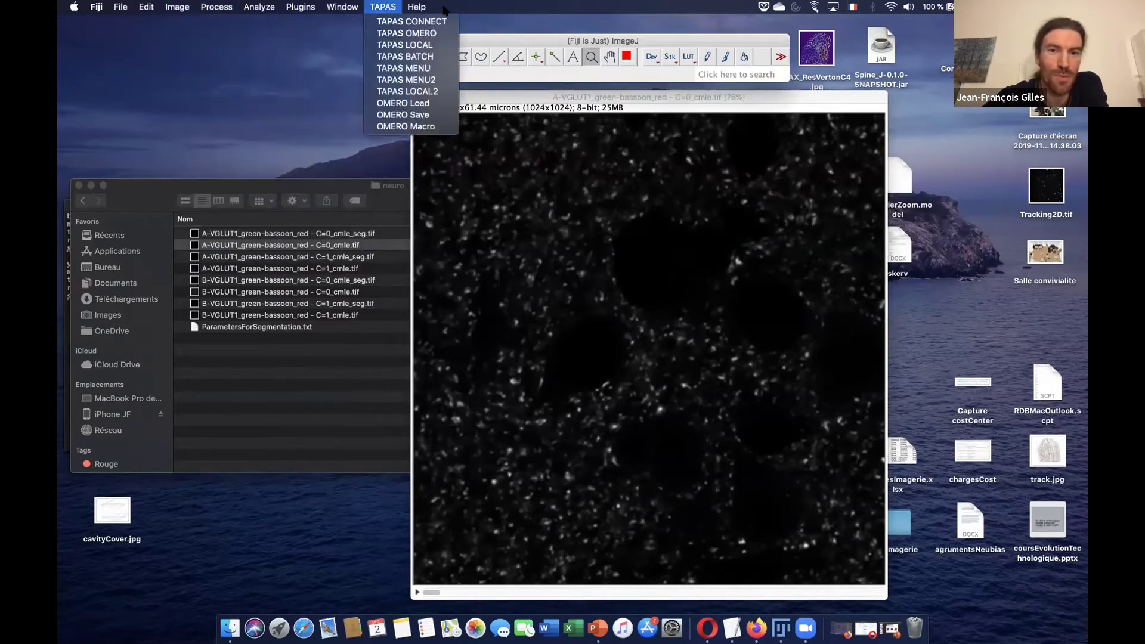
mouse_move(416, 6)
left_click(763, 109)
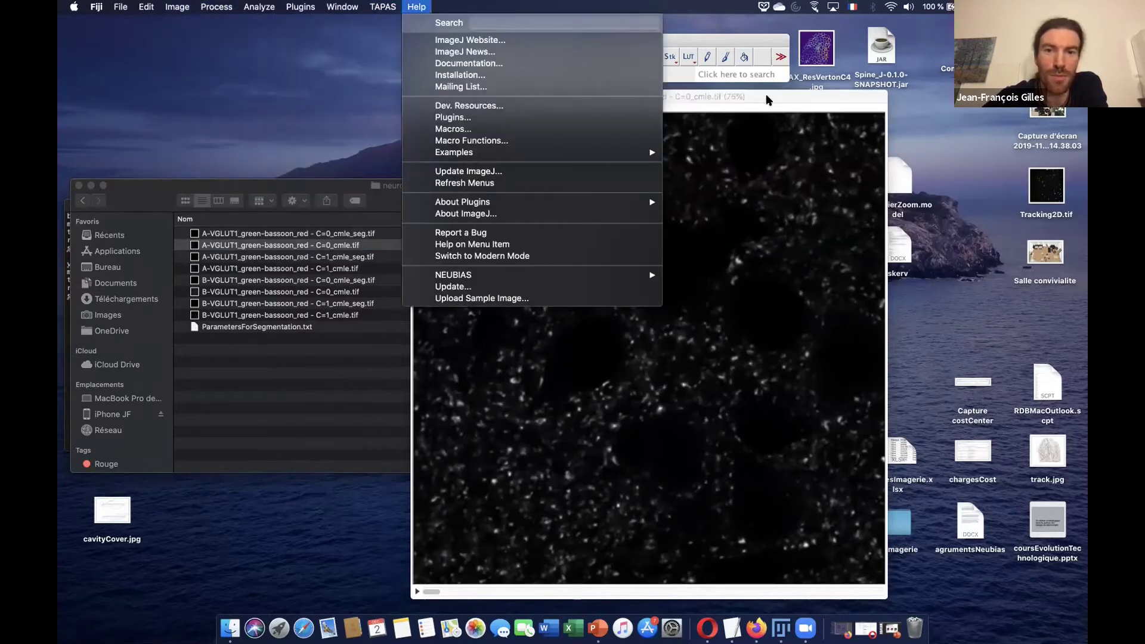
Draw a rectangular selection of about 240 by 230 pixels in the upper-left part of the C=0_cmle.tif image.
left_click(425, 60)
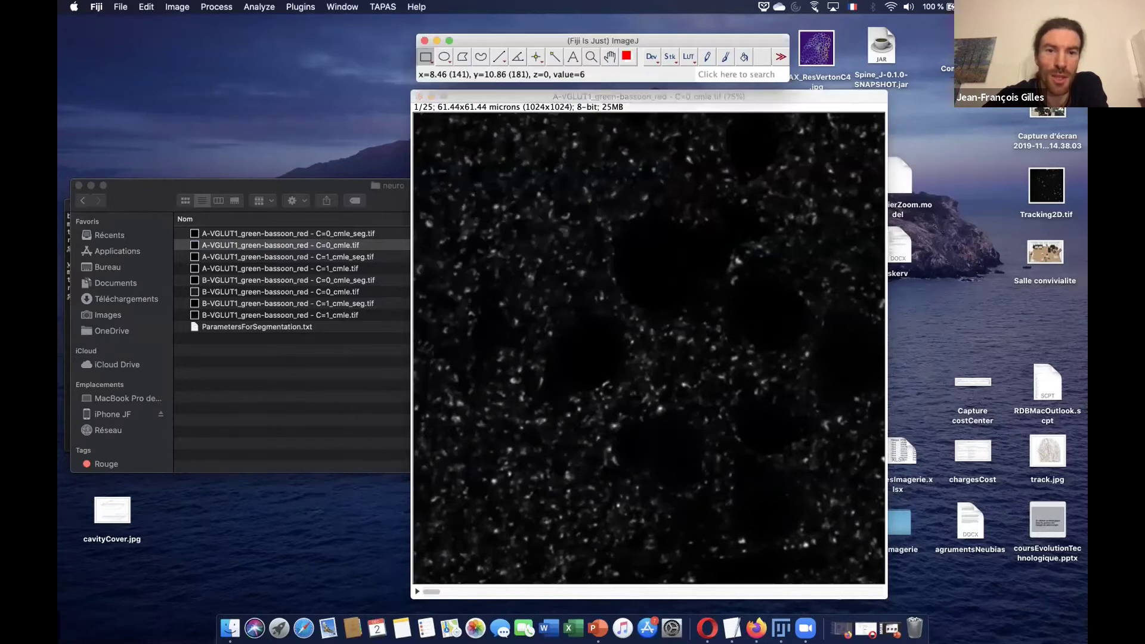
left_click(474, 174)
left_click_drag(474, 176, 585, 280)
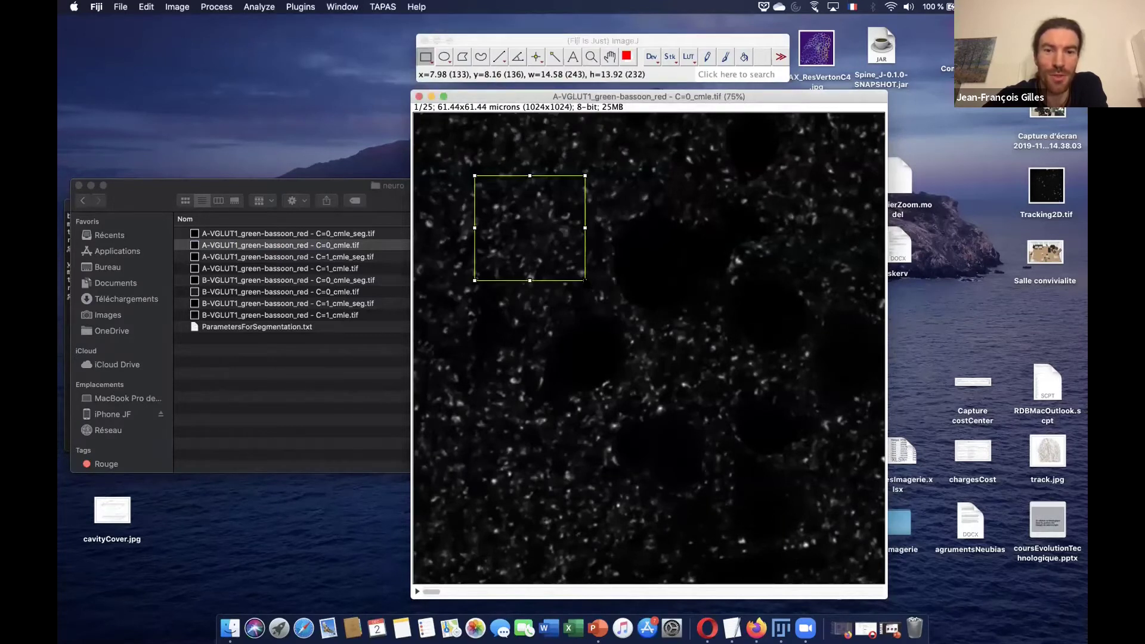
Duplicate the selected region as a full stack covering slices 1-25.
left_click(491, 41)
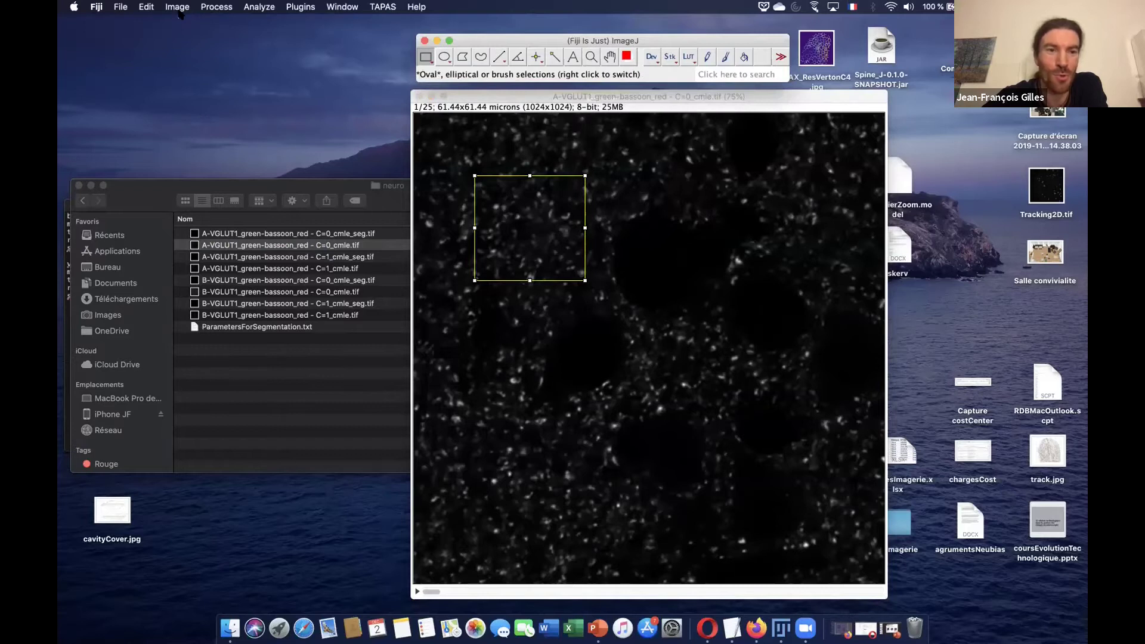
left_click(179, 8)
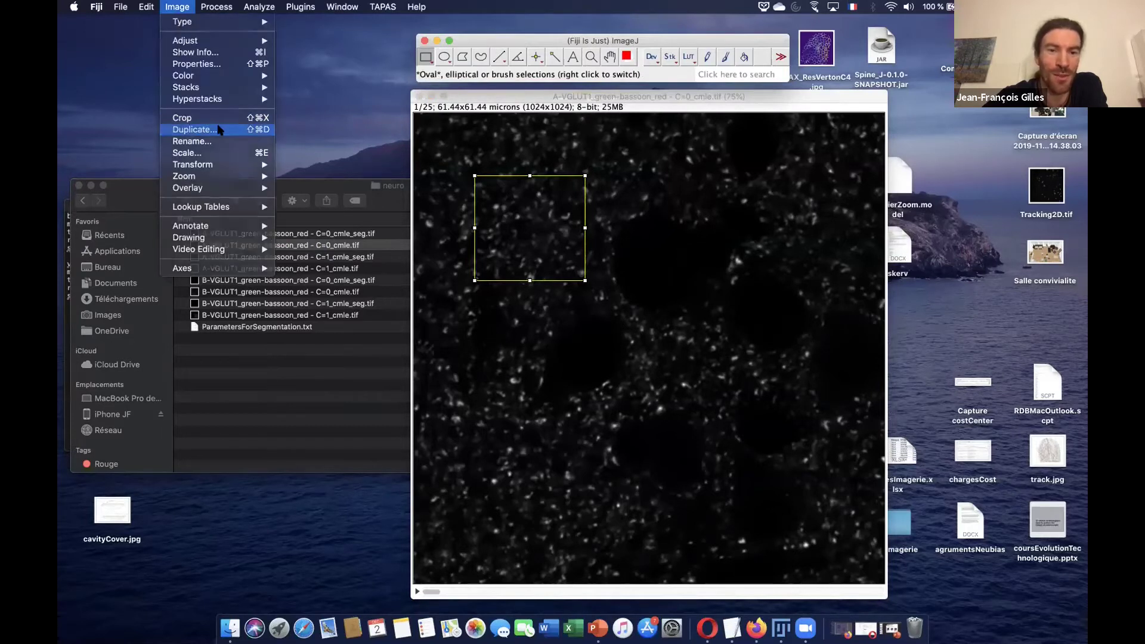
left_click(197, 129)
left_click(586, 193)
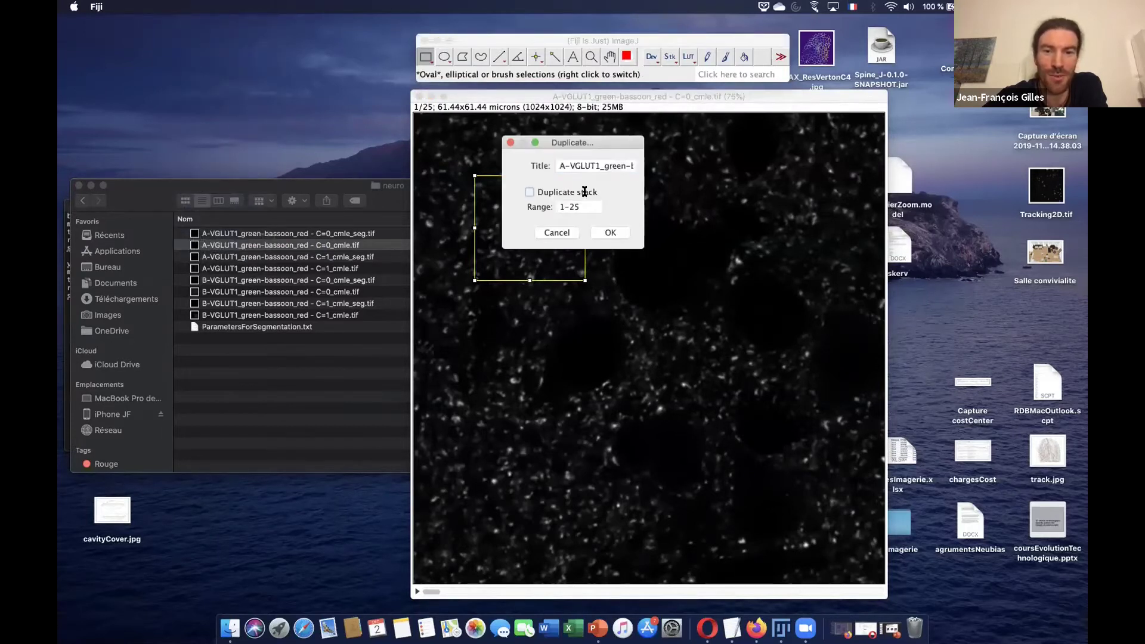
left_click(617, 235)
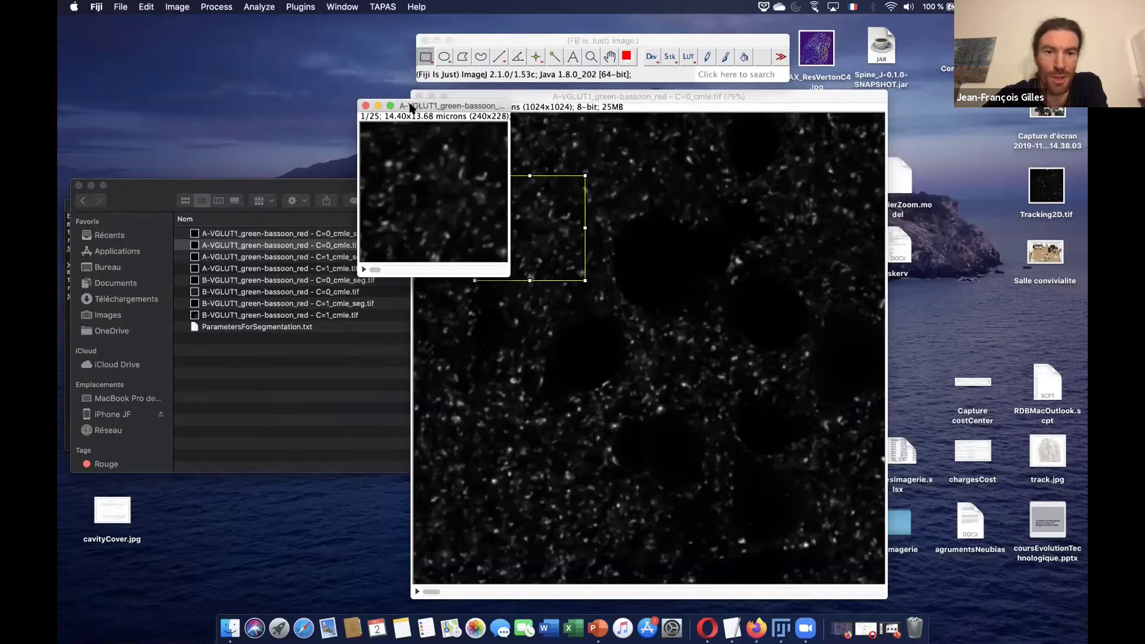
Move the duplicated crop beside the original image and clear the rectangular selection on the original.
left_click_drag(489, 108, 409, 108)
left_click(631, 193)
left_click(631, 194)
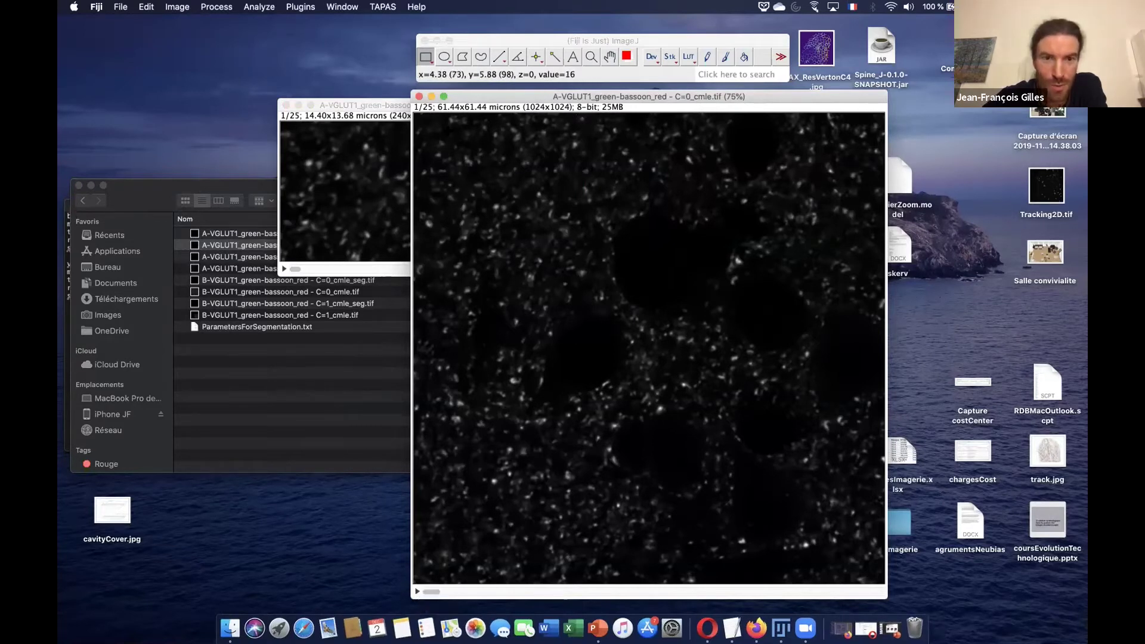
left_click_drag(379, 105, 351, 101)
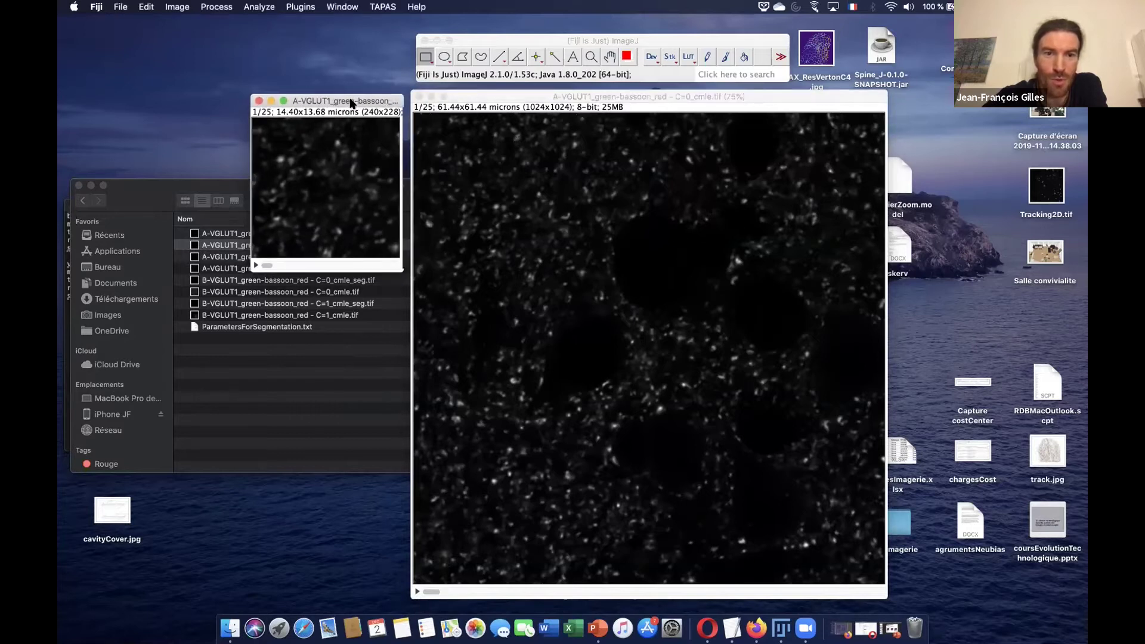
left_click(501, 40)
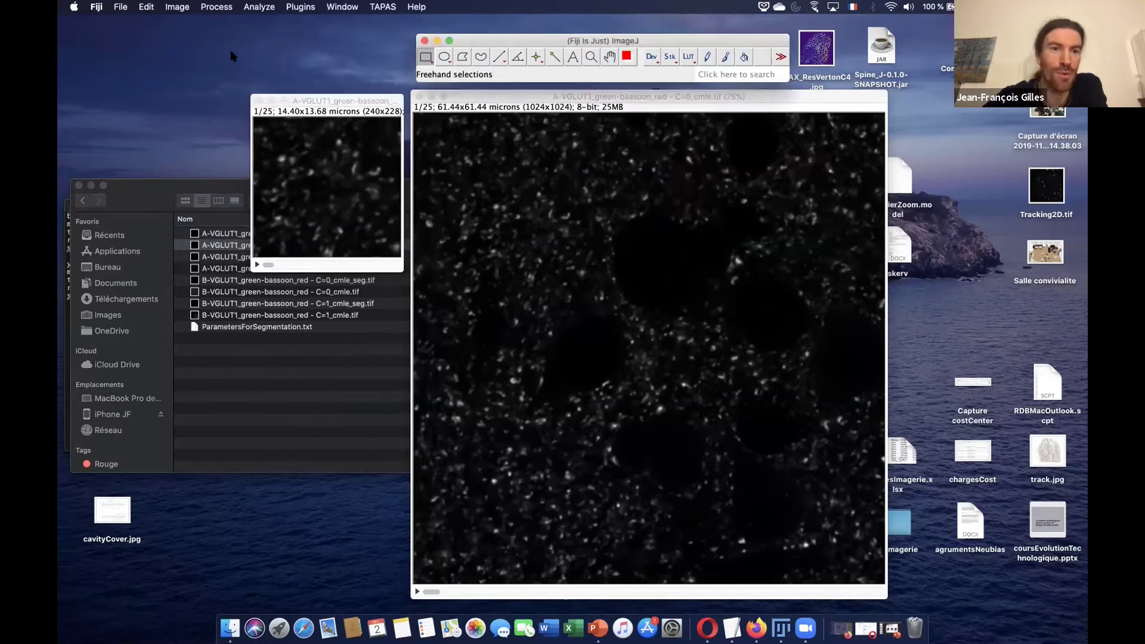
left_click(230, 7)
mouse_move(259, 7)
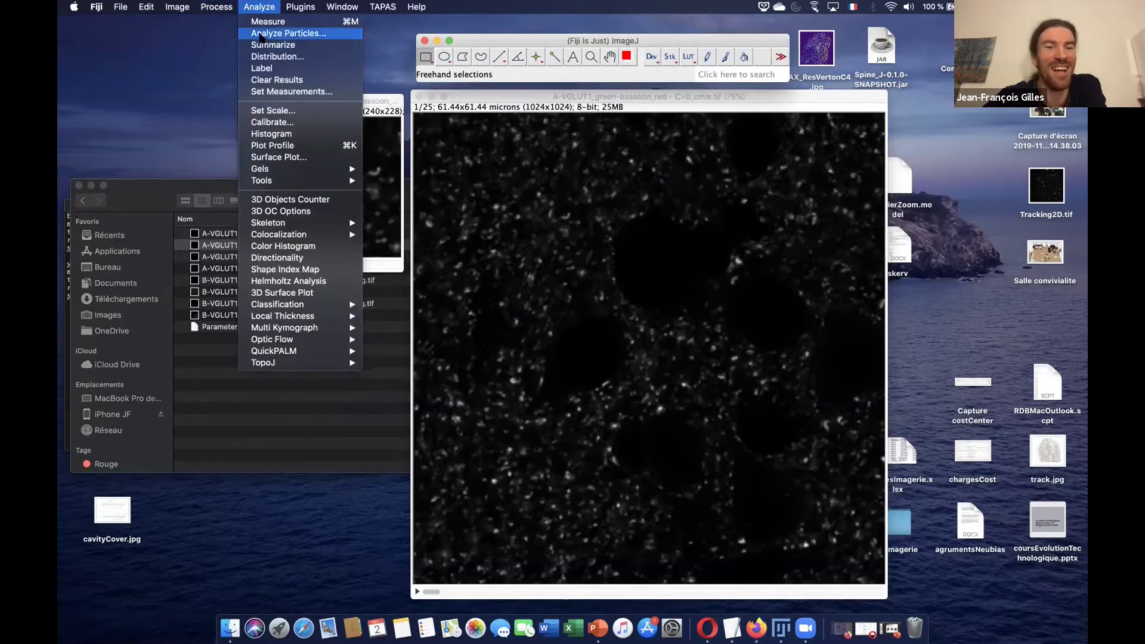
left_click(312, 199)
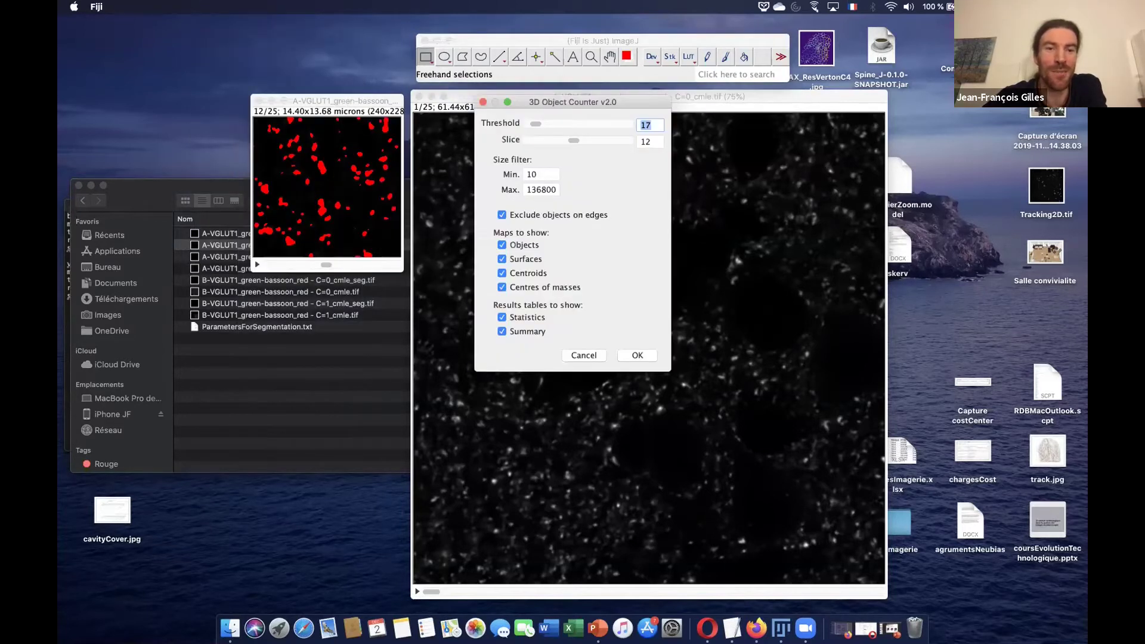
left_click_drag(357, 99, 377, 126)
left_click_drag(535, 124, 549, 124)
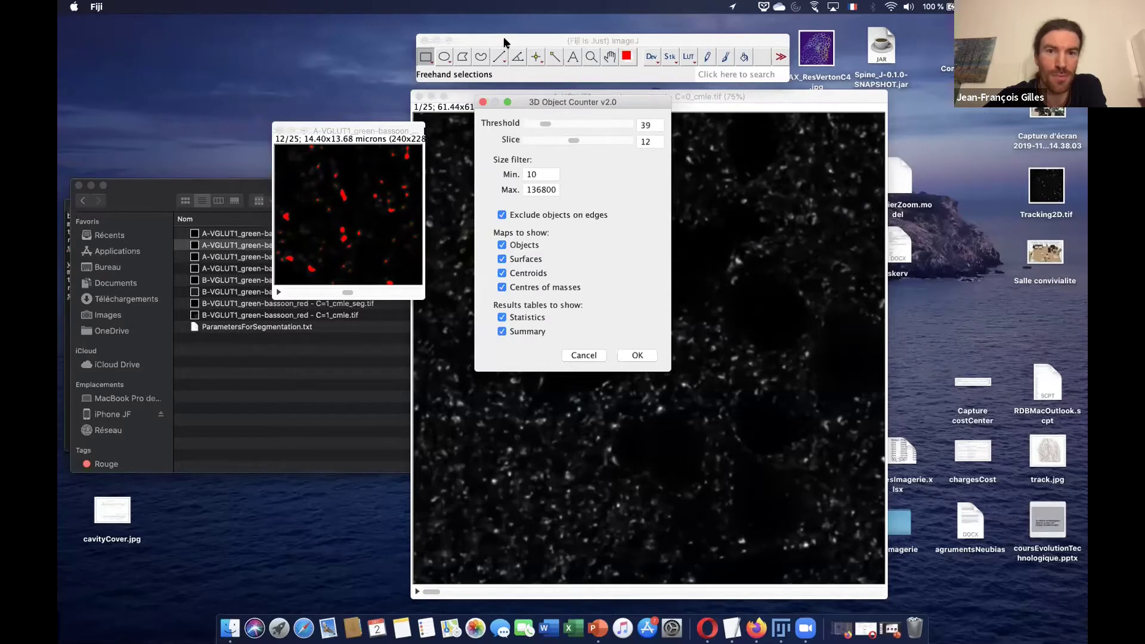
left_click(576, 357)
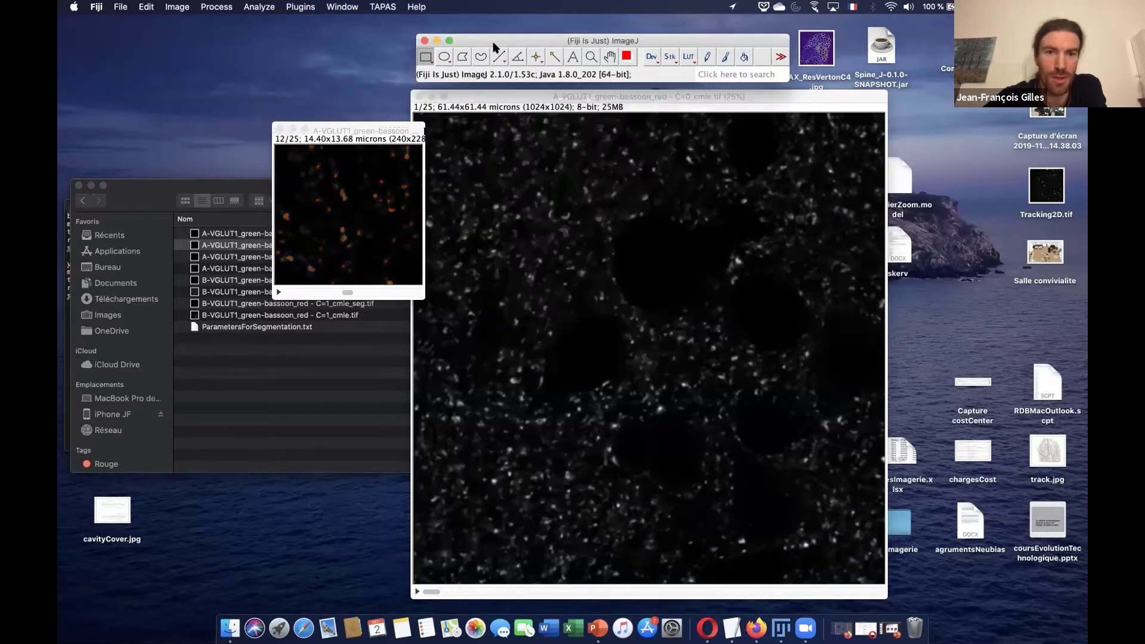
Apply automatic brightness and contrast to the cropped stack's display.
left_click(167, 6)
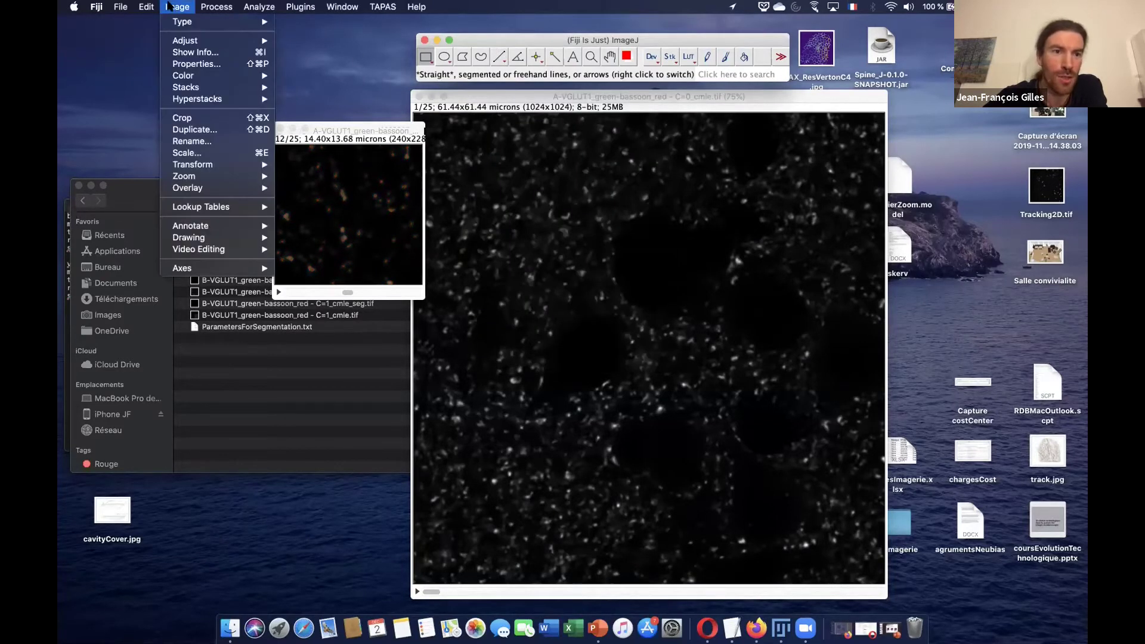
mouse_move(197, 41)
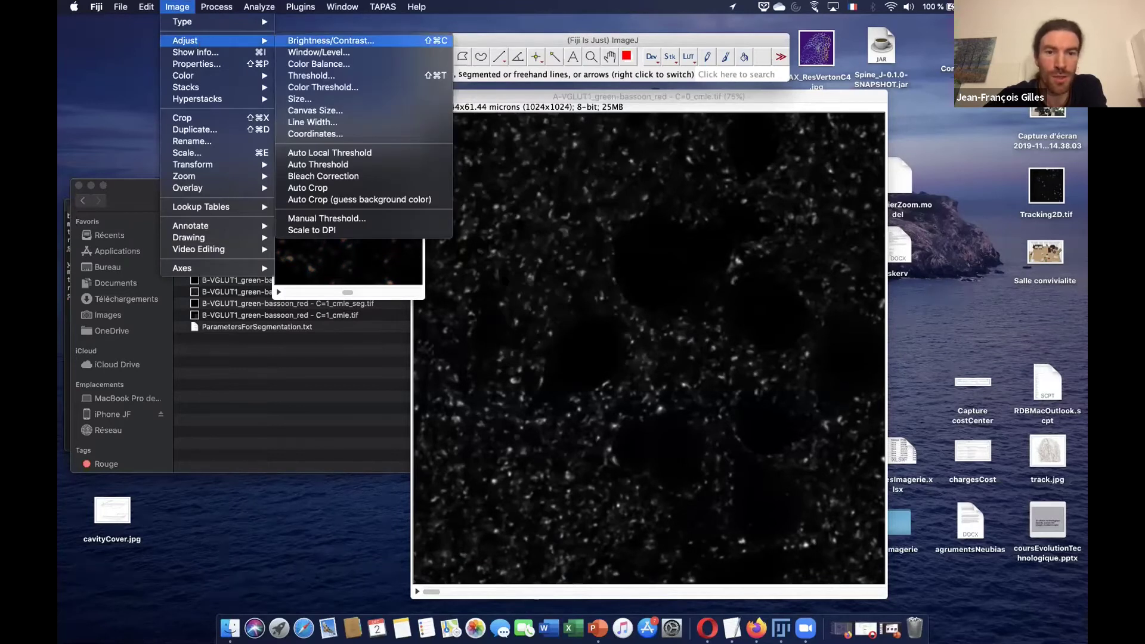
left_click(325, 40)
left_click(89, 353)
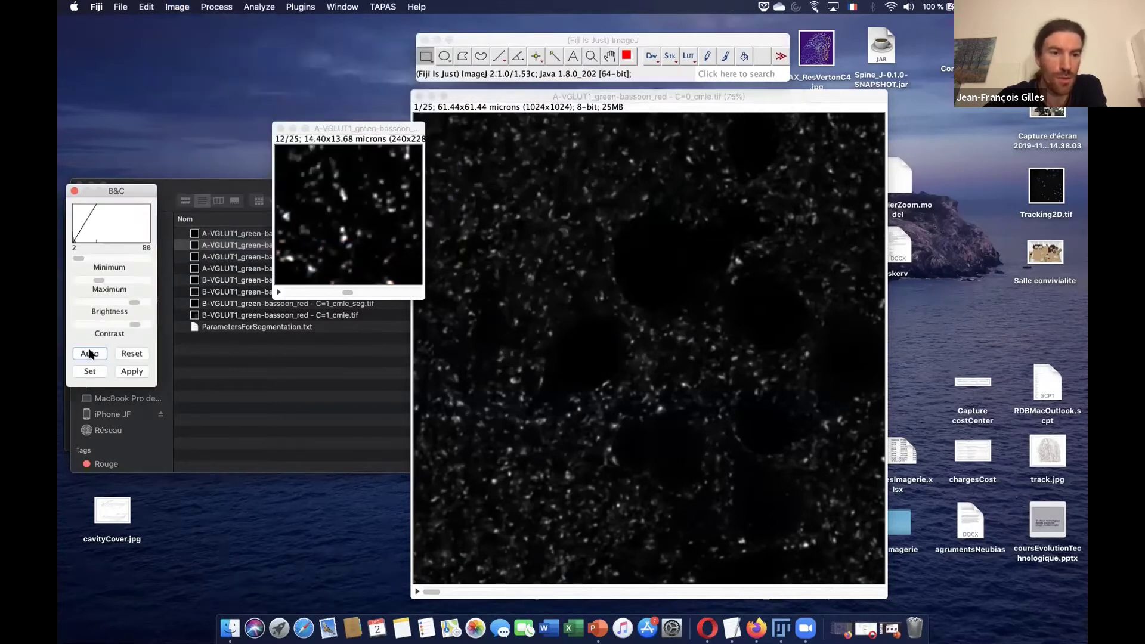
Start the 3D Objects Counter on the cropped stack with threshold 19 and preview slice 13.
left_click(502, 40)
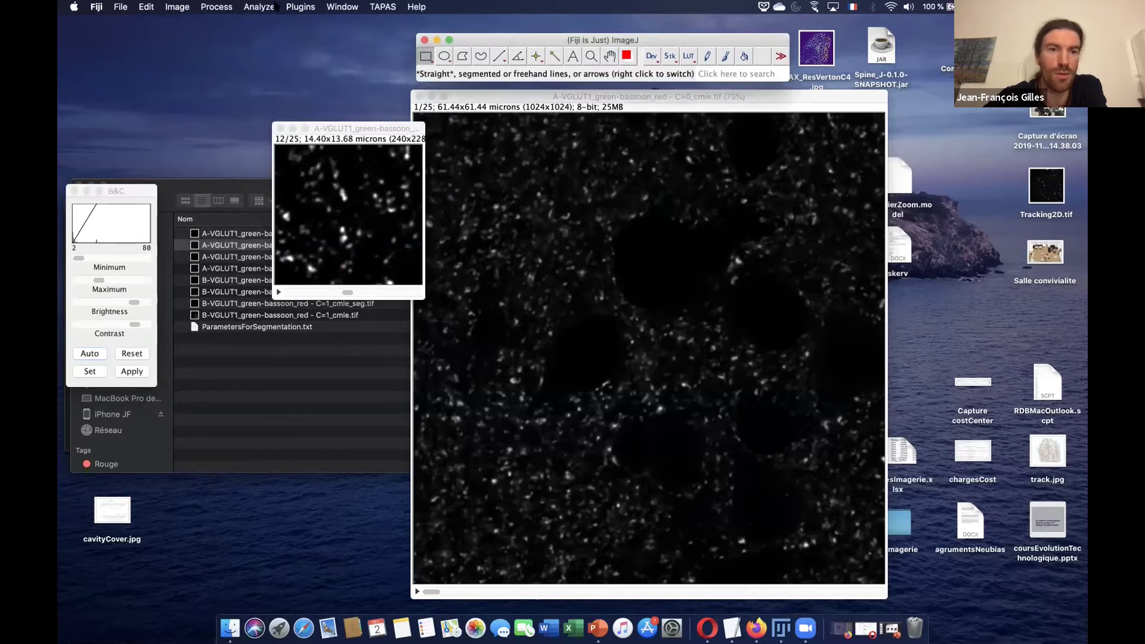
left_click(259, 7)
mouse_move(215, 7)
mouse_move(258, 143)
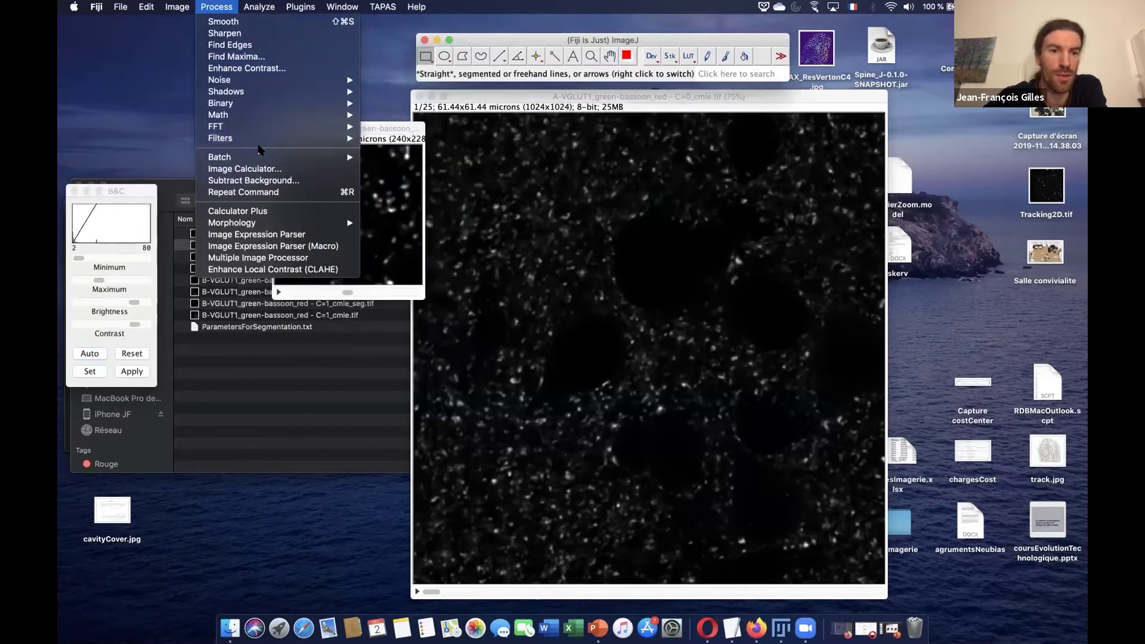
mouse_move(259, 6)
left_click(302, 200)
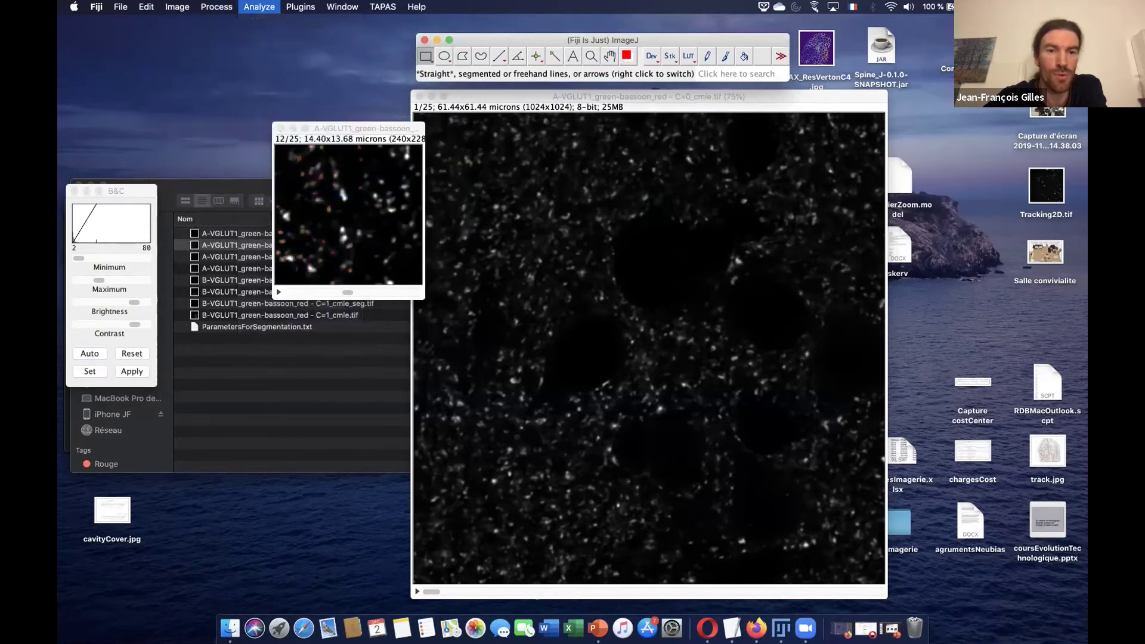
mouse_move(534, 124)
left_mouse_down()
mouse_move(558, 124)
mouse_move(535, 123)
left_mouse_up()
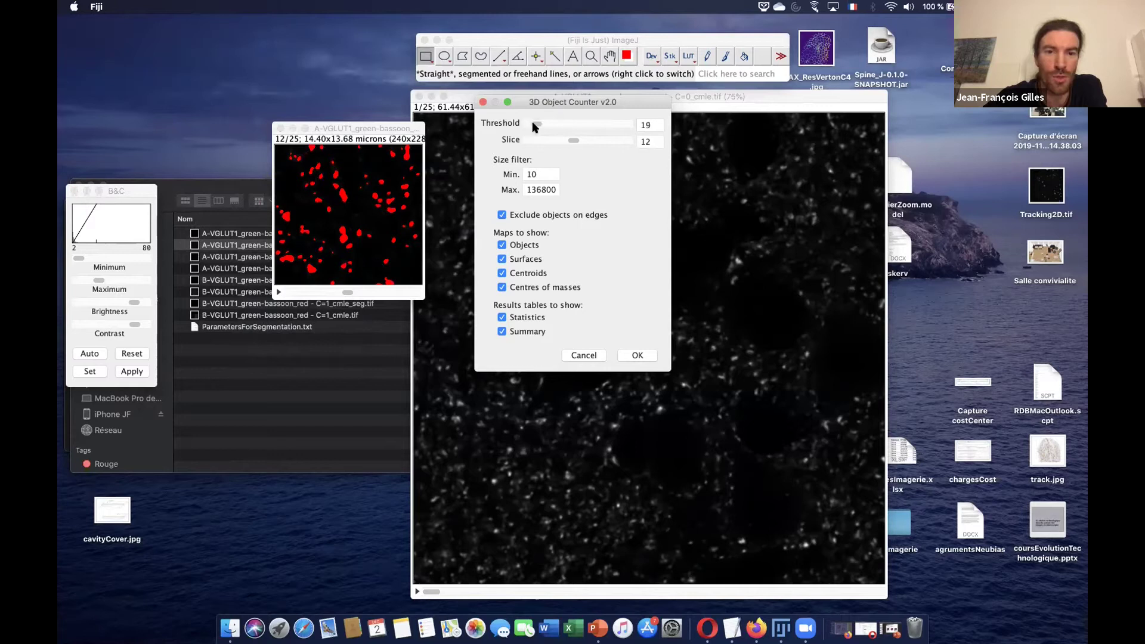
mouse_move(574, 140)
left_mouse_down()
mouse_move(598, 143)
mouse_move(544, 142)
mouse_move(588, 143)
mouse_move(577, 142)
left_mouse_up()
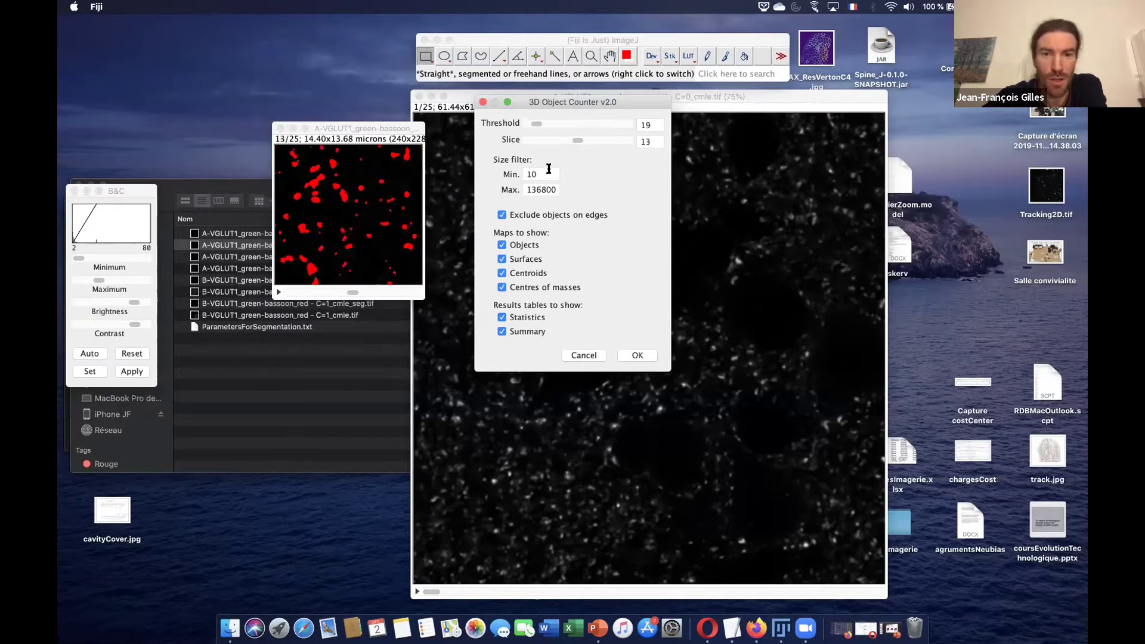
Raise the object detection threshold to 23 and set the size filter's minimum to 20.
left_click(545, 170)
left_click(550, 173)
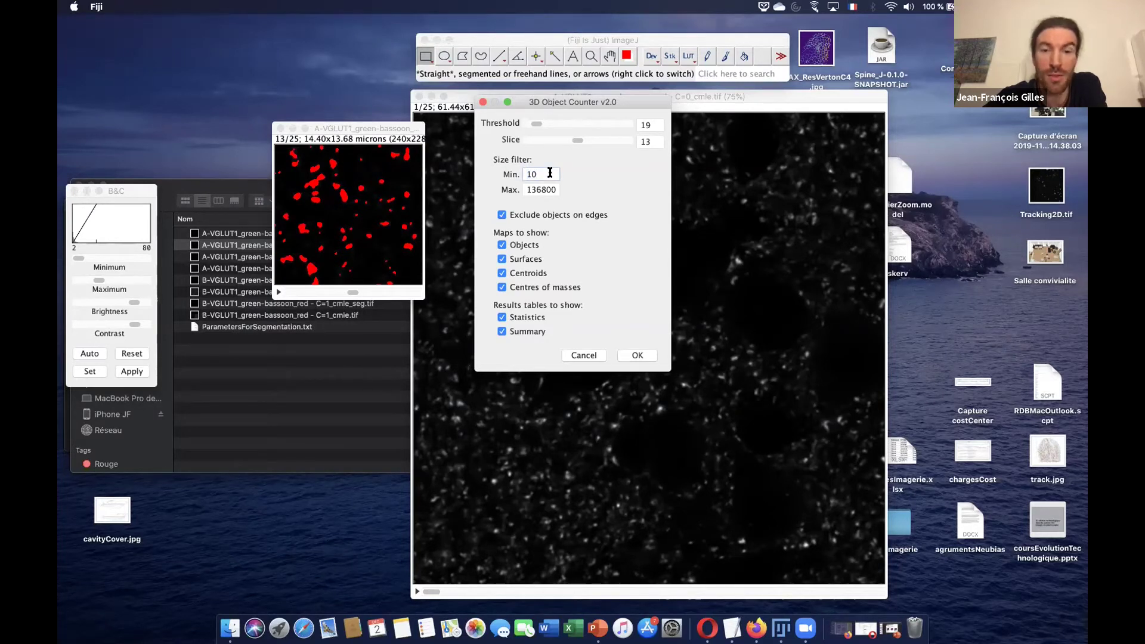
left_click_drag(548, 174, 531, 174)
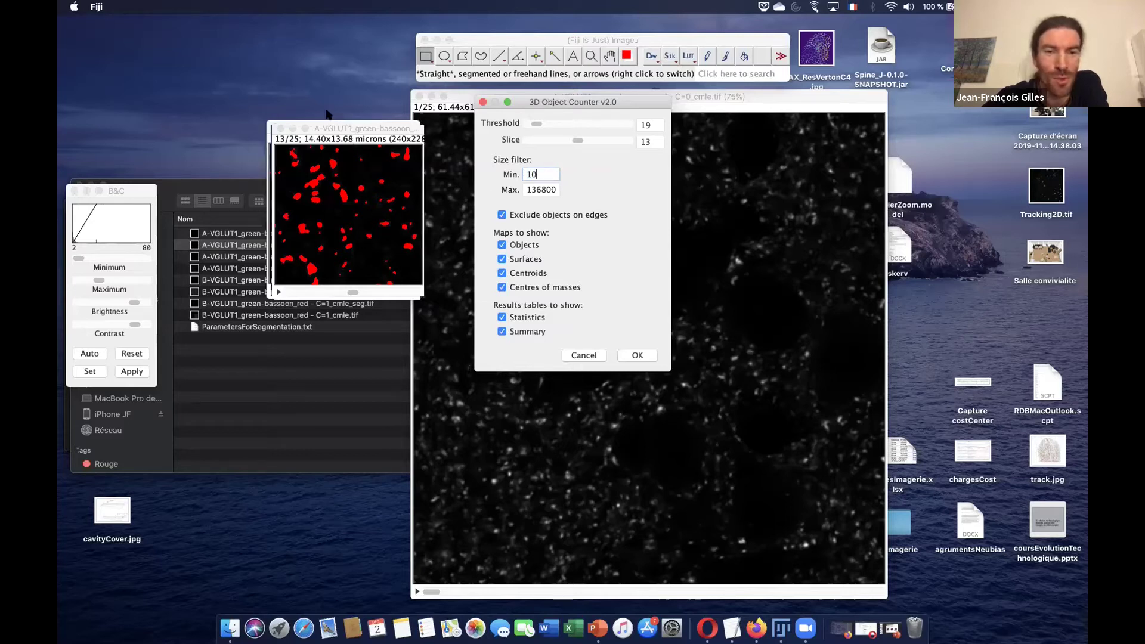
left_click_drag(334, 128, 303, 110)
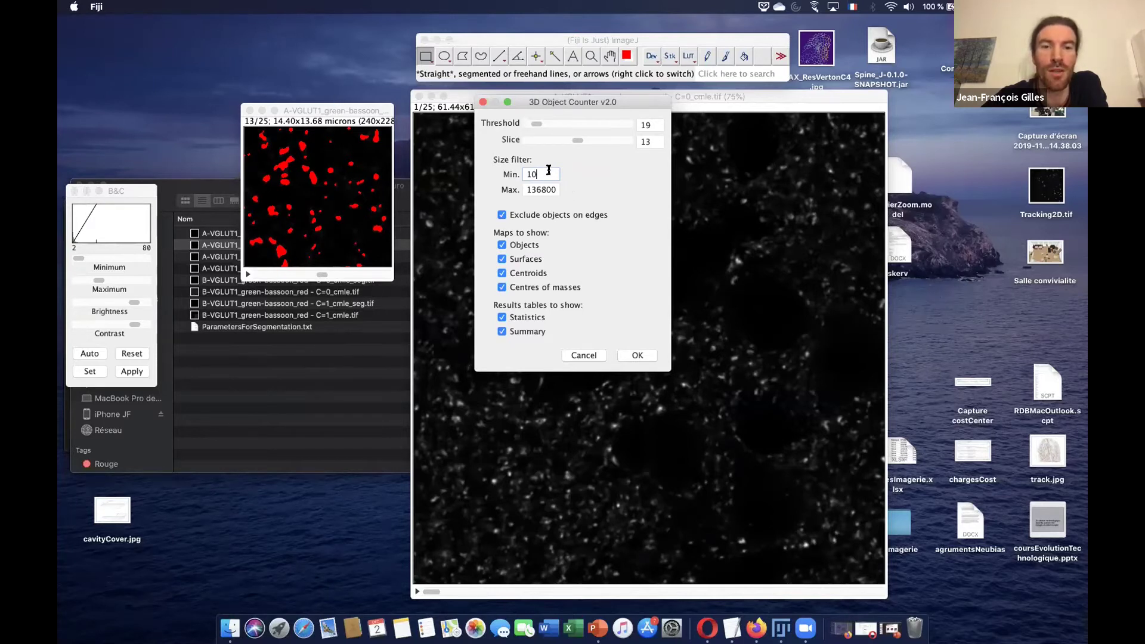
left_click_drag(530, 124, 535, 124)
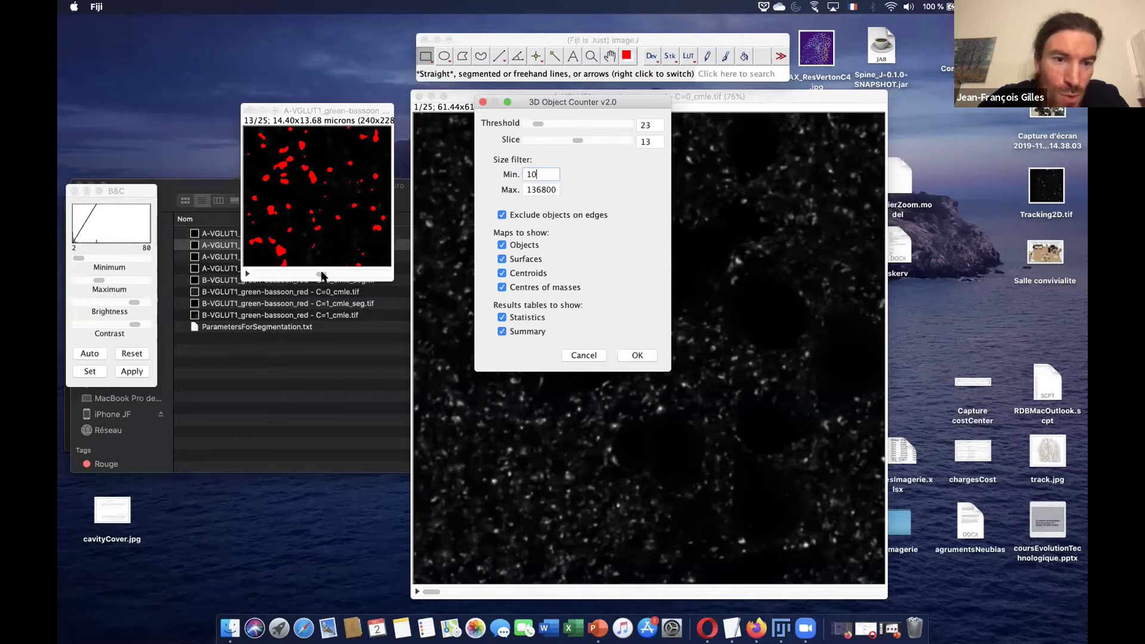
left_click_drag(538, 176, 520, 175)
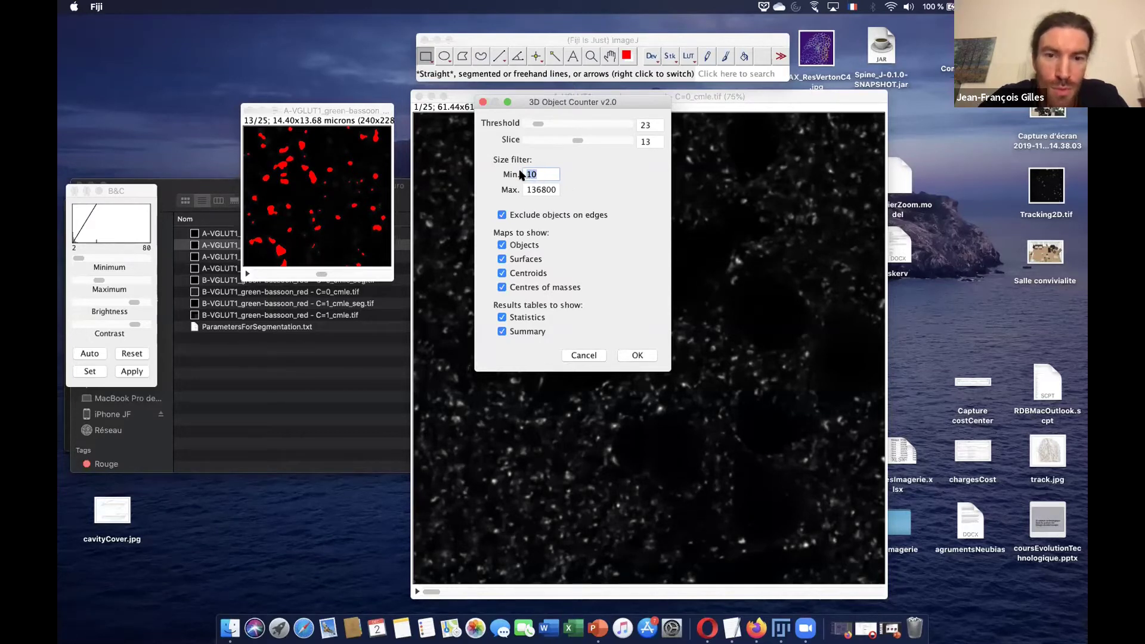
type("20")
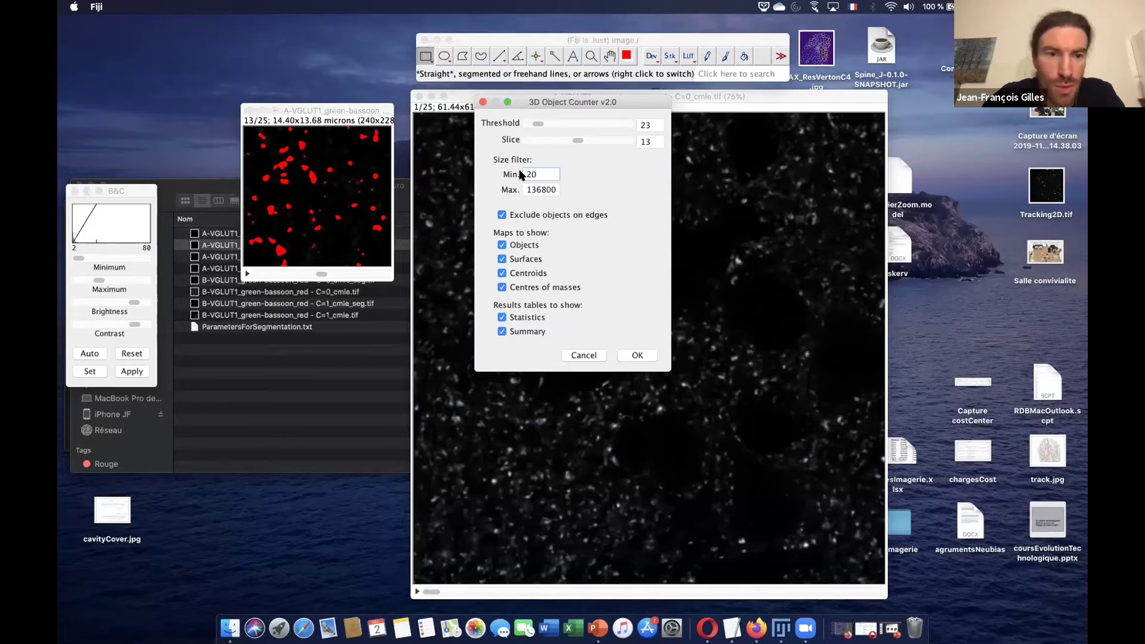
double_click(541, 190)
left_click(551, 190)
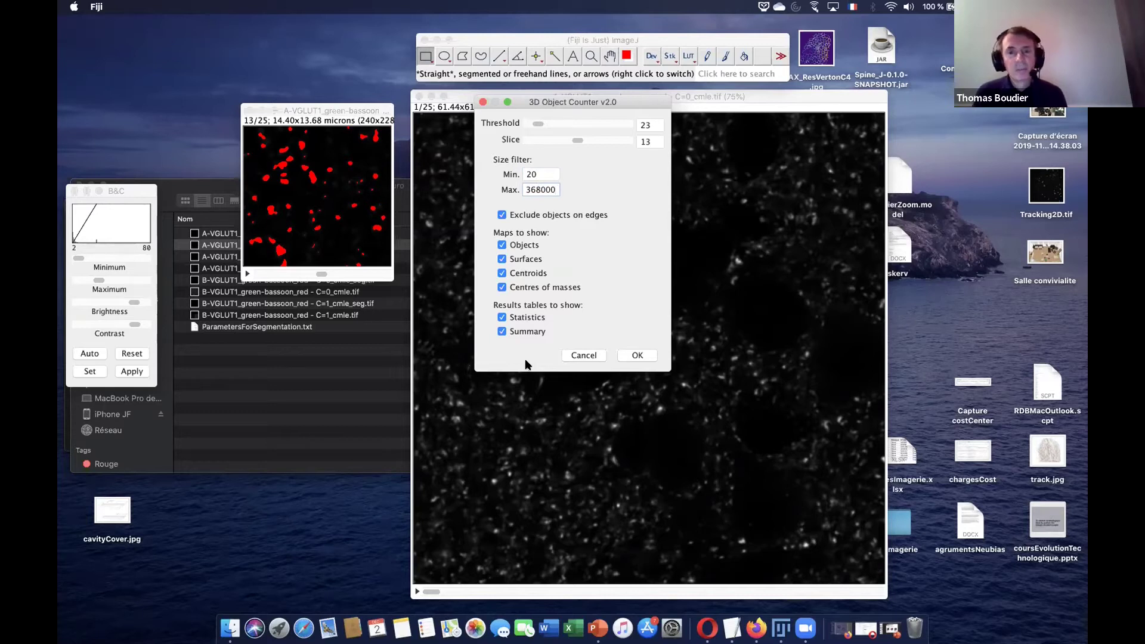
Preview the thresholding on slices 1 and 10, then run the counter with only the Objects map as output and no results tables.
left_click_drag(577, 141, 498, 146)
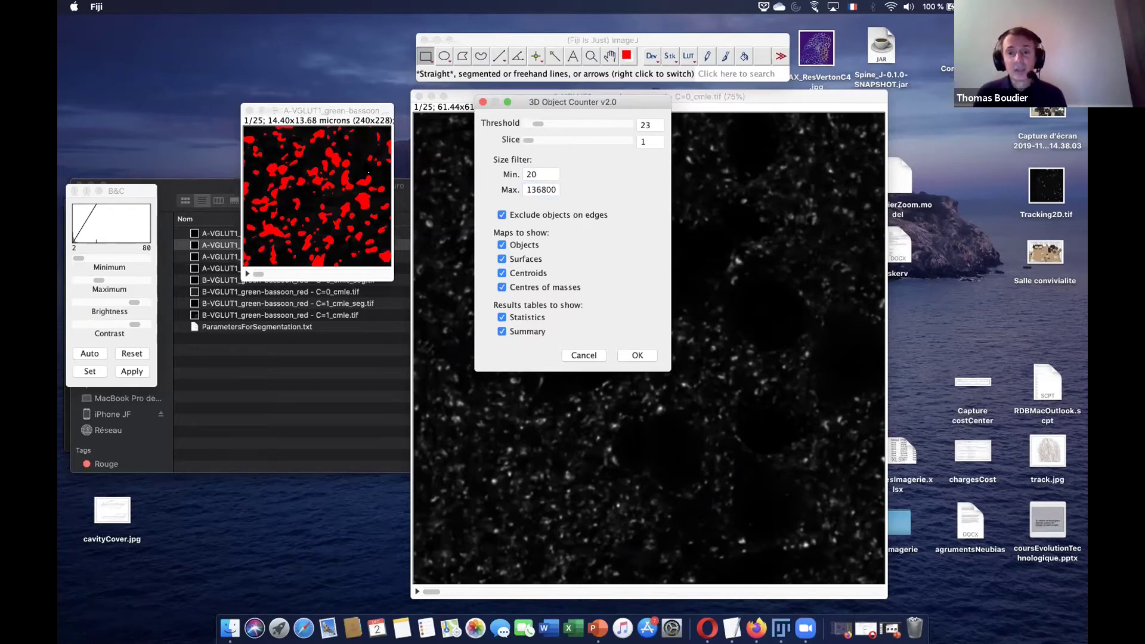
left_click_drag(529, 141, 565, 154)
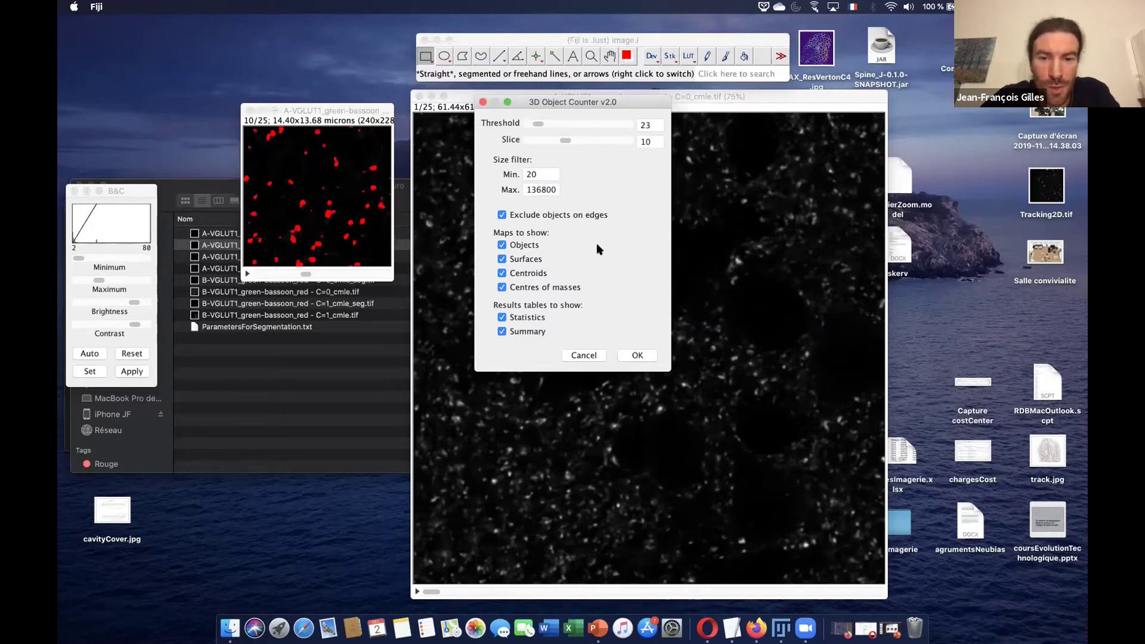
left_click(502, 259)
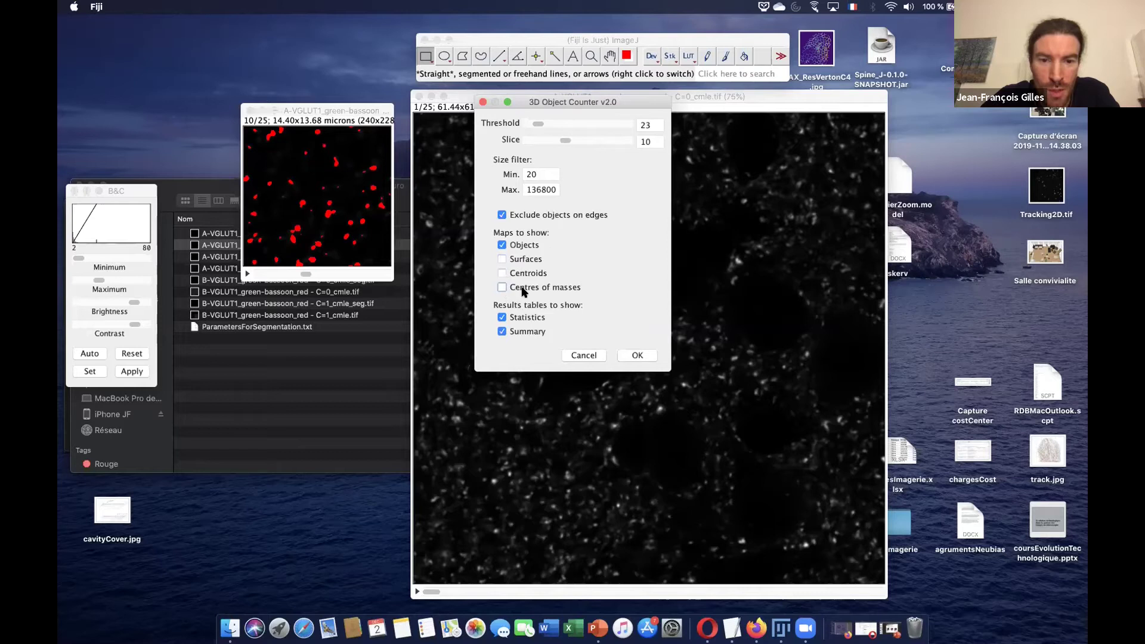
left_click(522, 318)
left_click(529, 332)
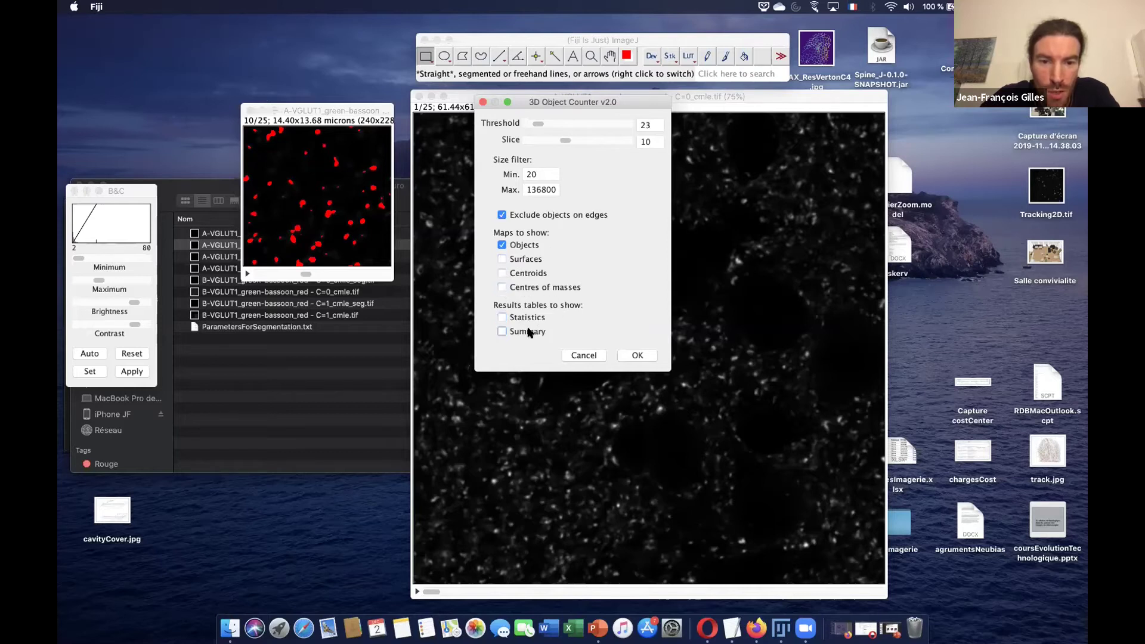
left_click(636, 355)
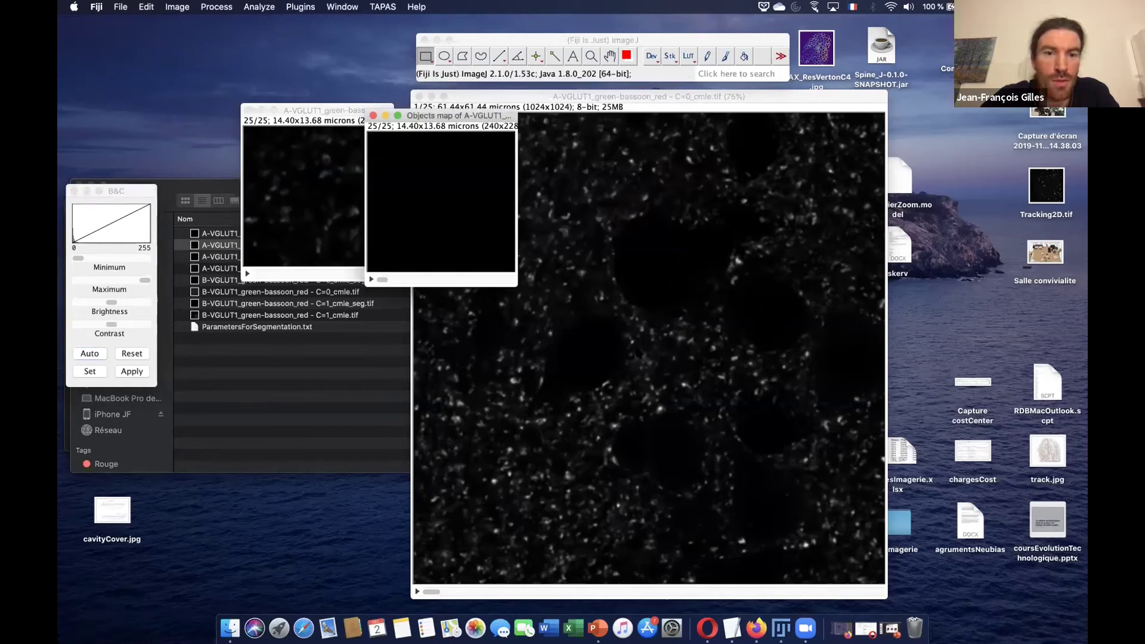
Browse the objects map to slice 11 and move its window clear of the cropped stack.
left_click_drag(379, 280, 435, 280)
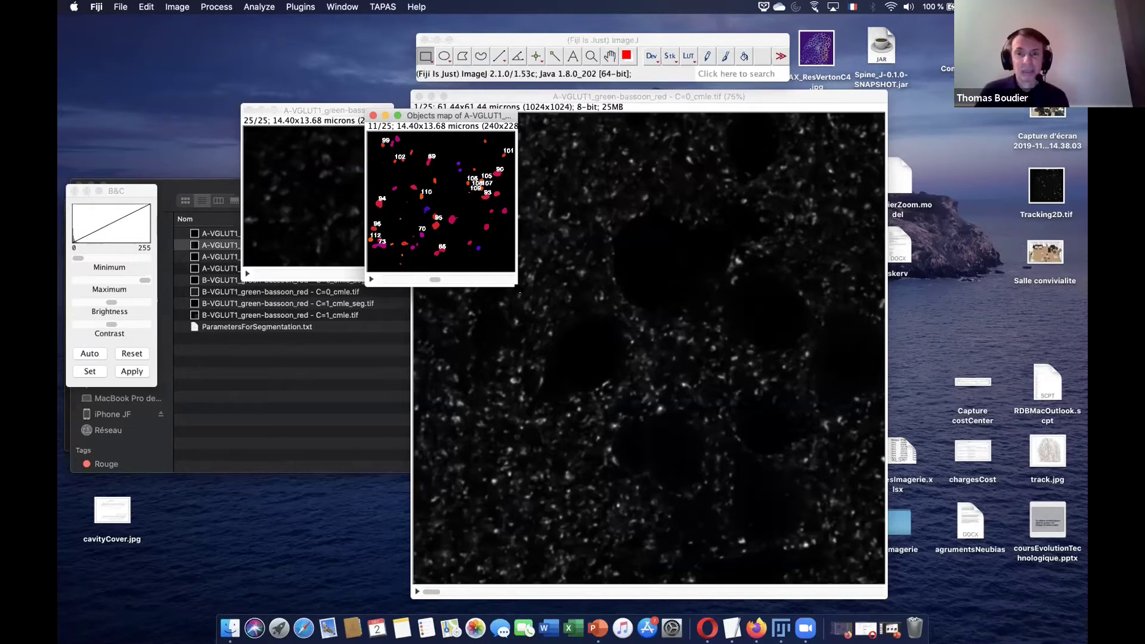
left_click_drag(434, 280, 435, 281)
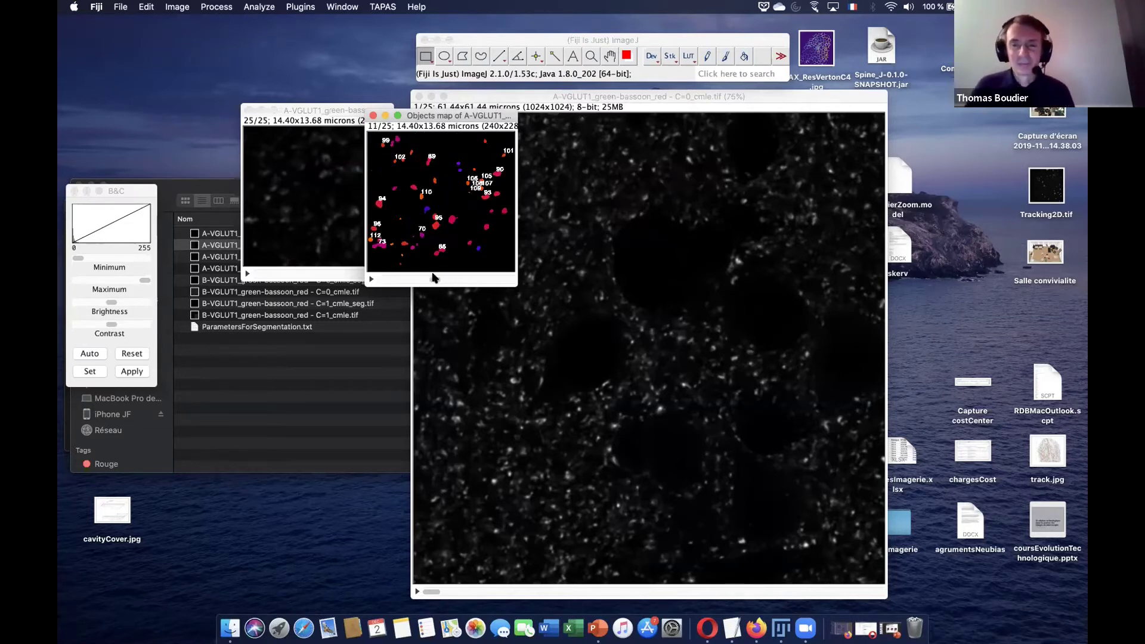
left_click_drag(438, 116, 468, 90)
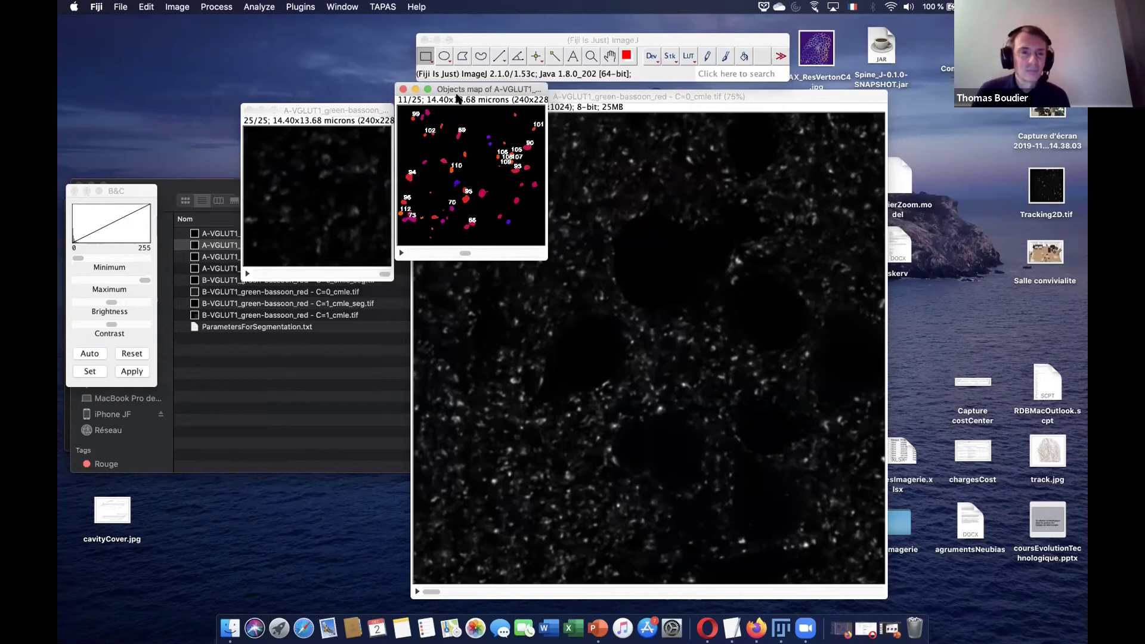
Close the objects map and the cropped stack, leaving only the original image open.
left_click(402, 89)
left_click_drag(347, 110, 363, 95)
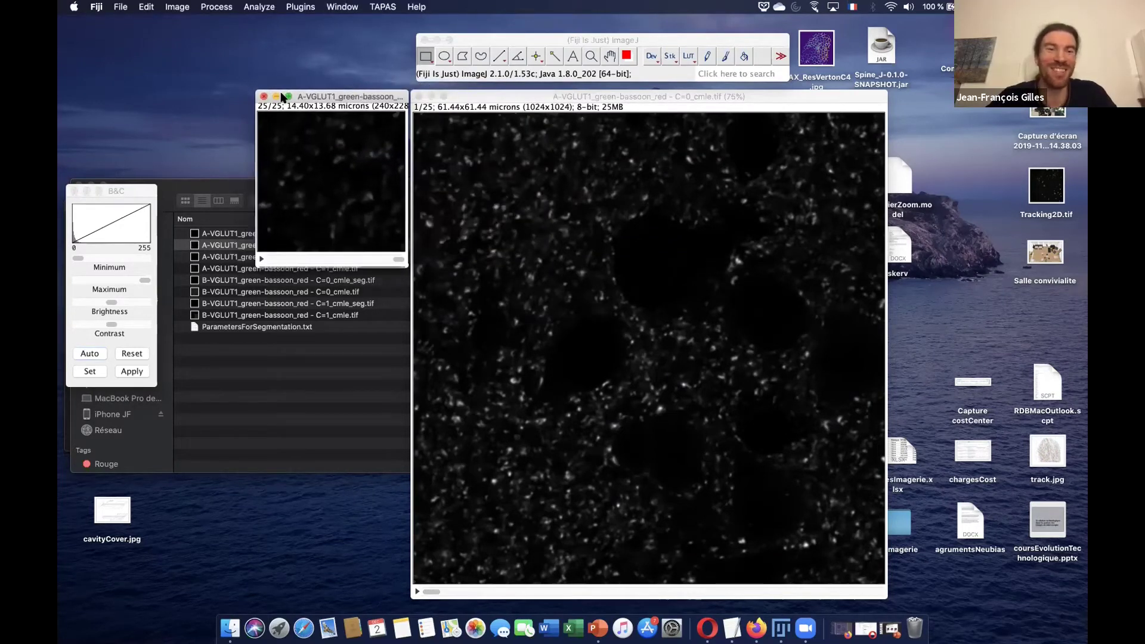
left_click(490, 36)
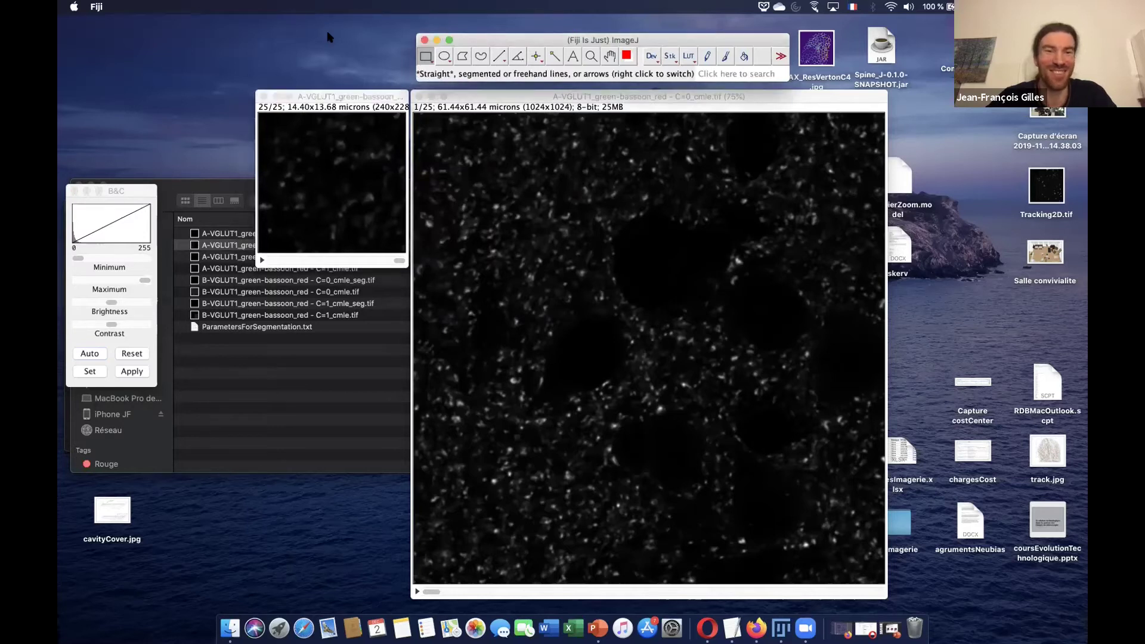
left_click(312, 6)
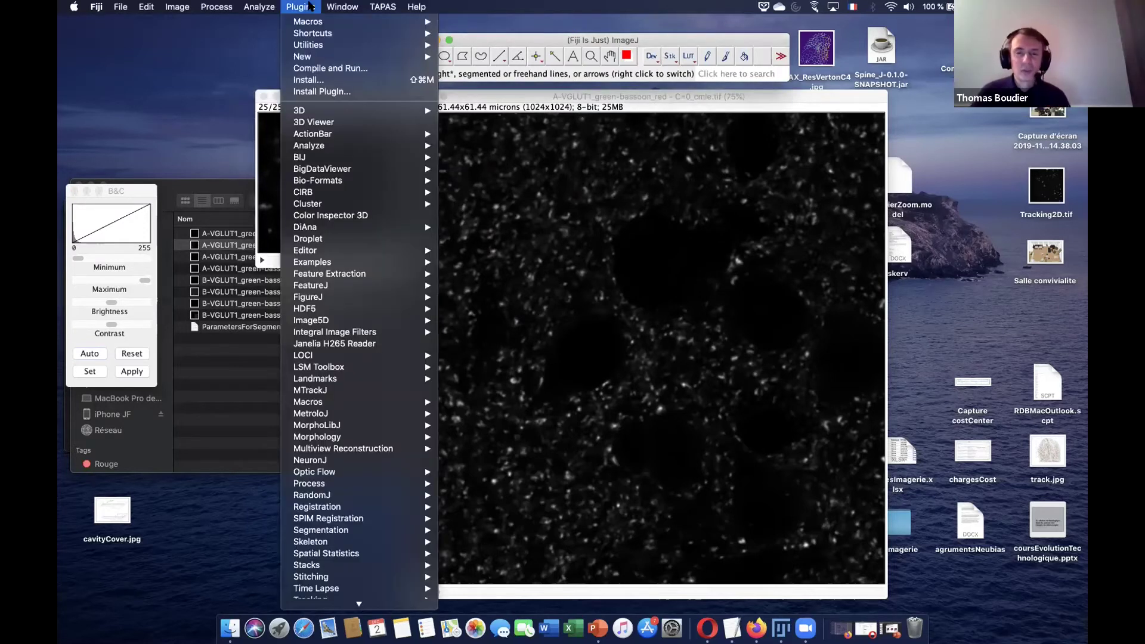
left_click(311, 6)
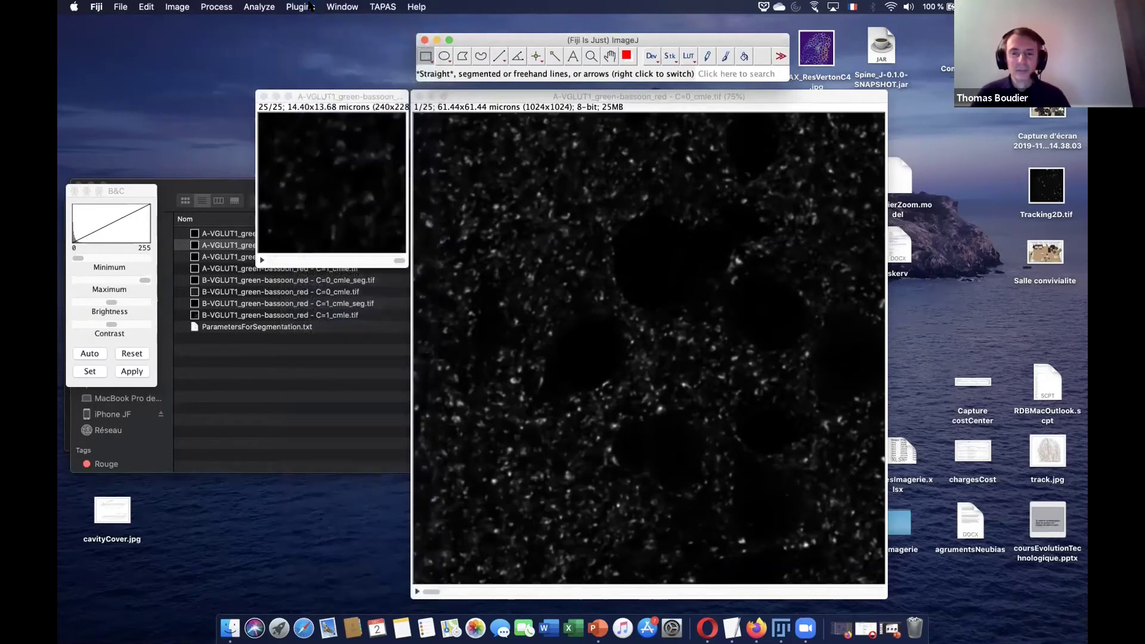
left_click(348, 95)
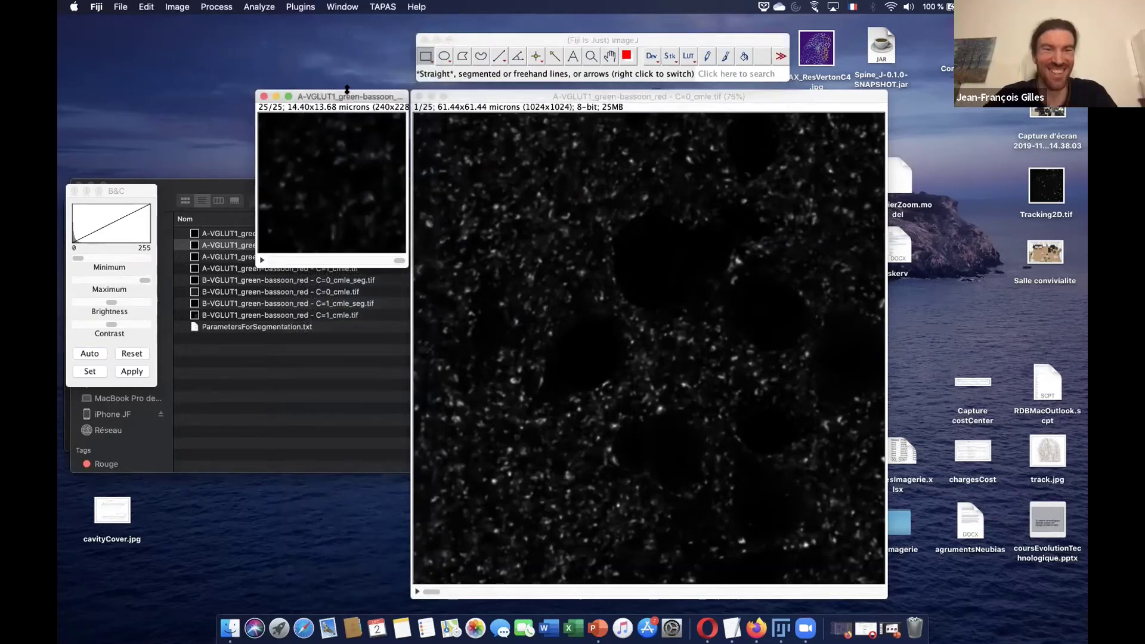
left_click(265, 96)
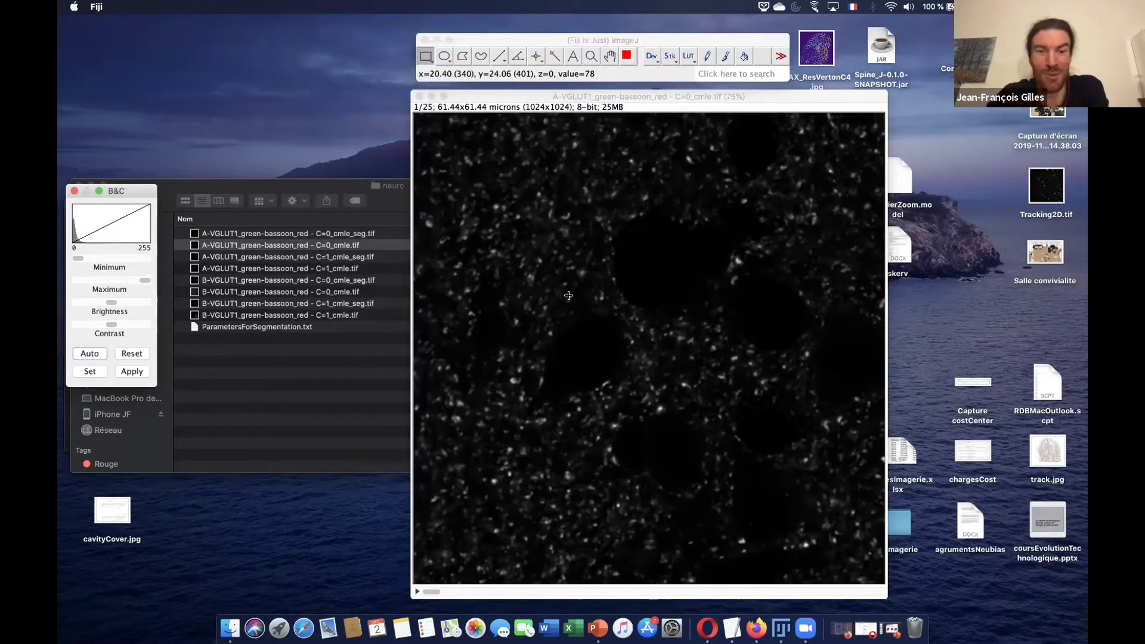
Select a rectangle about 7.5 × 6.6 microns in the original image's upper-left area and duplicate it as a stack.
left_click(483, 38)
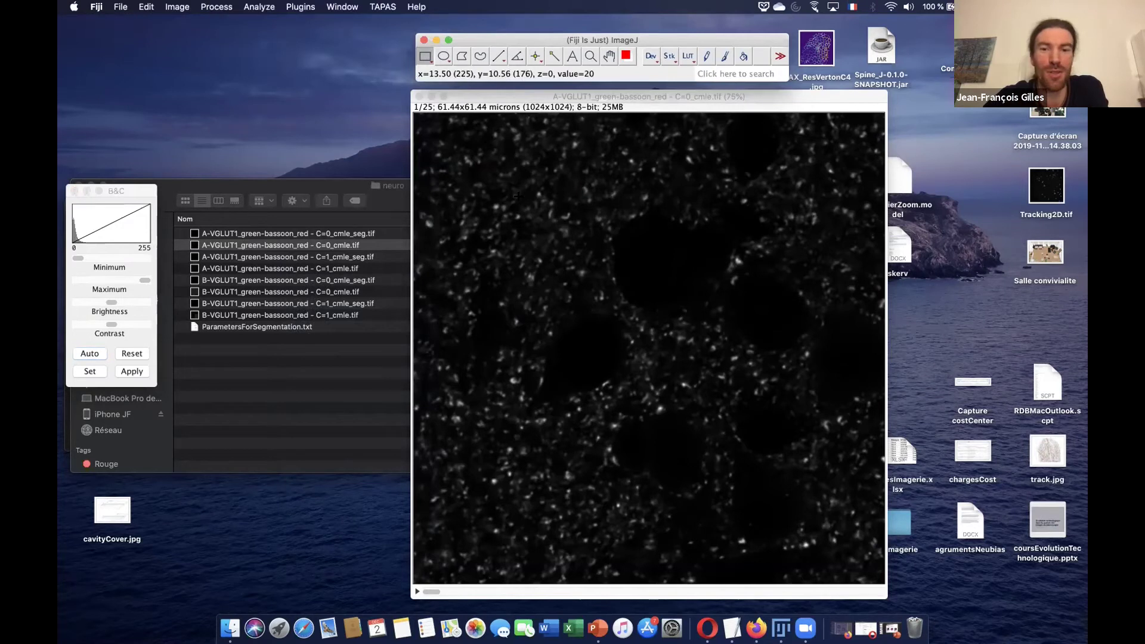
left_click_drag(499, 191, 558, 241)
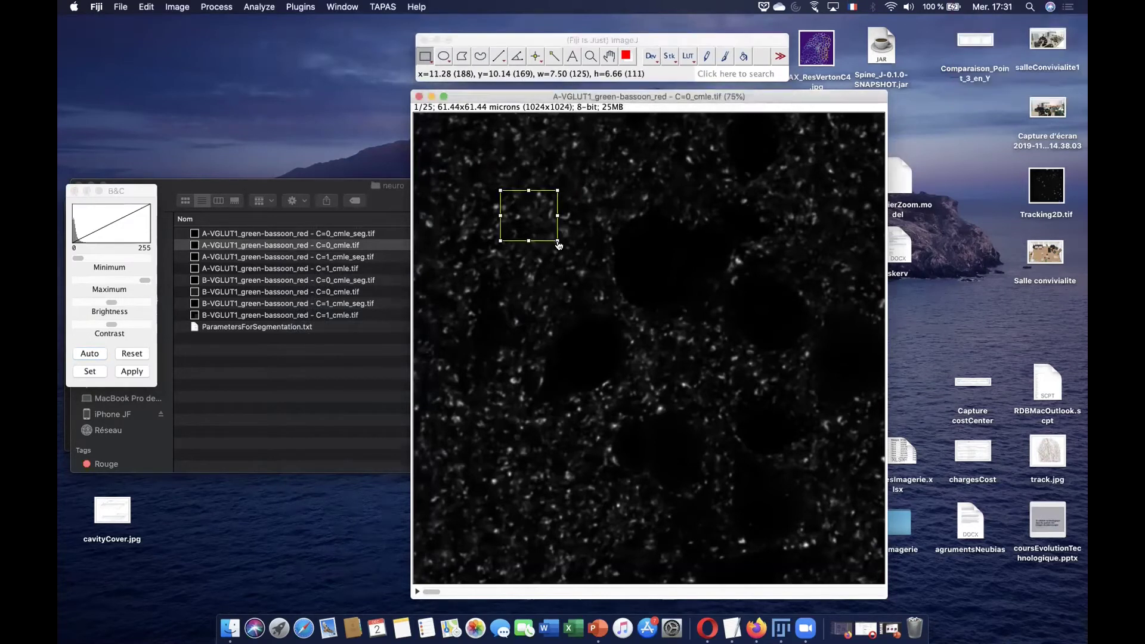
left_click(493, 39)
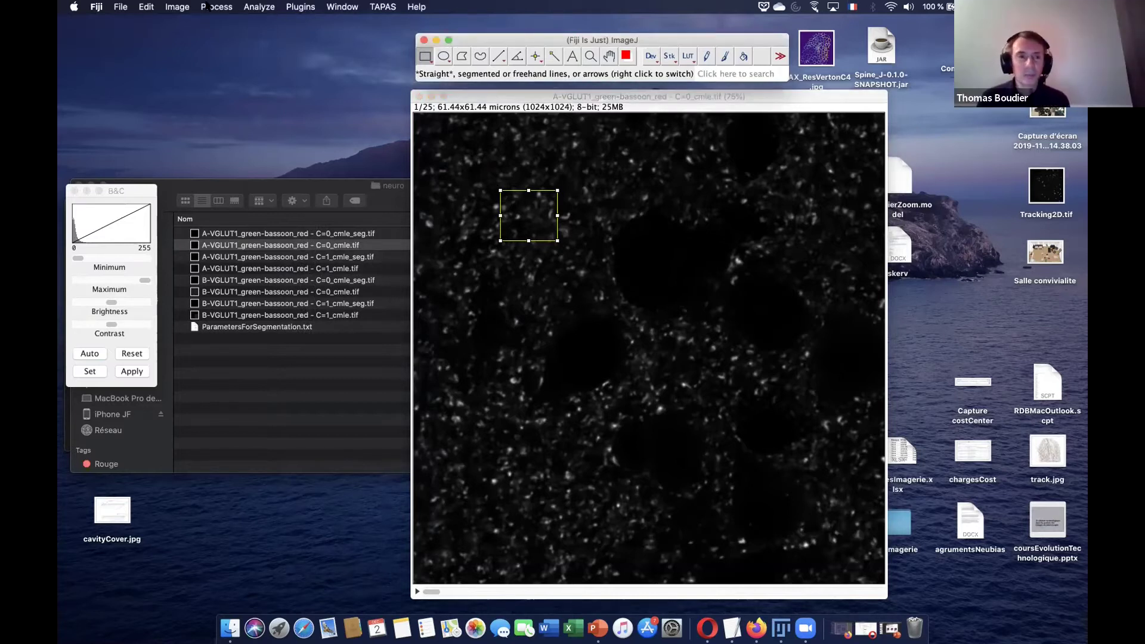
left_click(177, 6)
left_click(197, 129)
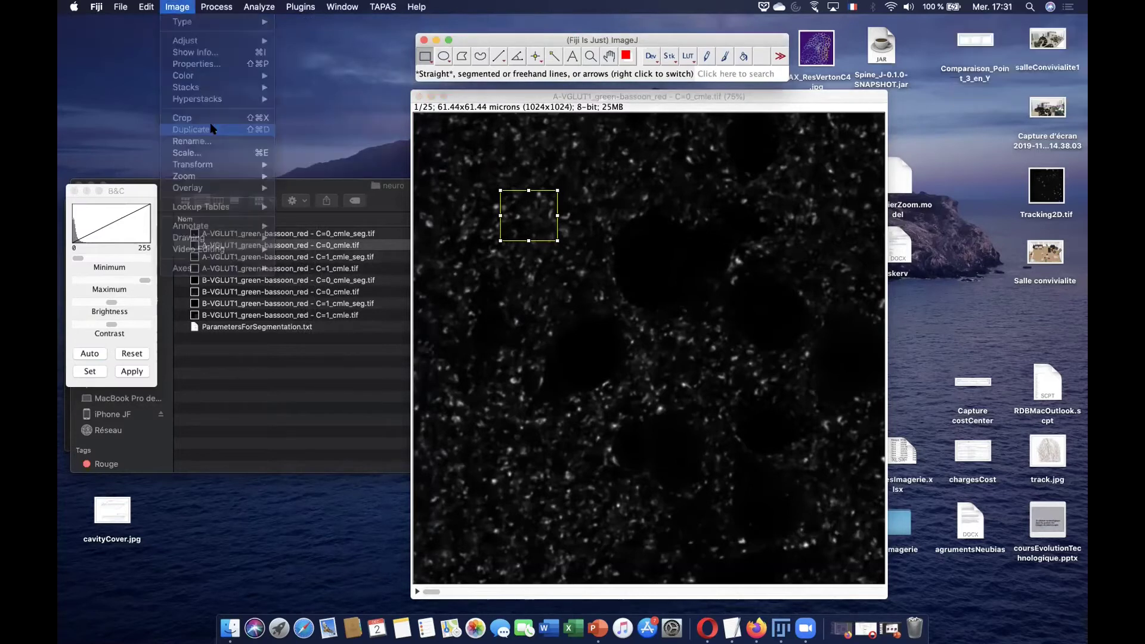
left_click(611, 233)
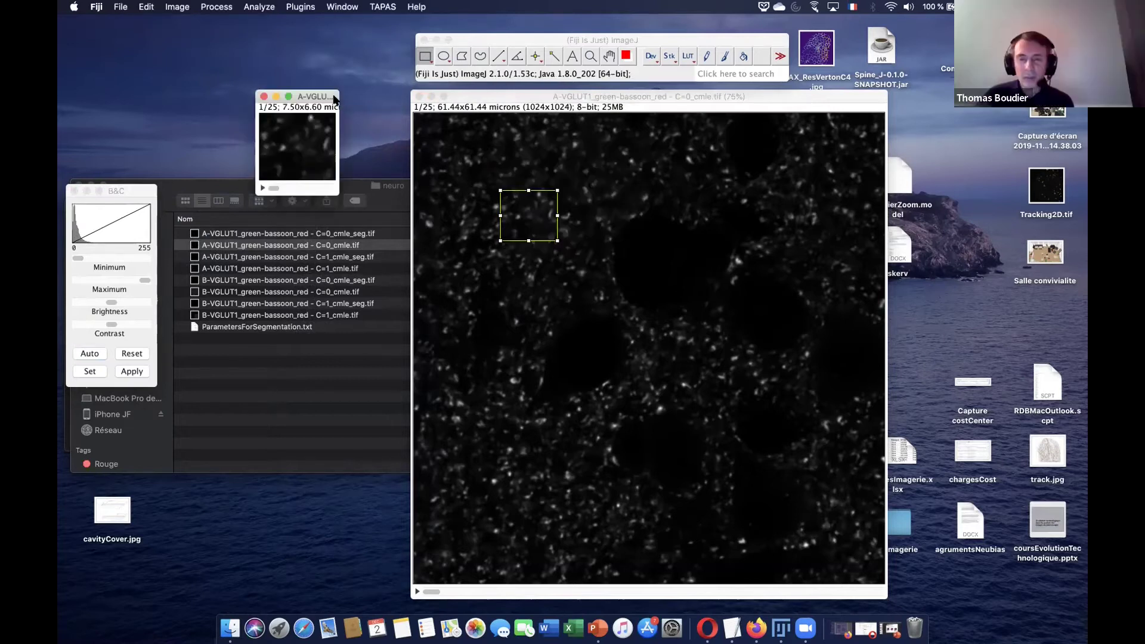
Disable Show numbers and White numbers in the 3D OC map options.
left_click(258, 6)
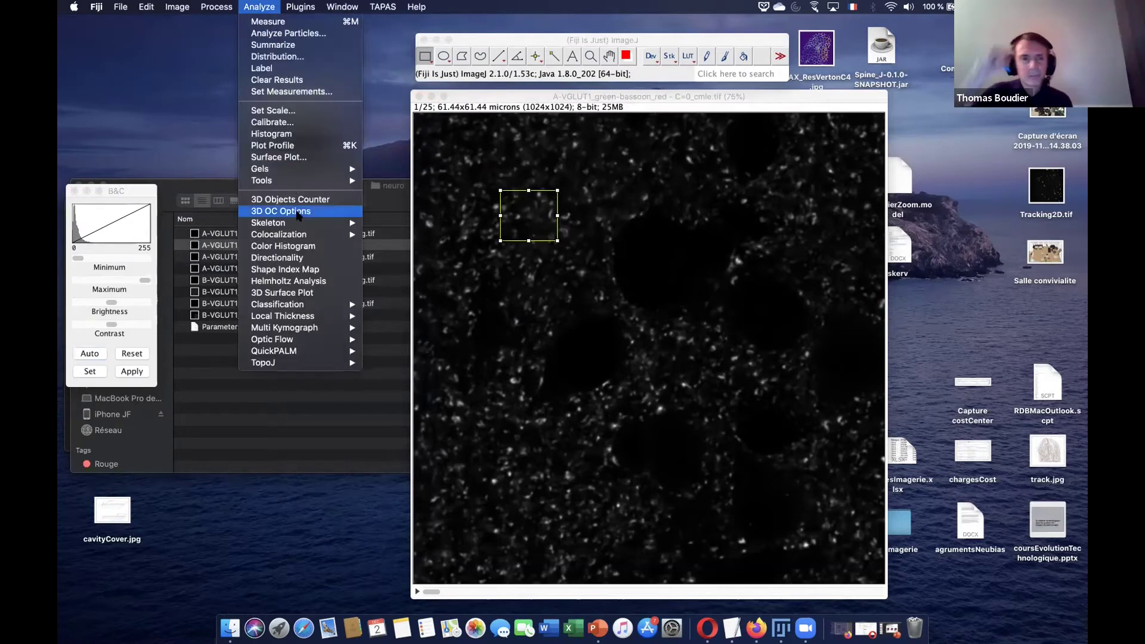
left_click(298, 213)
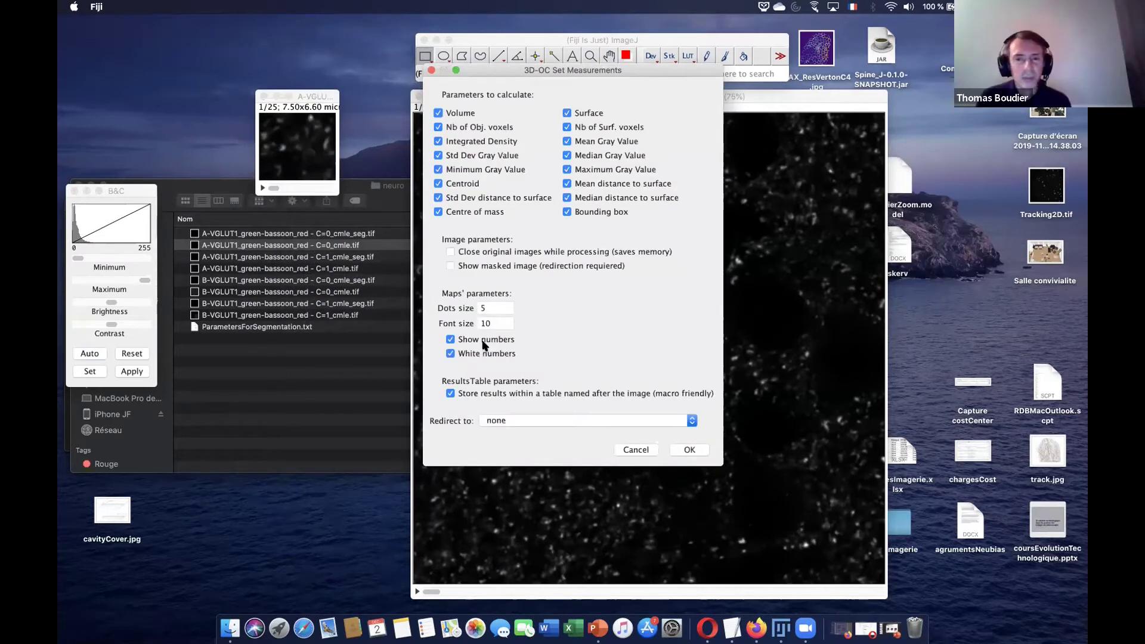
left_click(484, 341)
left_click(486, 354)
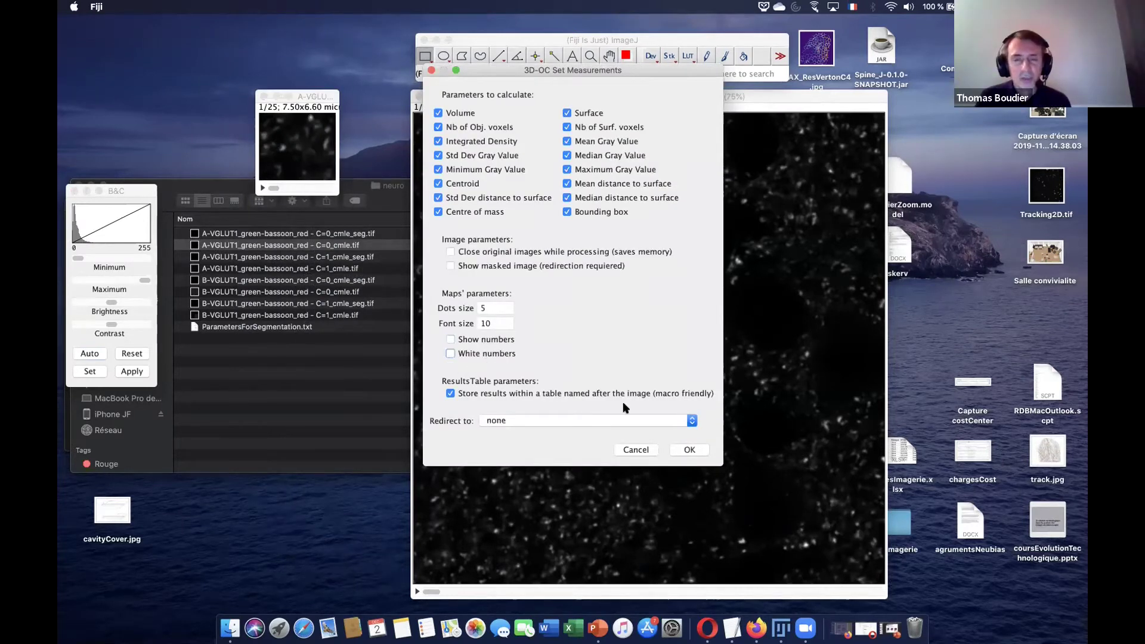
left_click(689, 450)
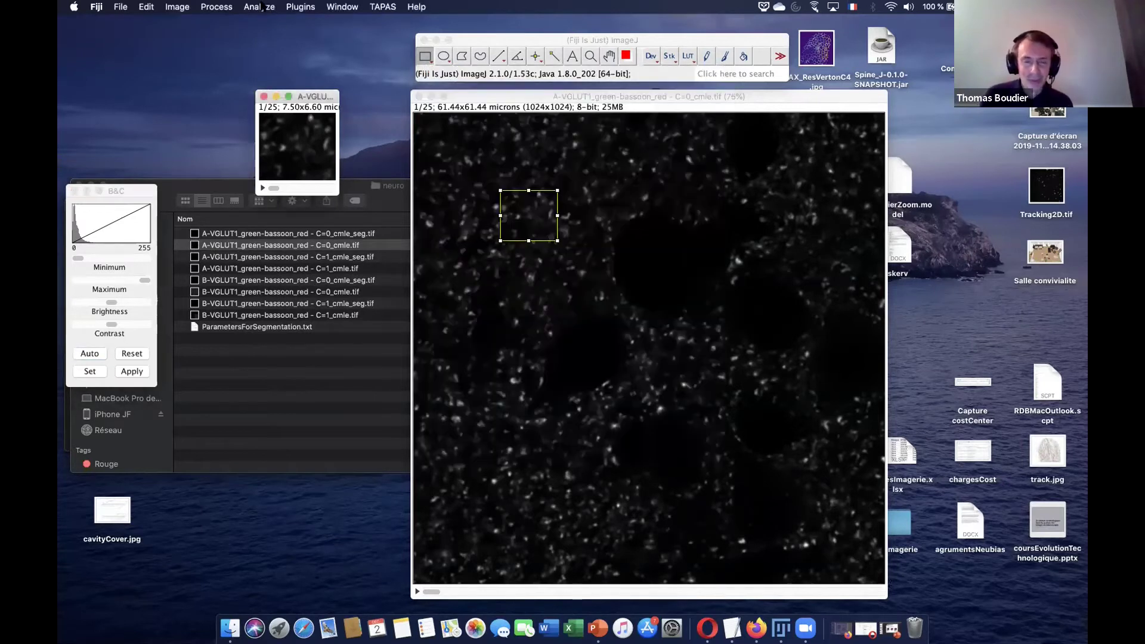
Run the 3D Objects Counter on the small crop with threshold 18 and minimum size 20, and browse its objects map to slice 18.
left_click(259, 7)
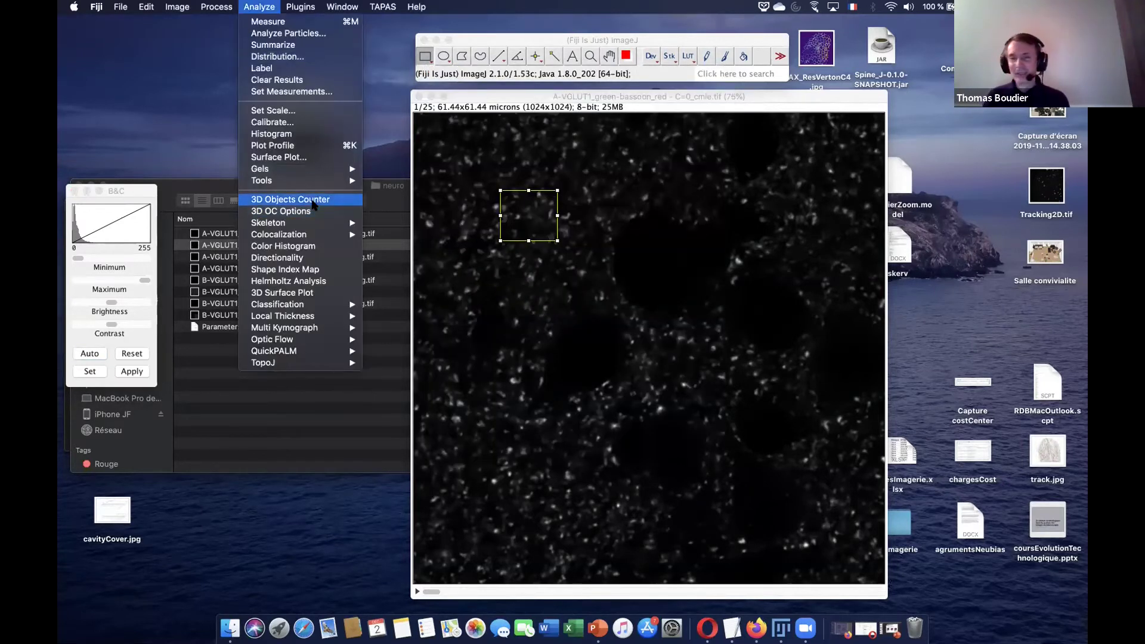
left_click(313, 200)
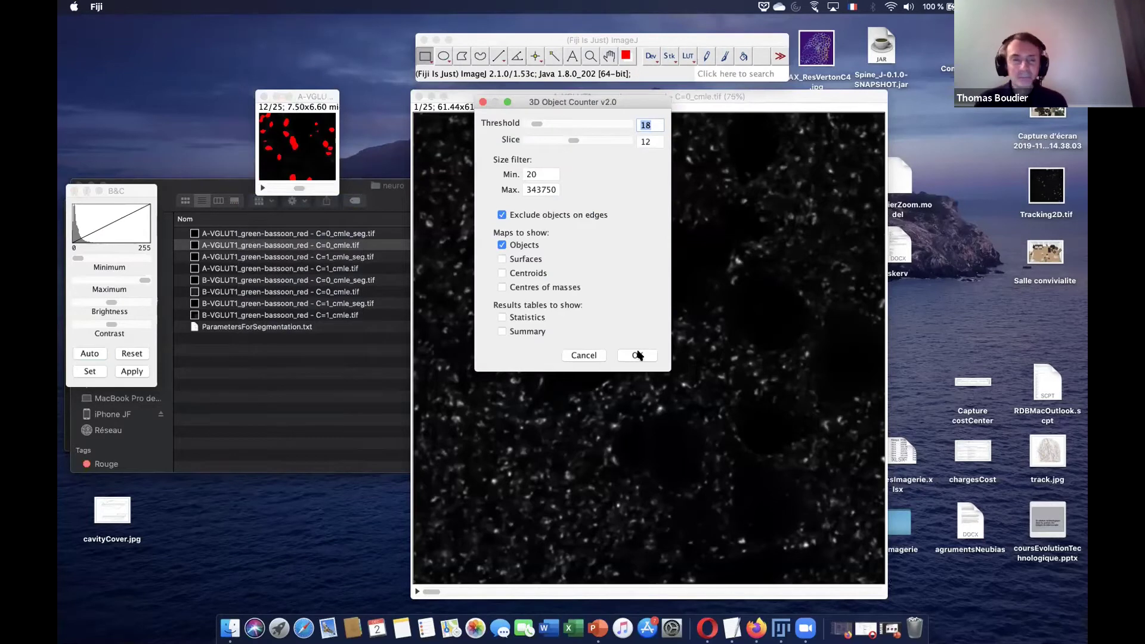
left_click(637, 355)
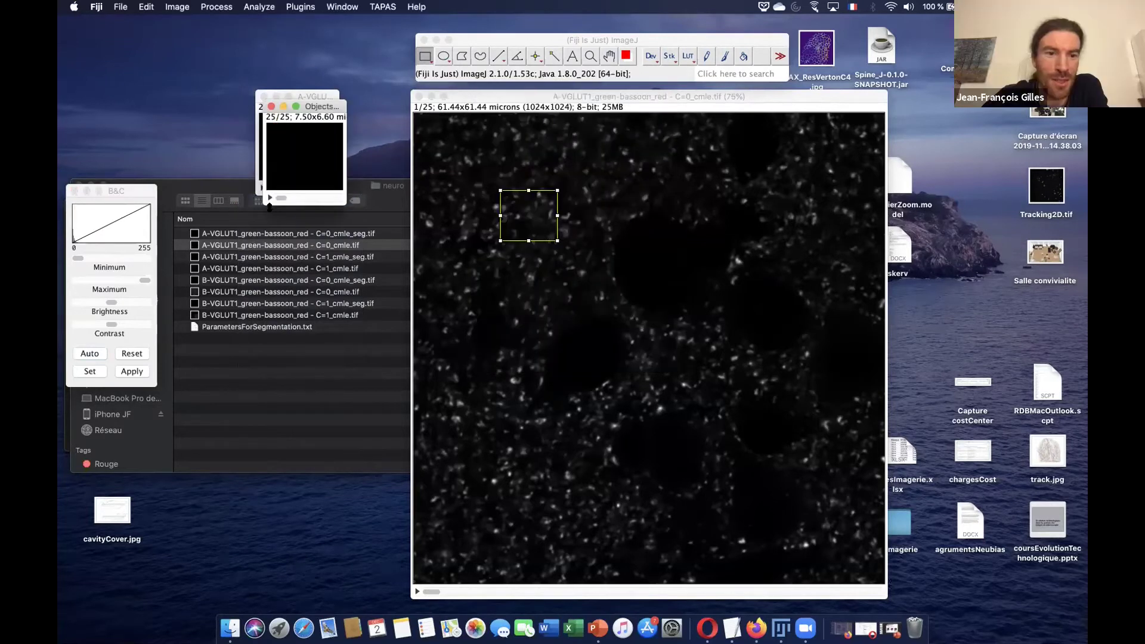
left_click_drag(294, 200, 306, 199)
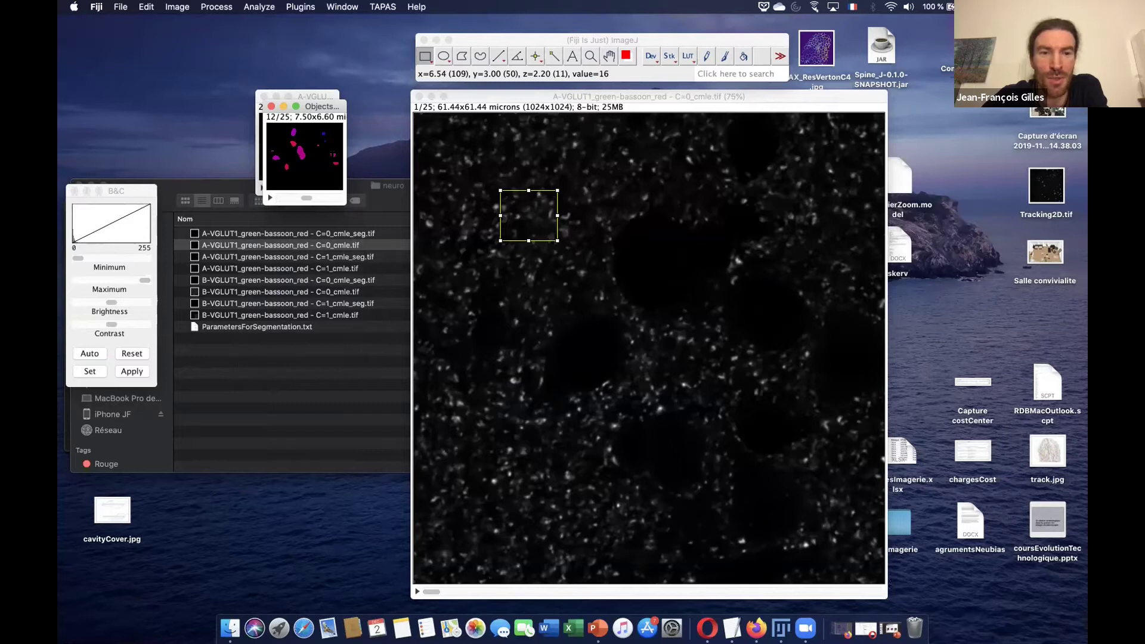
left_click_drag(309, 200, 323, 201)
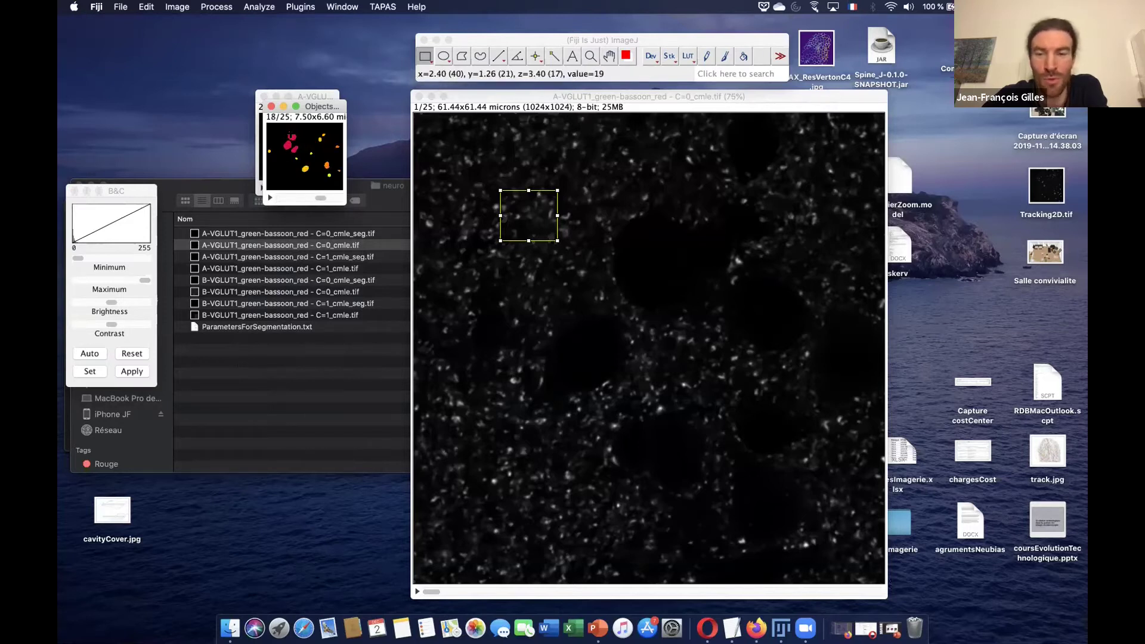
Open the 3D Manager, dismiss the Console window, and add the objects map's labelled objects to the manager.
left_click(463, 40)
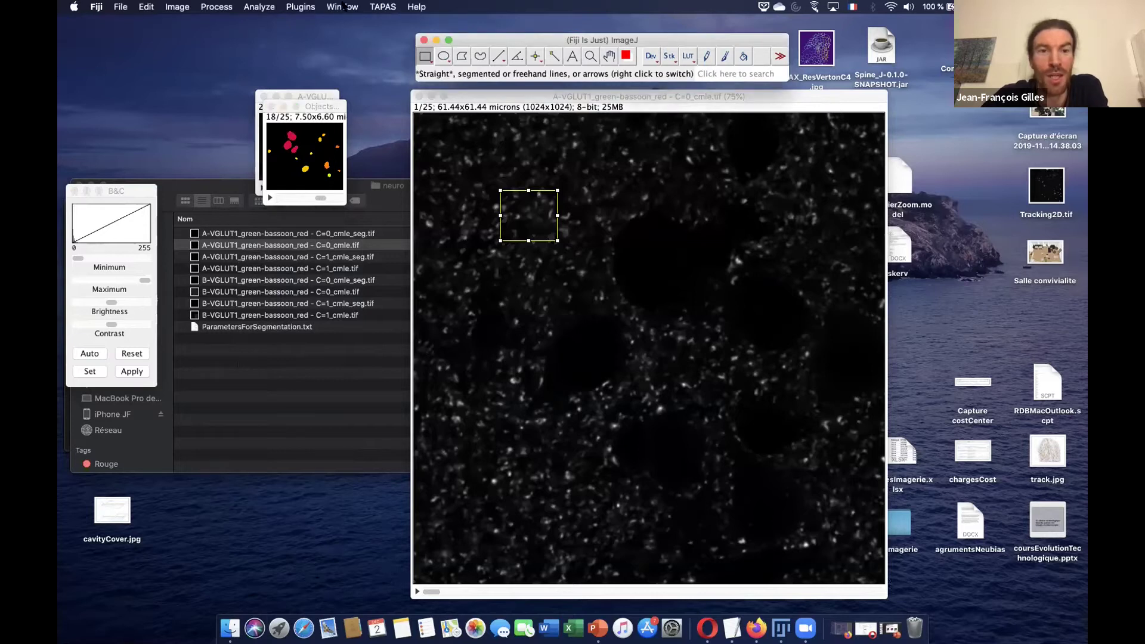
left_click(342, 7)
mouse_move(300, 6)
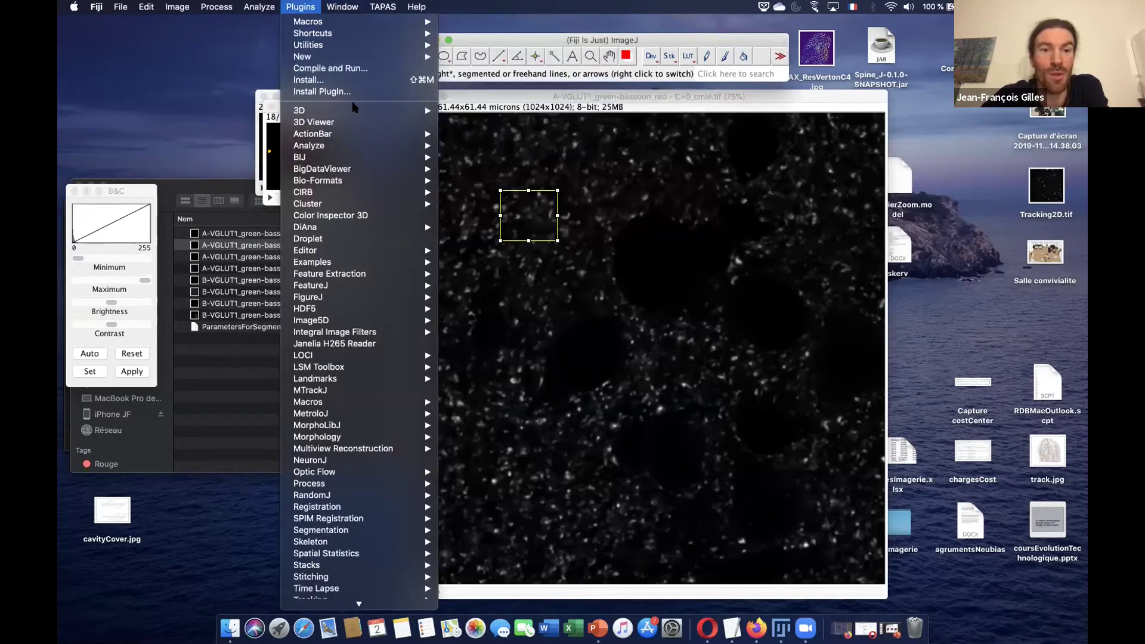
mouse_move(409, 112)
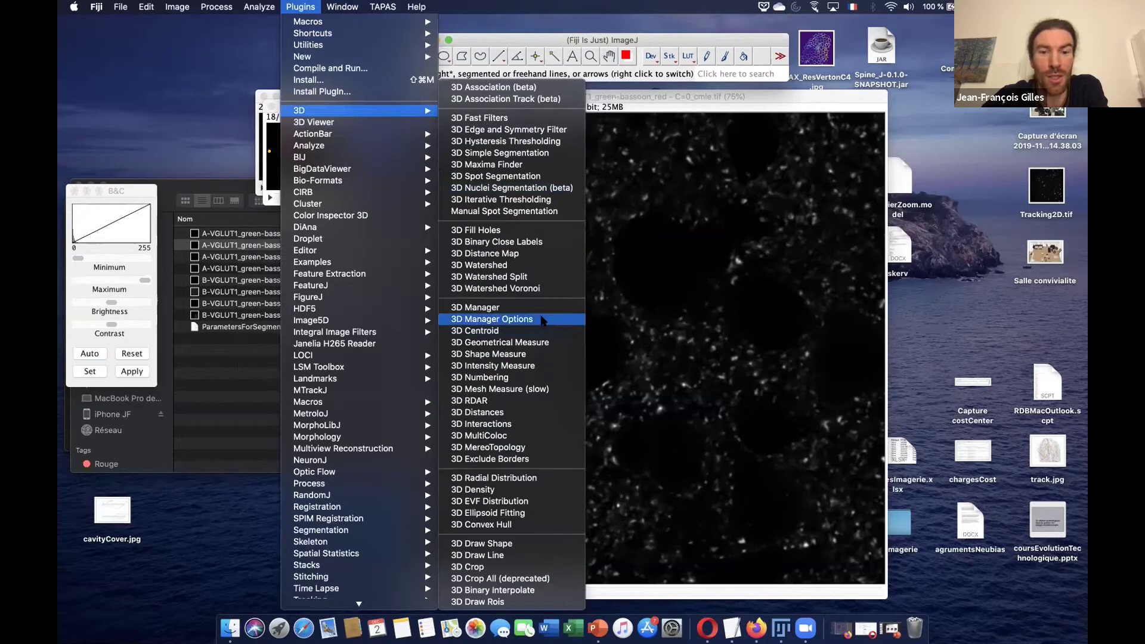
left_click(542, 308)
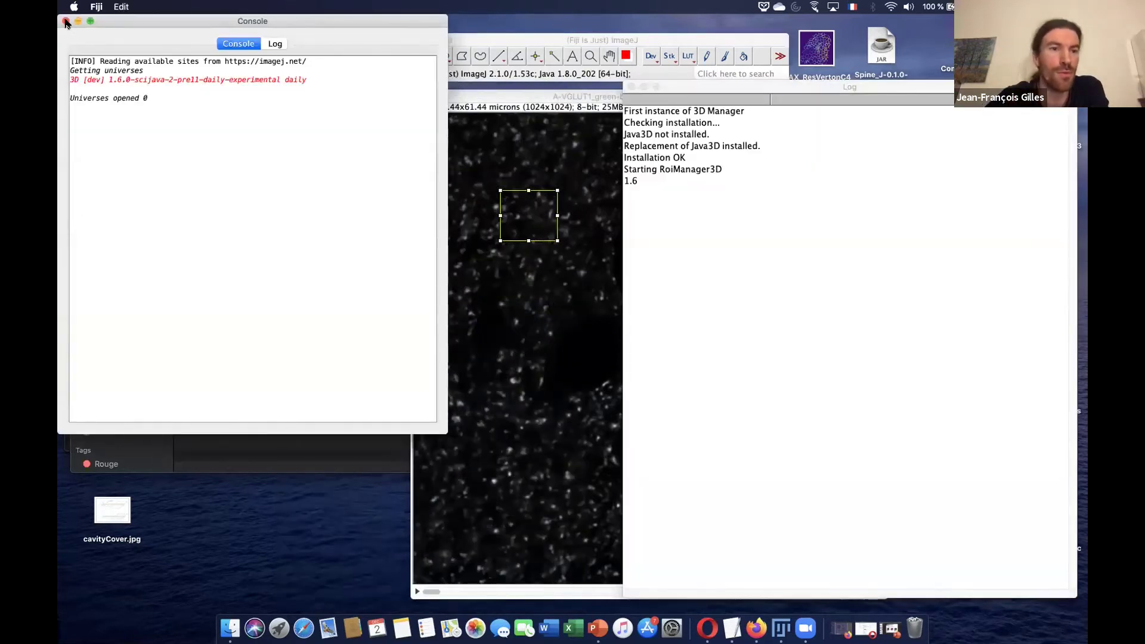
left_click(66, 21)
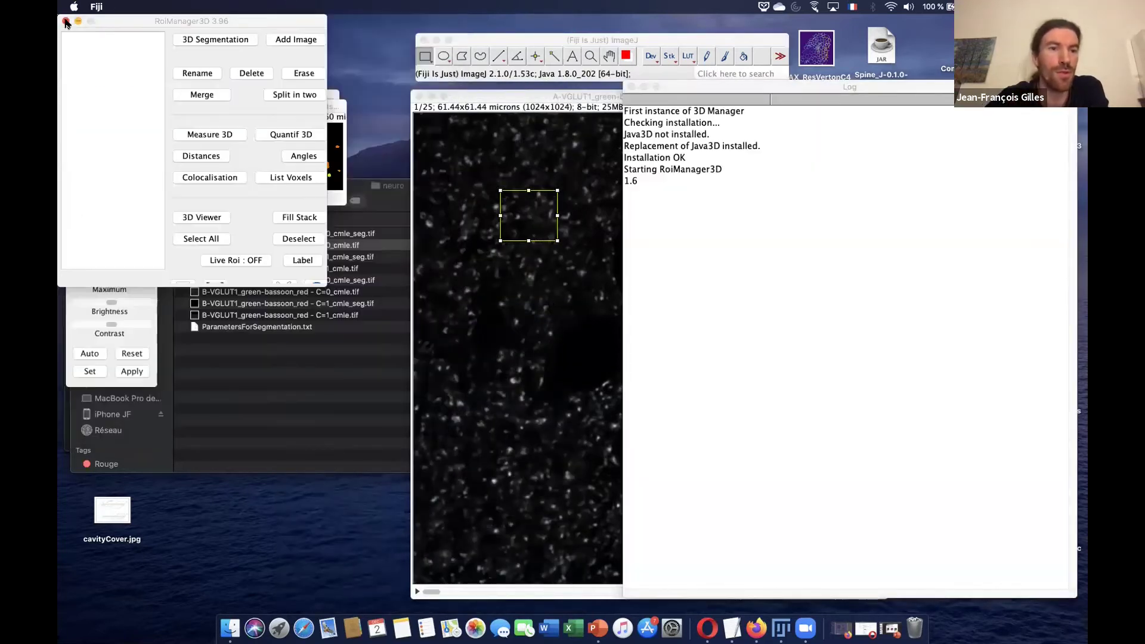
left_click(292, 40)
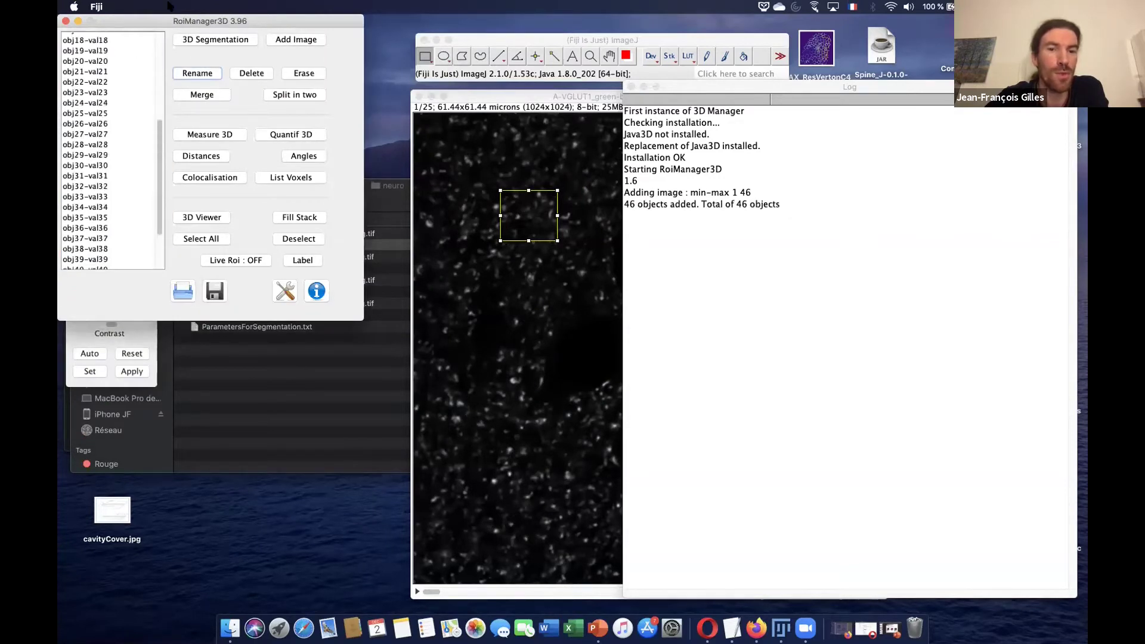
Close the 3D Manager, the objects map and the Log window.
left_click(66, 21)
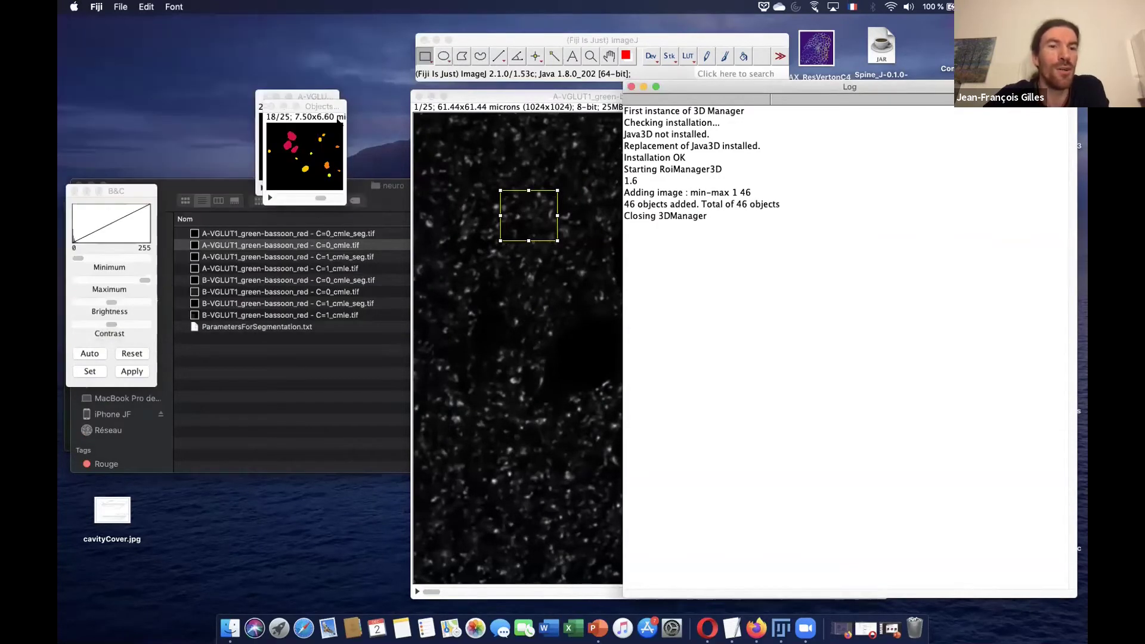
left_click(266, 107)
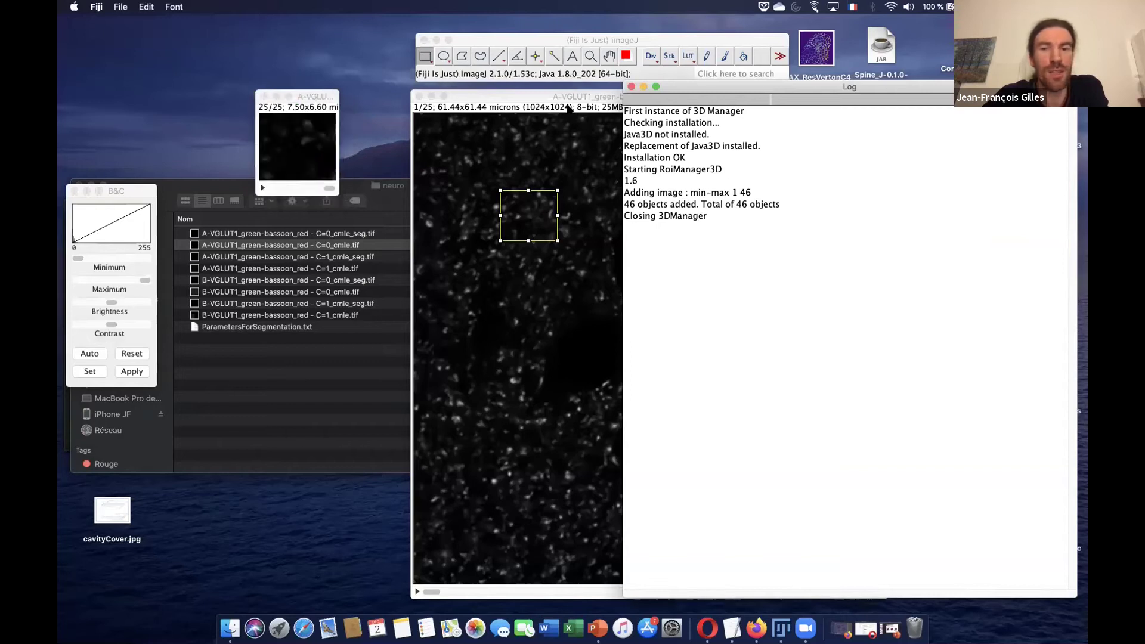
left_click(632, 87)
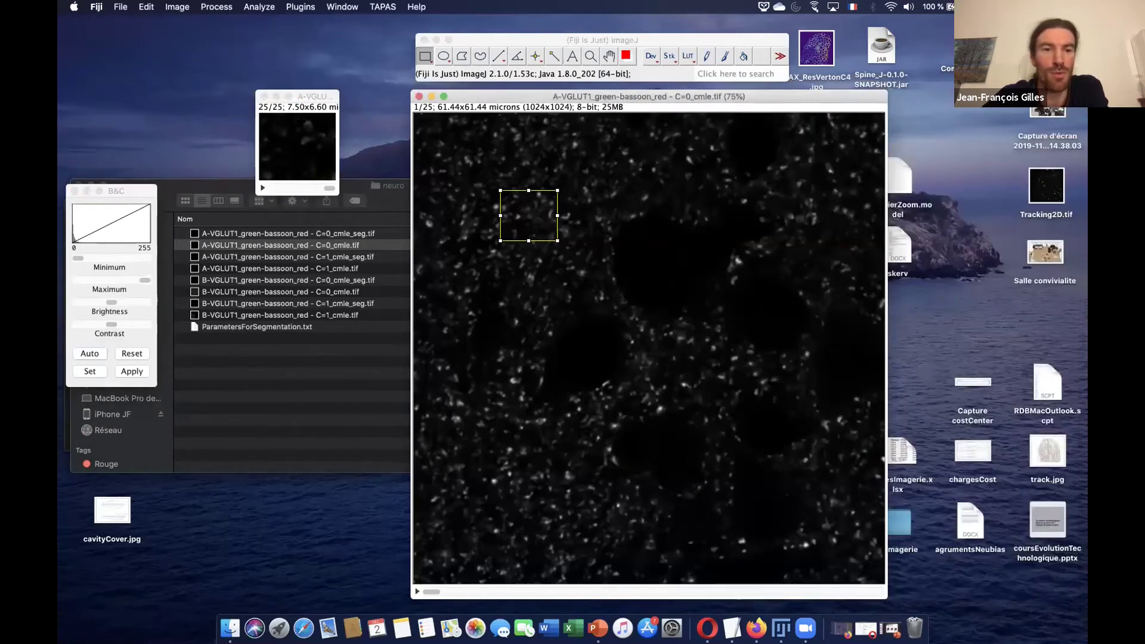
Lower the small crop's display maximum to 57 and browse its stack back to slice 7 to examine the spots.
left_click_drag(317, 97, 364, 92)
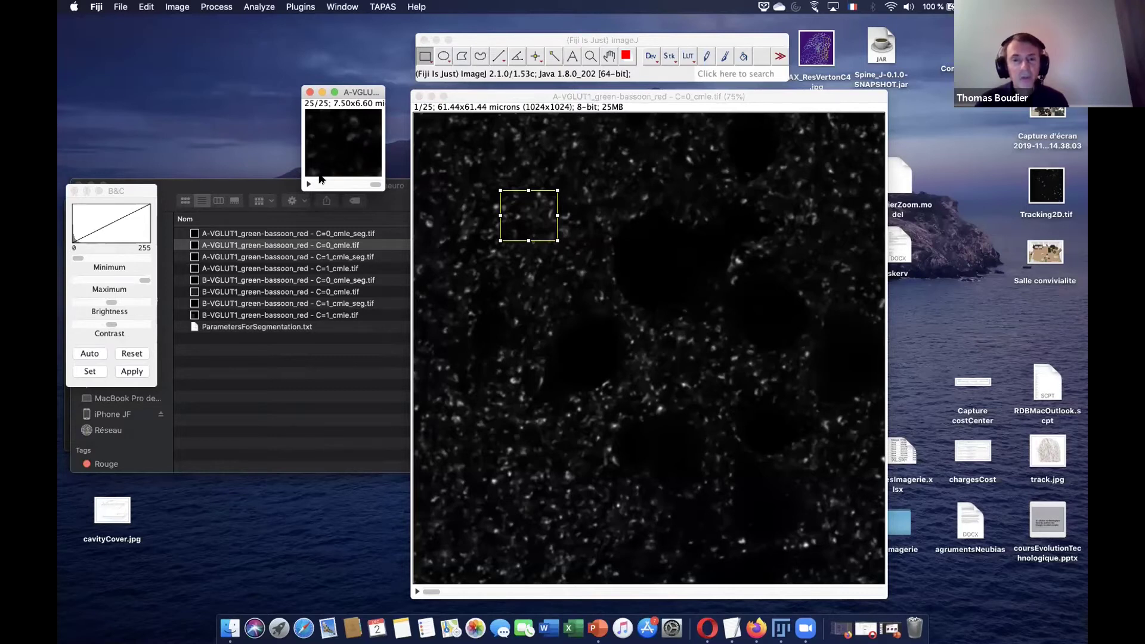
left_click(136, 188)
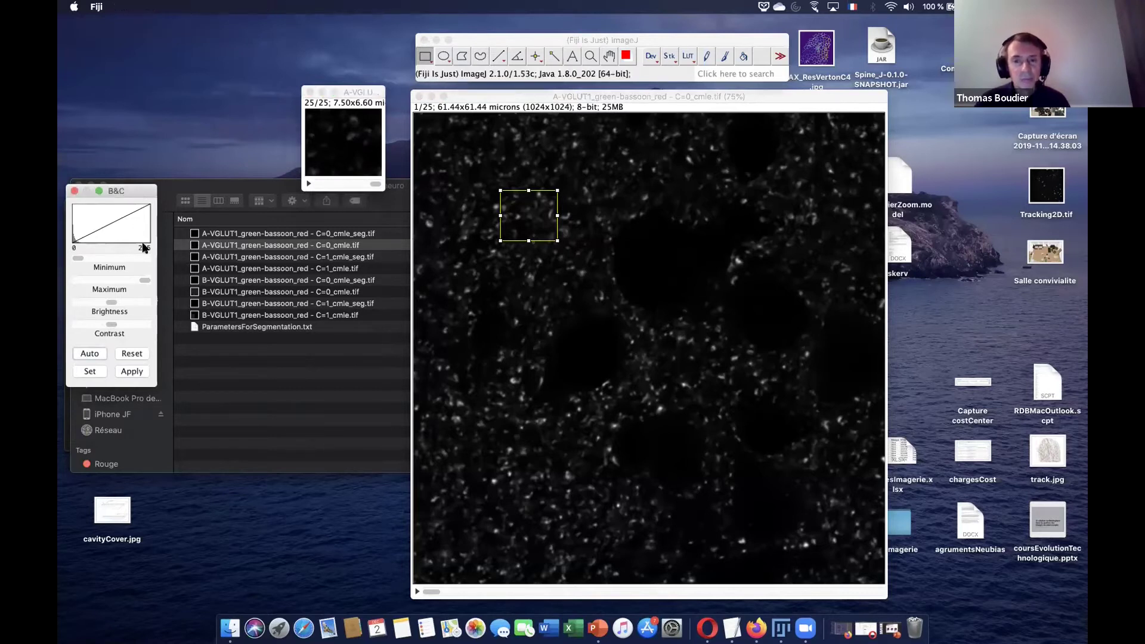
left_click_drag(137, 279, 94, 280)
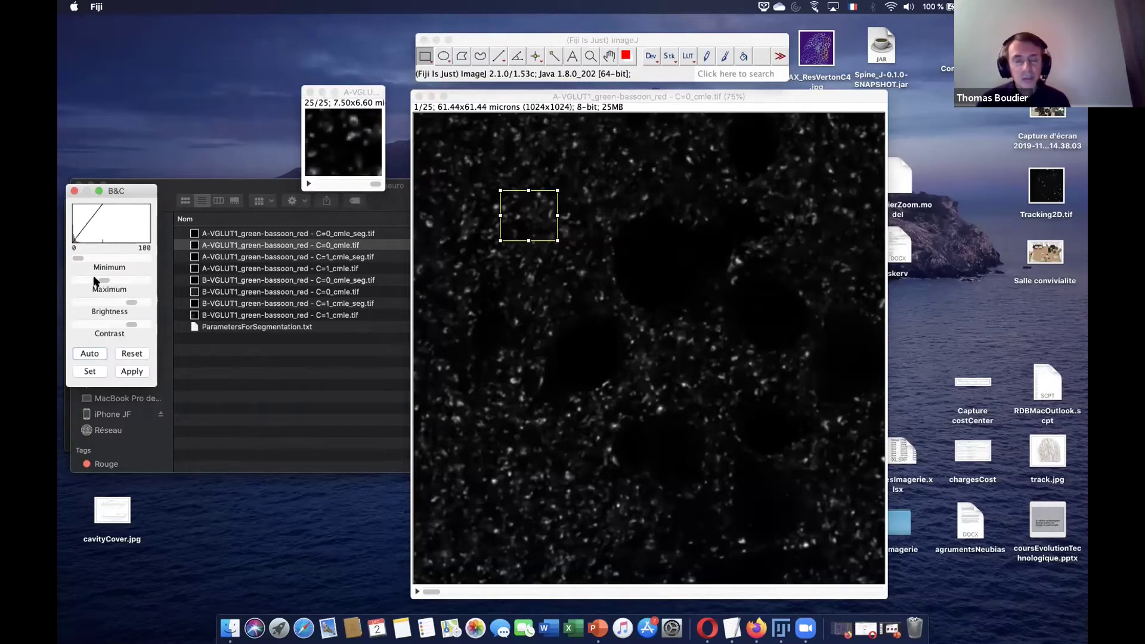
left_click_drag(369, 183, 345, 181)
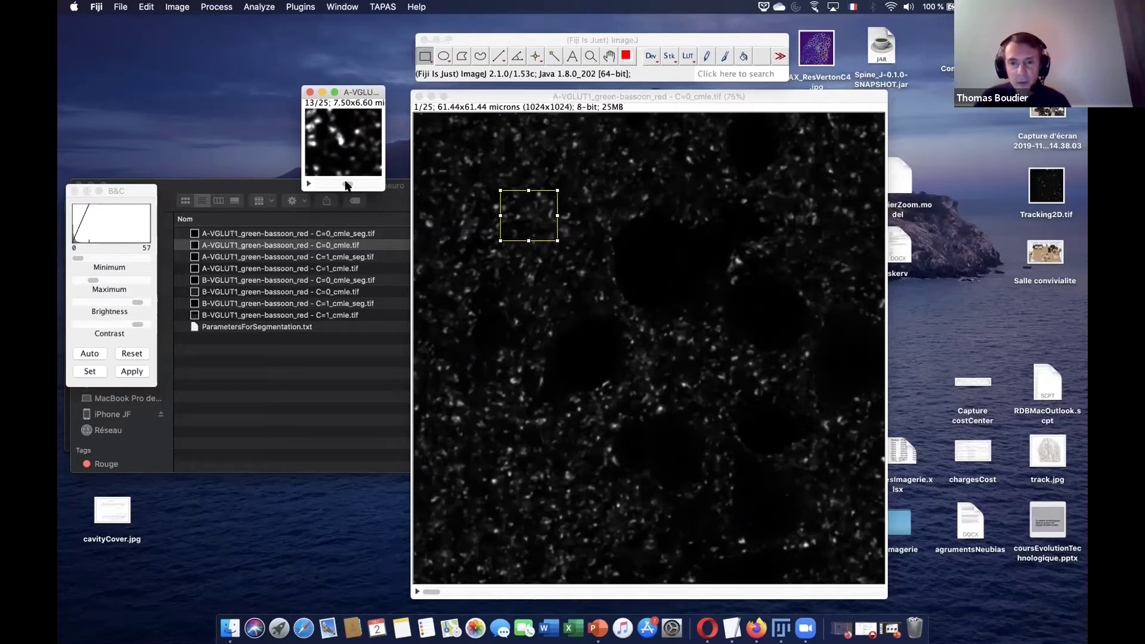
left_click_drag(346, 186, 335, 183)
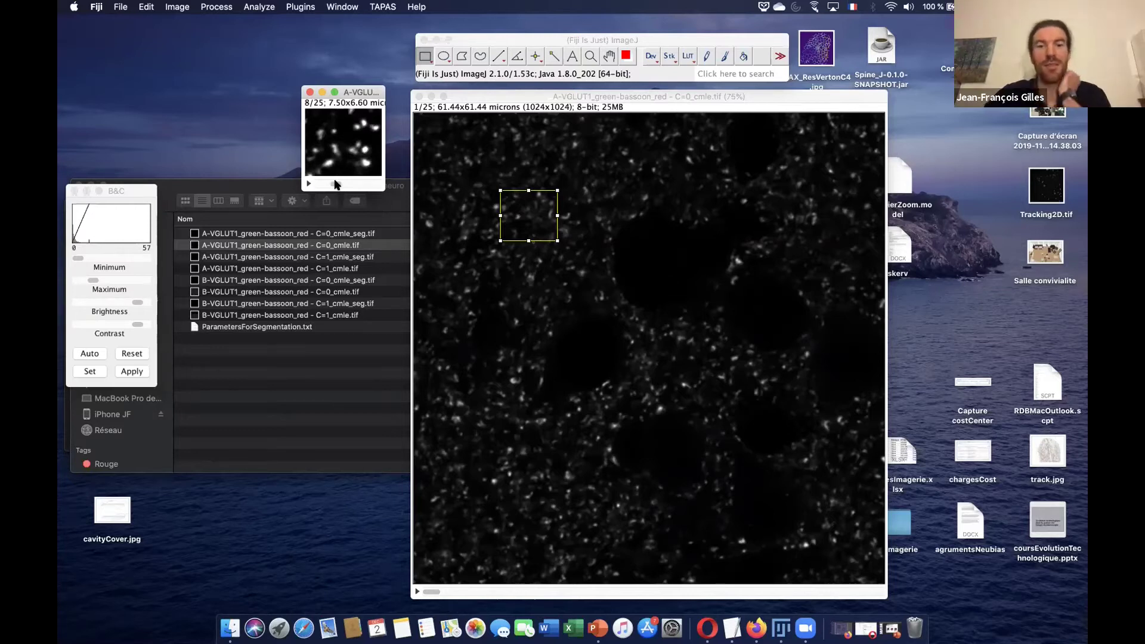
left_click_drag(335, 184, 332, 185)
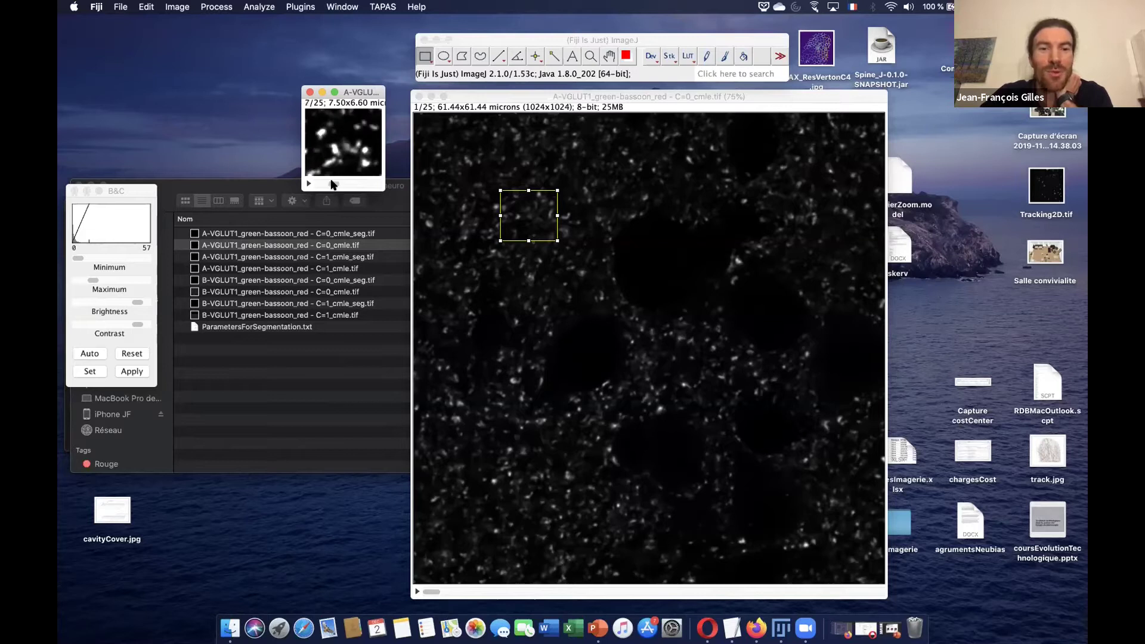
Close the small crop and switch to PowerPoint to show slide 9 on automatic thresholding with 3D Spot segmentation.
left_click(310, 92)
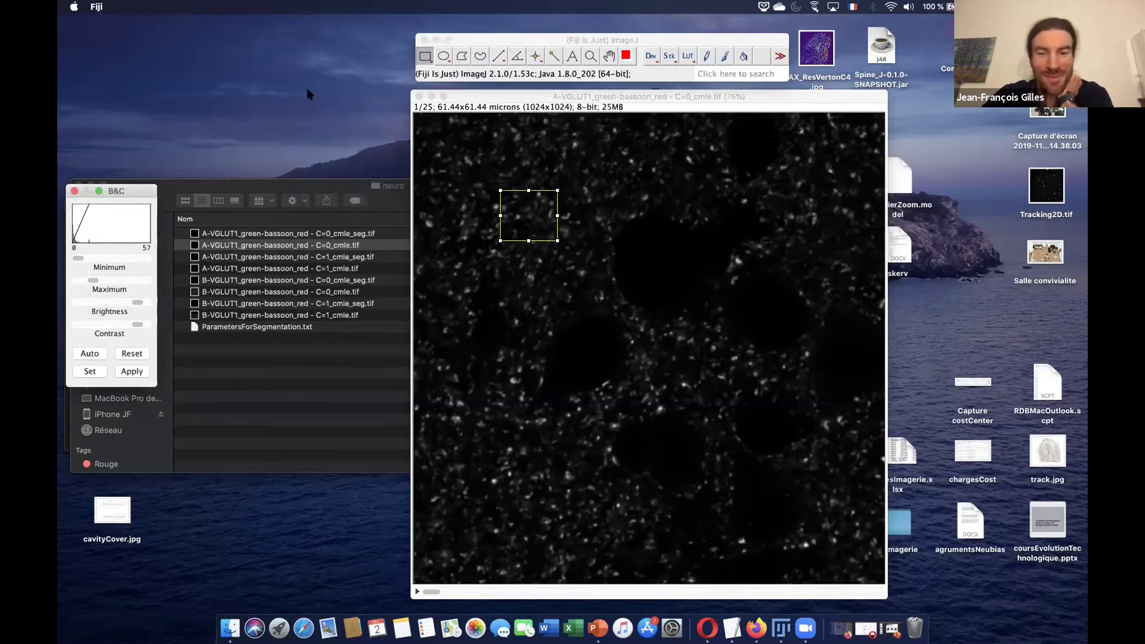
left_click(596, 626)
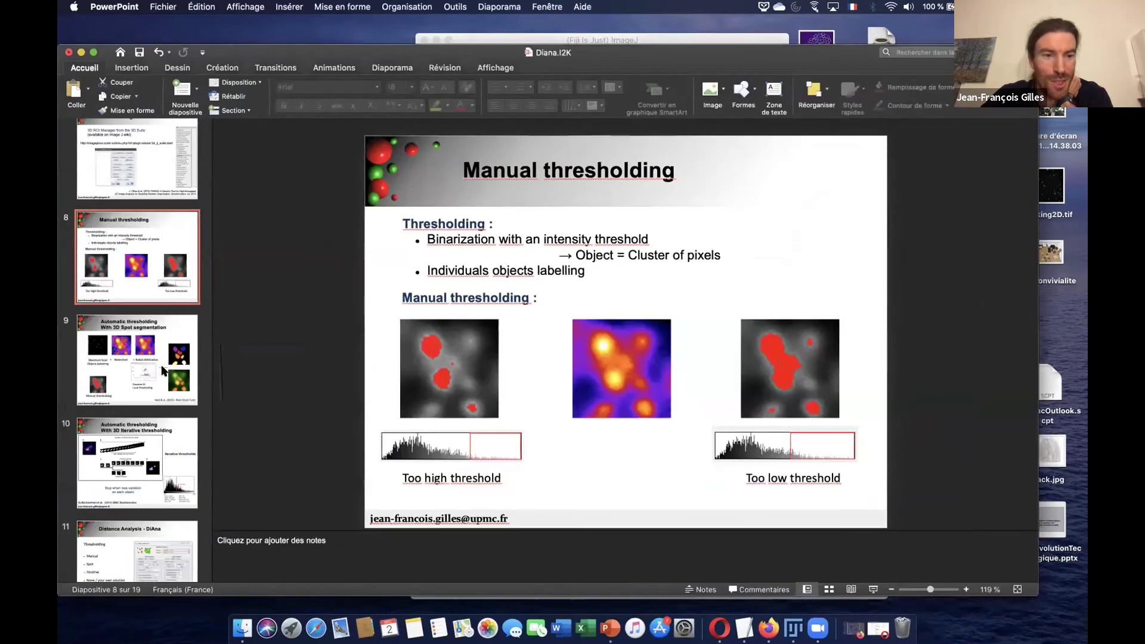
left_click(163, 371)
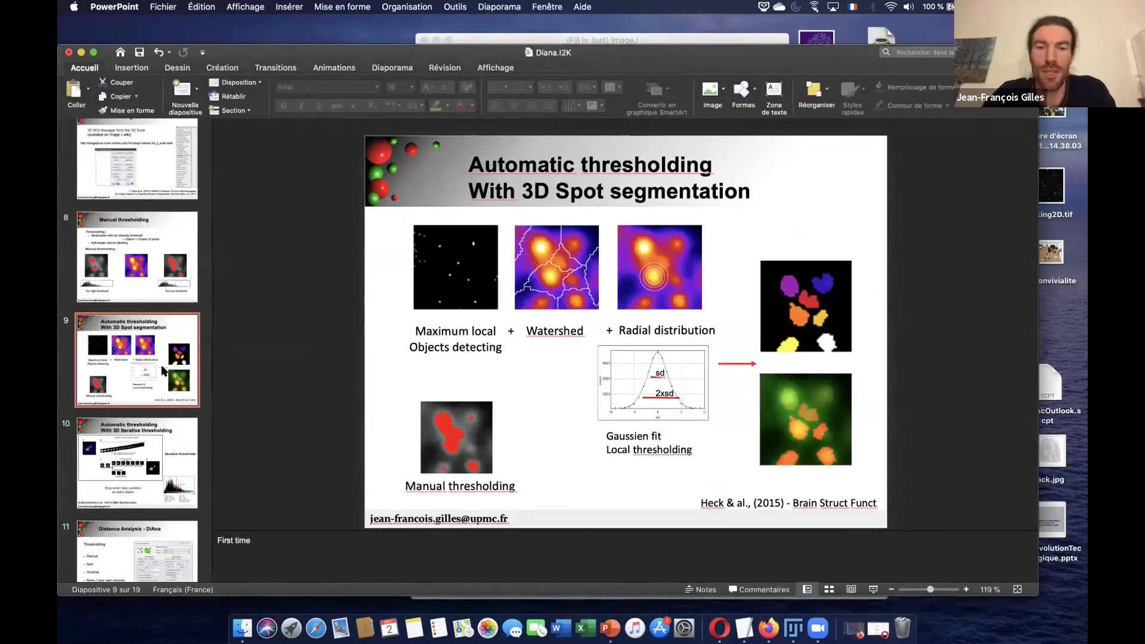
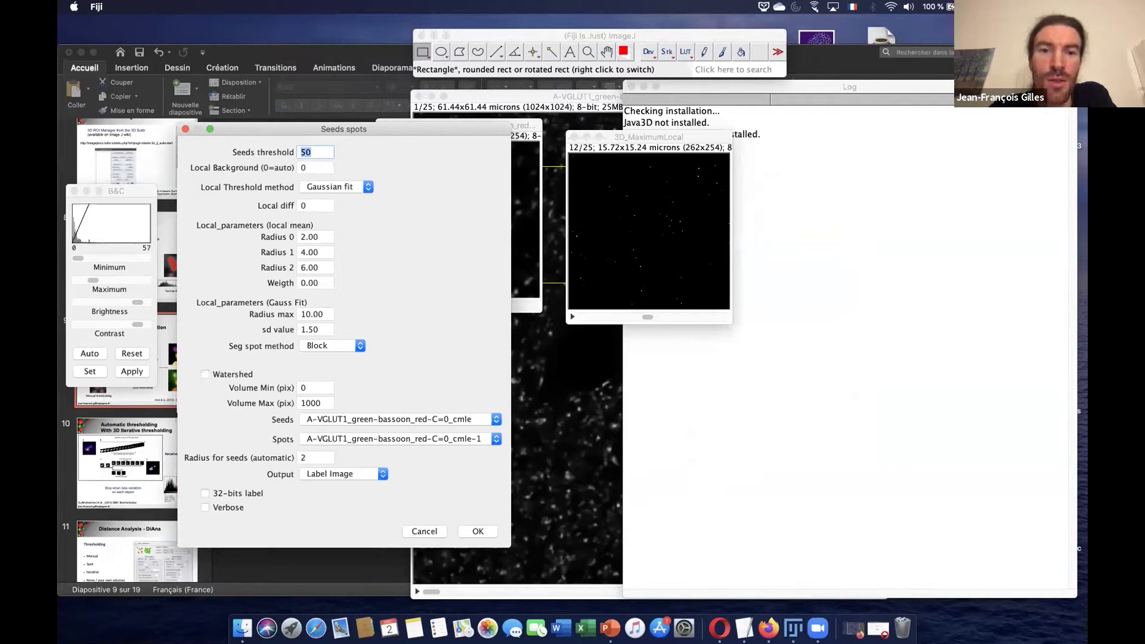
Review the Seeds threshold and the Local Threshold method choices in the Seeds spots dialog, keeping Gaussian fit.
left_click(312, 149)
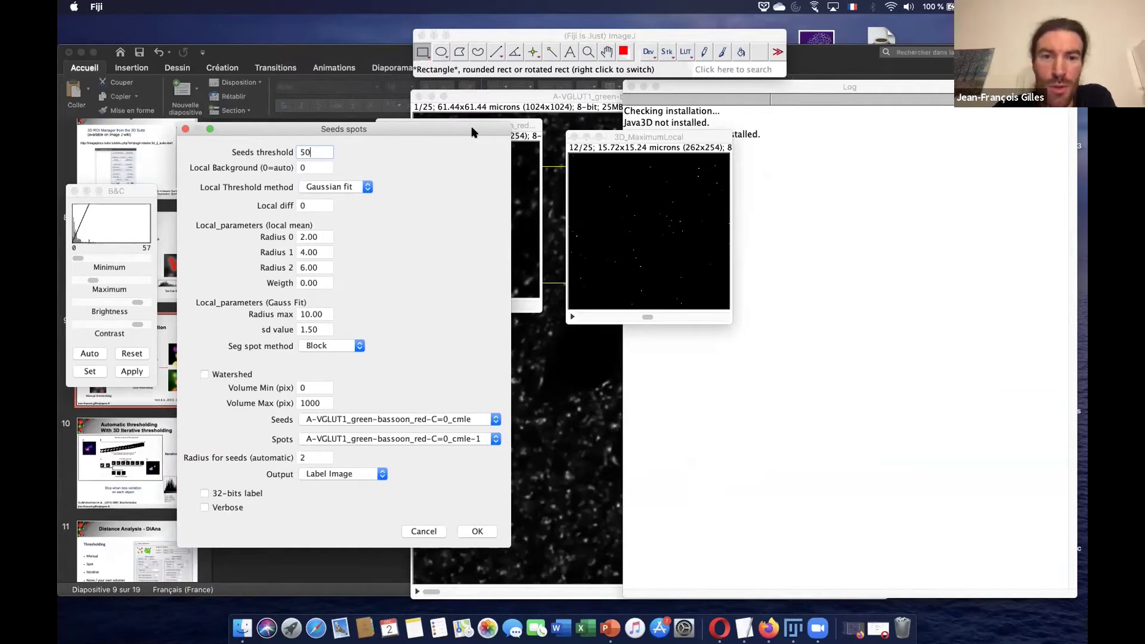
left_click_drag(471, 131, 464, 130)
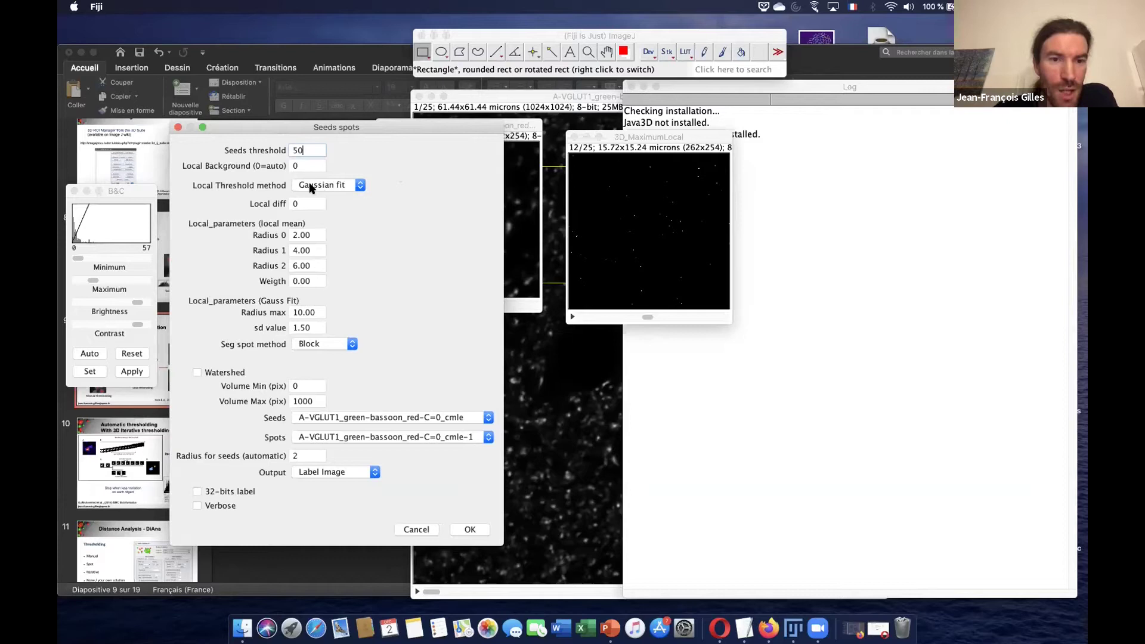
left_click(345, 185)
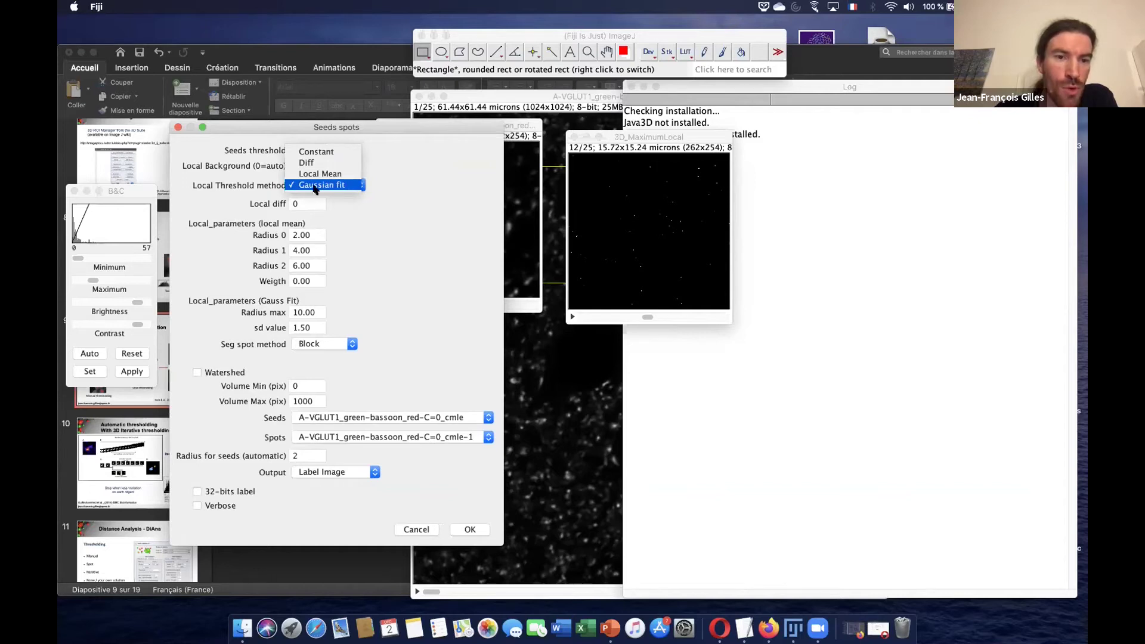
left_click(404, 193)
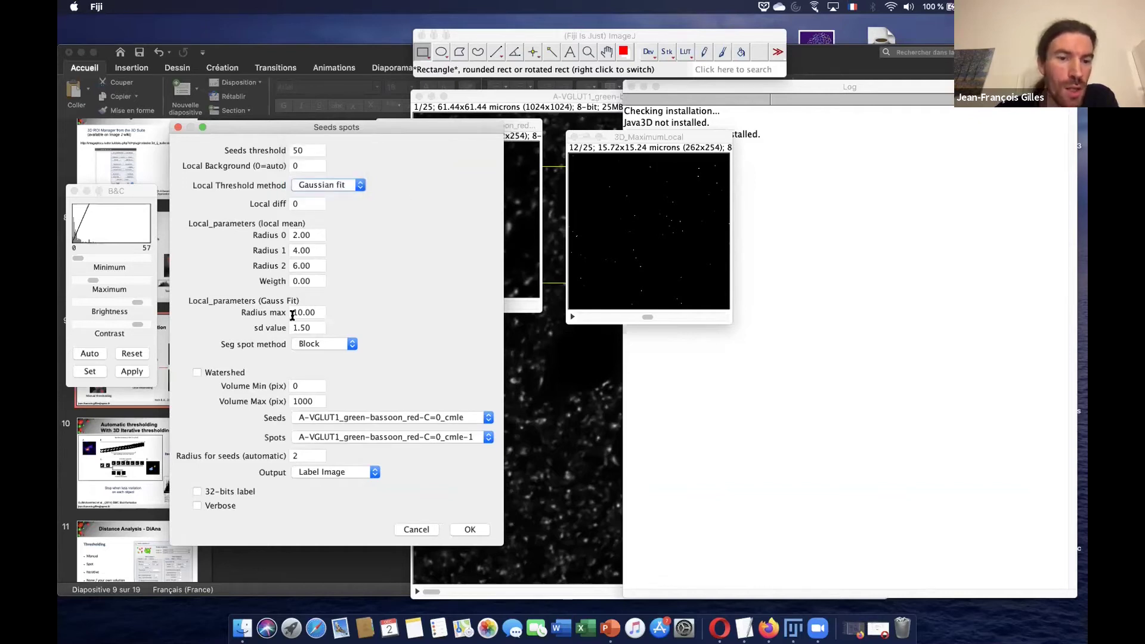
Review the Gauss Fit Radius max setting against the radial distribution diagram in PowerPoint, returning to the Seeds spots dialog in Fiji.
double_click(315, 312)
left_click(315, 312)
left_click_drag(315, 312, 296, 312)
left_click(315, 311)
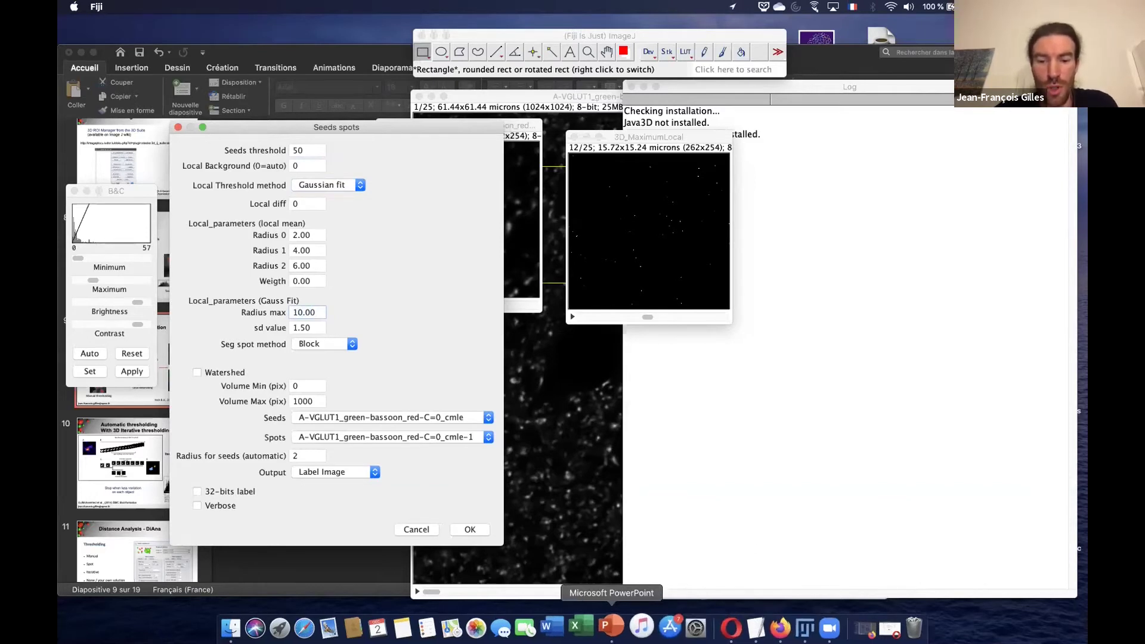
left_click(610, 626)
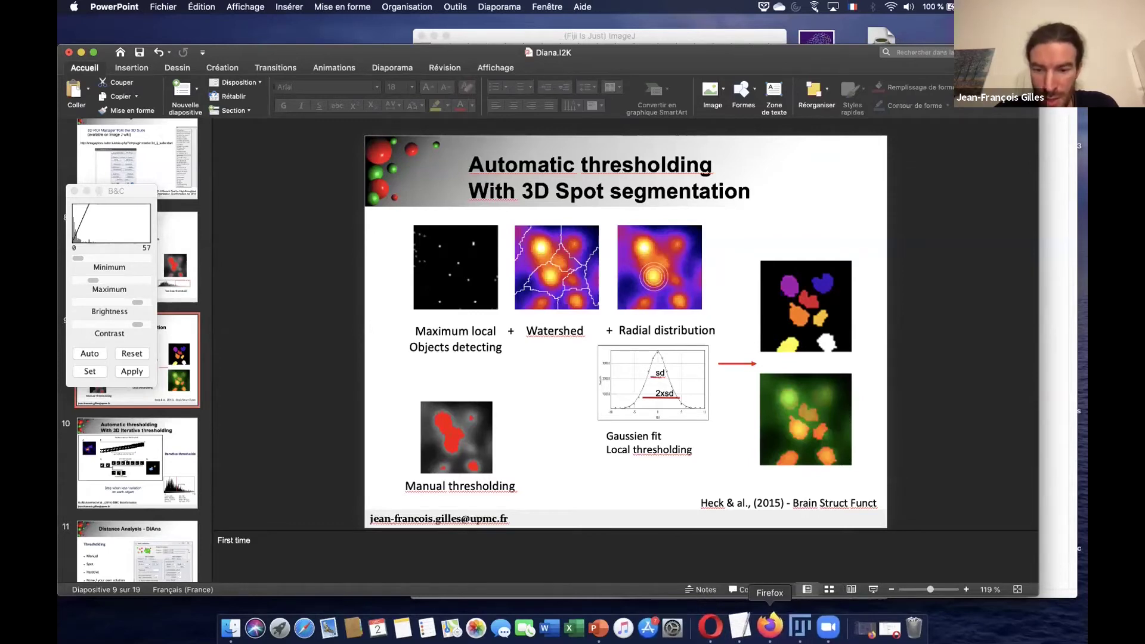
left_click(799, 626)
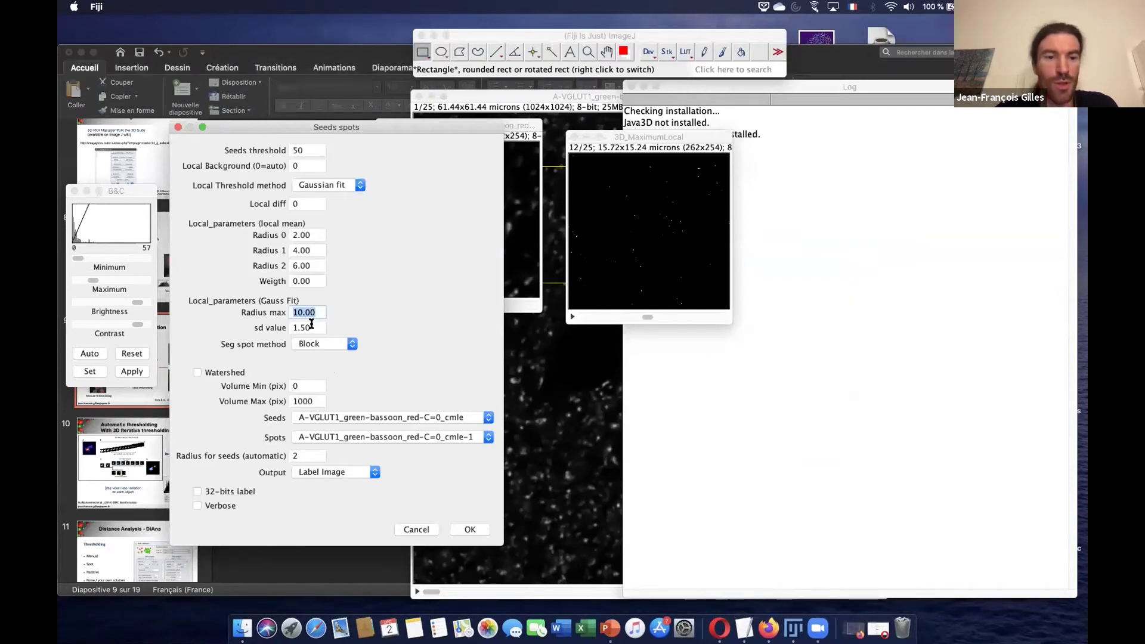
Compare the Gauss Fit sd value with the Gaussian curve on the PowerPoint slide, then return to its setting in Fiji.
key("Tab")
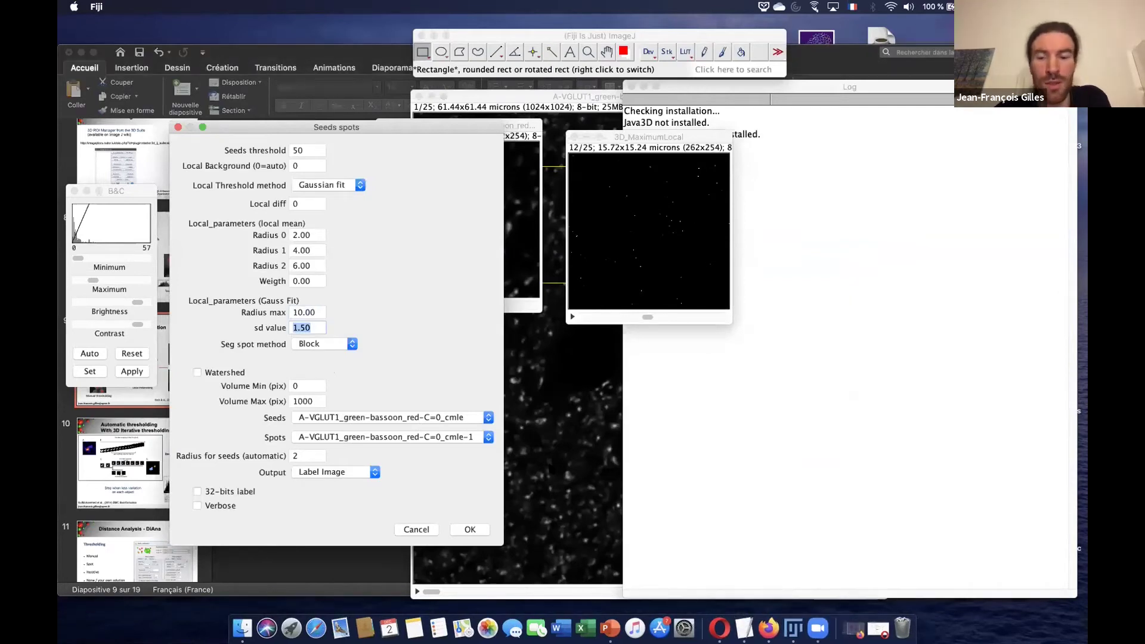
left_click(615, 625)
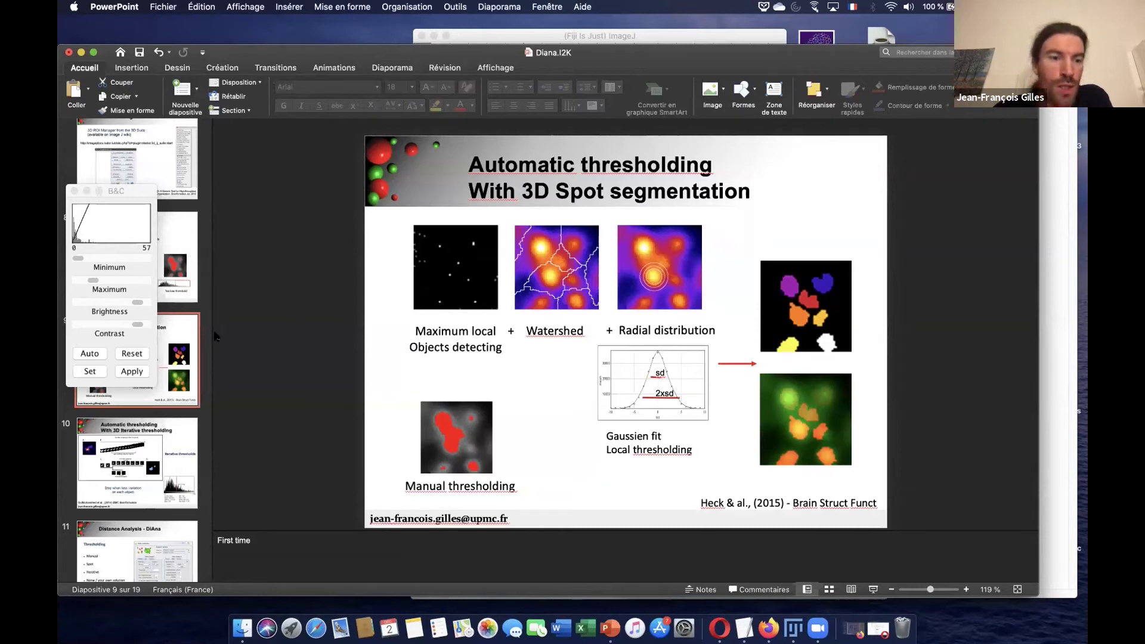
left_click(769, 624)
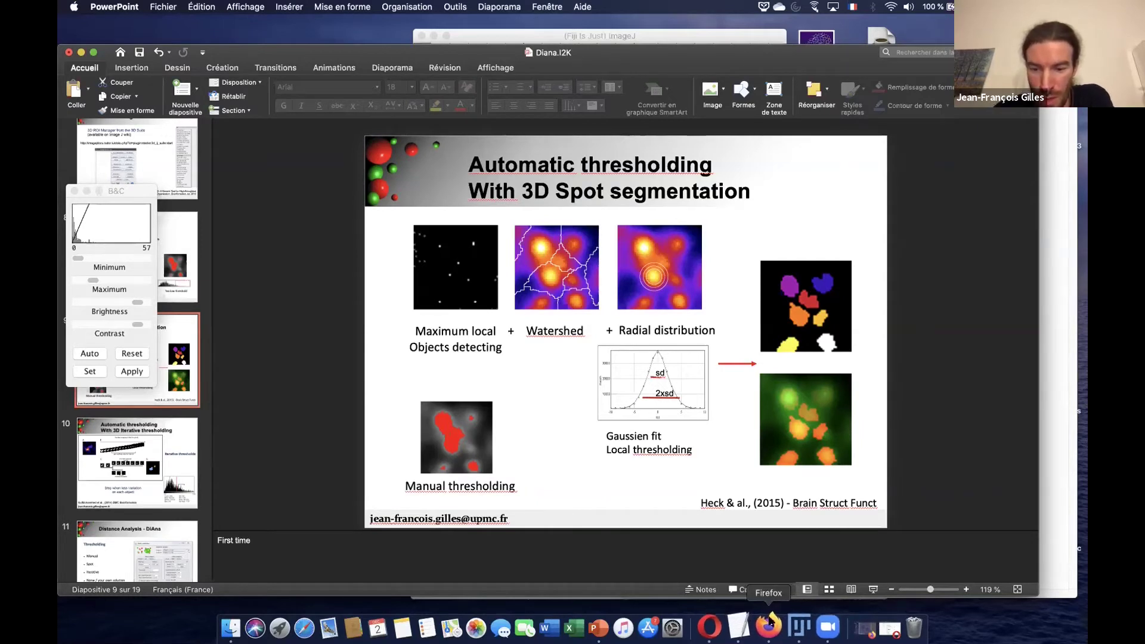
left_click(799, 626)
left_click(313, 326)
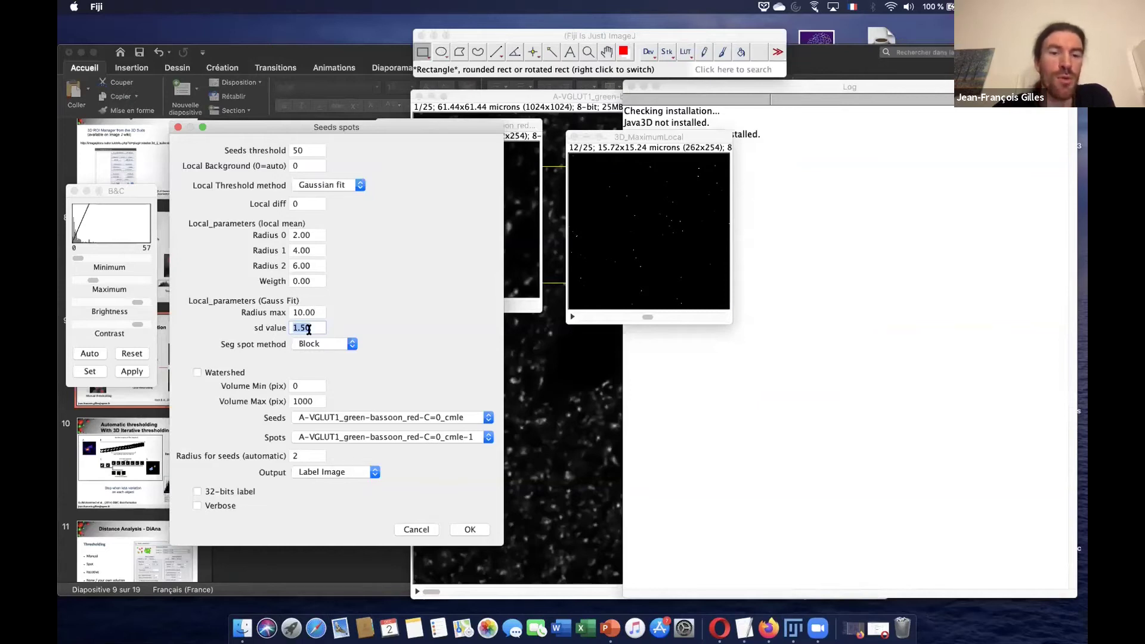
double_click(312, 329)
left_click(316, 326)
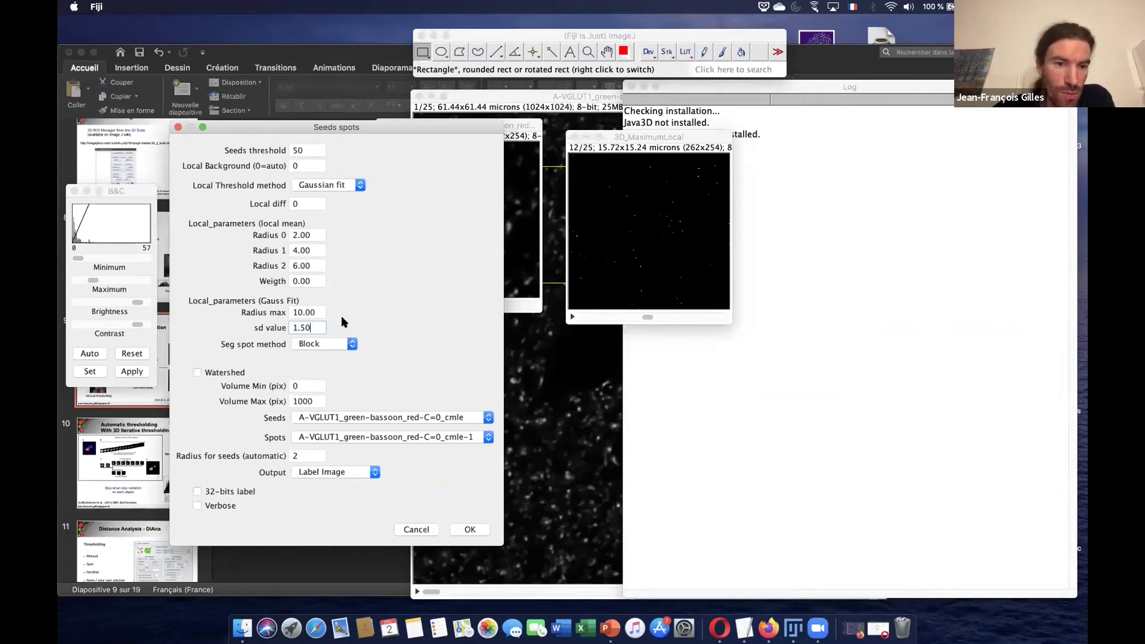
Review the Seg spot method, keeping Block, and consult the 3D Spot segmentation slide in PowerPoint before returning to Fiji.
left_click(330, 348)
left_click(391, 343)
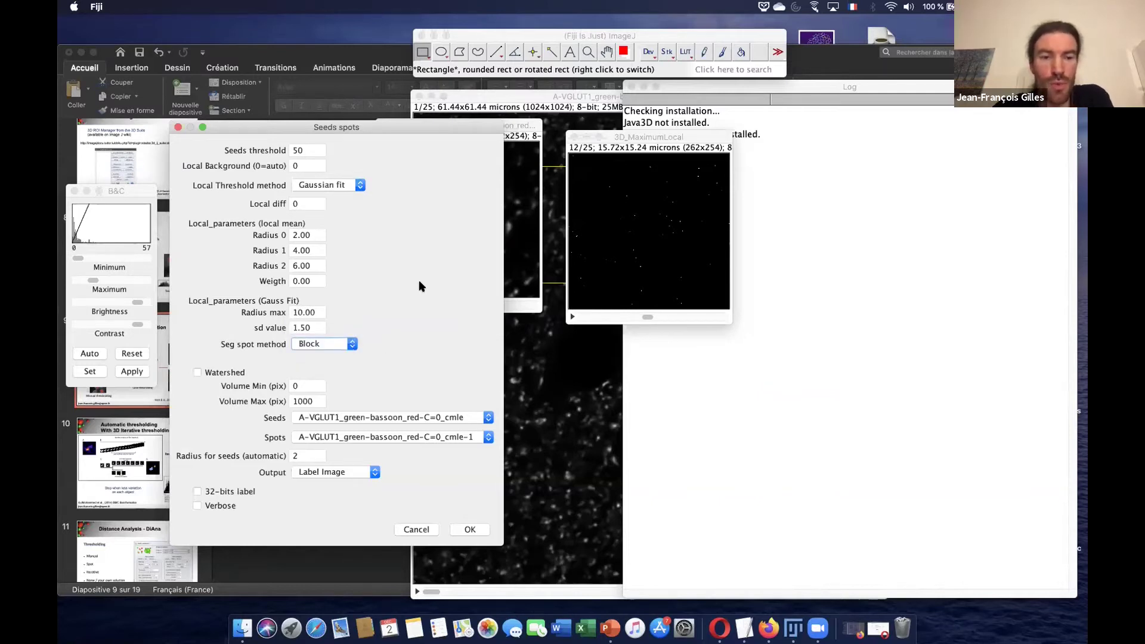
left_click(609, 628)
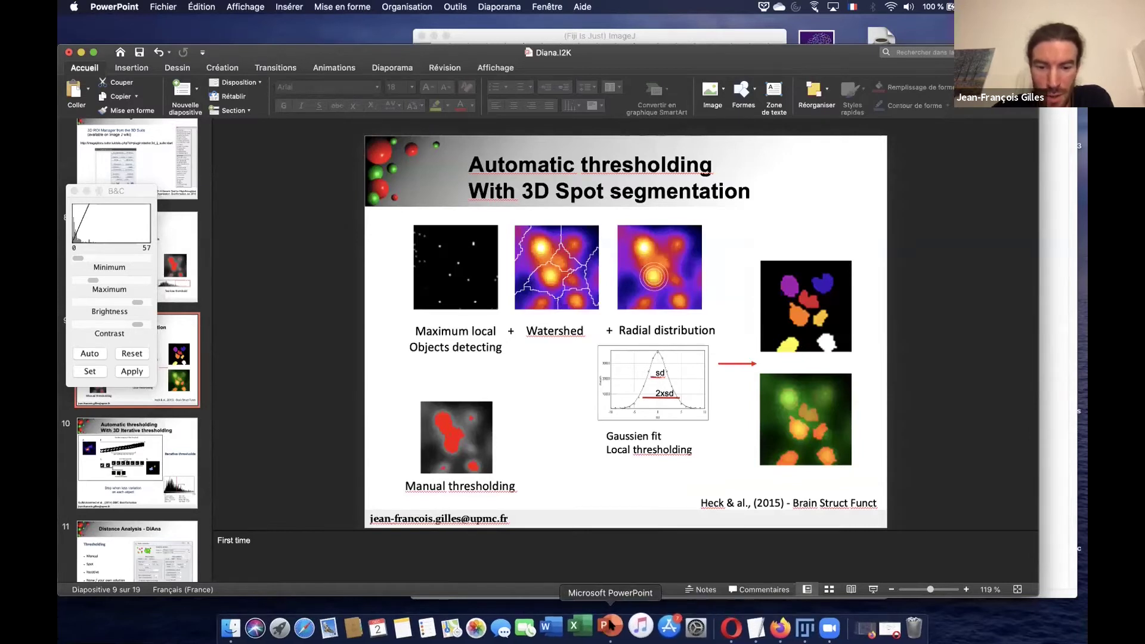
left_click(799, 626)
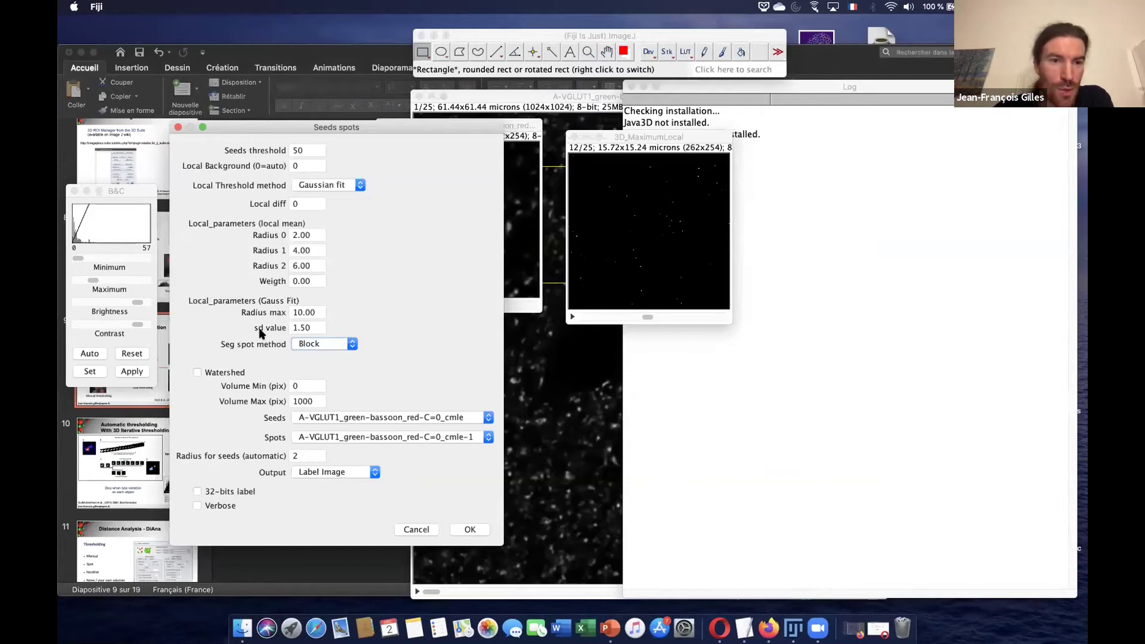
Set Seeds to 3D_MaximumLocal, keep Spots as A-VGLUT1_green-bassoon_red-C=0_cmle-1, and run the 3D spot segmentation.
left_click(318, 420)
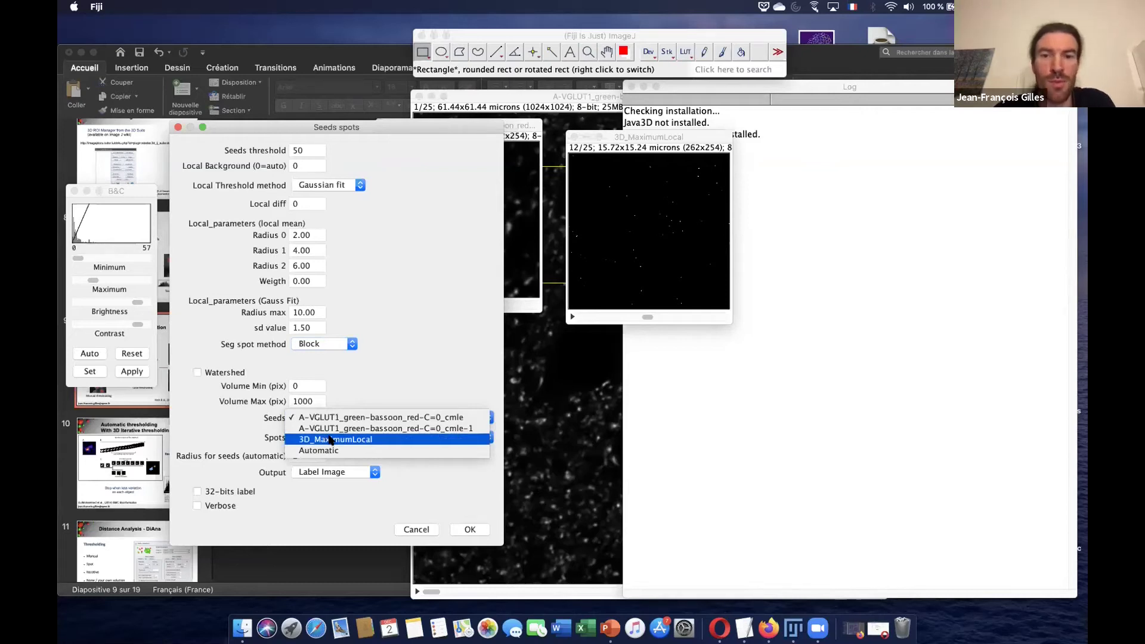
left_click(330, 440)
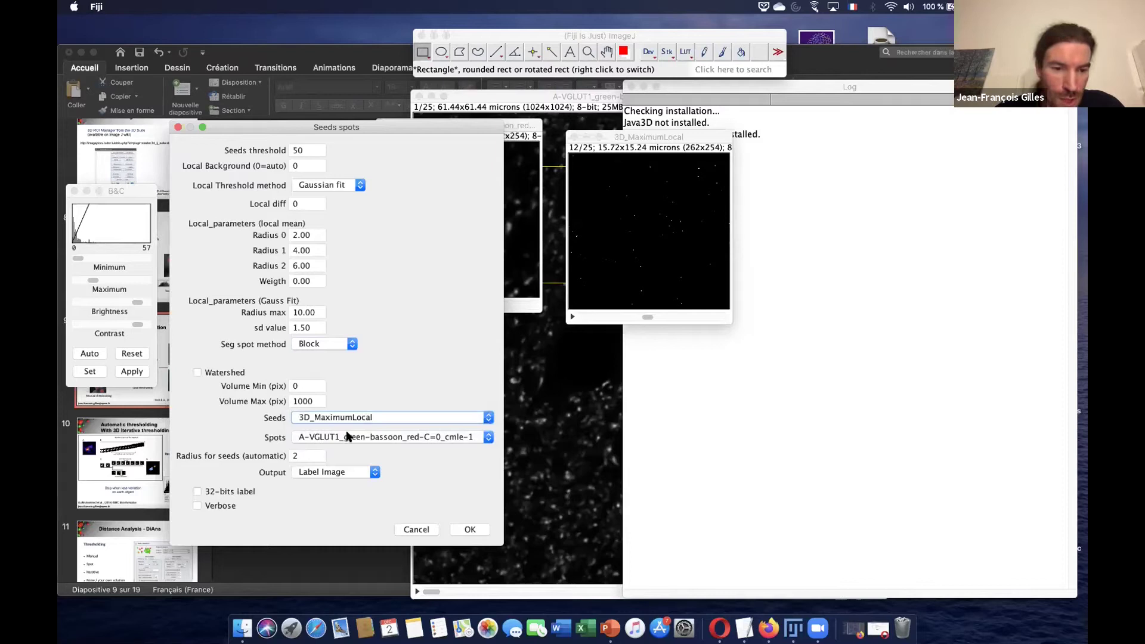
left_click_drag(396, 127, 405, 155)
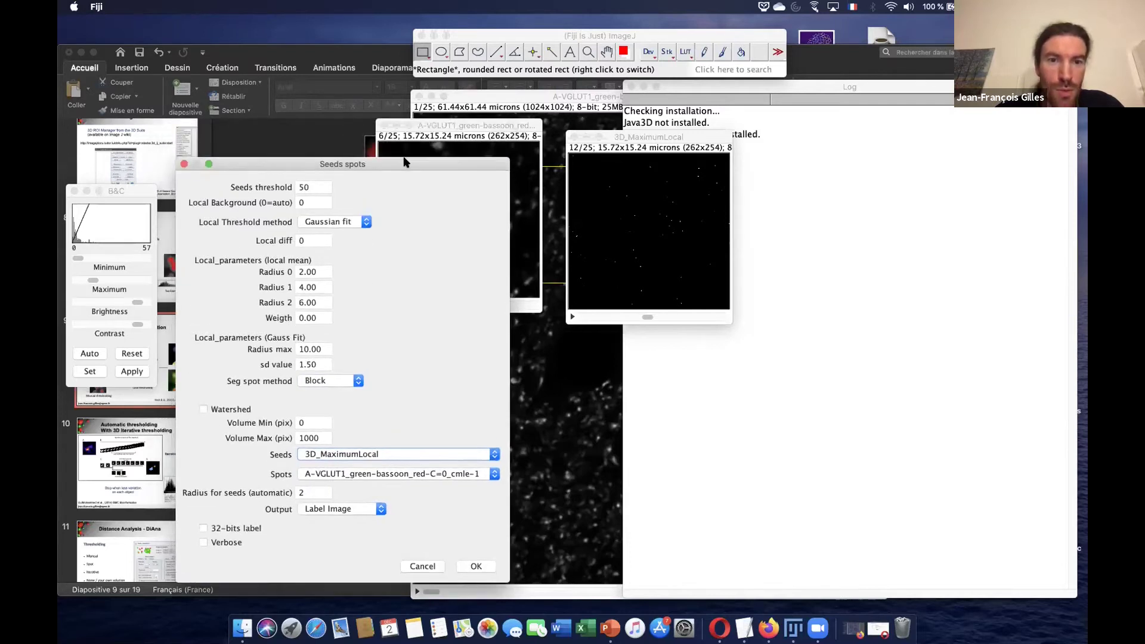
left_click(396, 465)
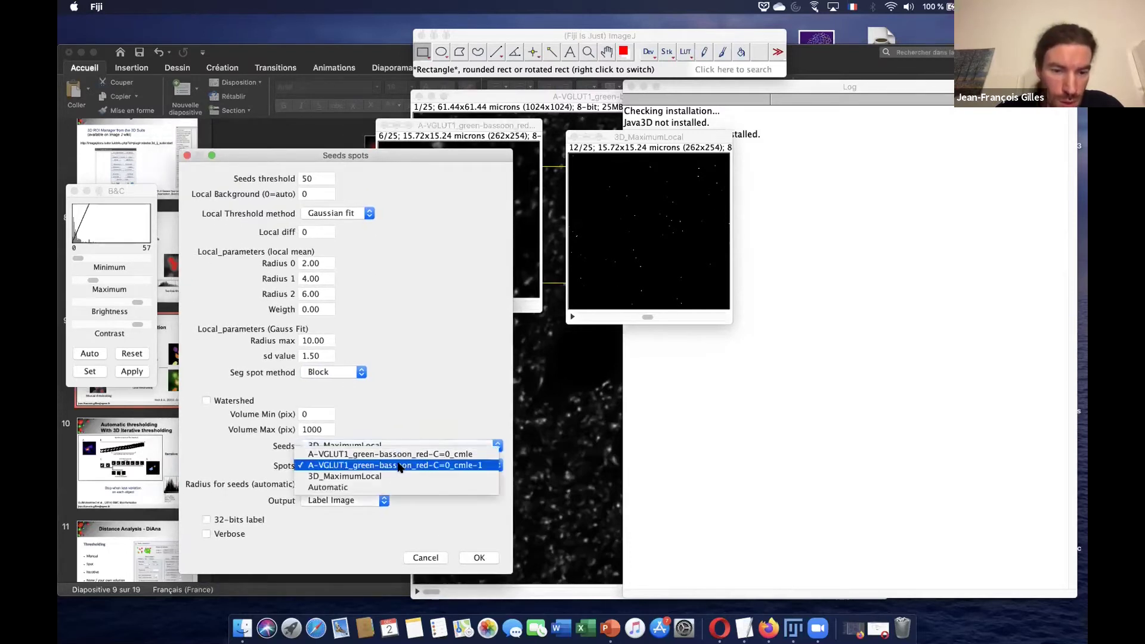
left_click(400, 466)
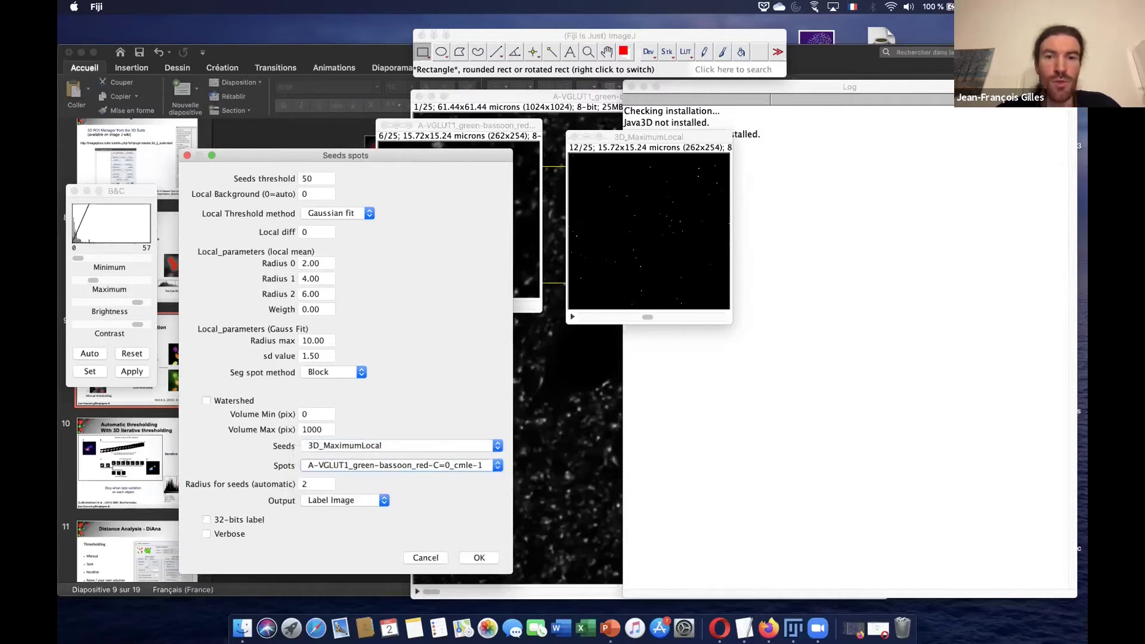
left_click_drag(487, 127, 482, 122)
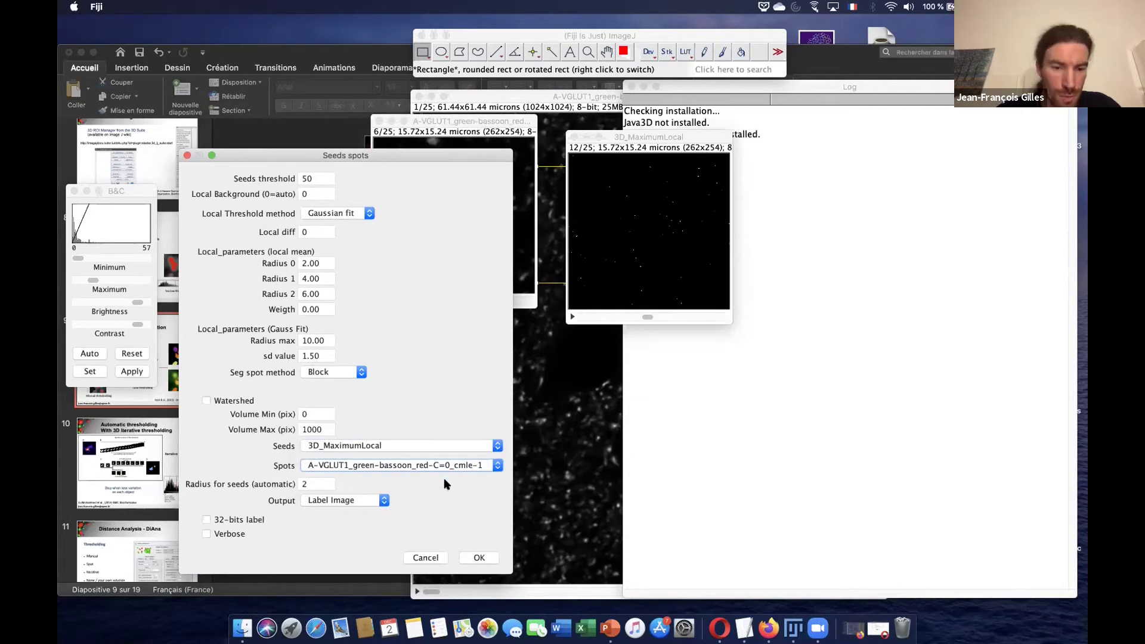
left_click(477, 557)
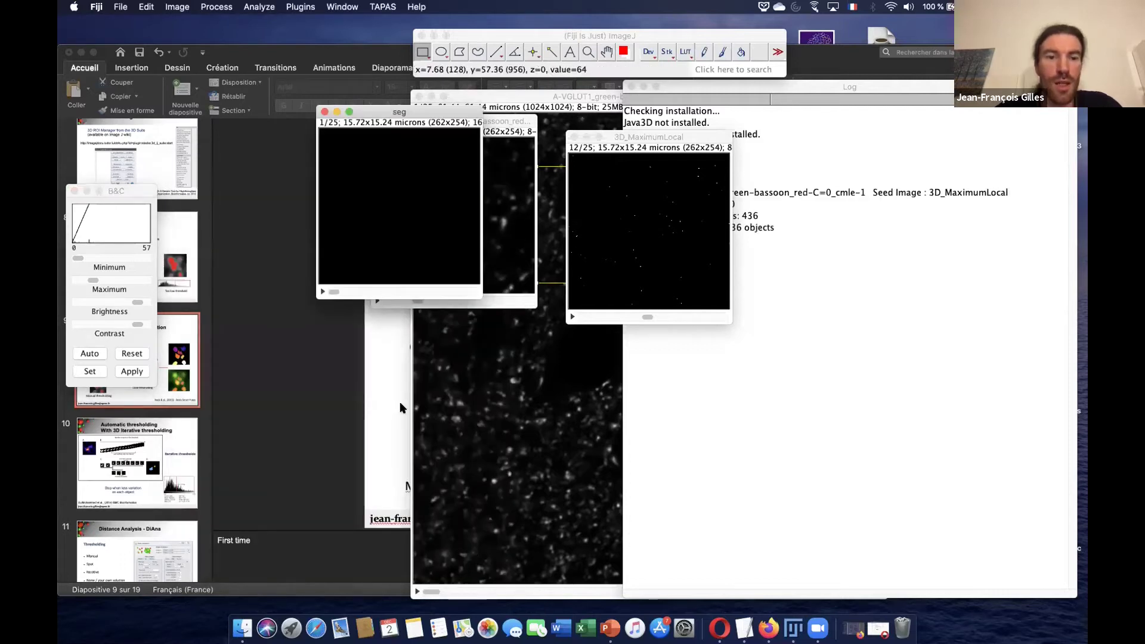
Show slice 12 of the seg label image and auto-adjust its brightness and contrast.
left_click_drag(334, 292, 401, 296)
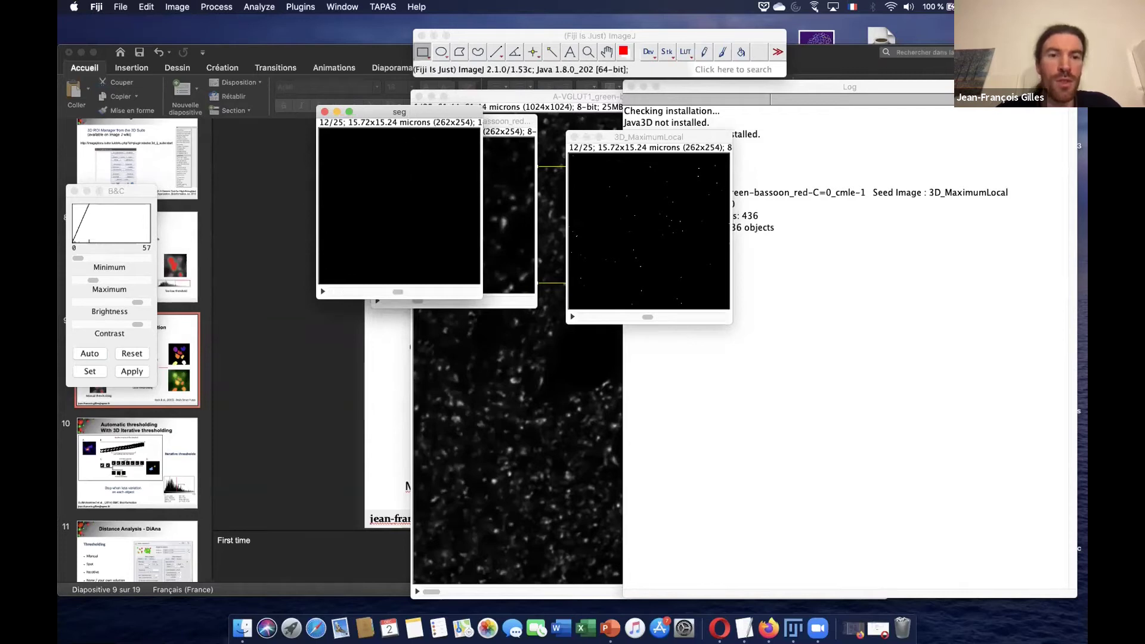
left_click_drag(399, 112, 391, 162)
left_click(126, 188)
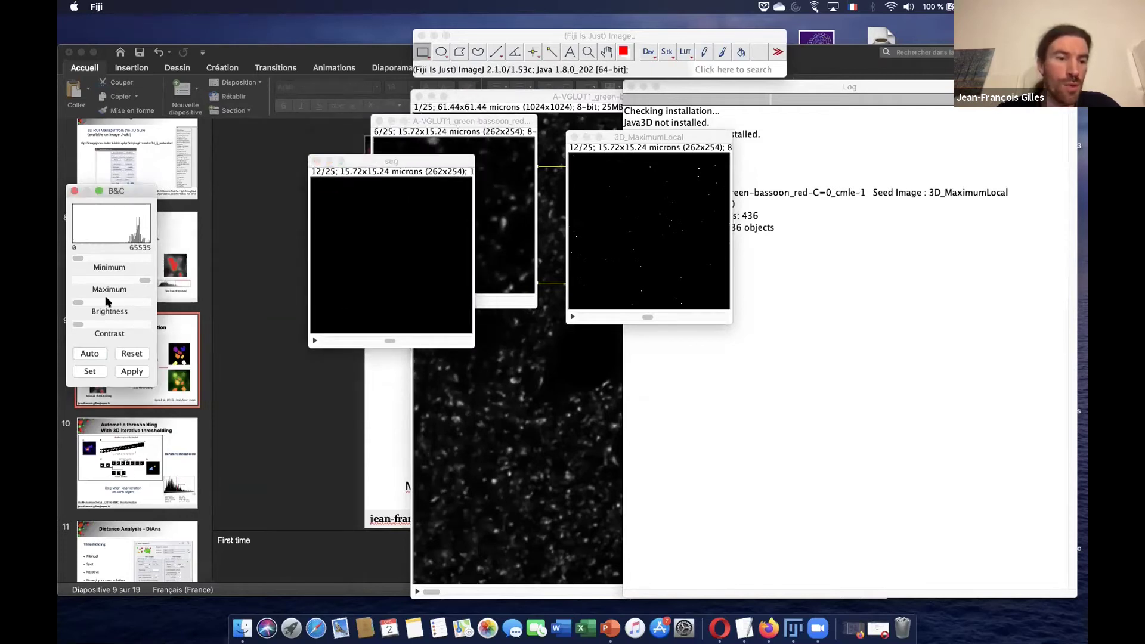
left_click(89, 353)
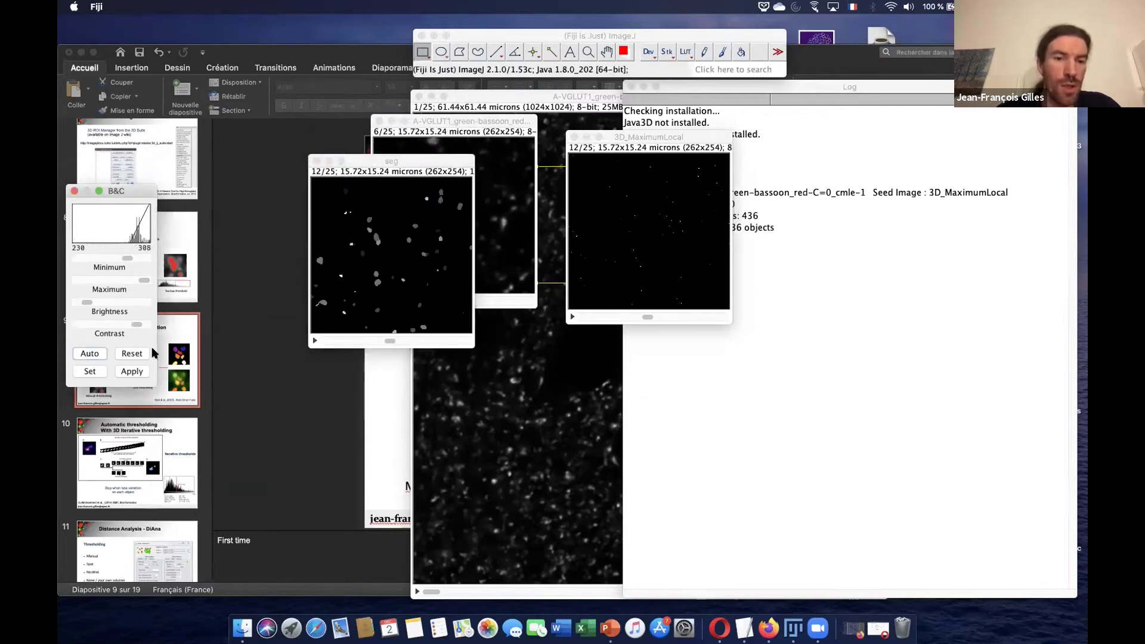
Apply the 3-3-2 RGB lookup table to the seg image and browse its slices to slice 16.
left_click(685, 52)
left_click(685, 52)
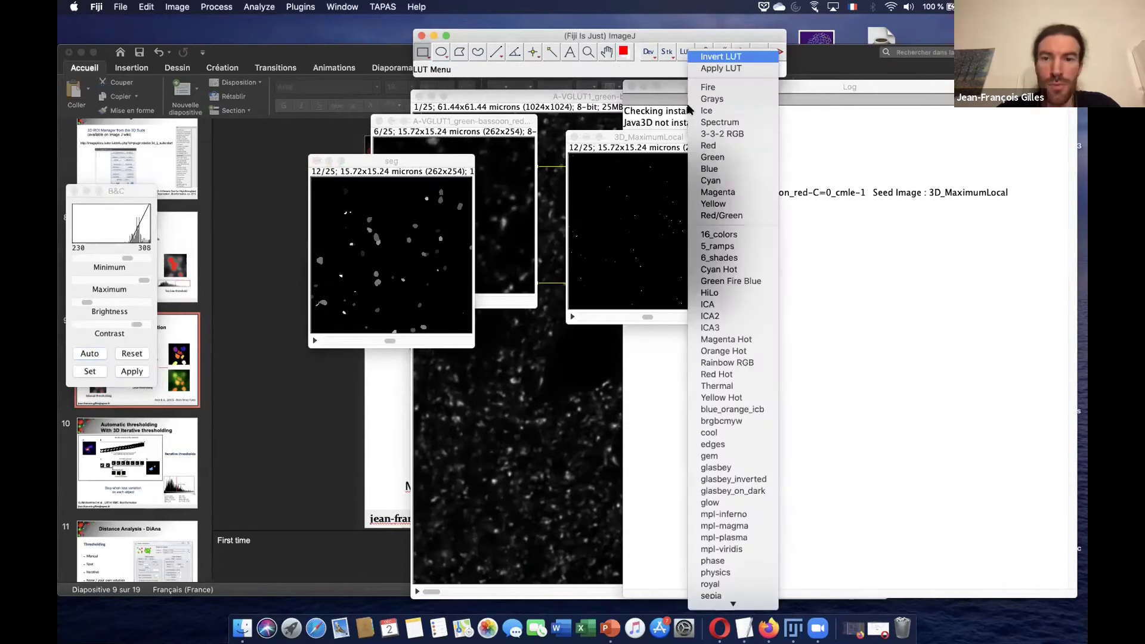
left_click(719, 134)
left_click(410, 339)
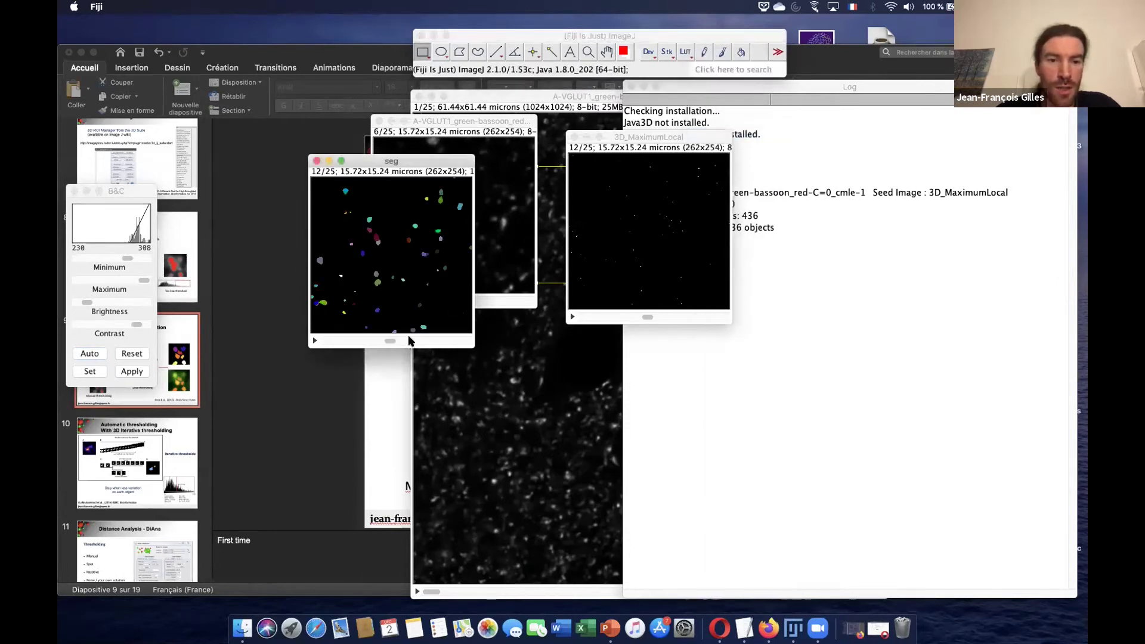
mouse_move(415, 340)
left_mouse_down()
mouse_move(355, 341)
mouse_move(413, 340)
left_mouse_up()
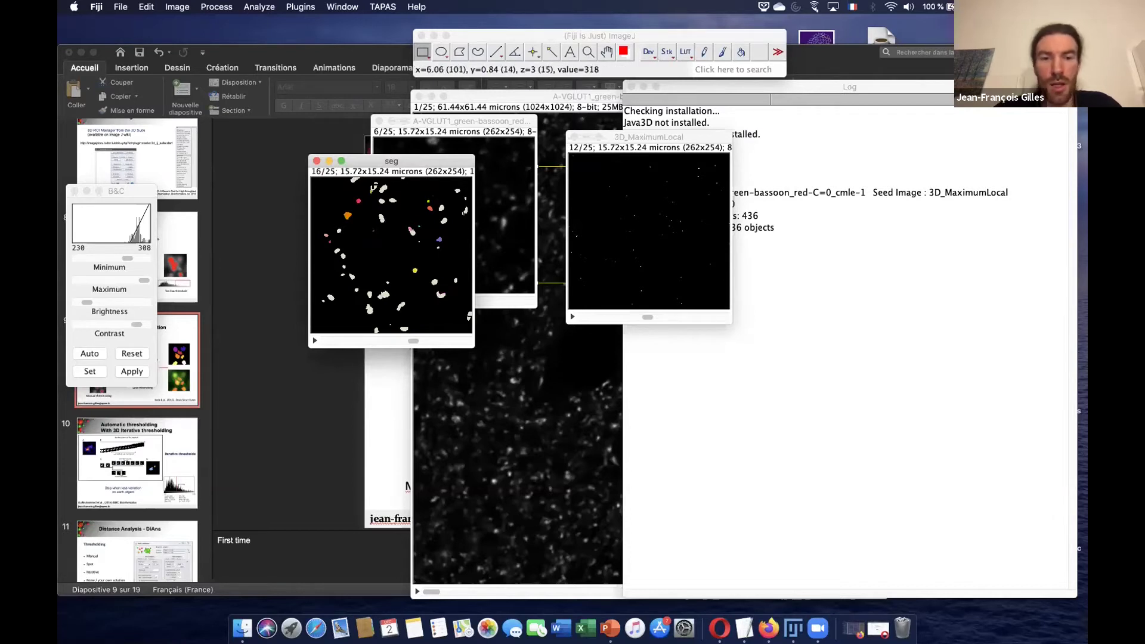
left_click(290, 6)
mouse_move(310, 111)
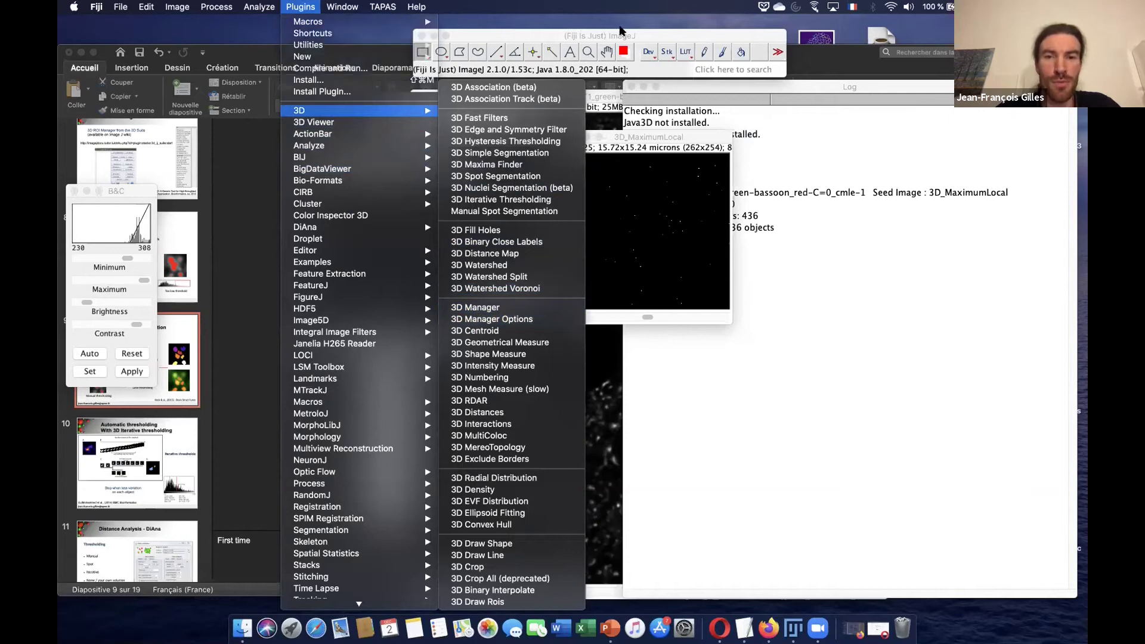
left_click(620, 30)
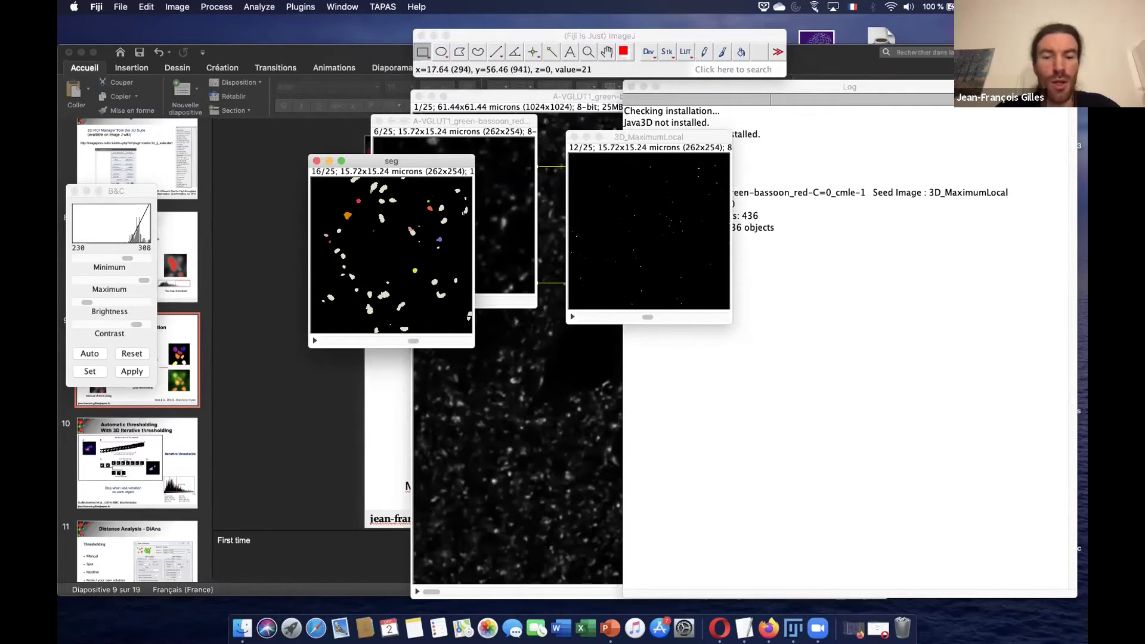
Switch to PowerPoint and consult slide 10 on automatic thresholding with 3D Iterative thresholding.
left_click(610, 627)
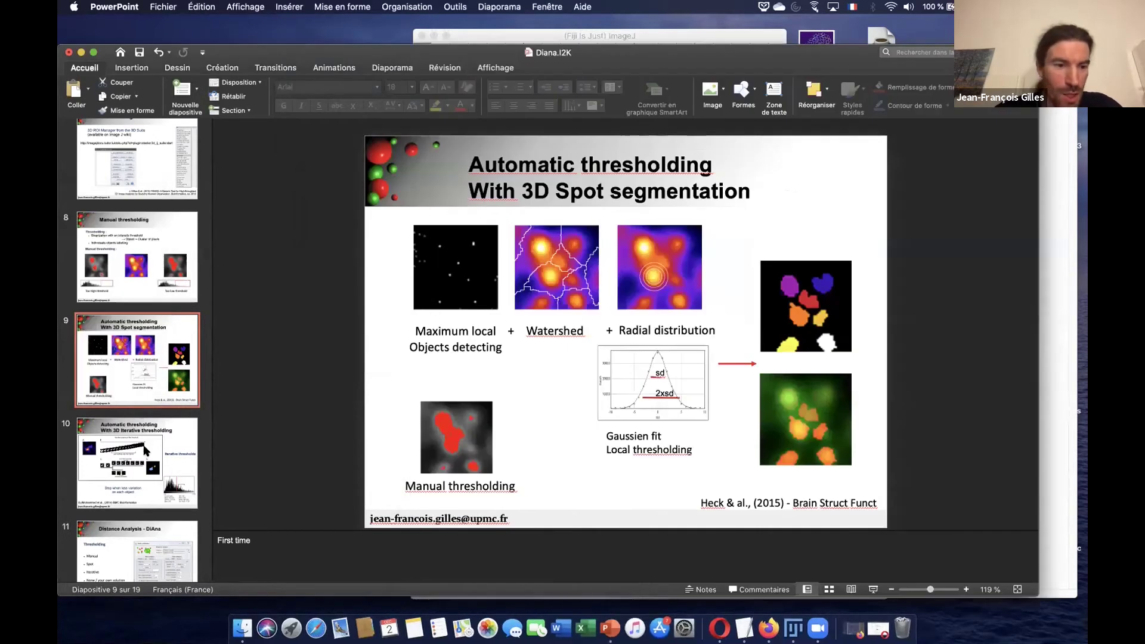
left_click(146, 451)
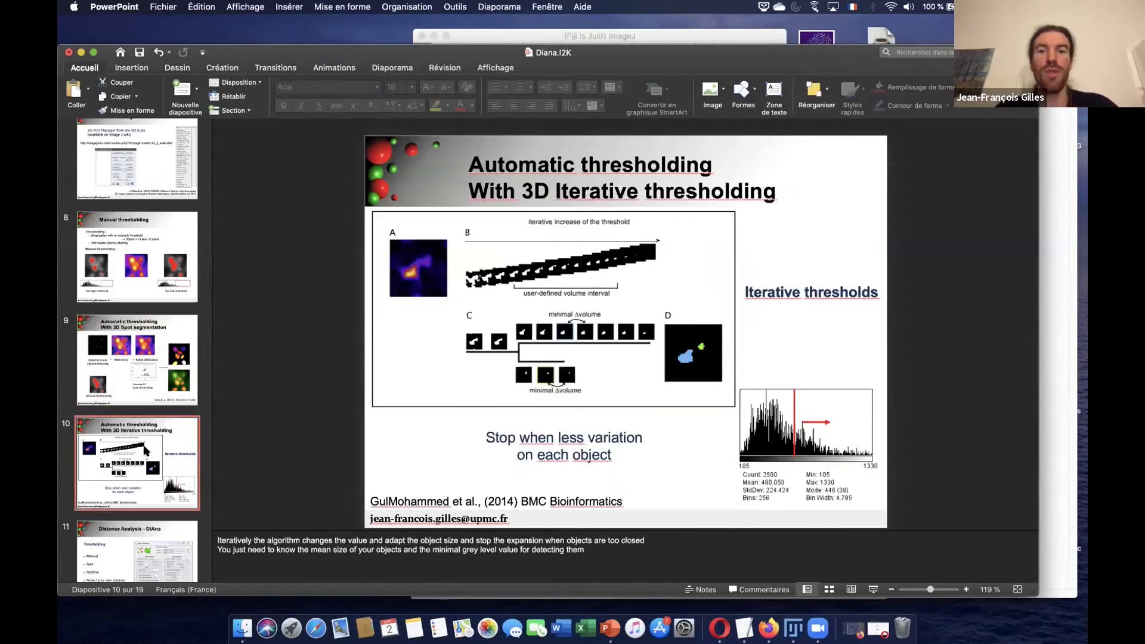
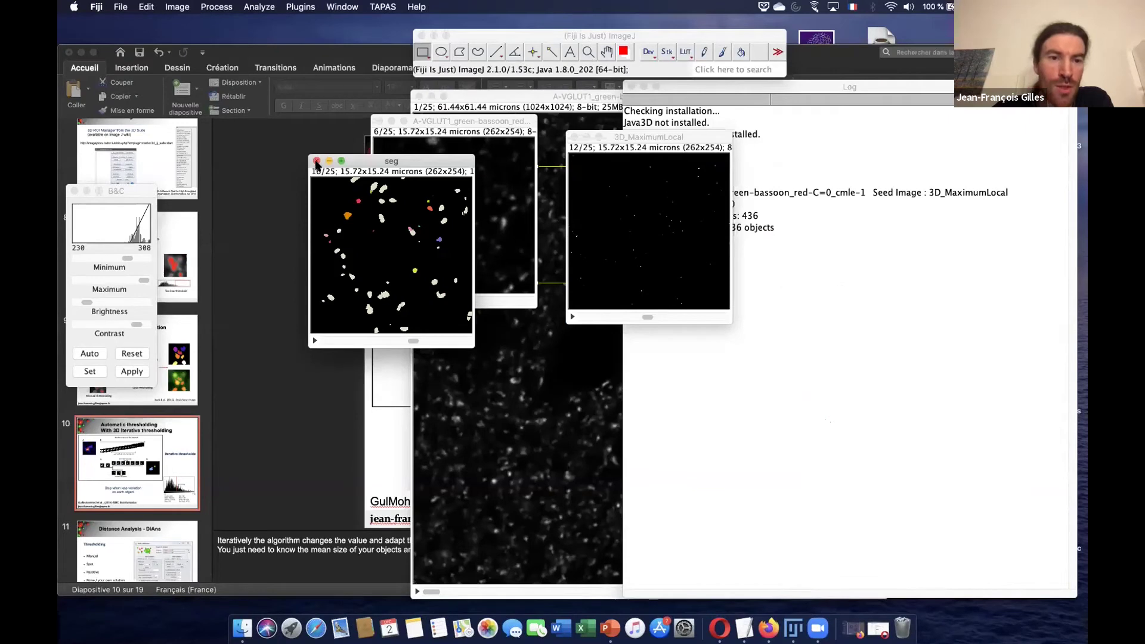
In Fiji, close the seg and 3D_MaximumLocal images and open 3D Iterative Thresholding for the cropped stack.
left_click(573, 137)
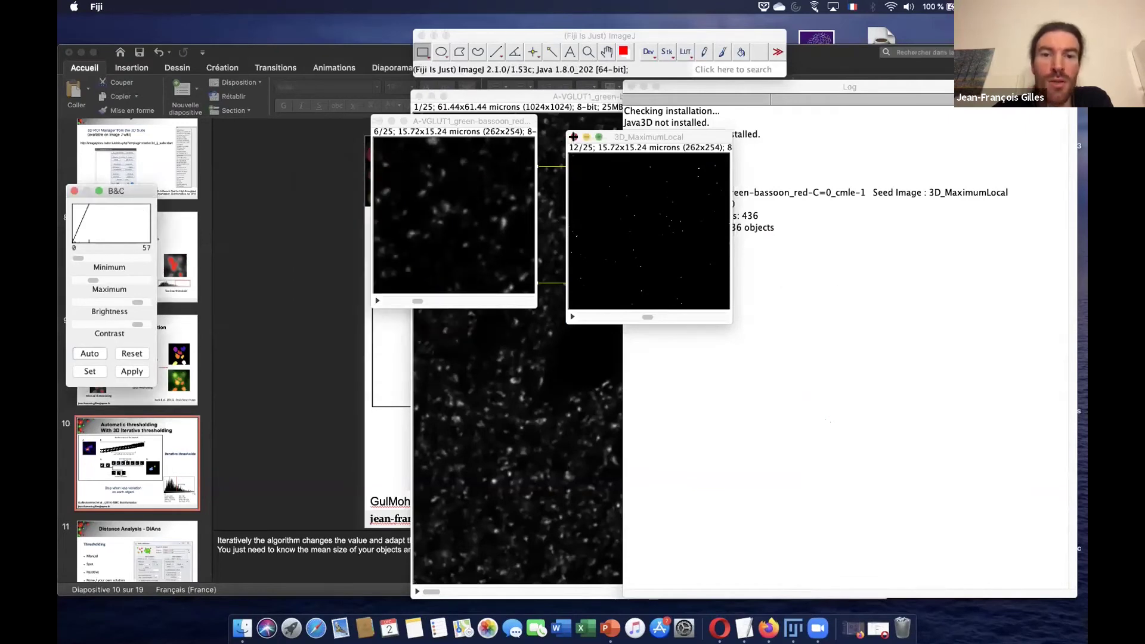
left_click_drag(506, 121, 487, 125)
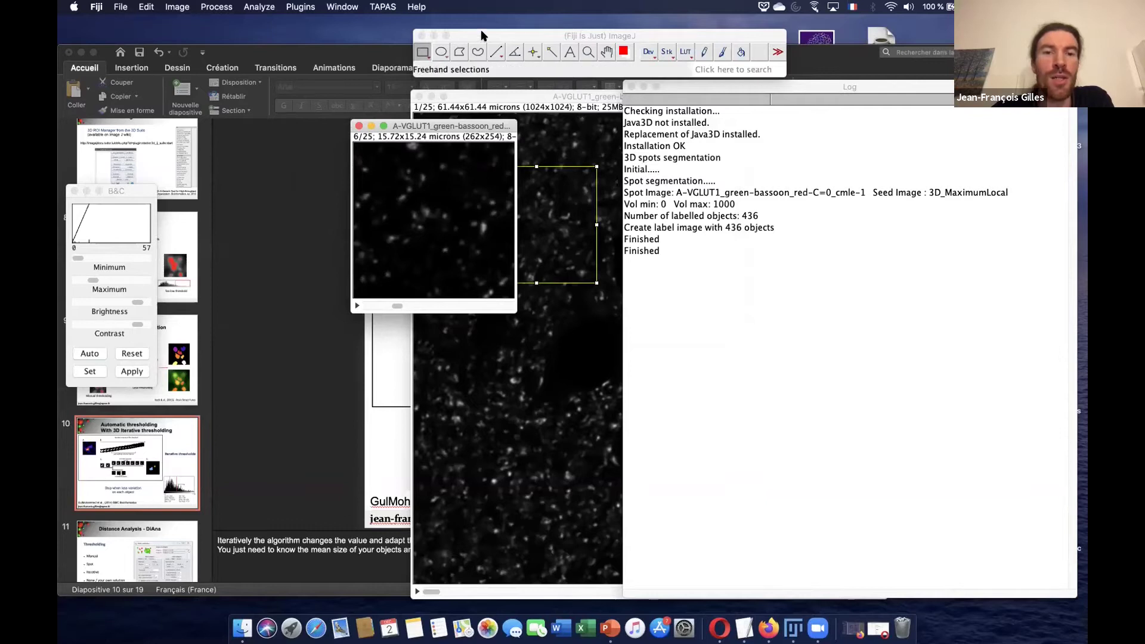
left_click(300, 6)
mouse_move(320, 115)
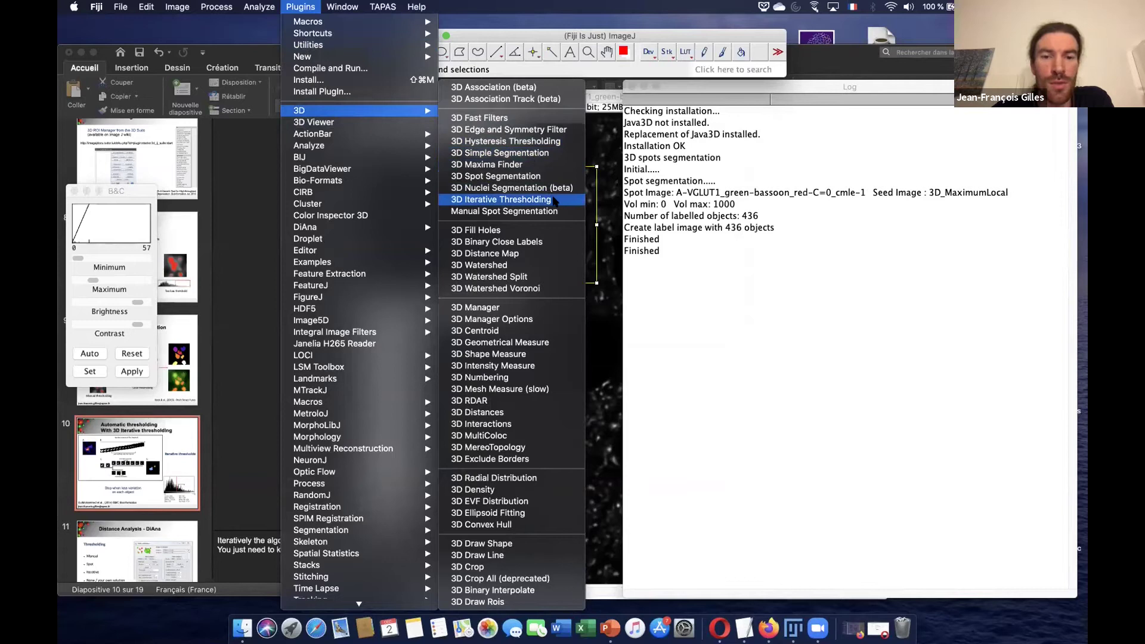
left_click(552, 198)
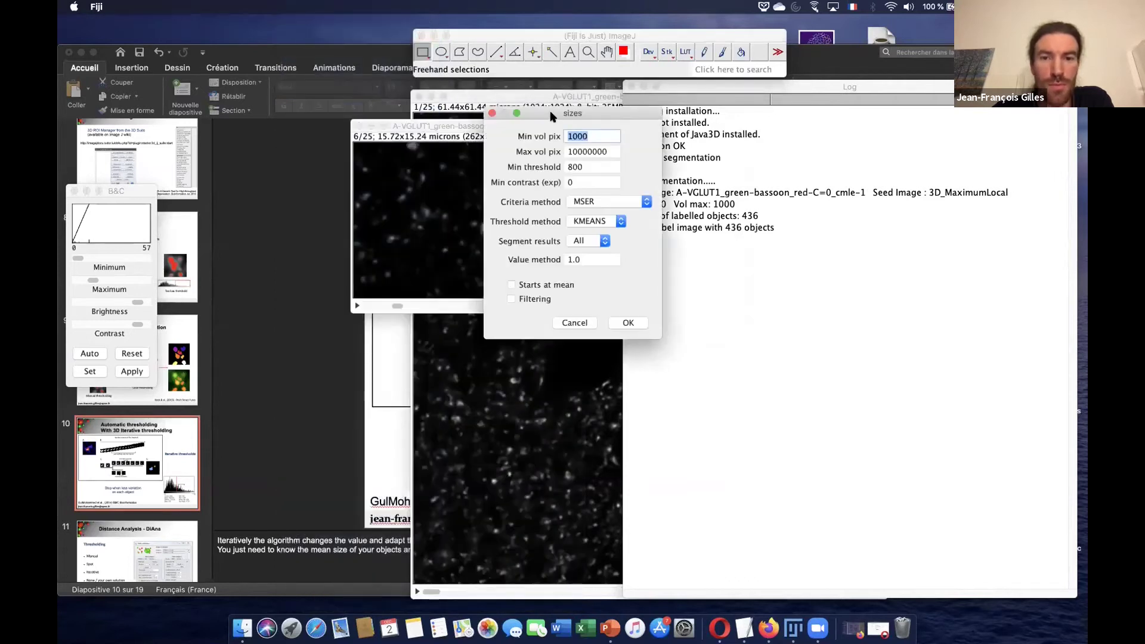
left_click_drag(550, 115, 617, 123)
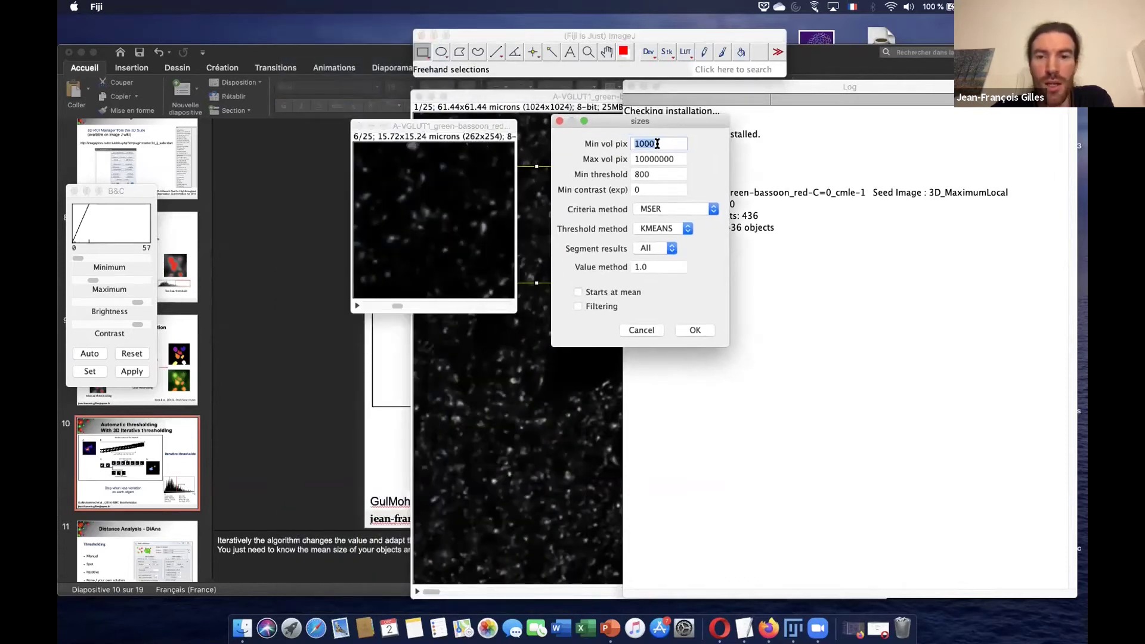
Set the minimum object volume (Min vol pix) to 10.
double_click(632, 145)
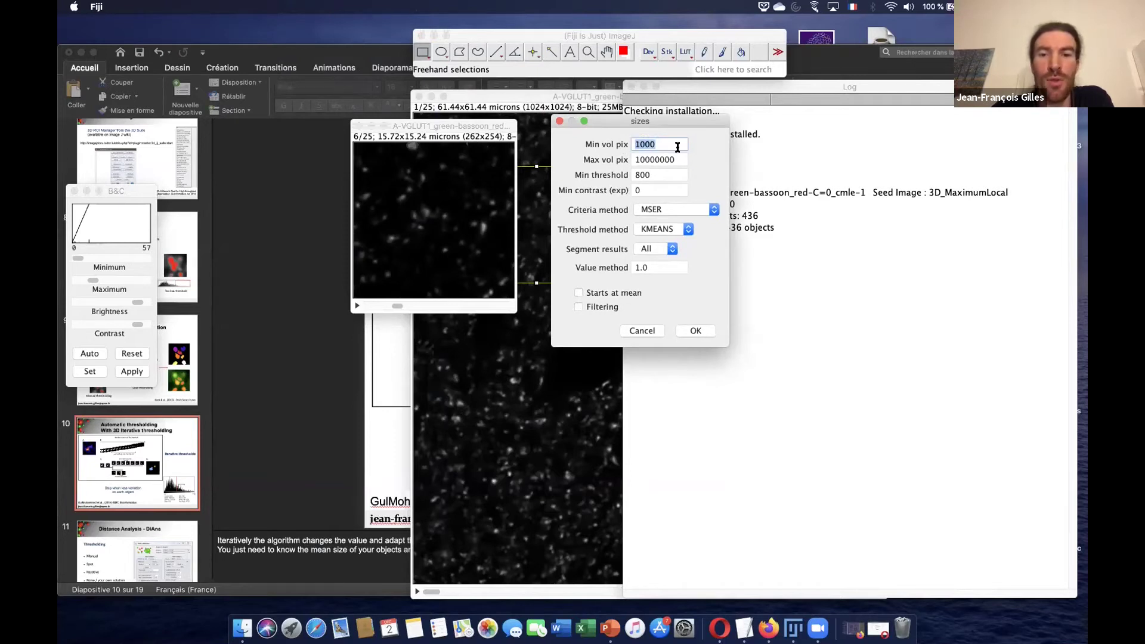
left_click(655, 144)
key("BackSpace")
key("BackSpace")
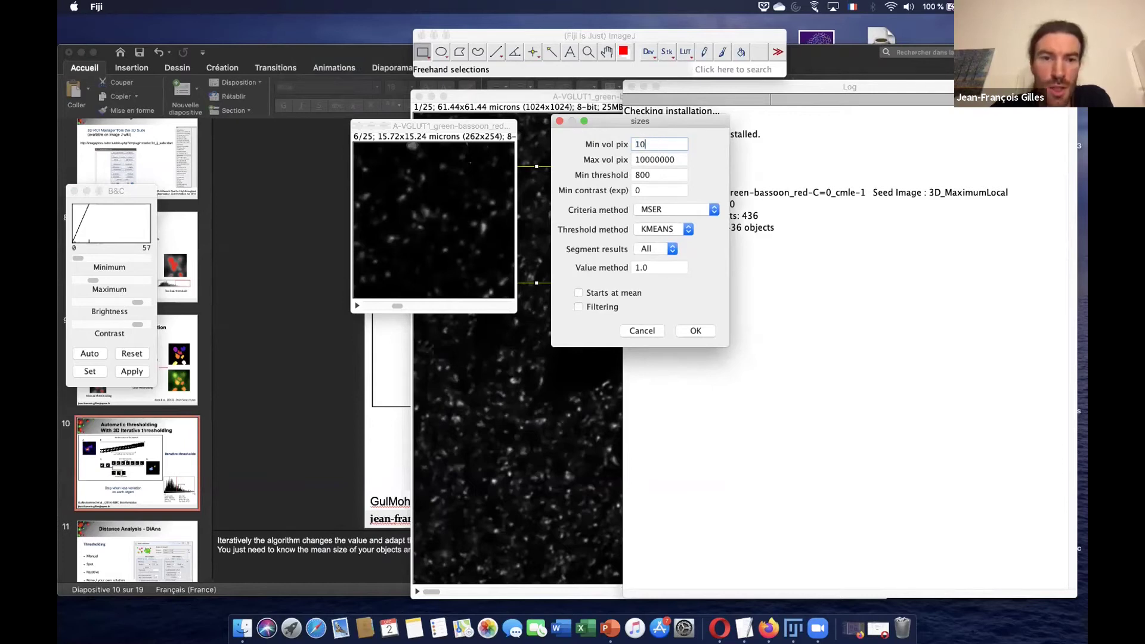
Review the Max vol pix and Min threshold settings, then cancel the sizes dialog.
double_click(685, 158)
left_click(681, 158)
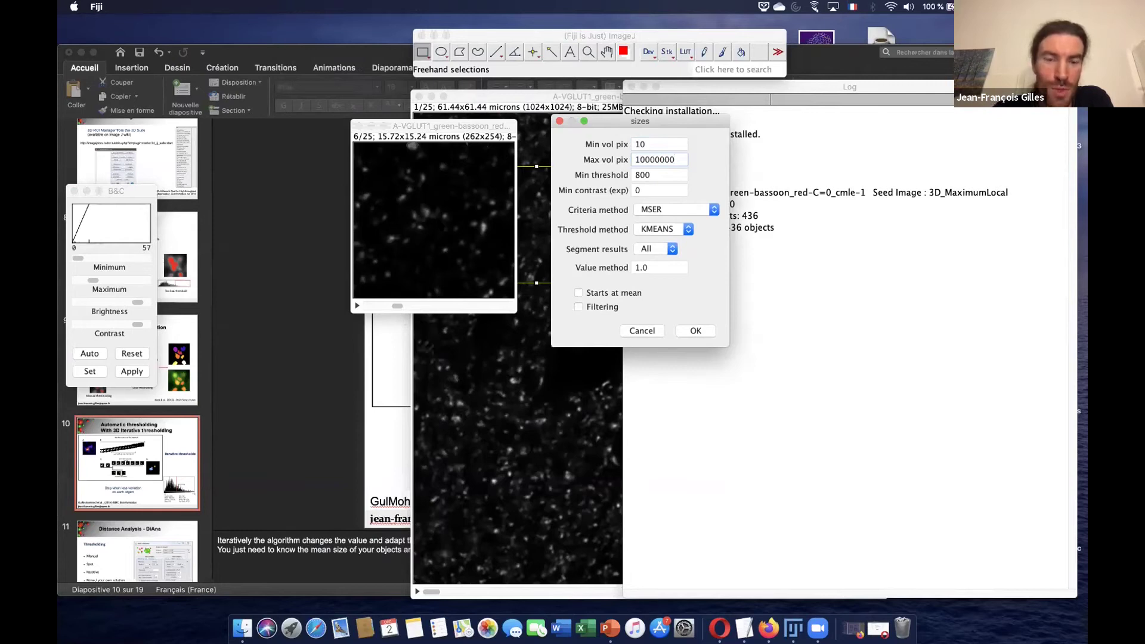
double_click(664, 173)
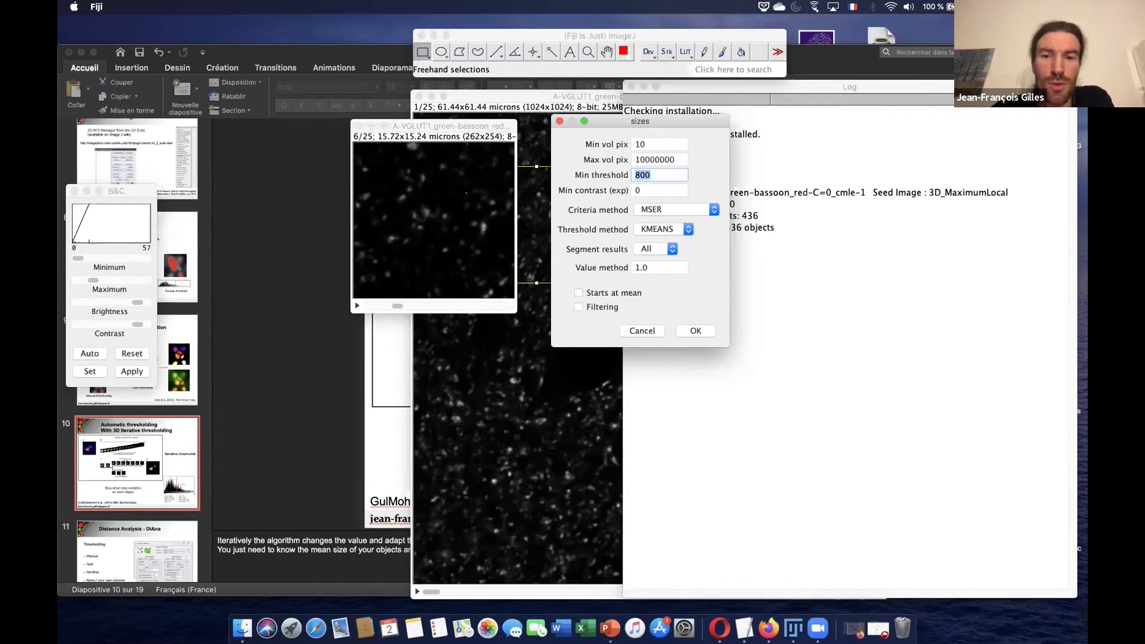
left_click(642, 330)
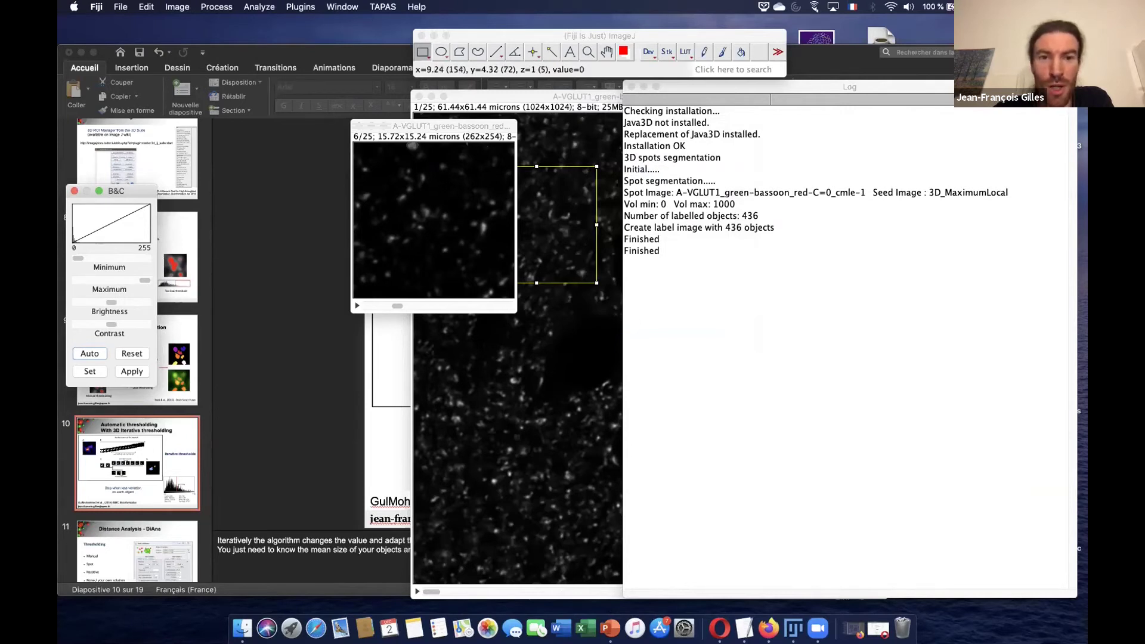
Reopen 3D Iterative Thresholding for the cropped stack and set Min threshold to 20, keeping the image visible beside the dialog.
left_click(452, 126)
left_click(475, 34)
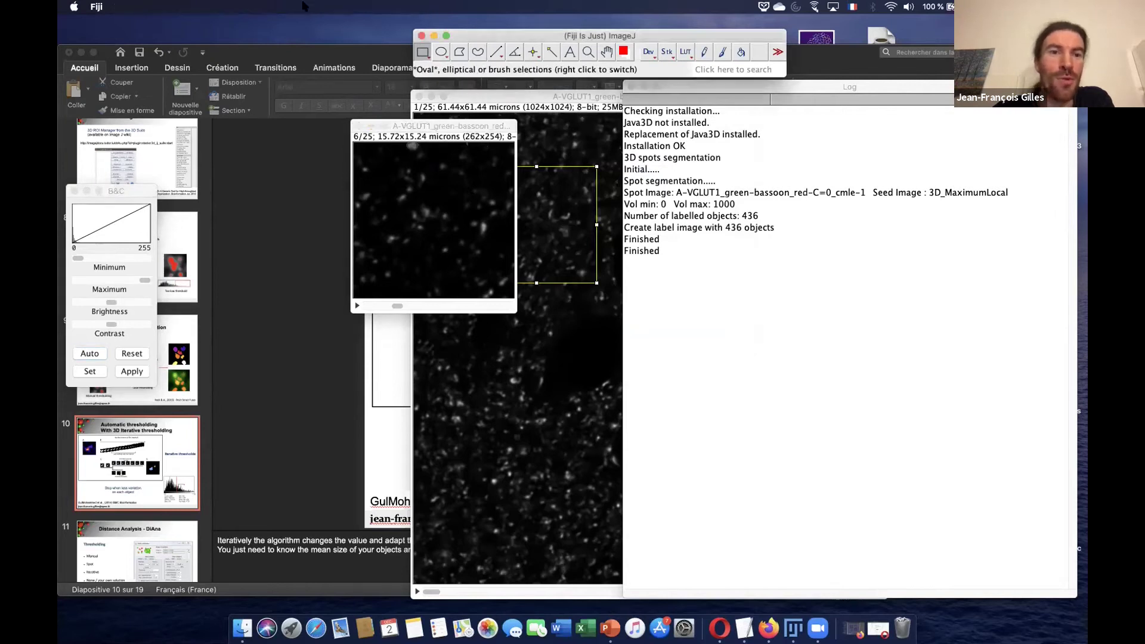
left_click(300, 7)
mouse_move(382, 111)
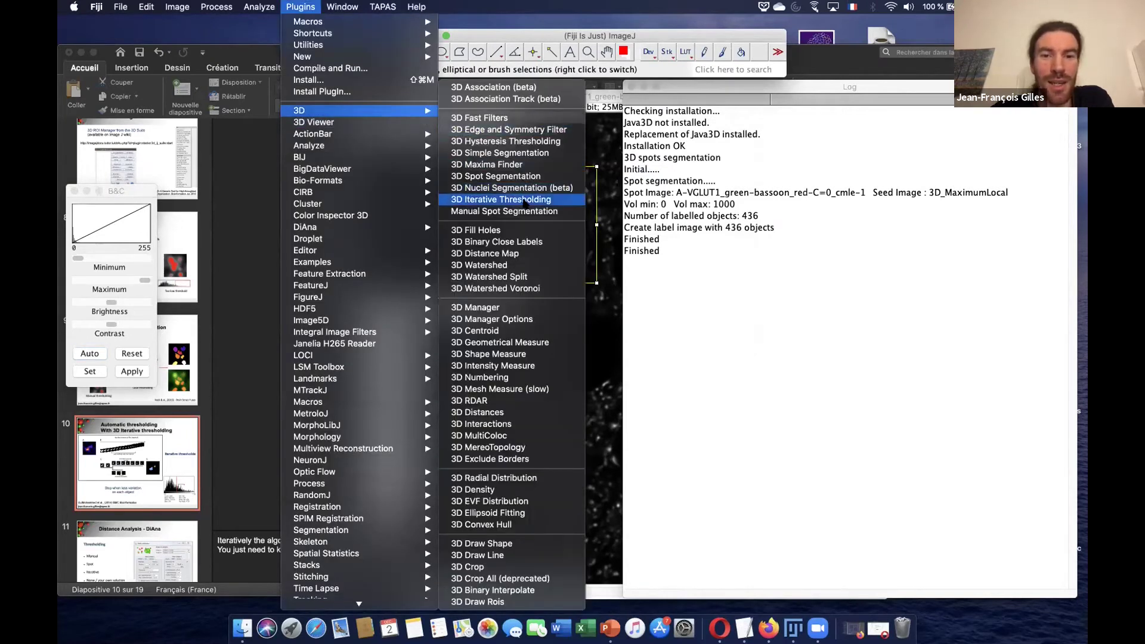
left_click(525, 200)
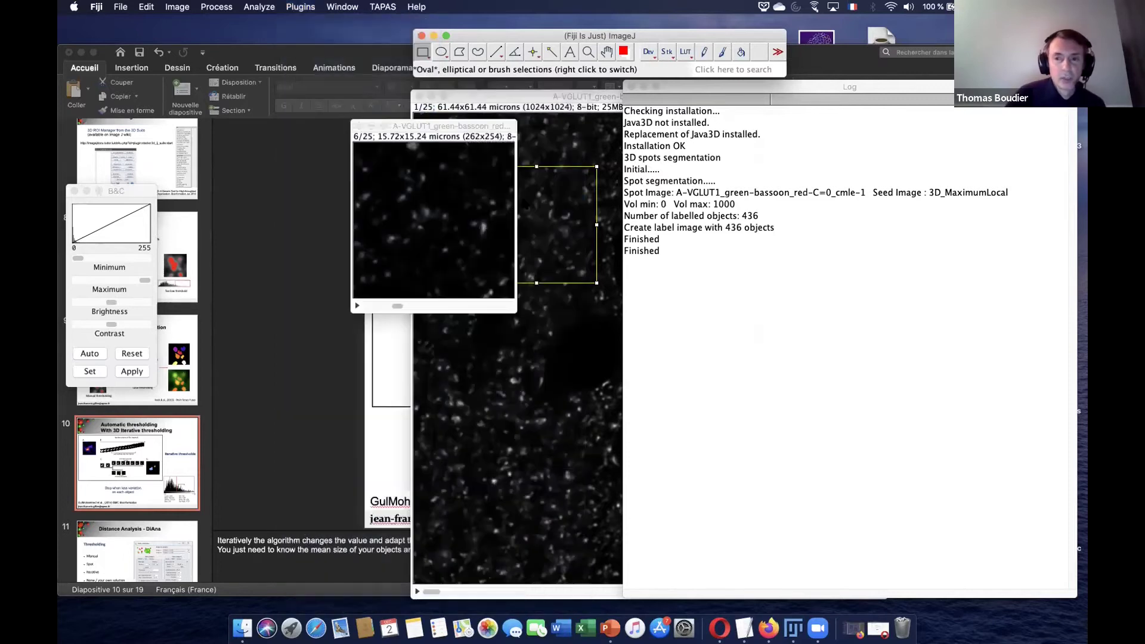
left_click_drag(544, 115, 582, 106)
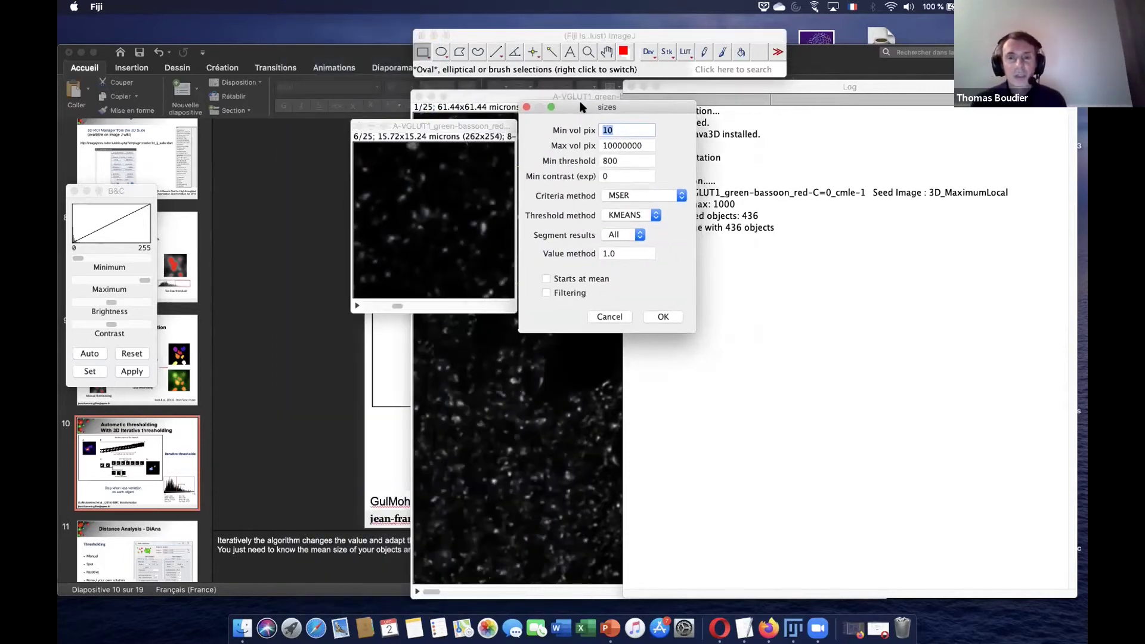
left_click(635, 161)
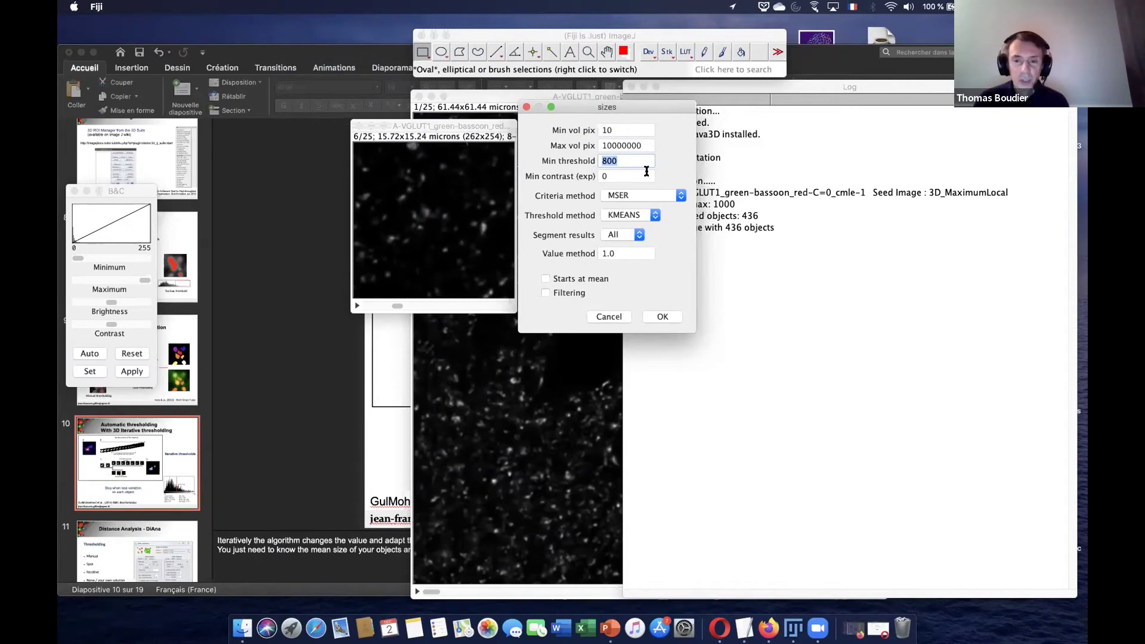
type("20")
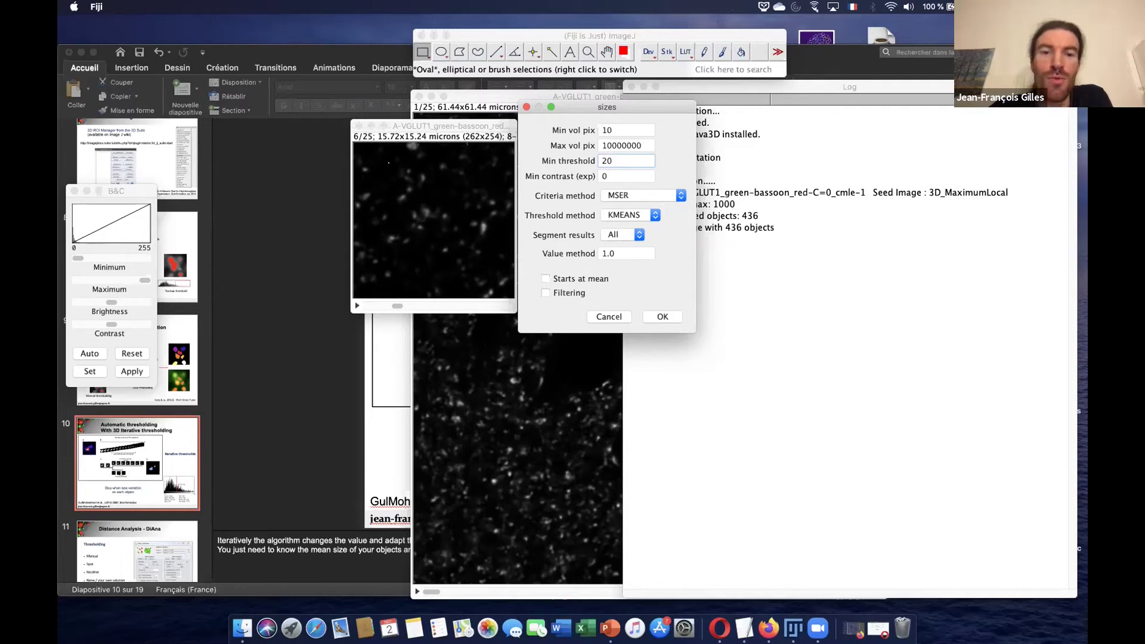
left_click_drag(436, 127, 410, 120)
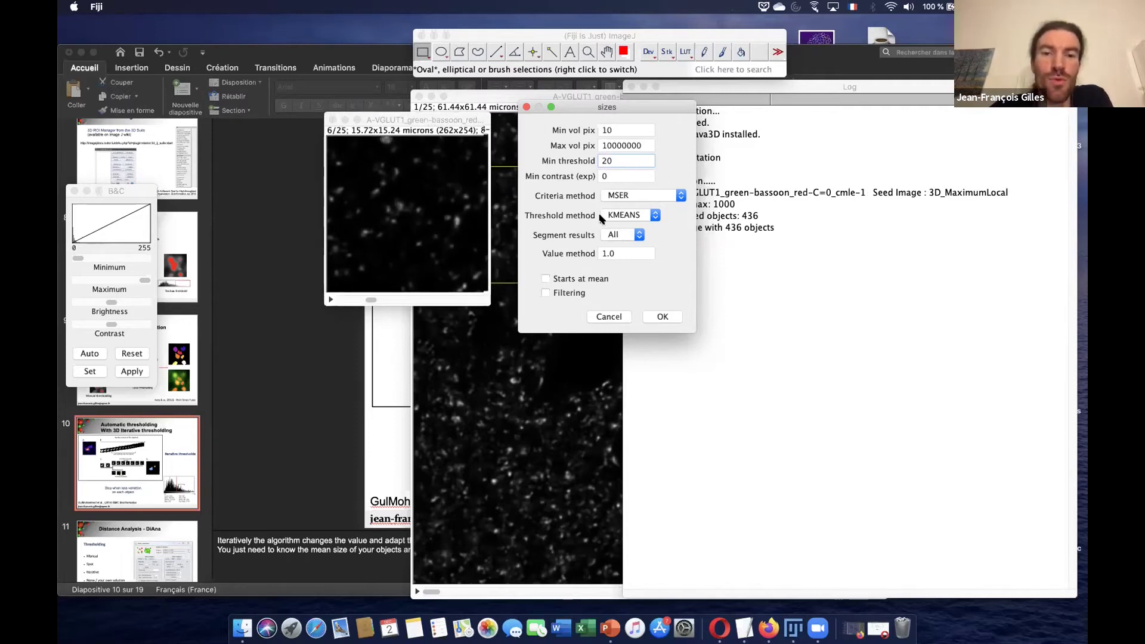
Review the available Criteria method and Threshold method options in the sizes dialog, leaving MSER and KMEANS selected.
left_click(645, 195)
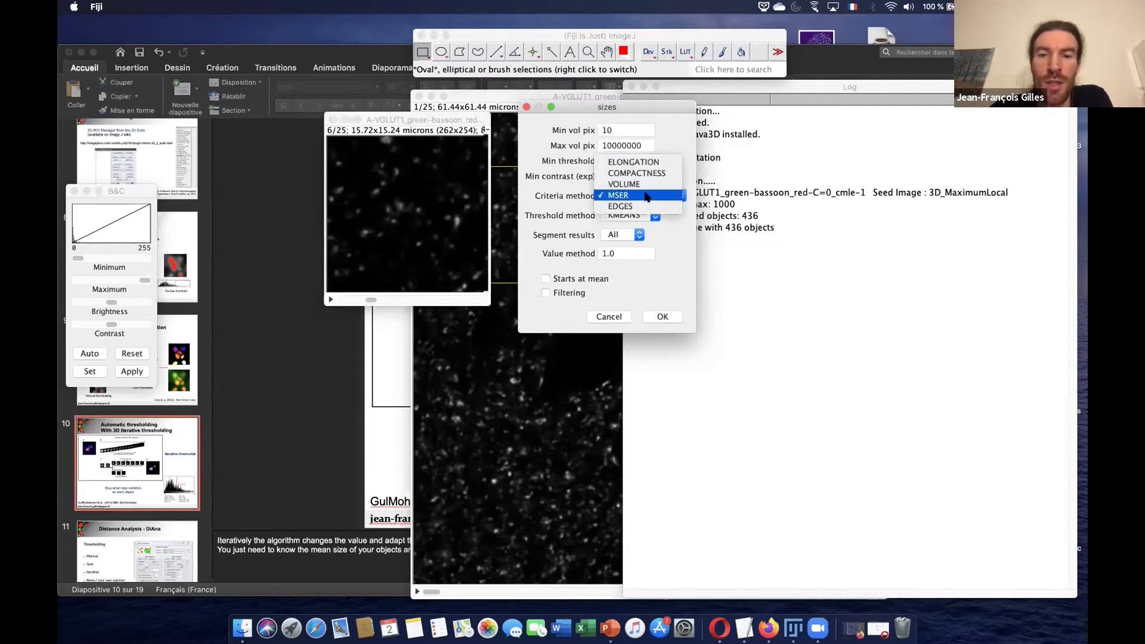
left_click(645, 197)
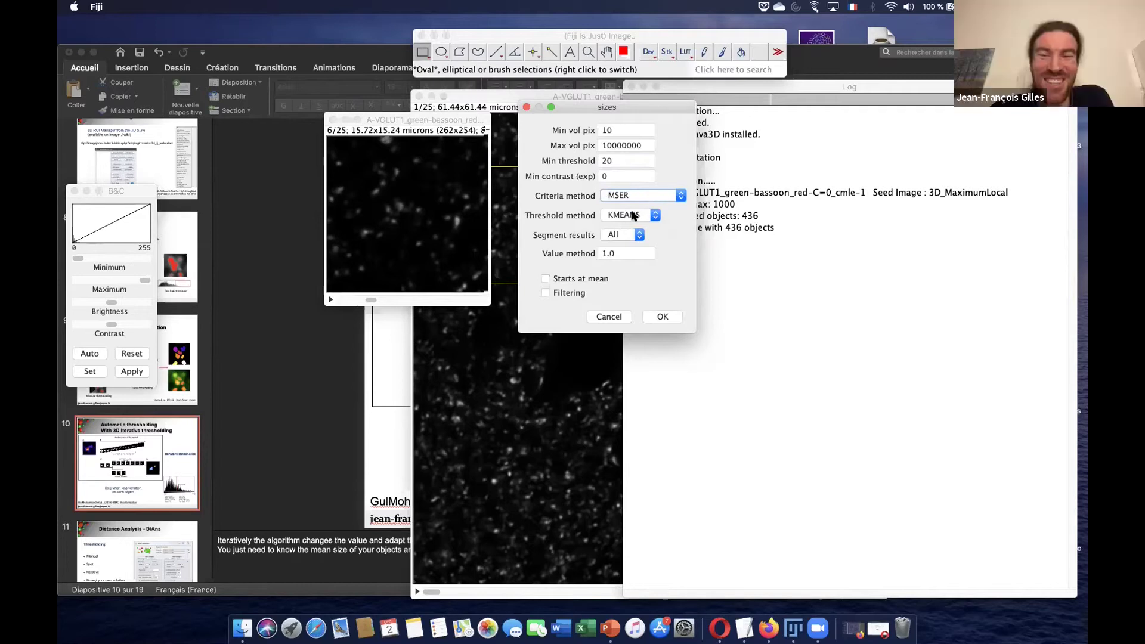
left_click(669, 194)
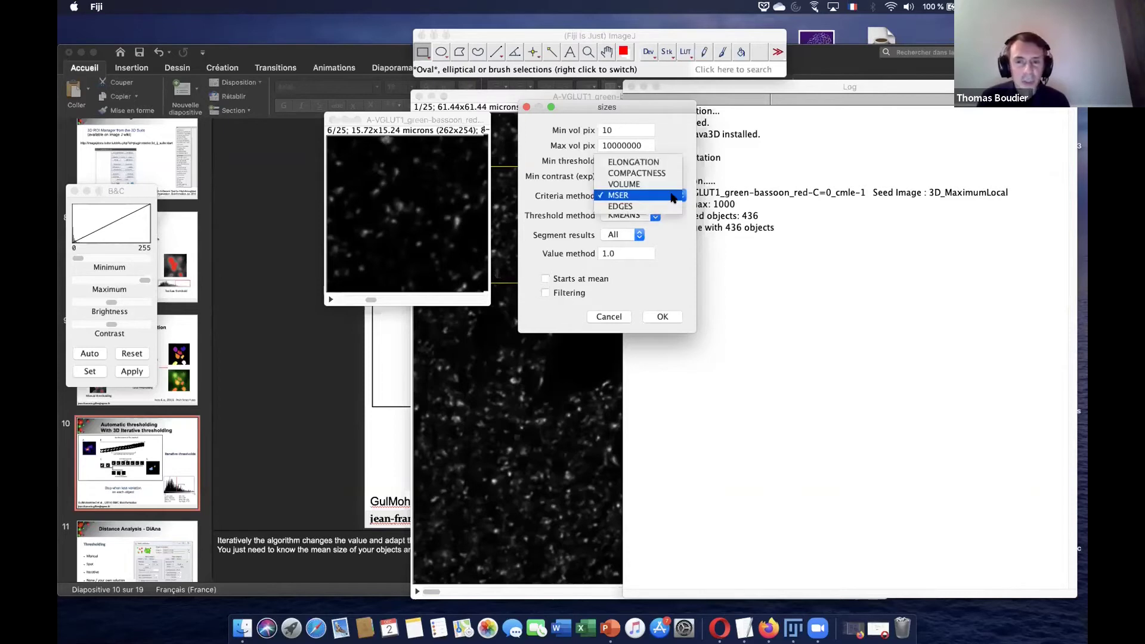
left_click(673, 198)
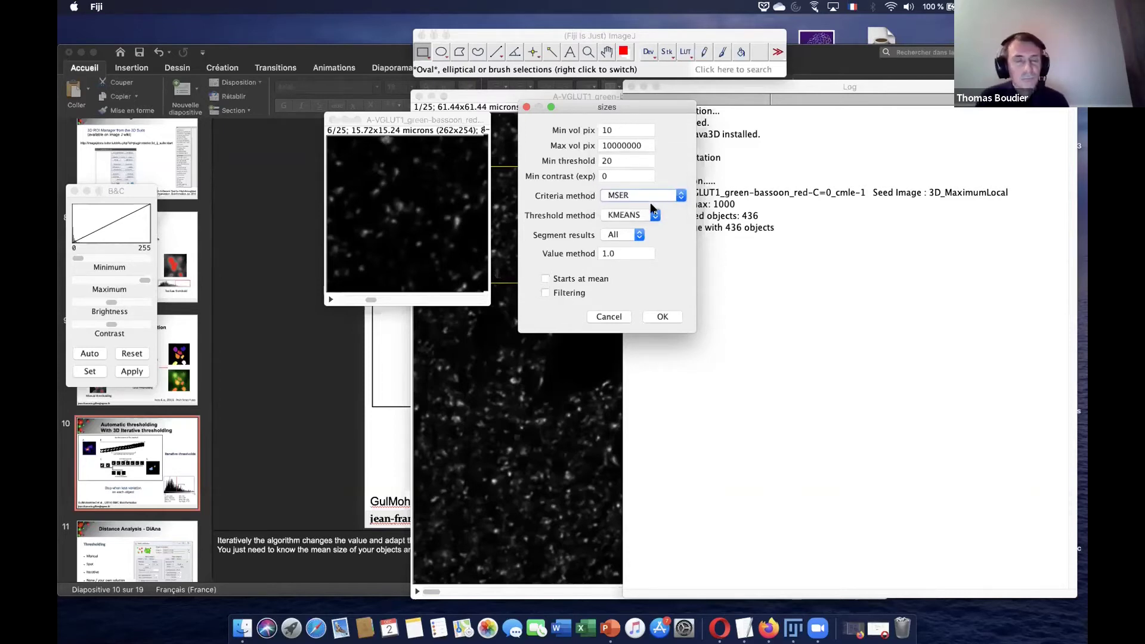
left_click(654, 216)
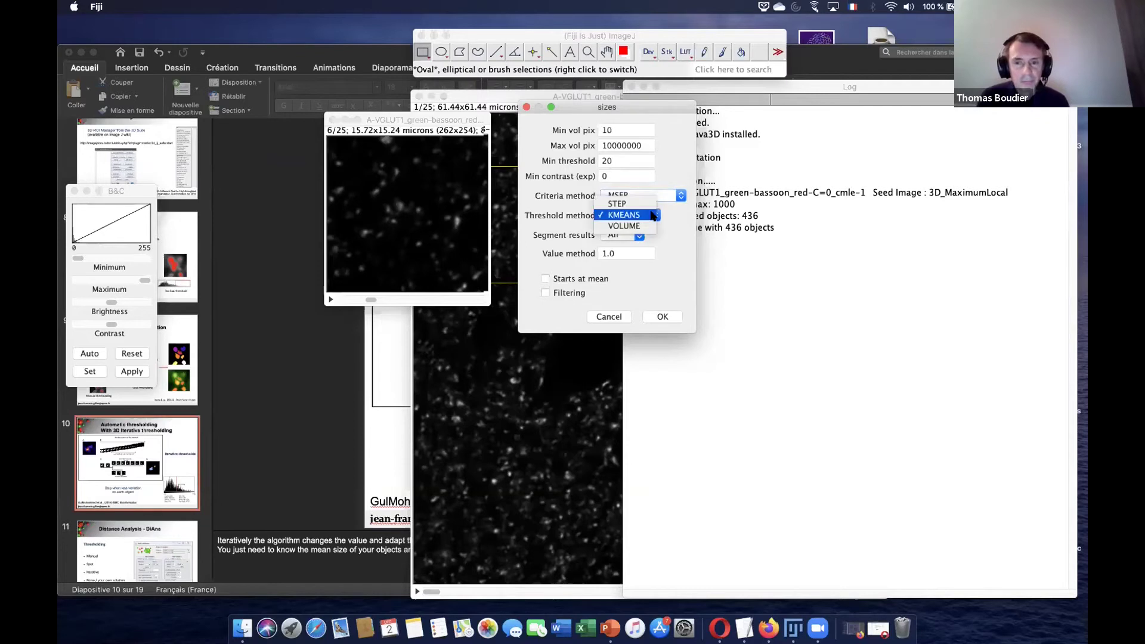
left_click(653, 216)
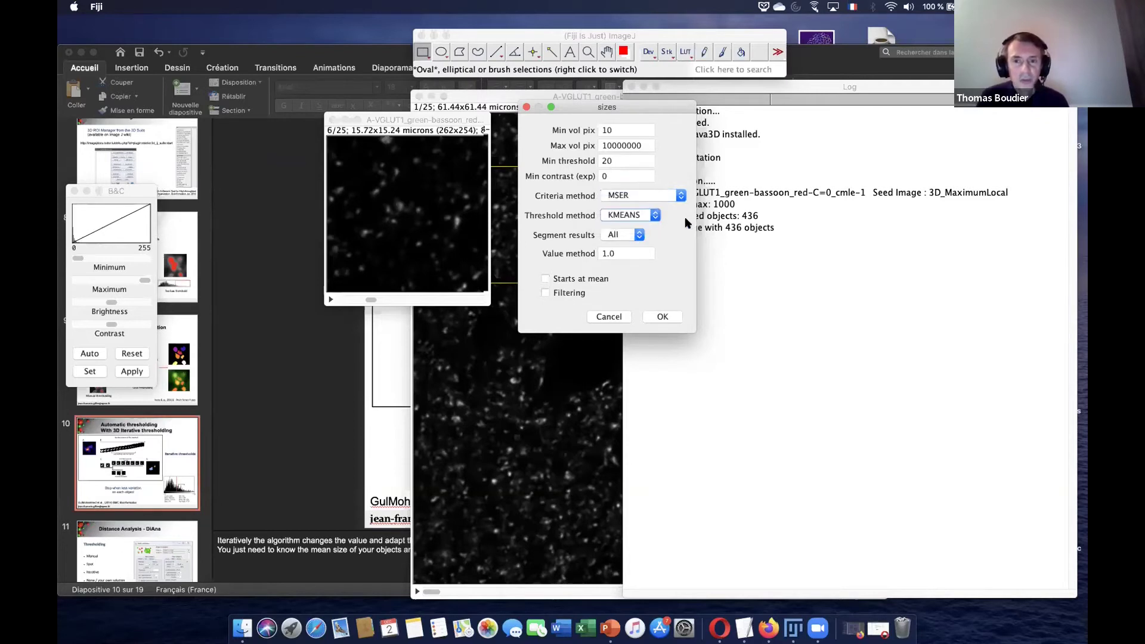
left_click(651, 216)
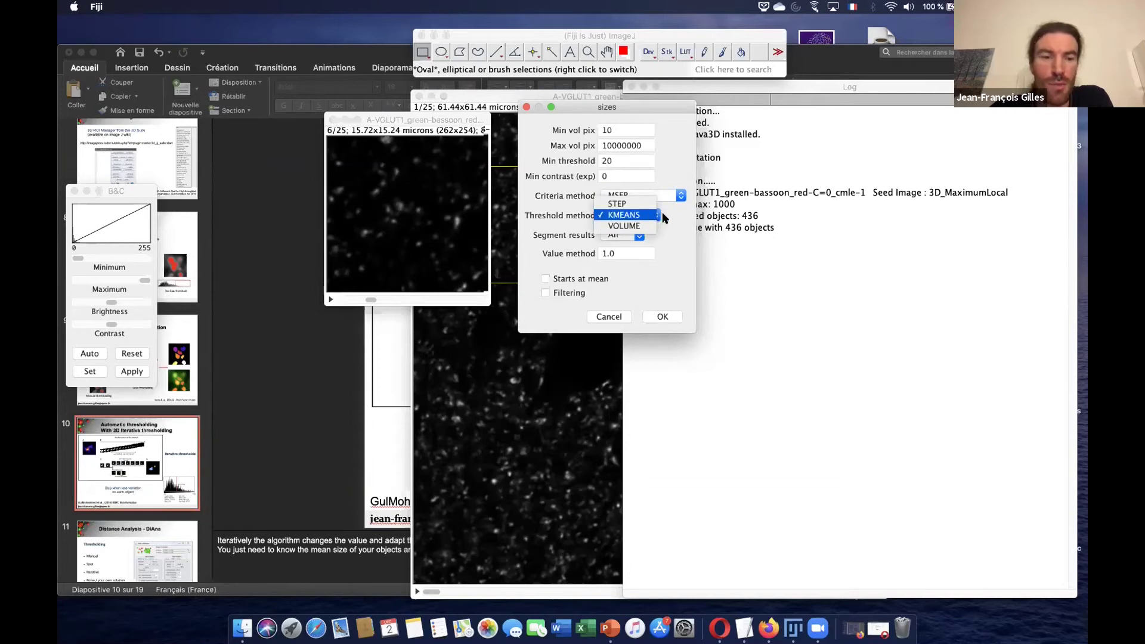
left_click(647, 215)
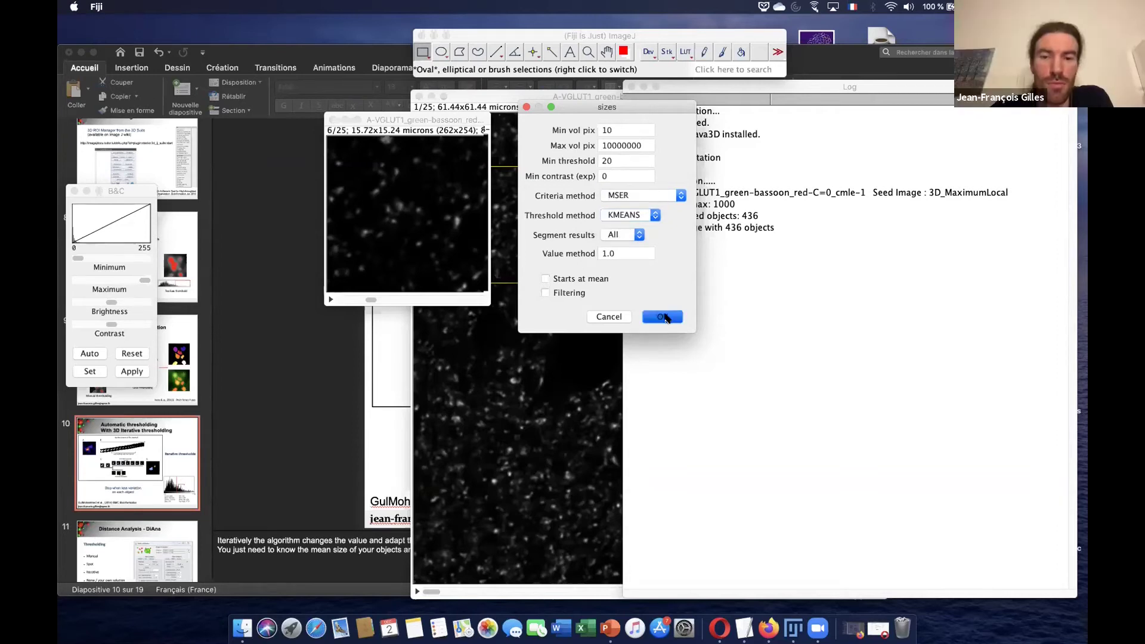
Set the threshold method to STEP with a Value method of 1.0, and run the iterative thresholding on the cropped stack.
left_click(655, 216)
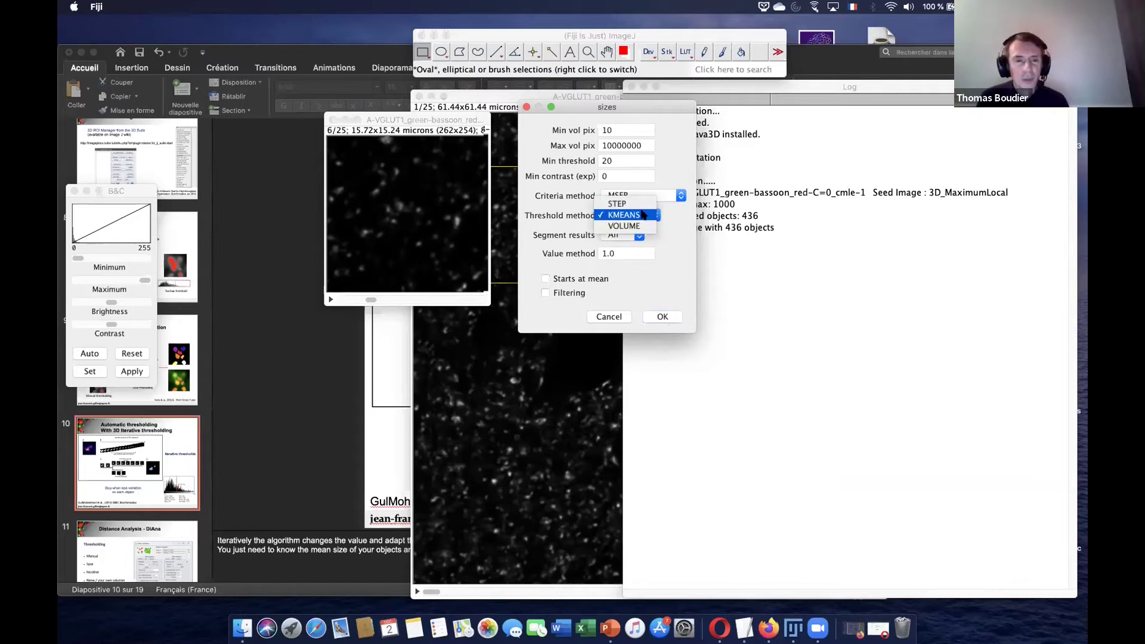
left_click(634, 205)
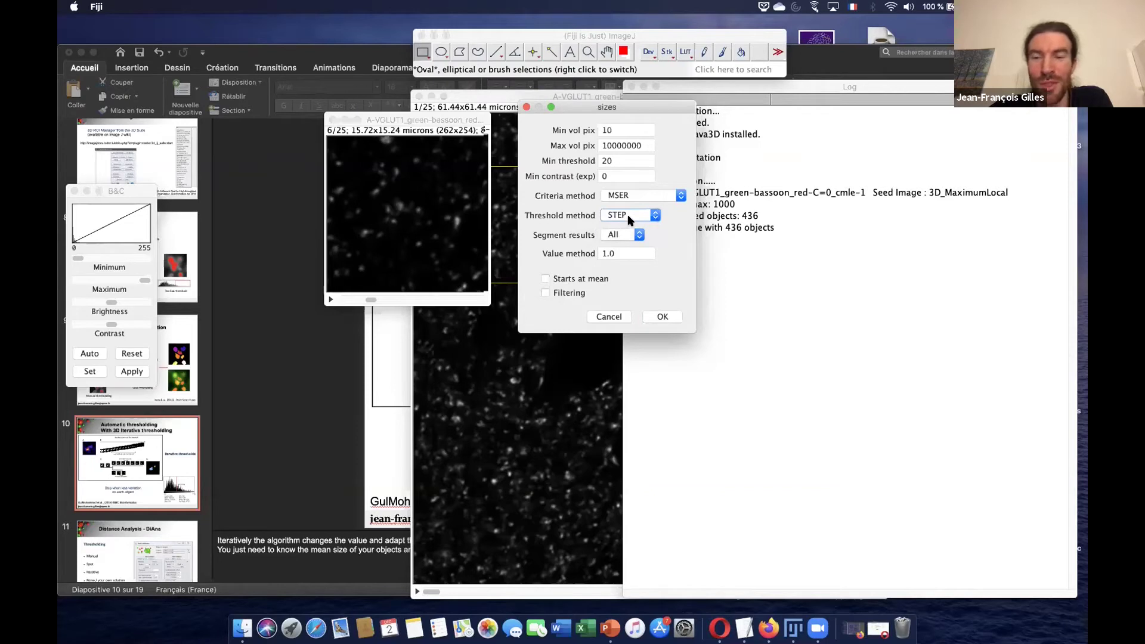
left_click(635, 249)
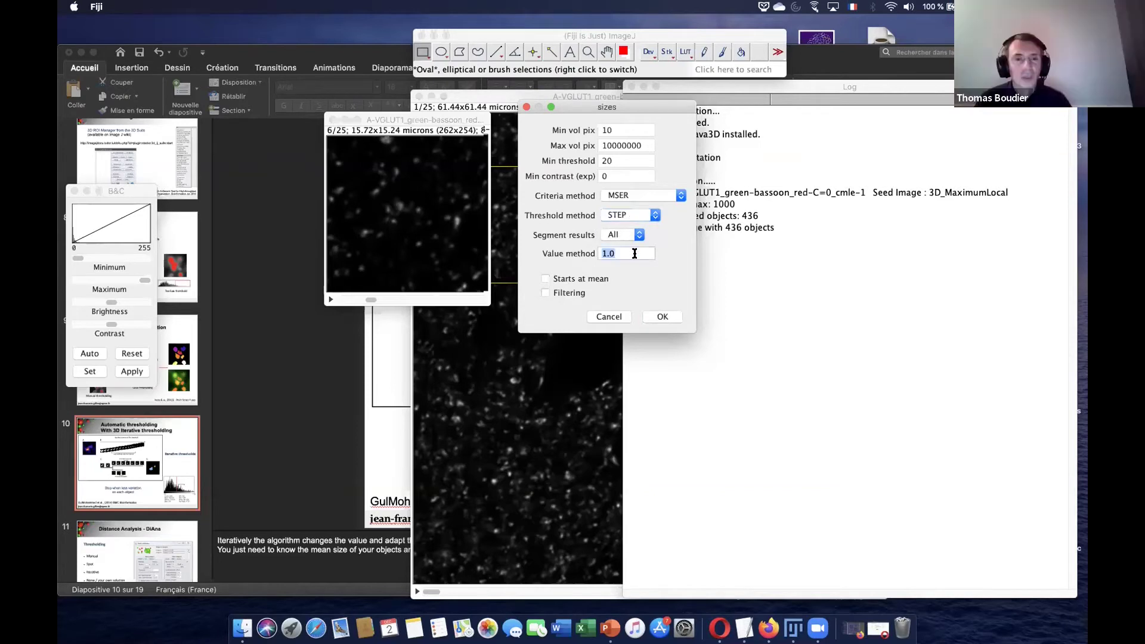
left_click_drag(465, 123, 420, 126)
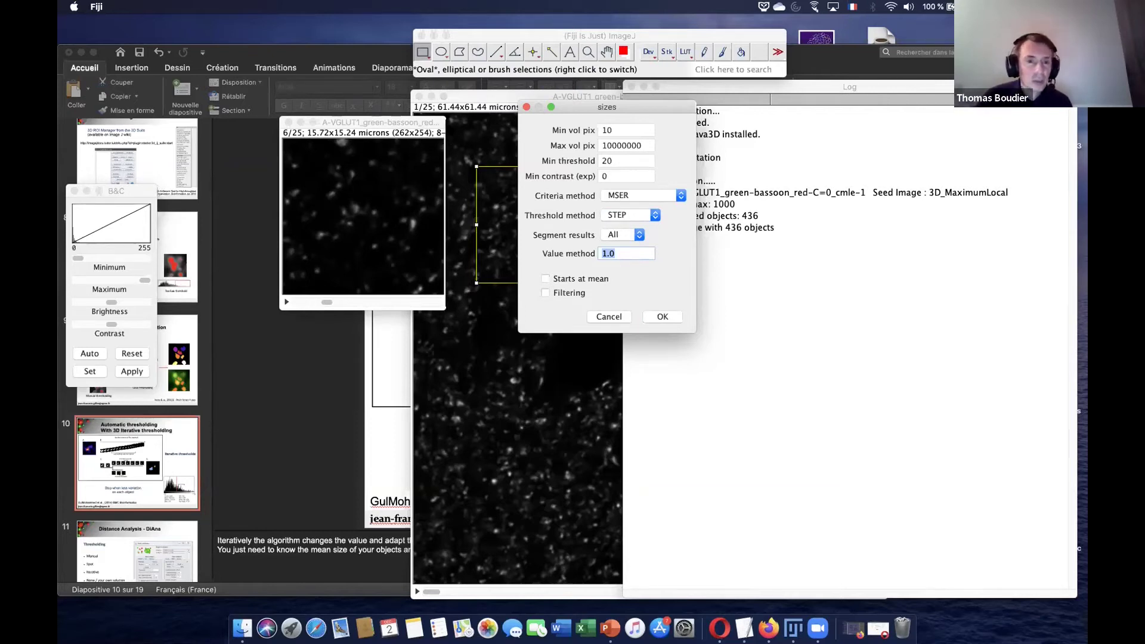
left_click(615, 255)
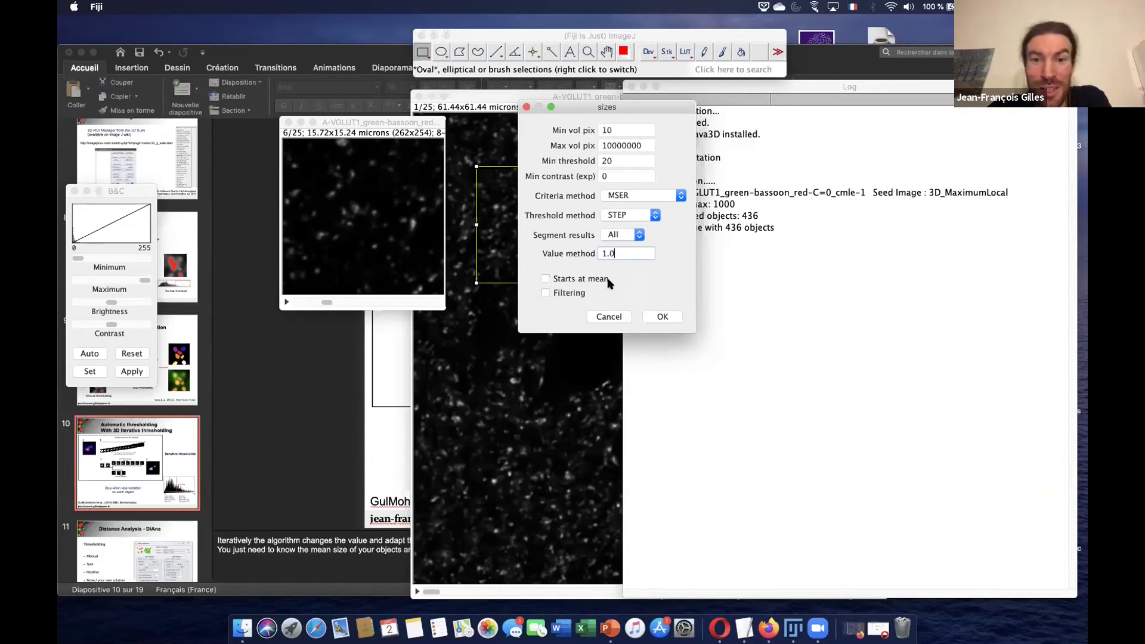
left_click_drag(418, 122, 417, 121)
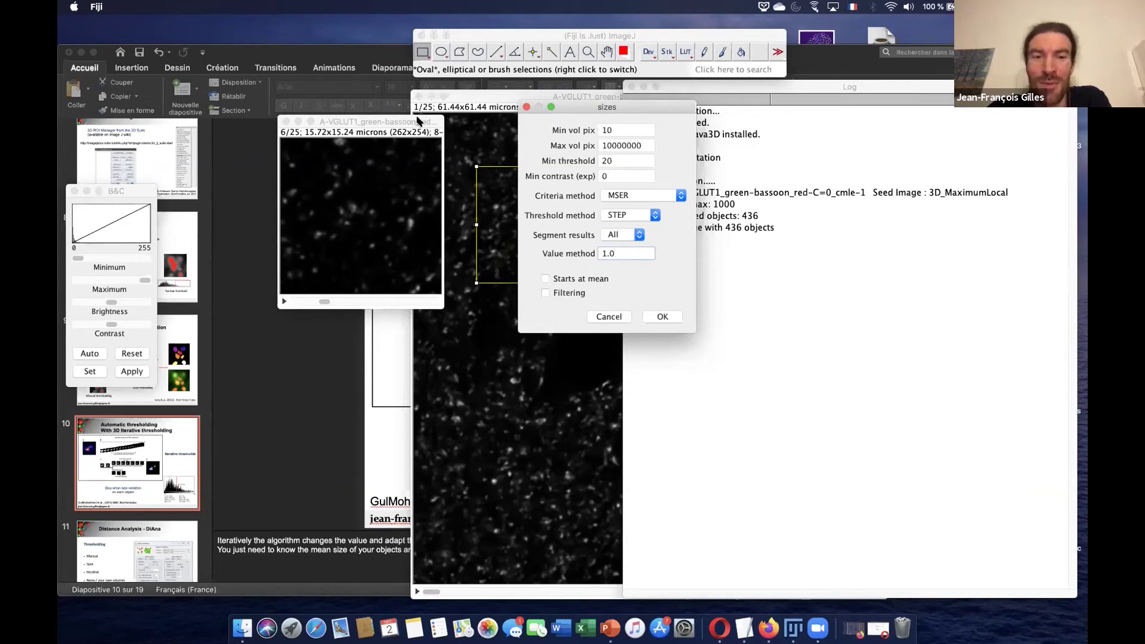
left_click_drag(418, 122, 406, 121)
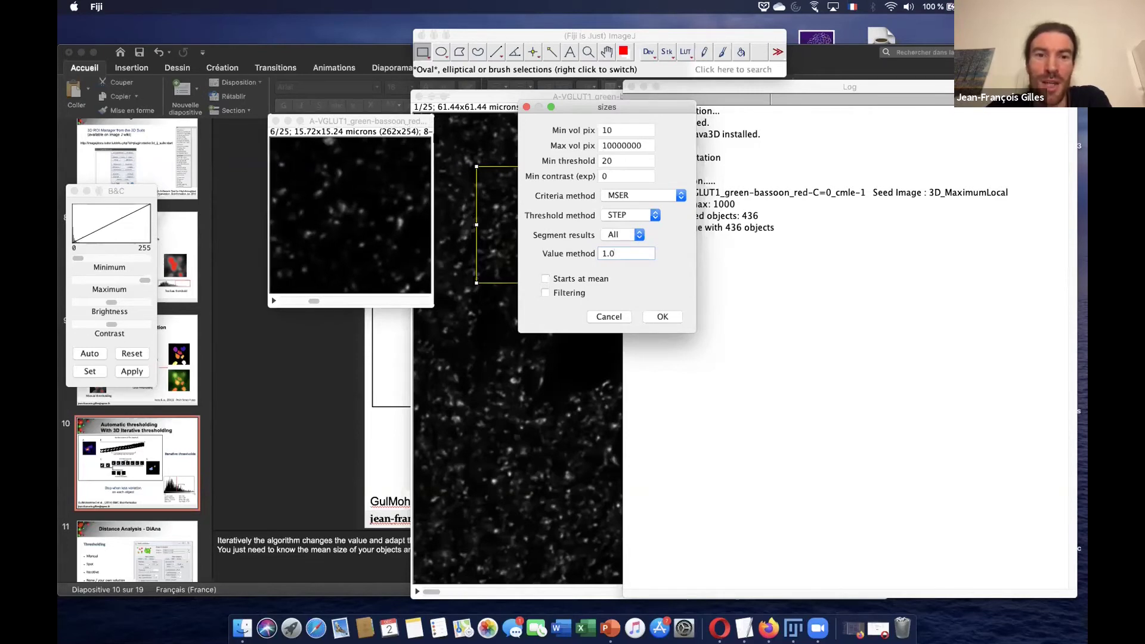
left_click(662, 316)
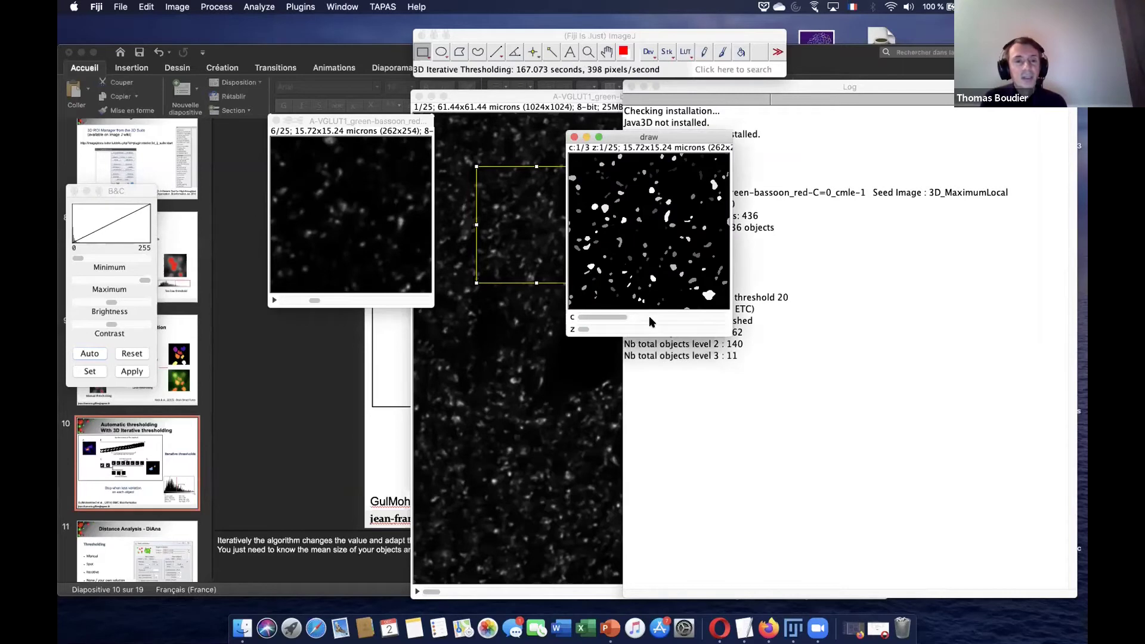
Apply the 3-3-2 RGB lookup table to the draw result image and place it beside the cropped stack.
left_click(686, 55)
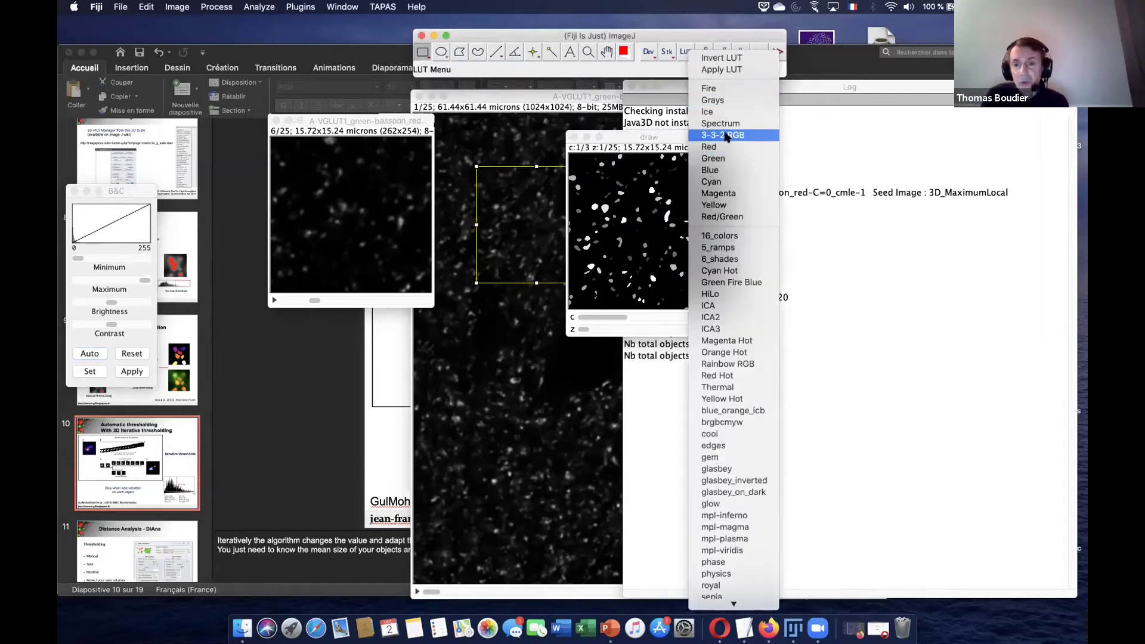
left_click(726, 136)
mouse_move(721, 130)
left_mouse_down()
mouse_move(661, 108)
mouse_move(715, 110)
mouse_move(660, 113)
left_mouse_up()
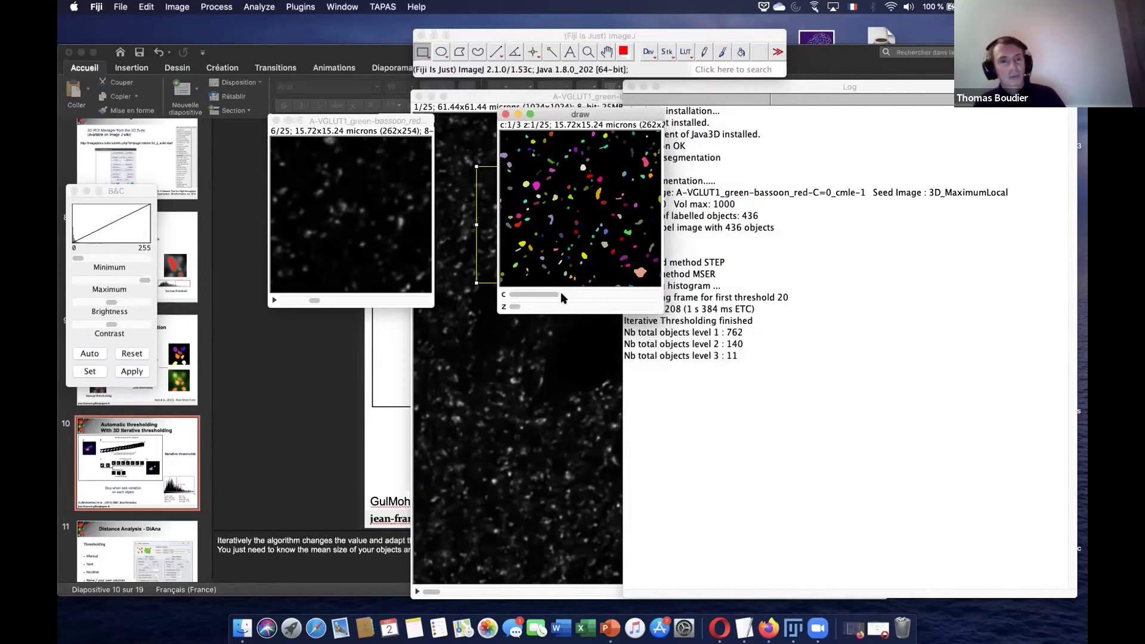
Examine the segmented objects in the draw image across its three channels and several Z slices, comparing them with the cropped stack.
mouse_move(515, 307)
left_mouse_down()
mouse_move(556, 309)
mouse_move(516, 310)
left_mouse_up()
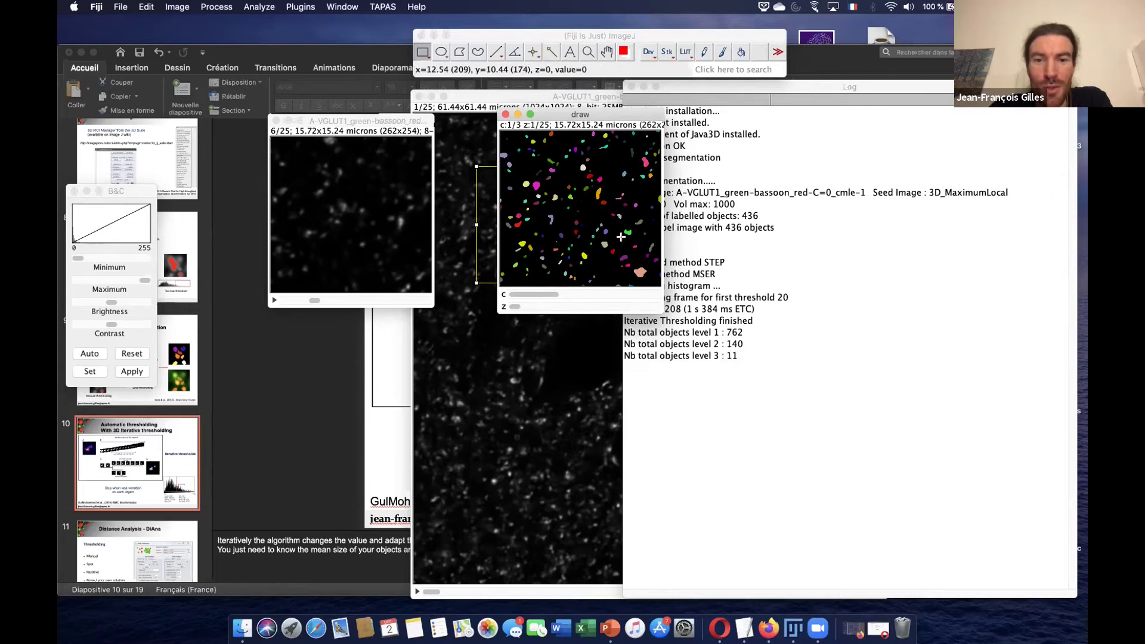
left_click(583, 293)
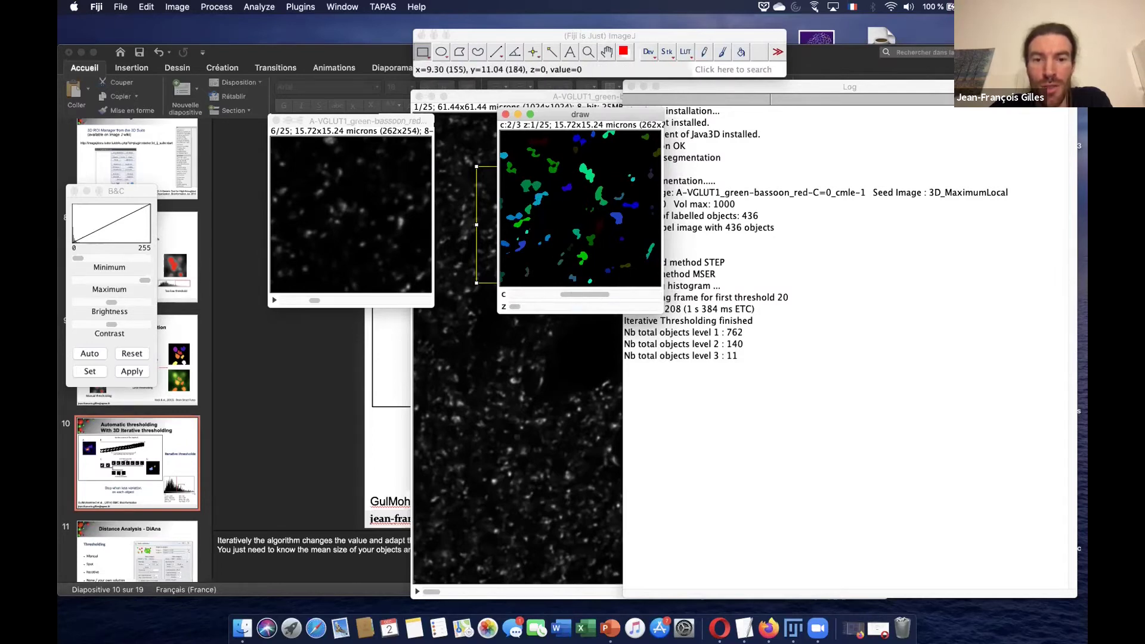
left_click_drag(514, 306, 562, 306)
left_click(638, 292)
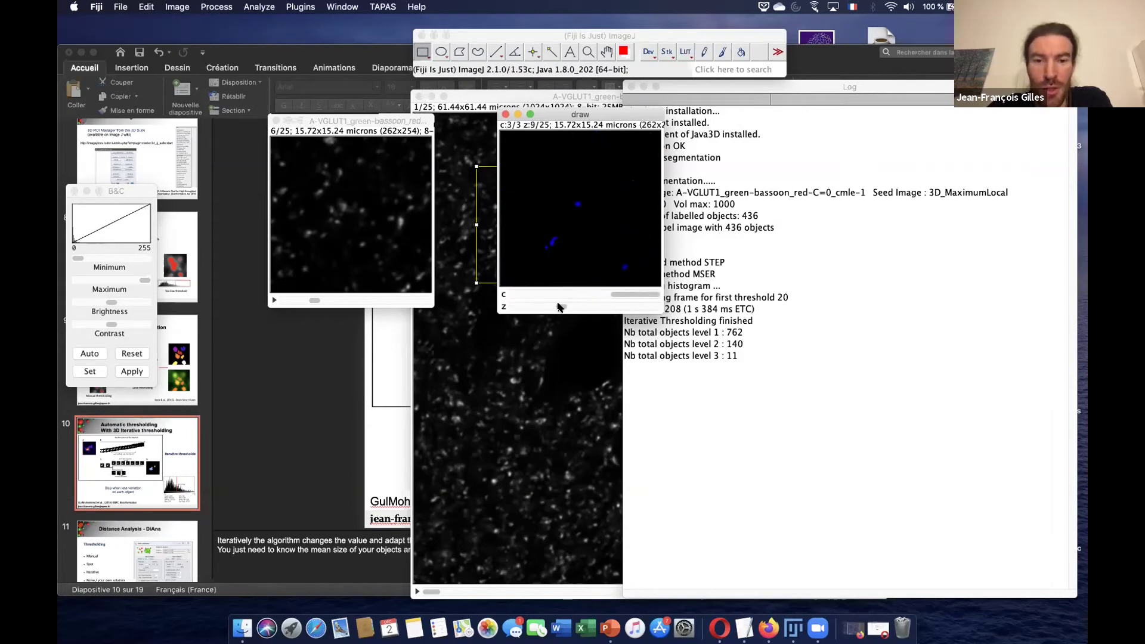
left_click(512, 307)
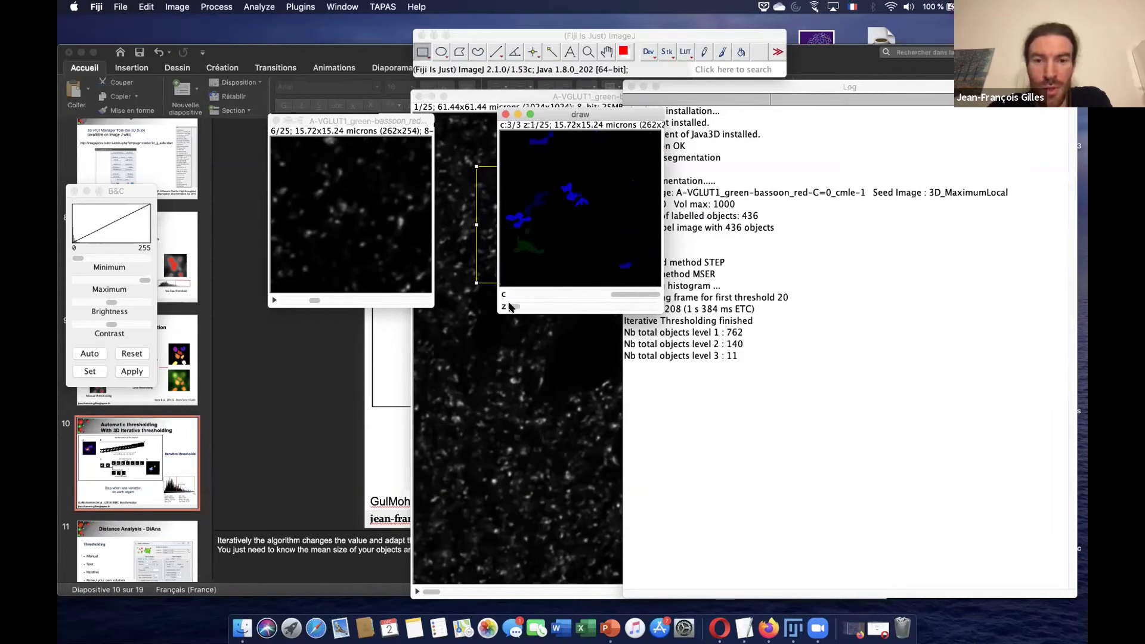
left_click(595, 295)
left_click(542, 292)
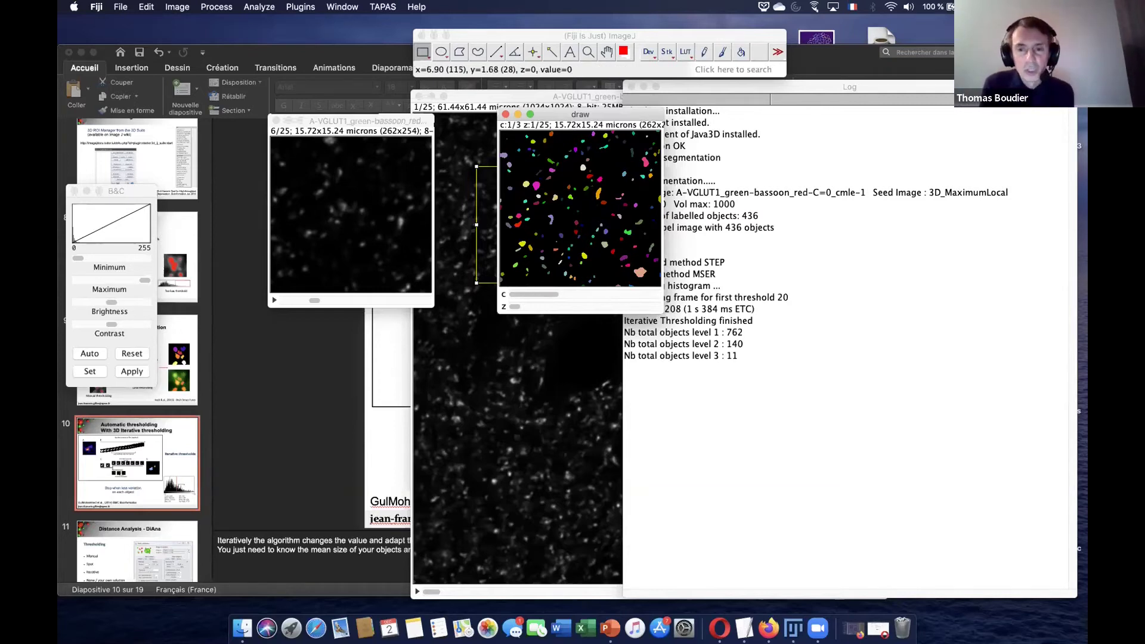
left_click_drag(564, 115, 566, 118)
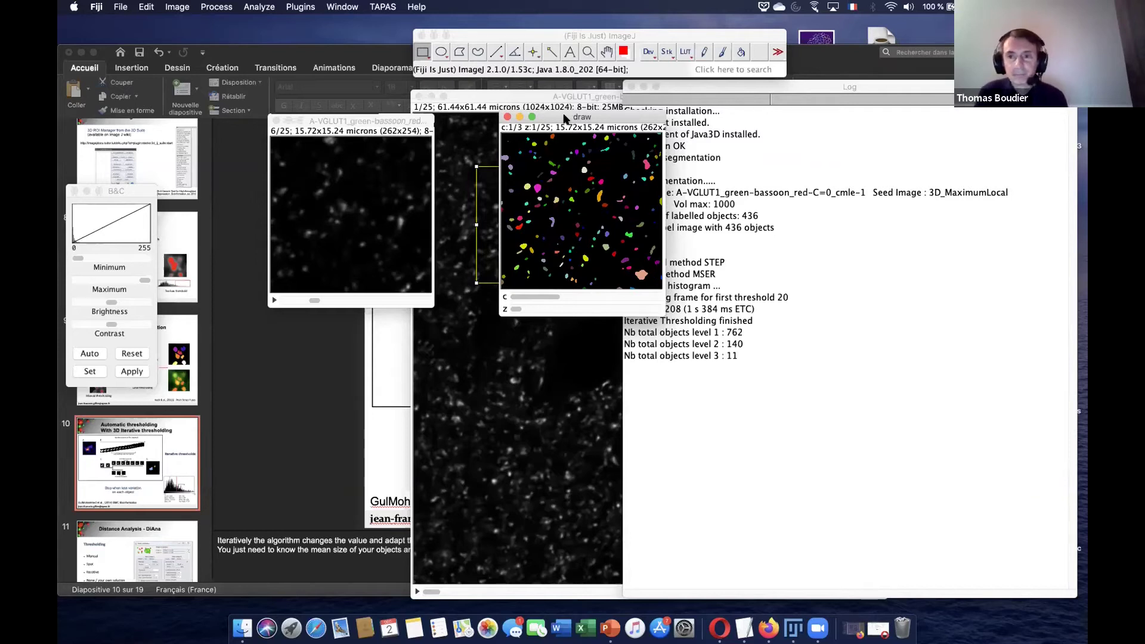
left_click_drag(563, 118, 518, 132)
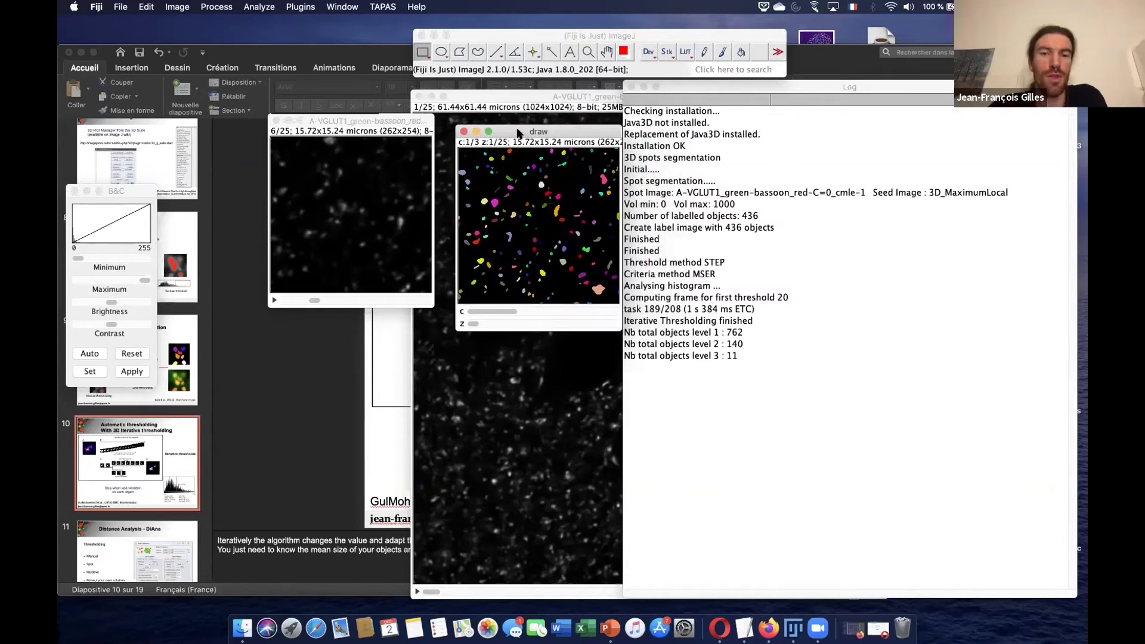
Switch to PowerPoint to consult the 3D Iterative thresholding slide and those following, then minimize the presentation and return to Fiji.
left_click(609, 626)
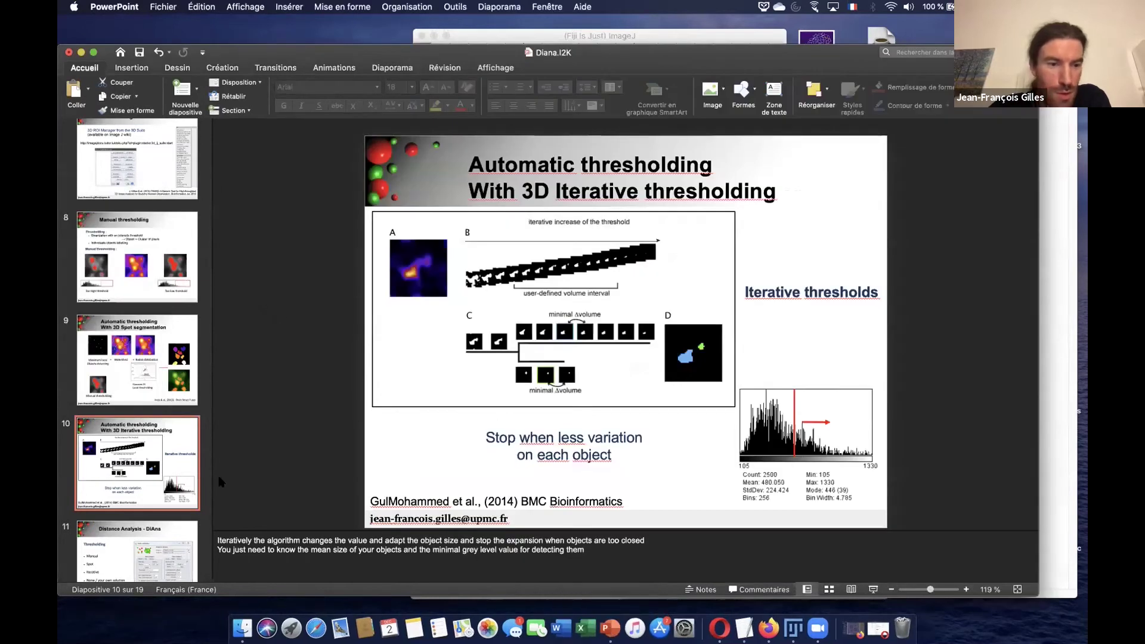
scroll(144, 368, "down", 4)
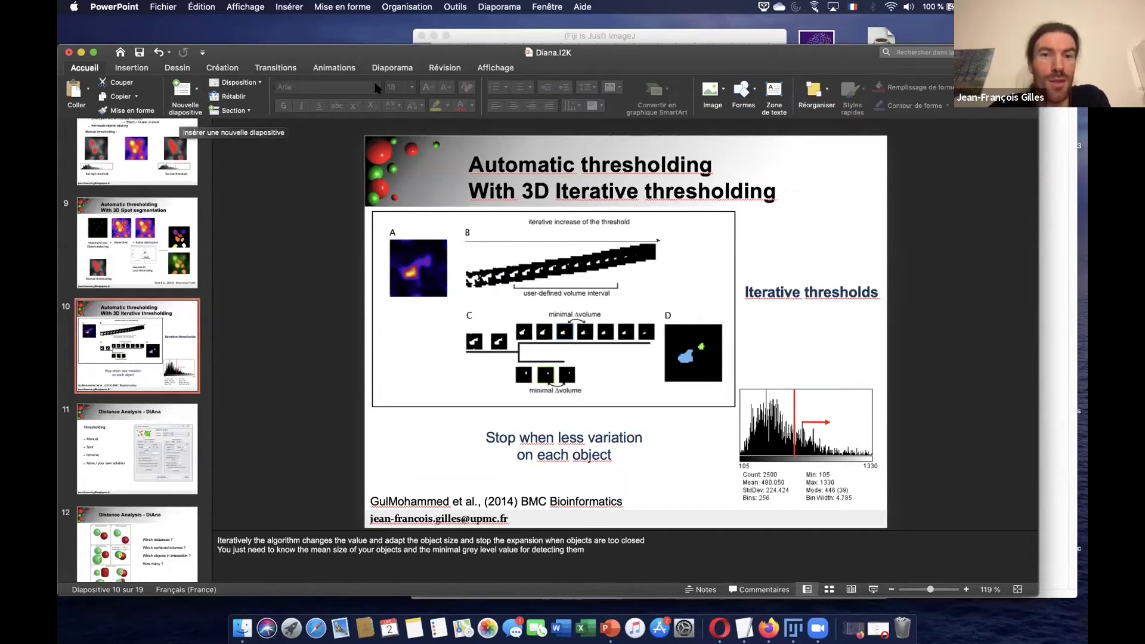
left_click(533, 37)
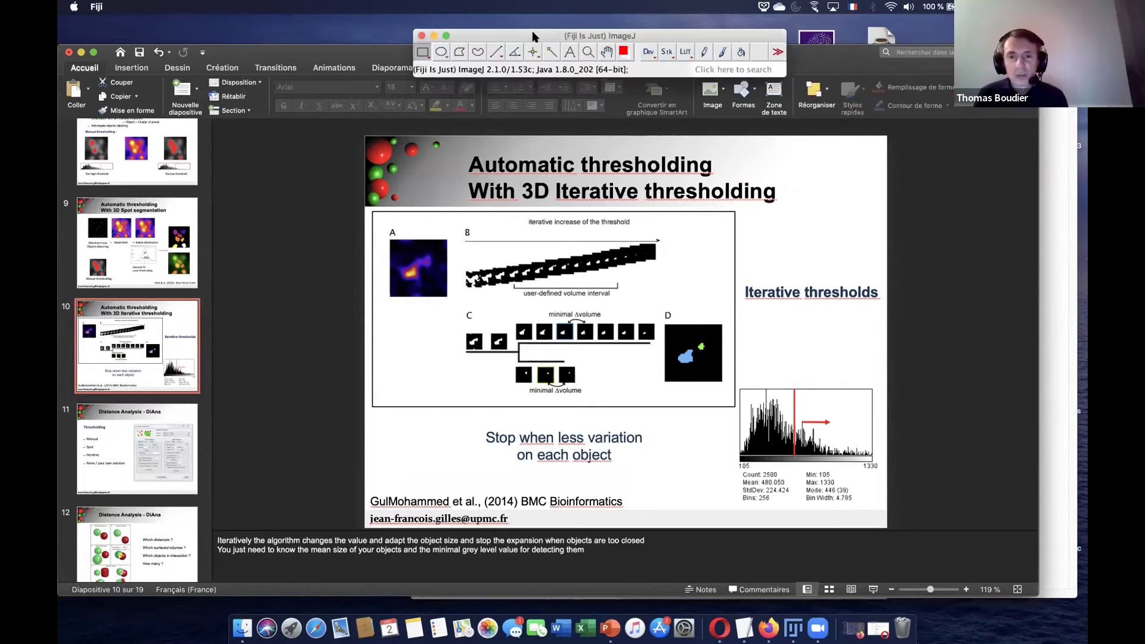
left_click(81, 52)
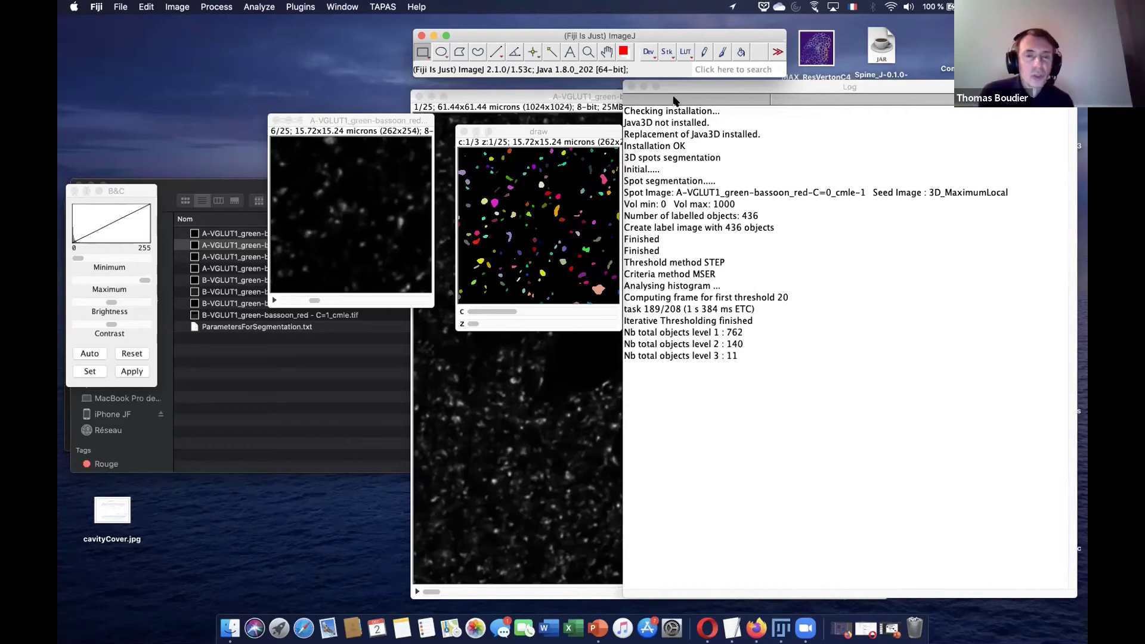
Apply the Fire lookup table to the draw image and move it next to the cropped stack.
left_click(577, 130)
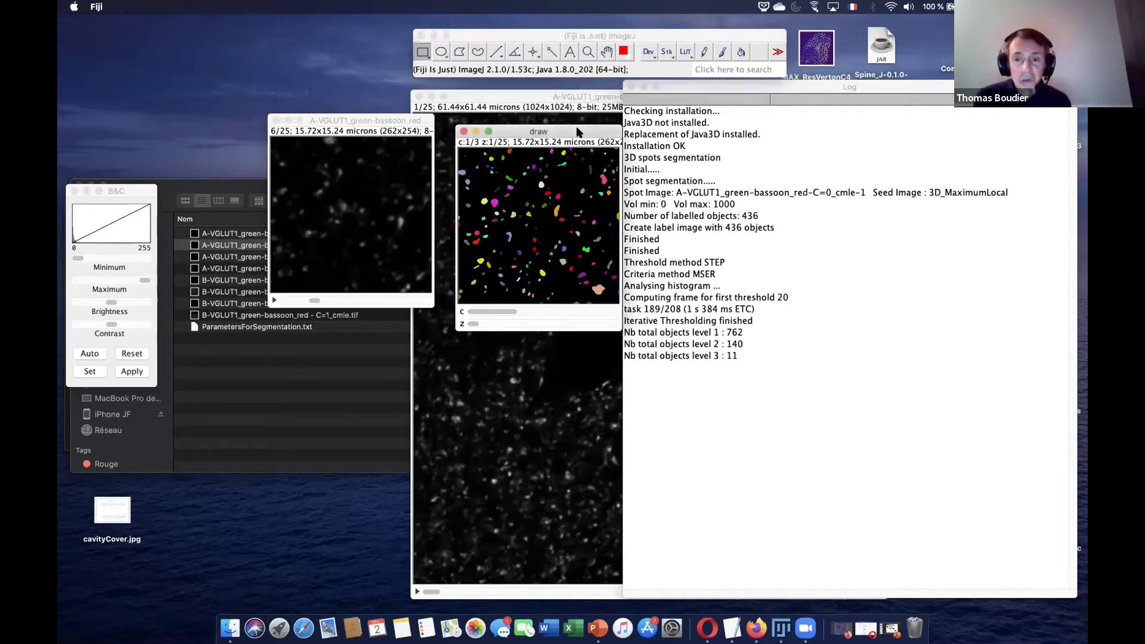
left_click(687, 52)
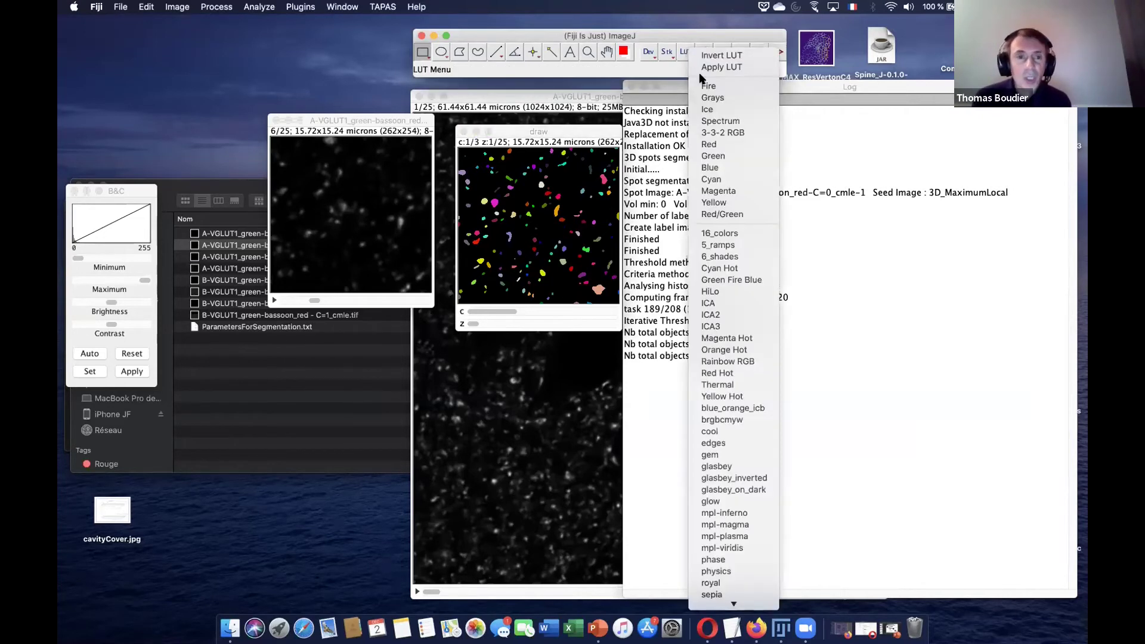
left_click(709, 87)
left_click_drag(595, 126, 539, 123)
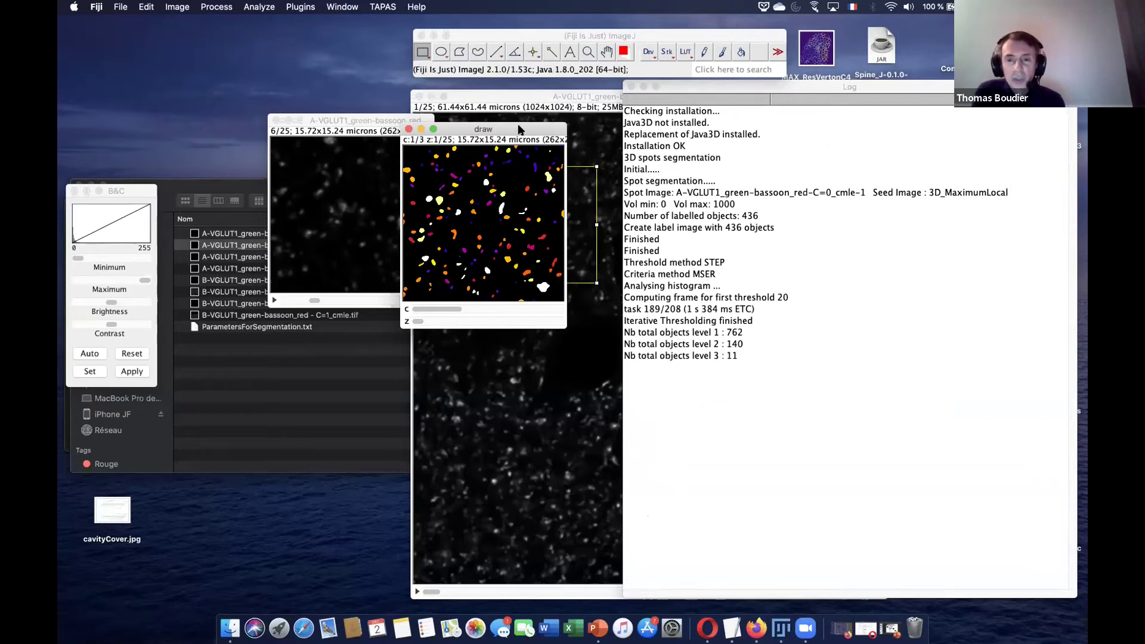
Close the draw image and run 3D Simple Segmentation on the cropped stack with low threshold 100 and min size 20.
left_click(486, 34)
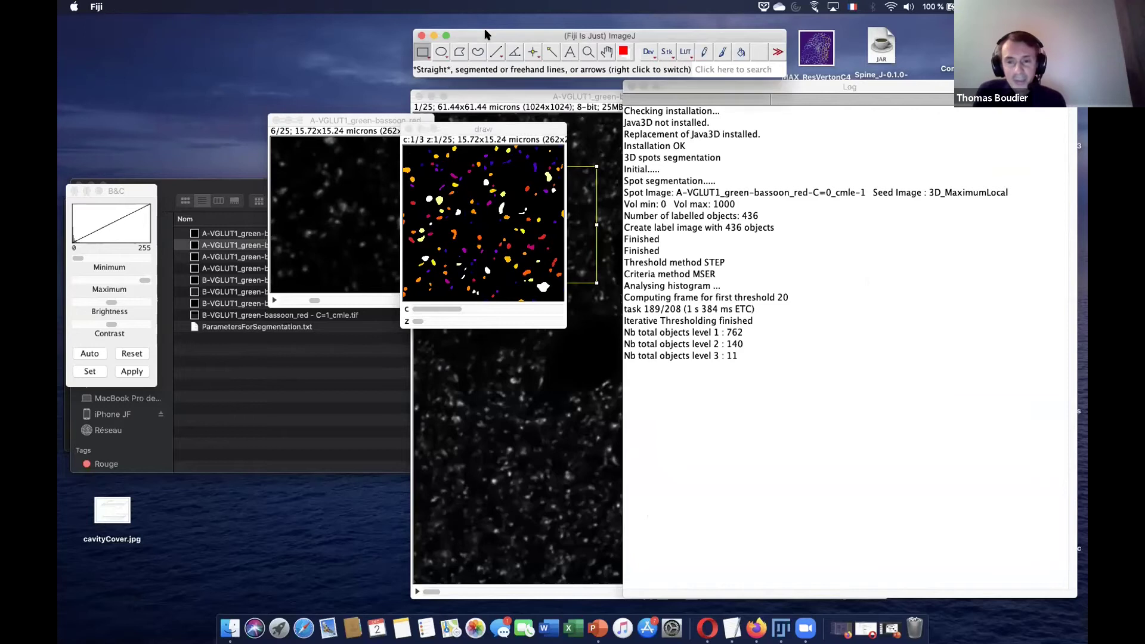
left_click(407, 129)
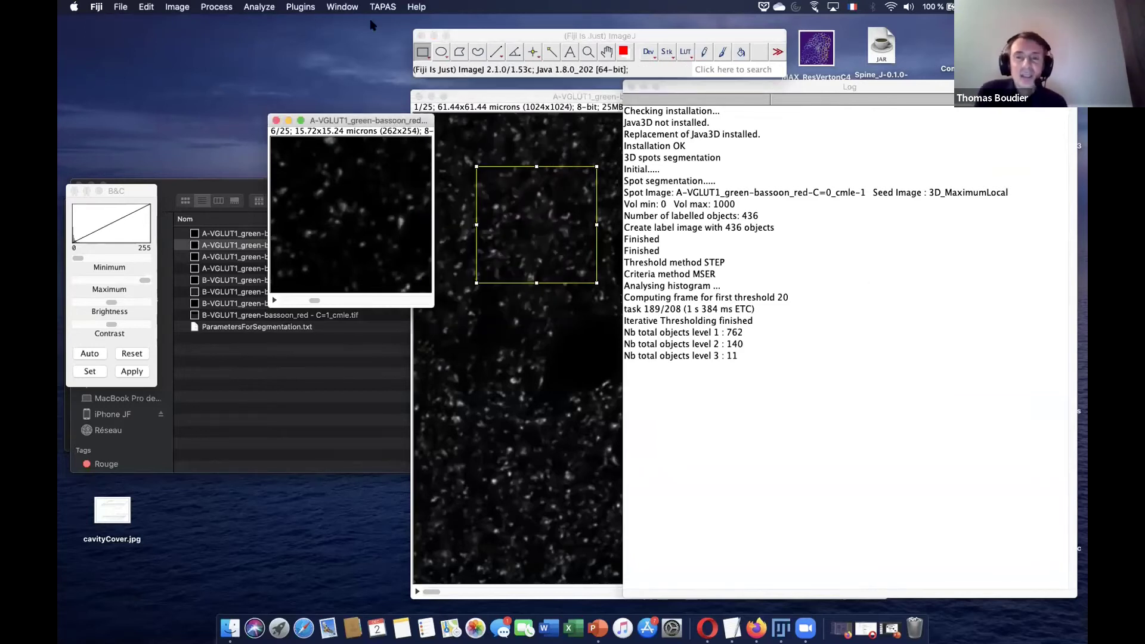
left_click(342, 7)
mouse_move(301, 7)
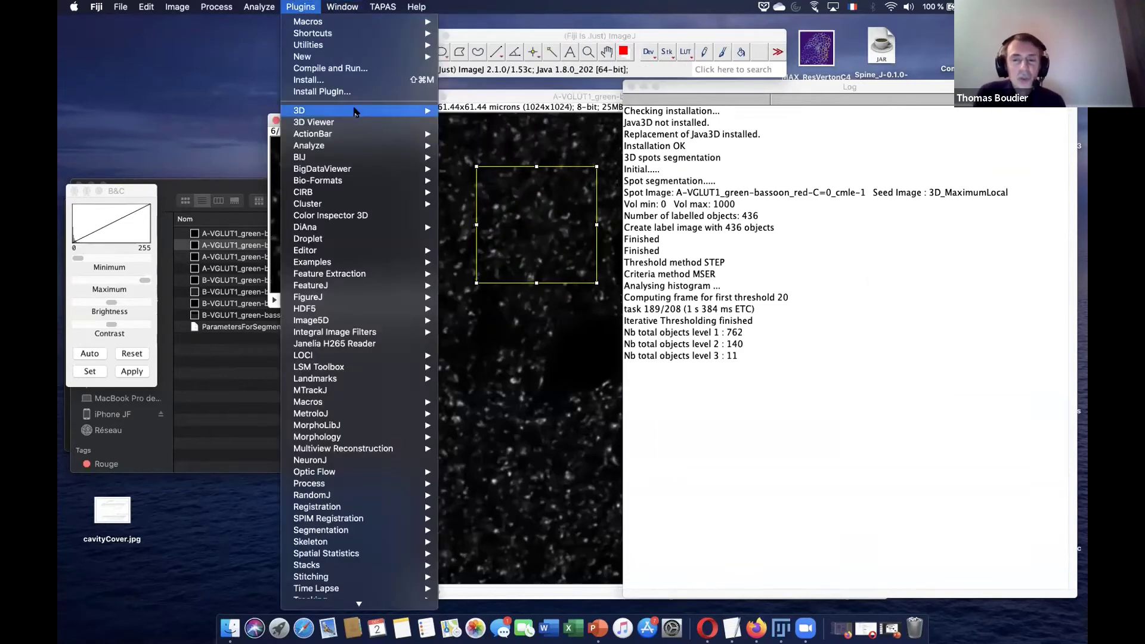
mouse_move(381, 111)
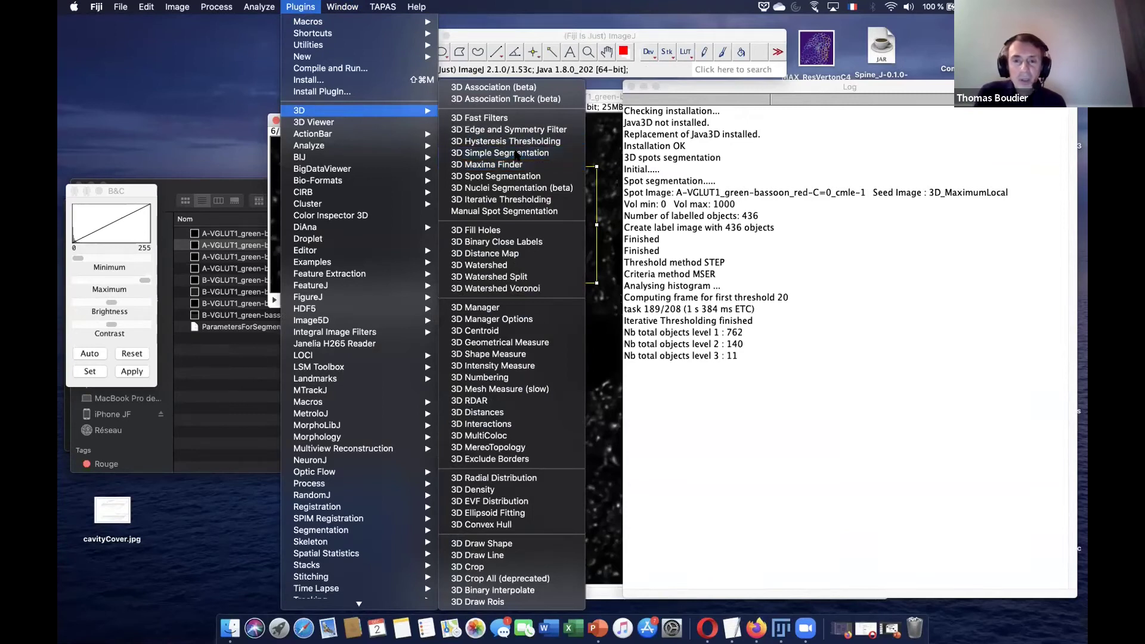
left_click(500, 152)
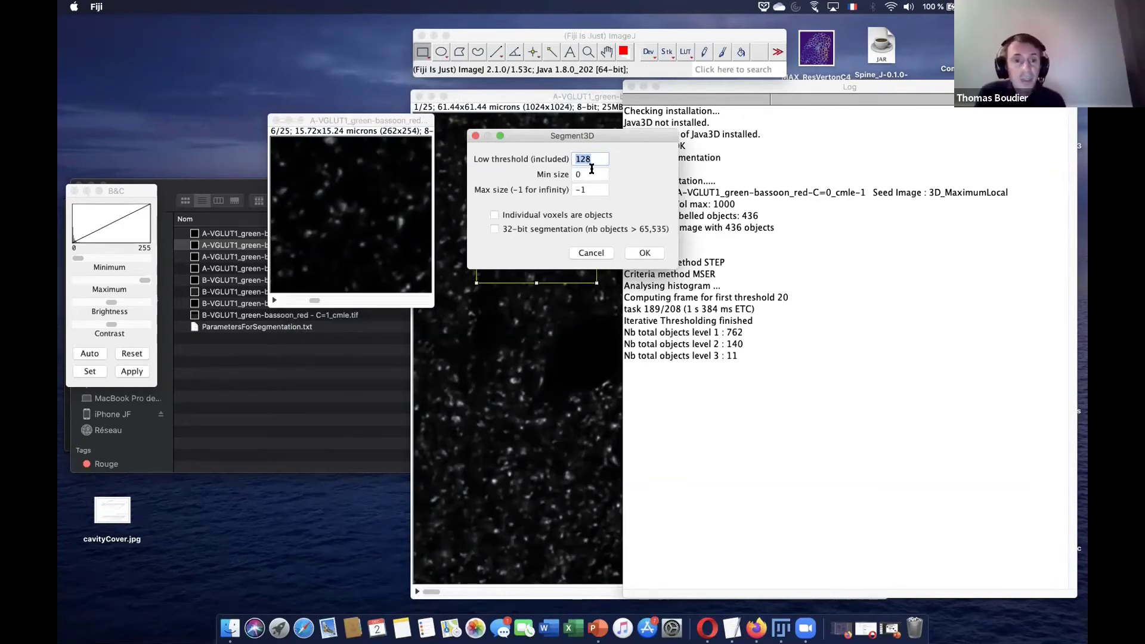
type("100")
key("Tab")
key("Left")
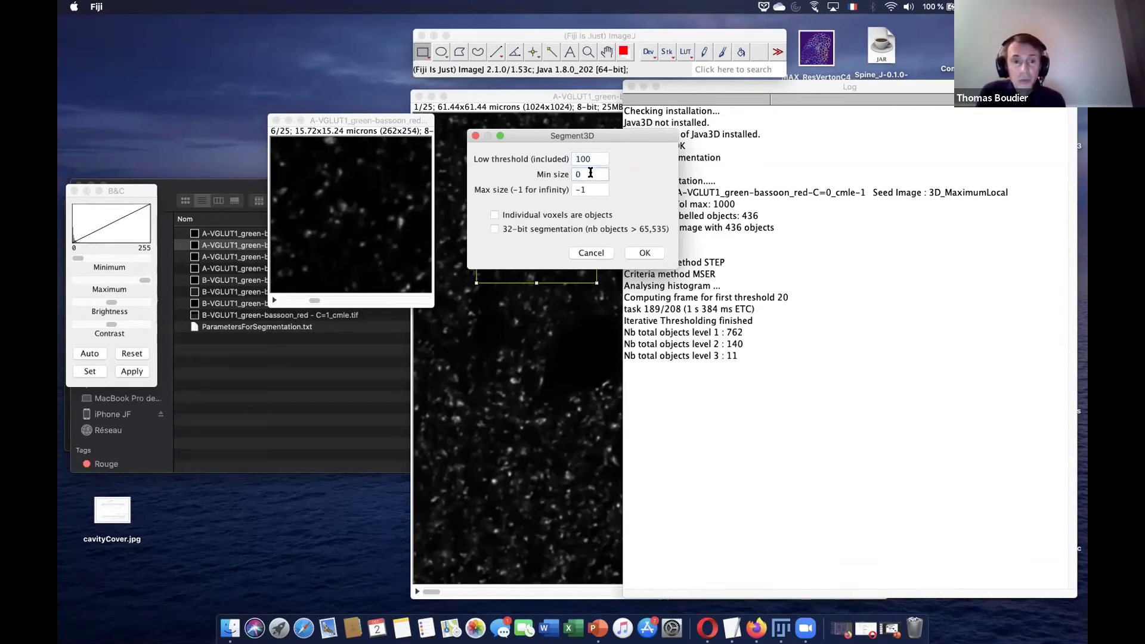
type("2")
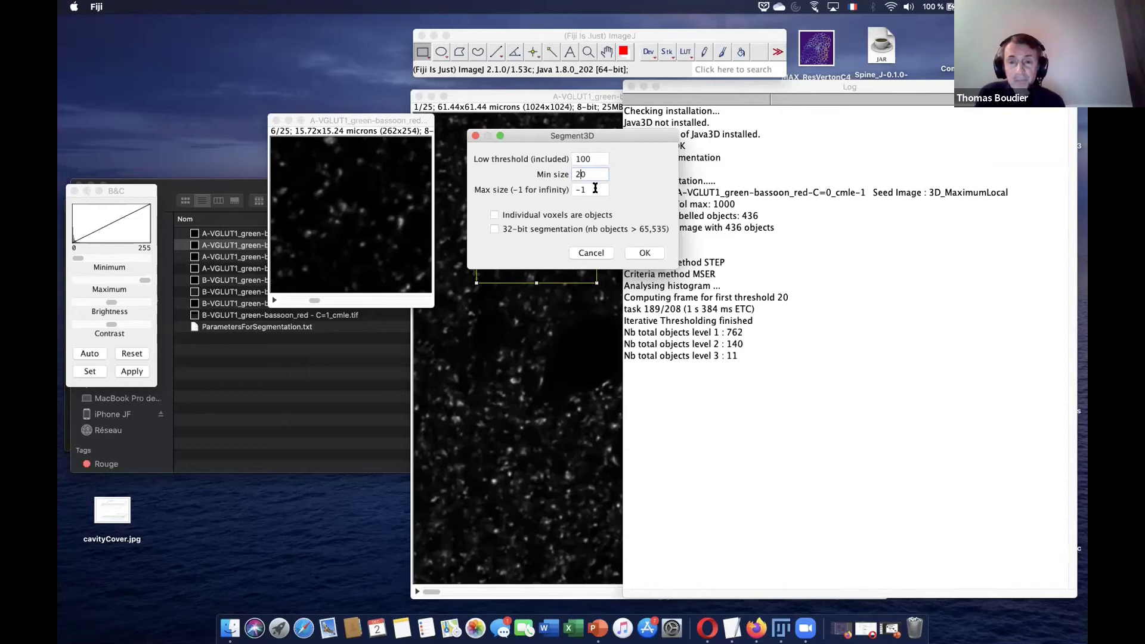
left_click(638, 253)
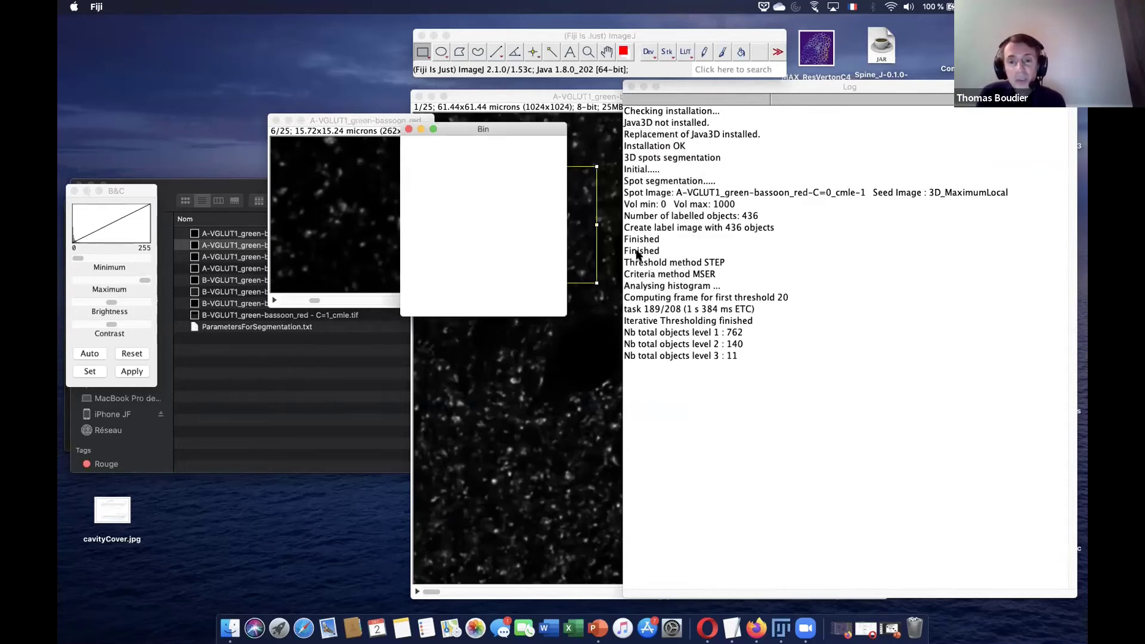
Apply the 3-3-2 RGB lookup table to the Seg image, place it beside Bin and examine its Z slices.
left_click_drag(426, 319, 482, 316)
left_click(685, 52)
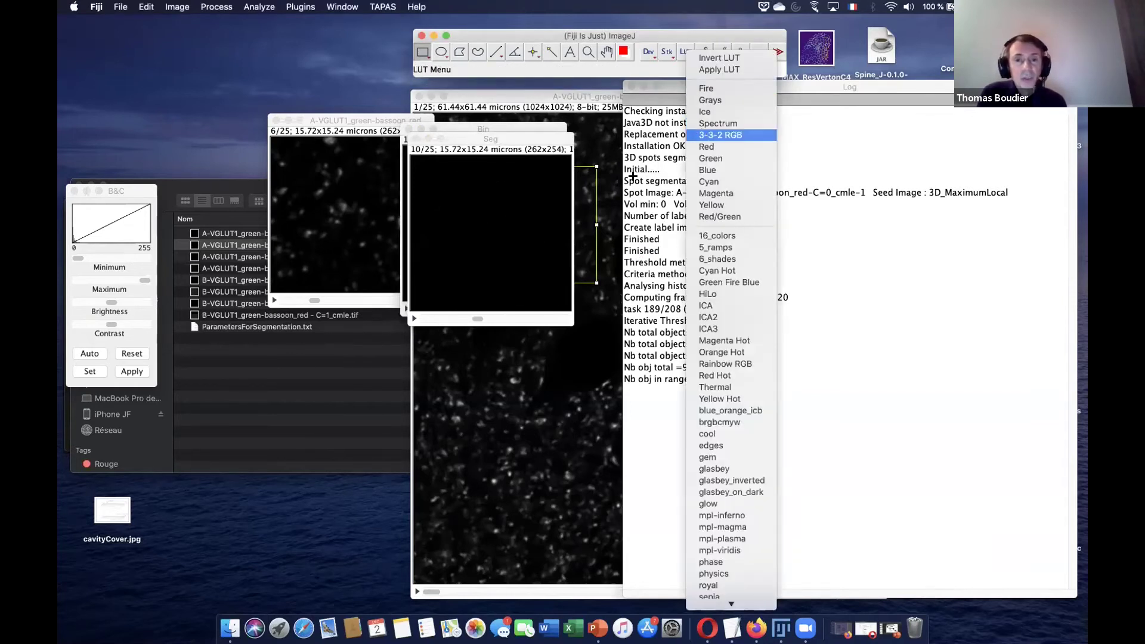
left_click(705, 135)
left_click_drag(516, 137, 712, 133)
left_click_drag(672, 314, 626, 312)
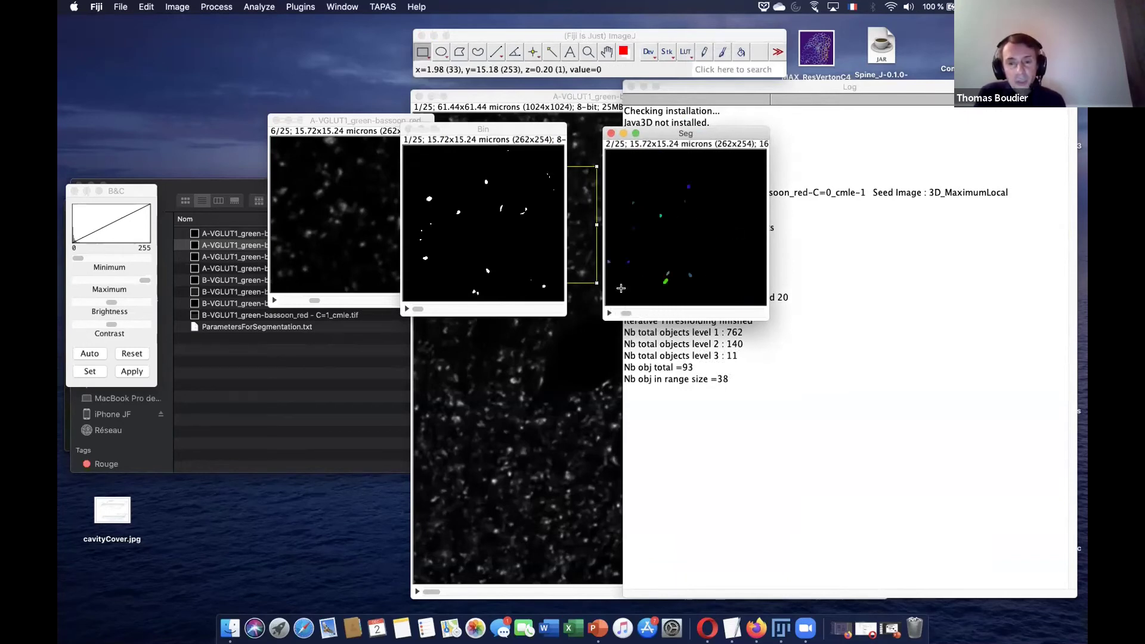
Close the Seg image and run 3D Simple Segmentation on the Bin image with low threshold 60 and min size 0.
left_click(610, 134)
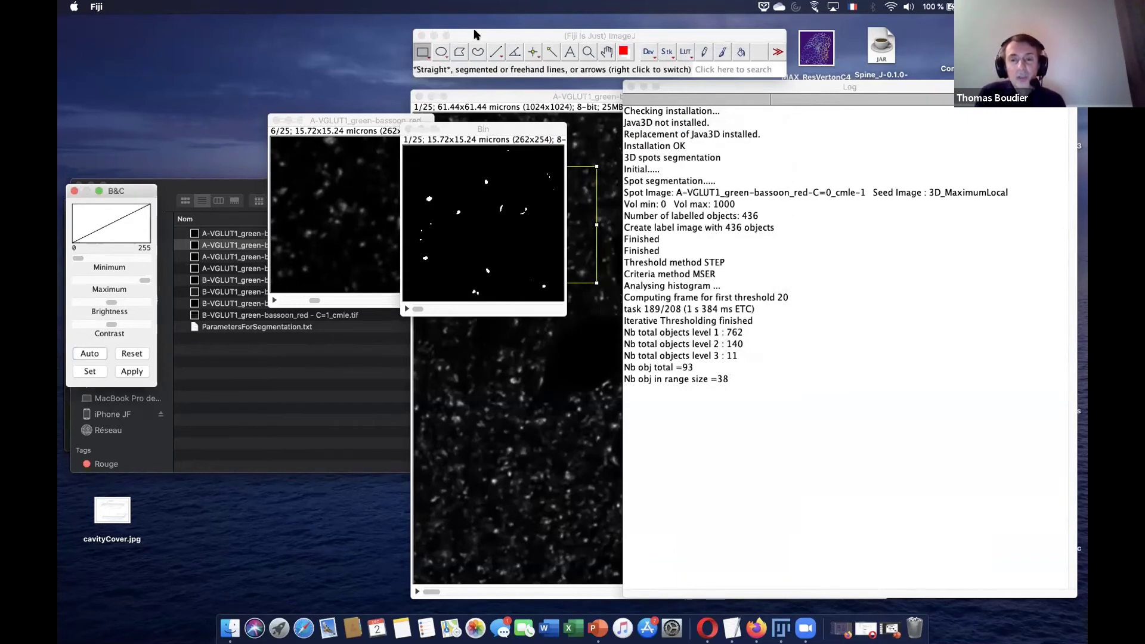
left_click(336, 7)
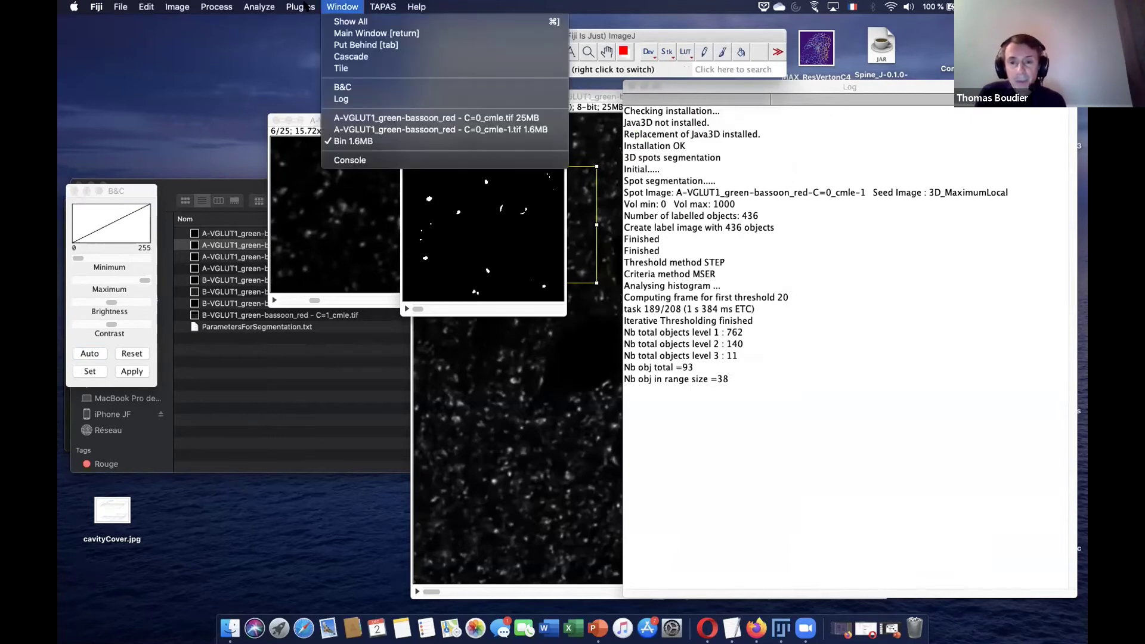
mouse_move(300, 7)
mouse_move(364, 112)
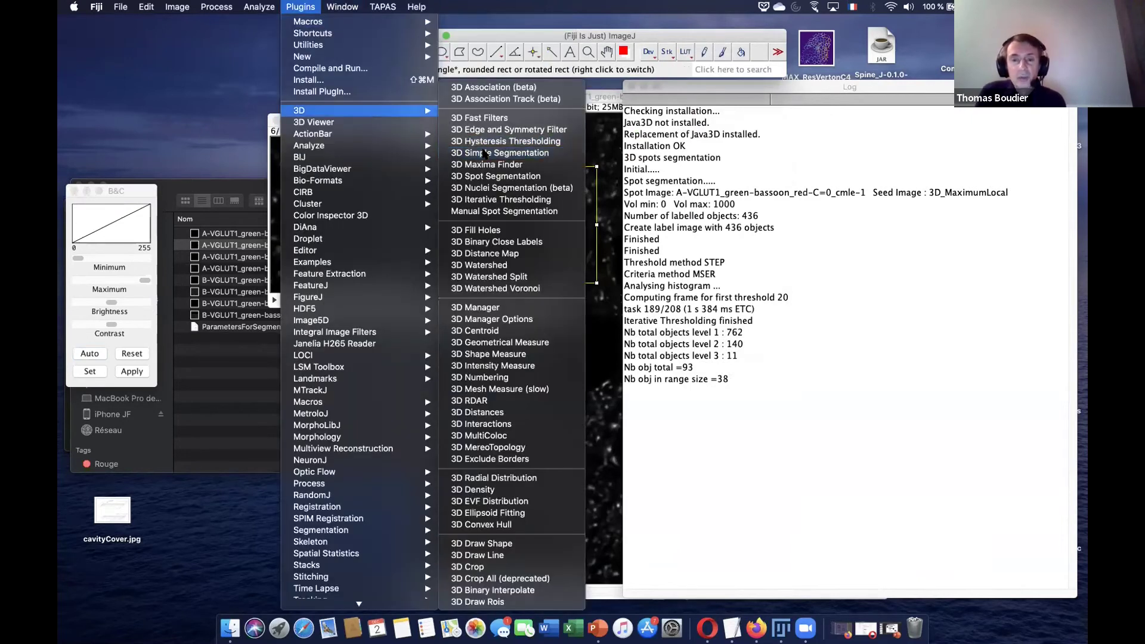
left_click(485, 154)
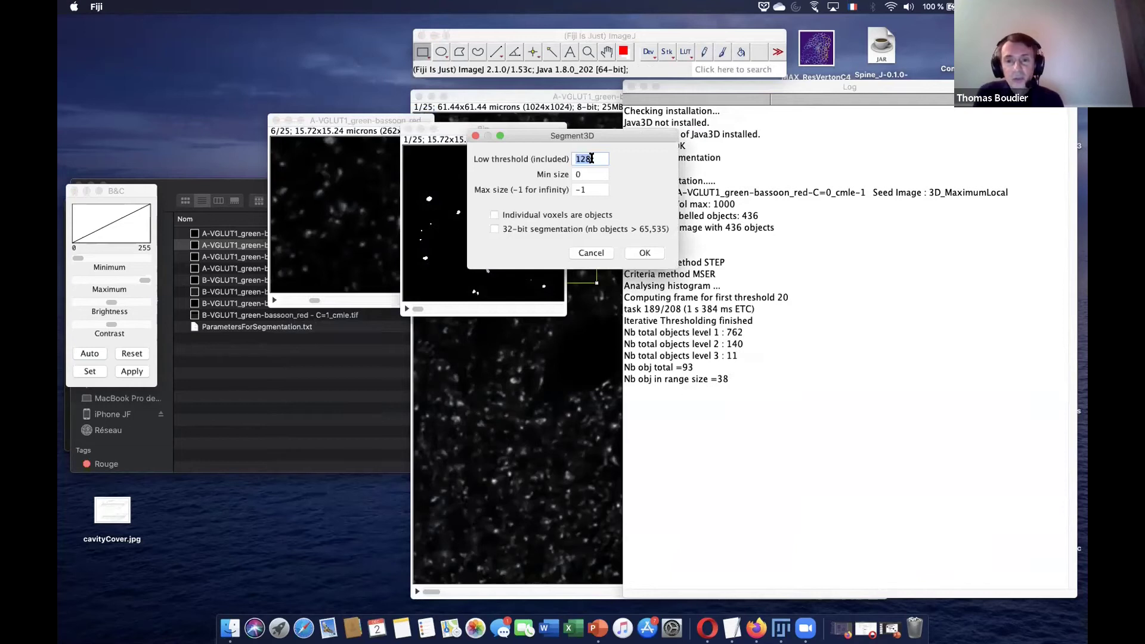
type("60")
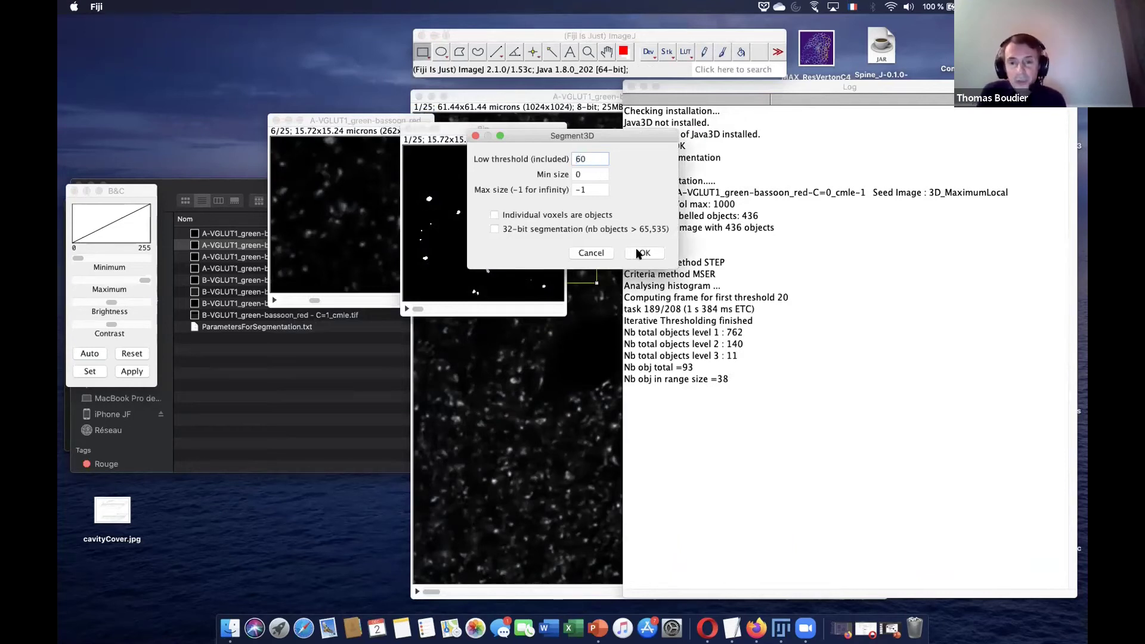
left_click(576, 174)
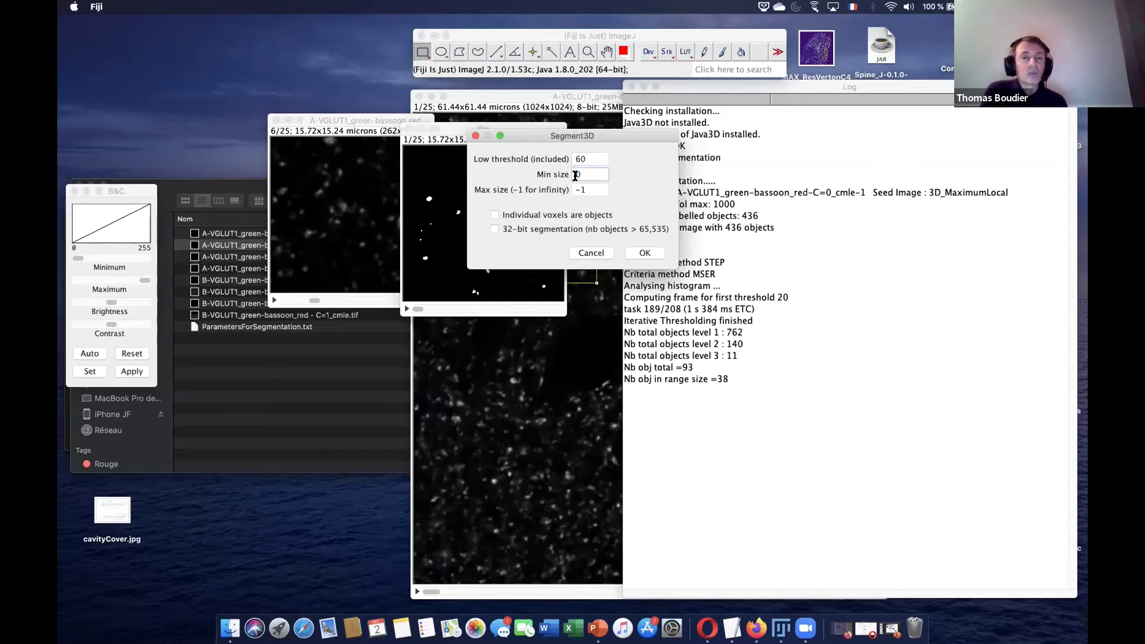
left_click(645, 253)
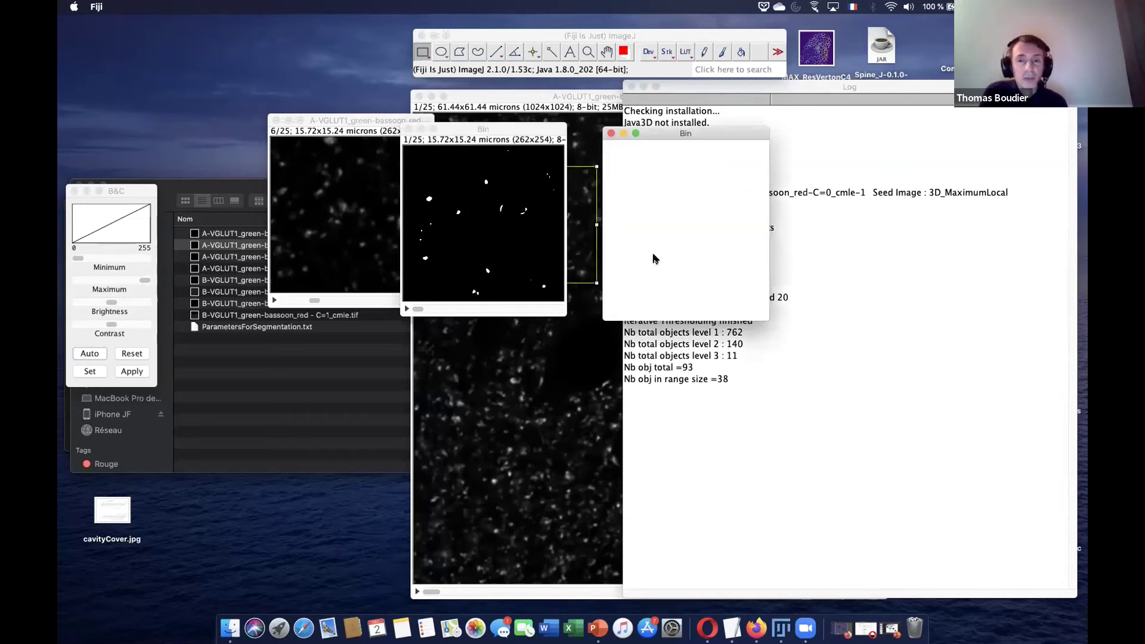
Inspect the new Seg image's Z slices with the 3-3-2 RGB lookup table applied, and close it.
left_click_drag(671, 136, 576, 139)
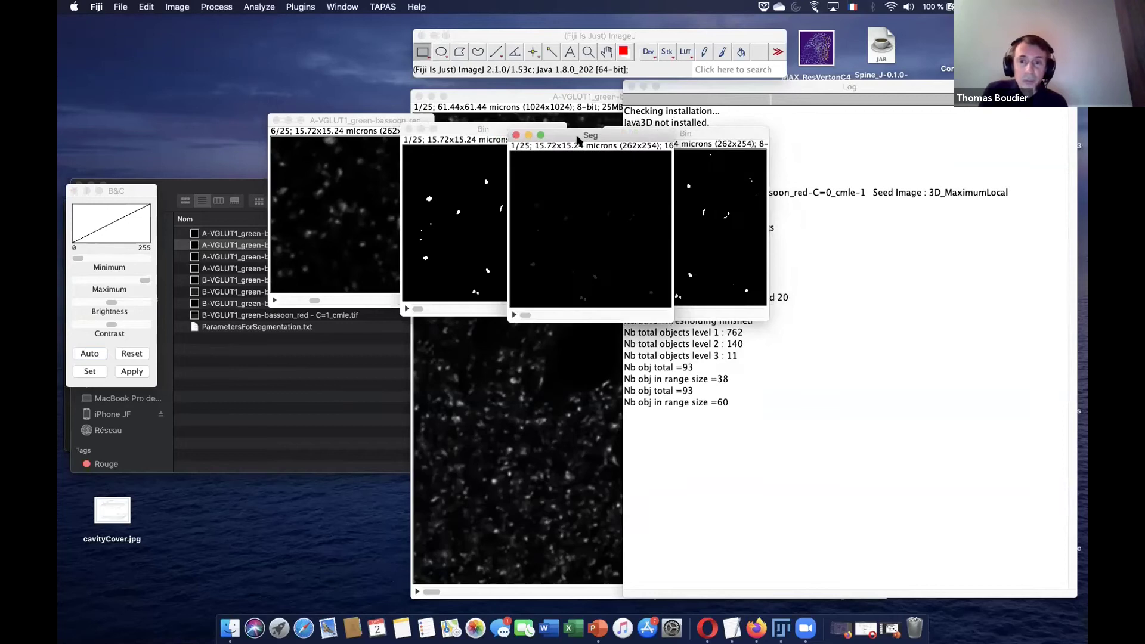
left_click(685, 52)
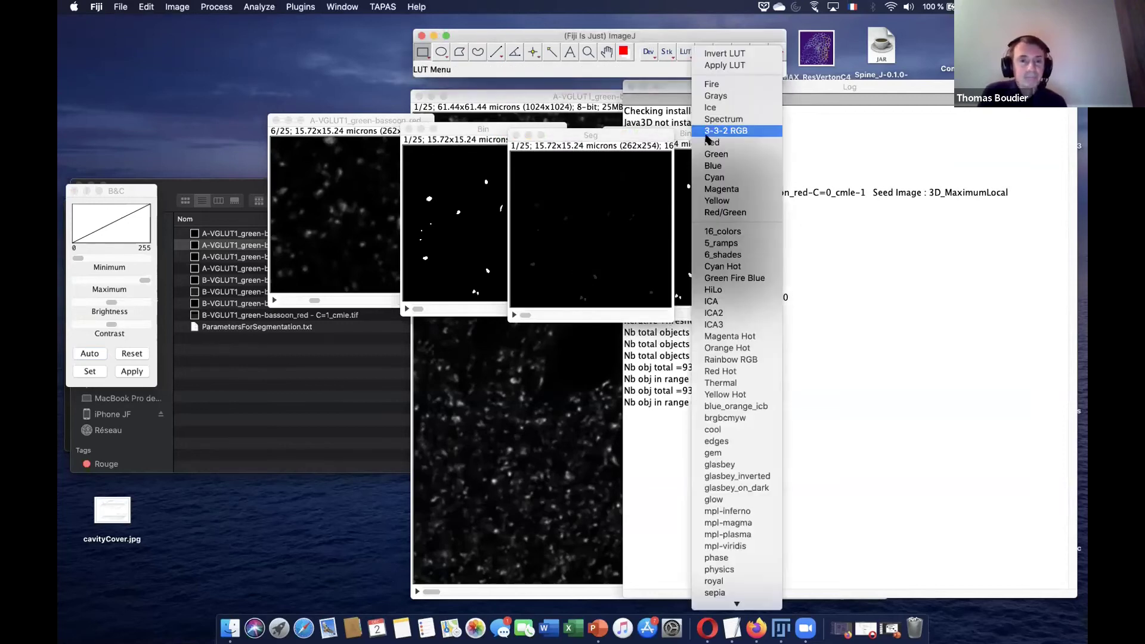
left_click(710, 131)
left_click_drag(523, 317, 559, 315)
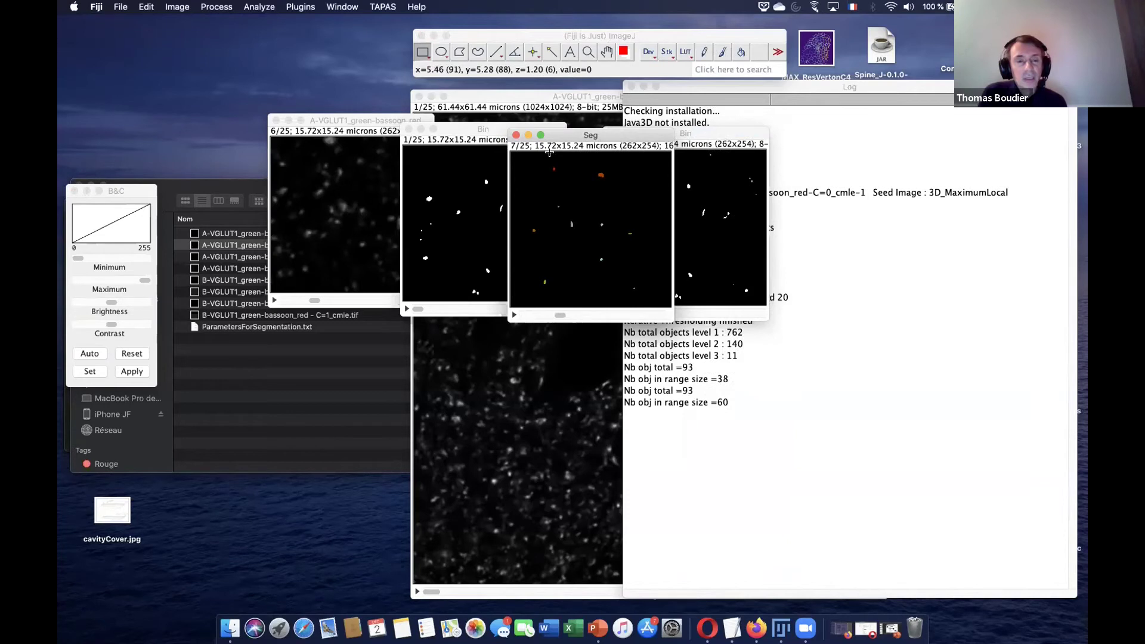
left_click_drag(576, 135, 595, 118)
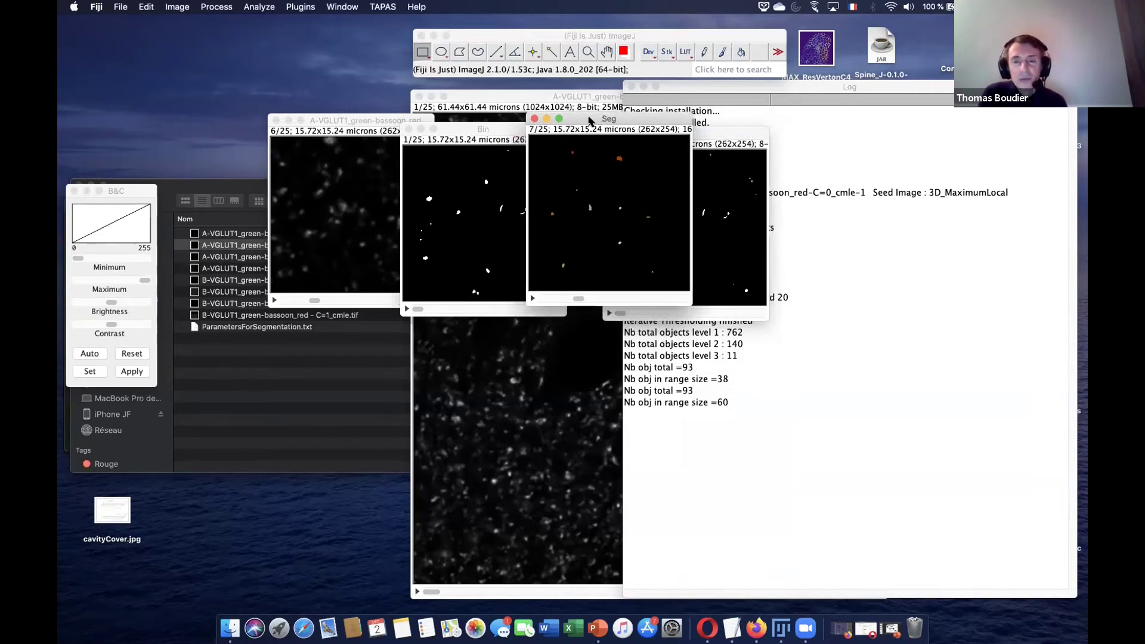
left_click(534, 118)
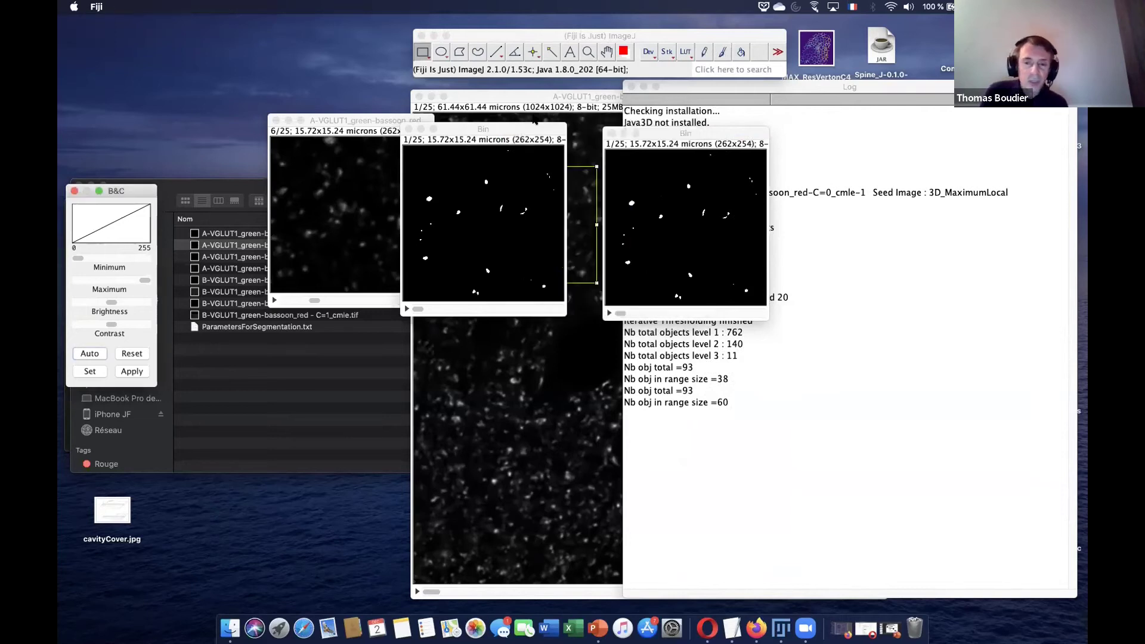
Preview a lower threshold of 58 on the cropped stack, reset it and close the threshold settings.
left_click(370, 121)
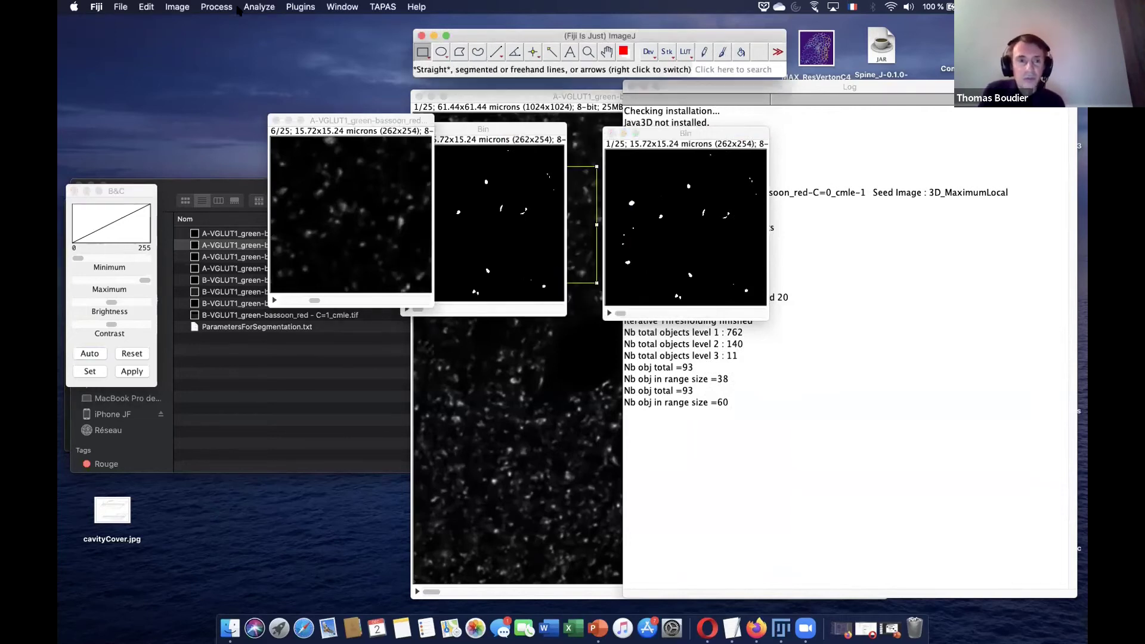
left_click(178, 6)
mouse_move(203, 40)
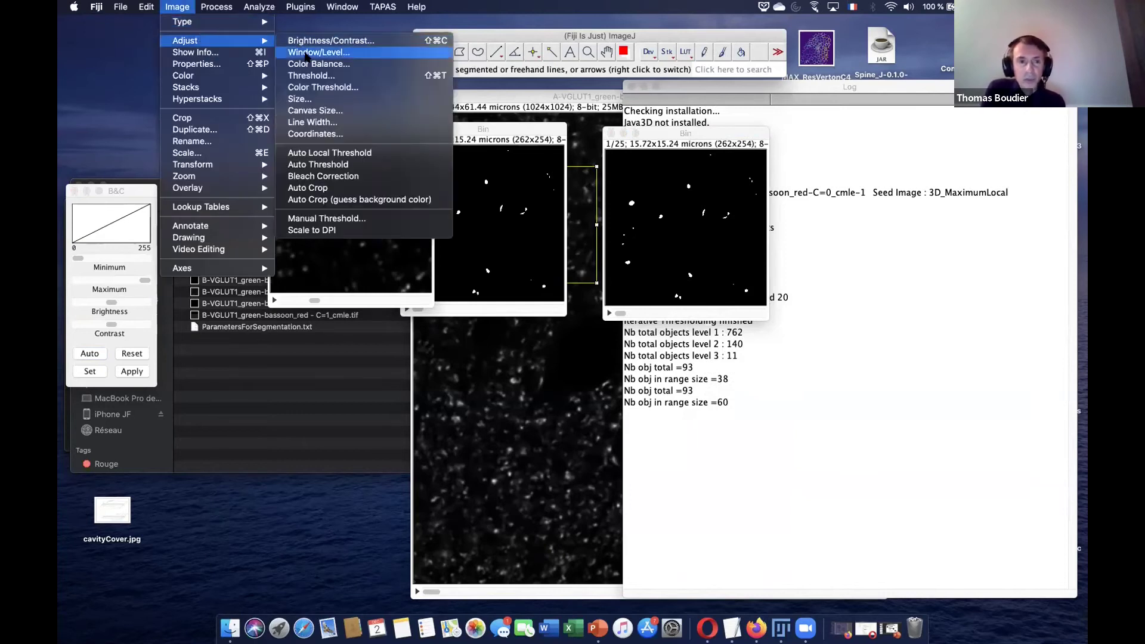
left_click(311, 75)
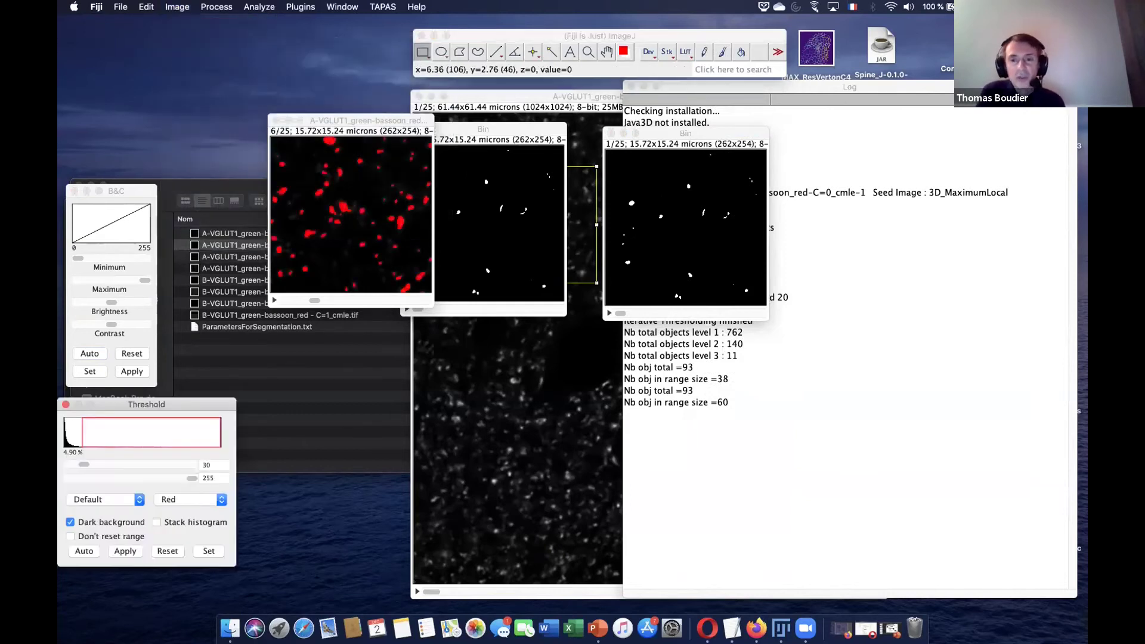
mouse_move(83, 464)
left_mouse_down()
mouse_move(115, 468)
mouse_move(98, 466)
left_mouse_up()
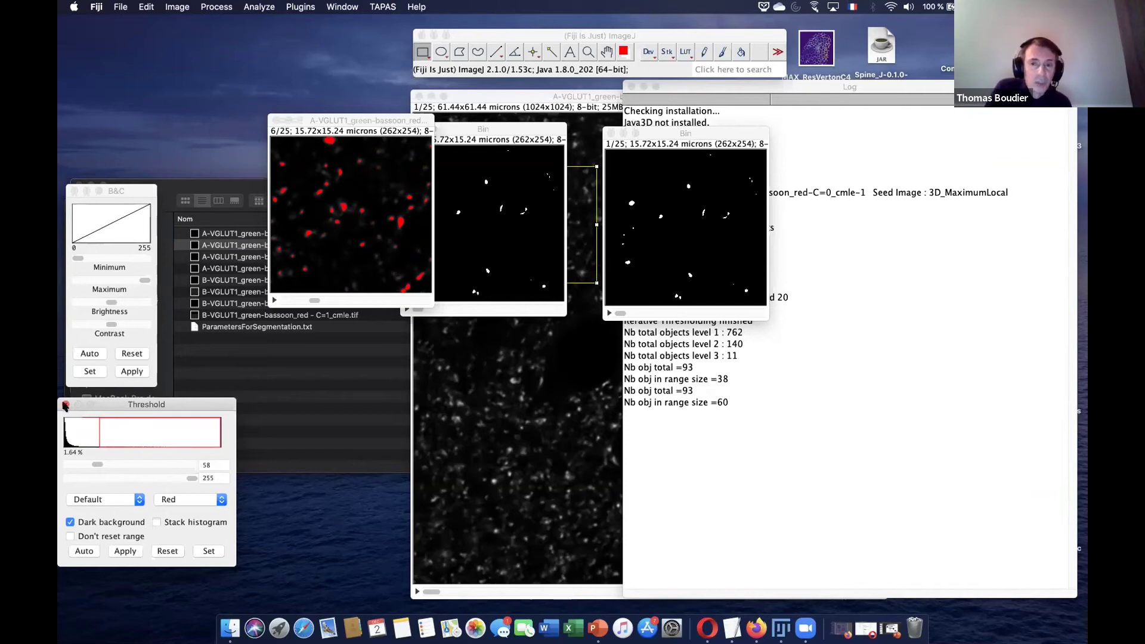
left_click(166, 550)
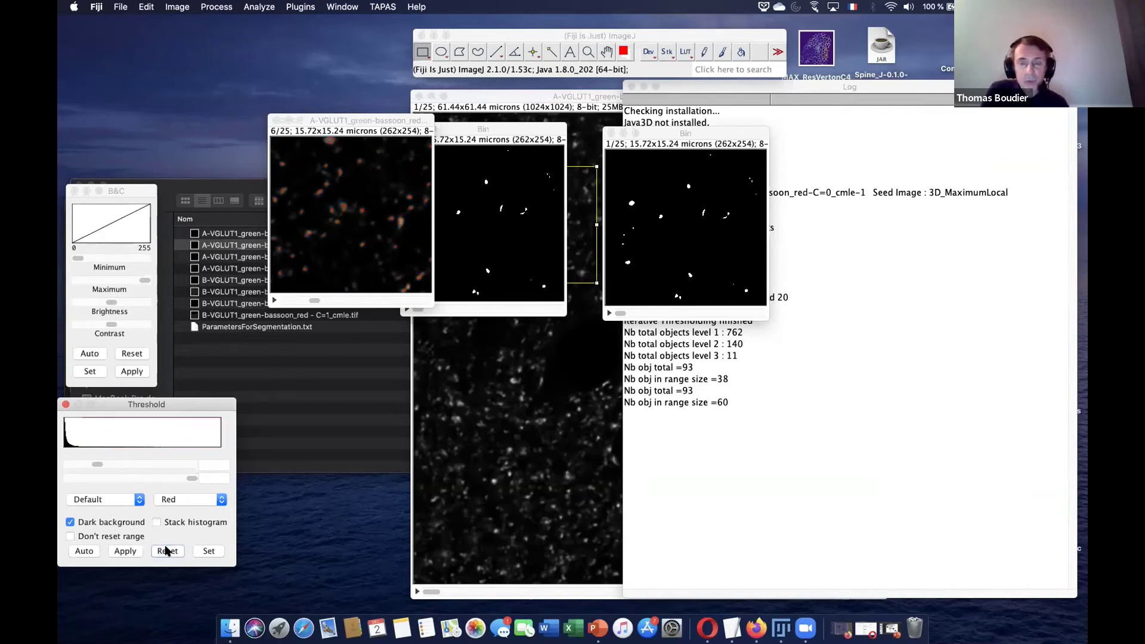
left_click(66, 404)
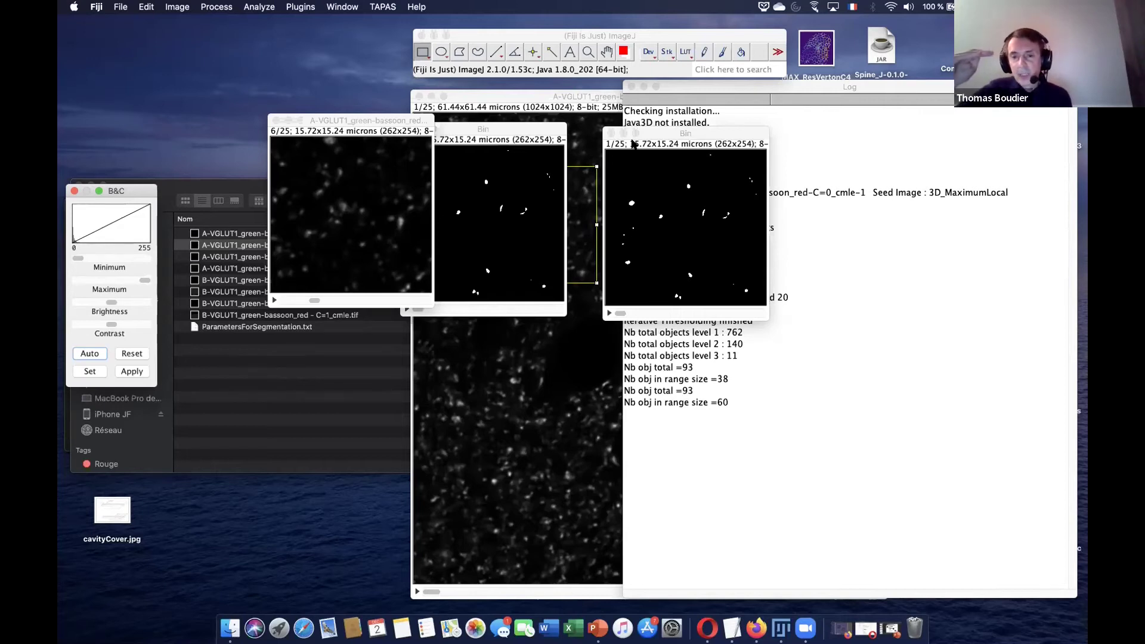
Switch to PowerPoint to show the 3D Iterative thresholding slide.
left_click(595, 624)
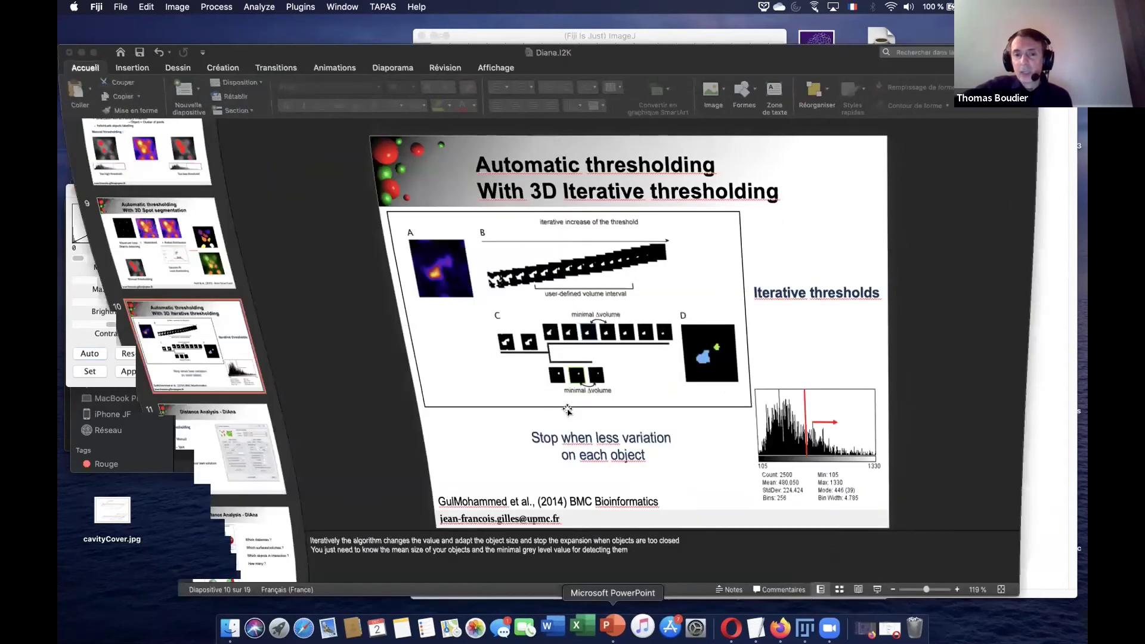
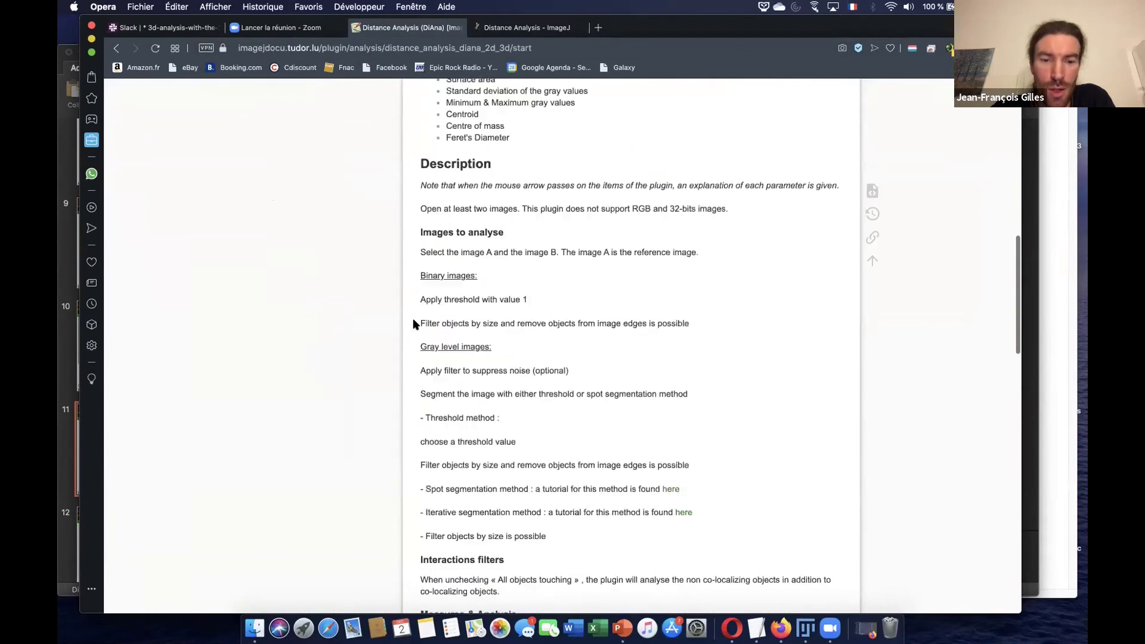
Read the DiAna documentation page in Opera from the description to the change log, and highlight the Installation heading.
scroll(415, 324, "down", 5)
scroll(415, 324, "up", 5)
scroll(416, 323, "down", 1)
scroll(416, 324, "down", 9)
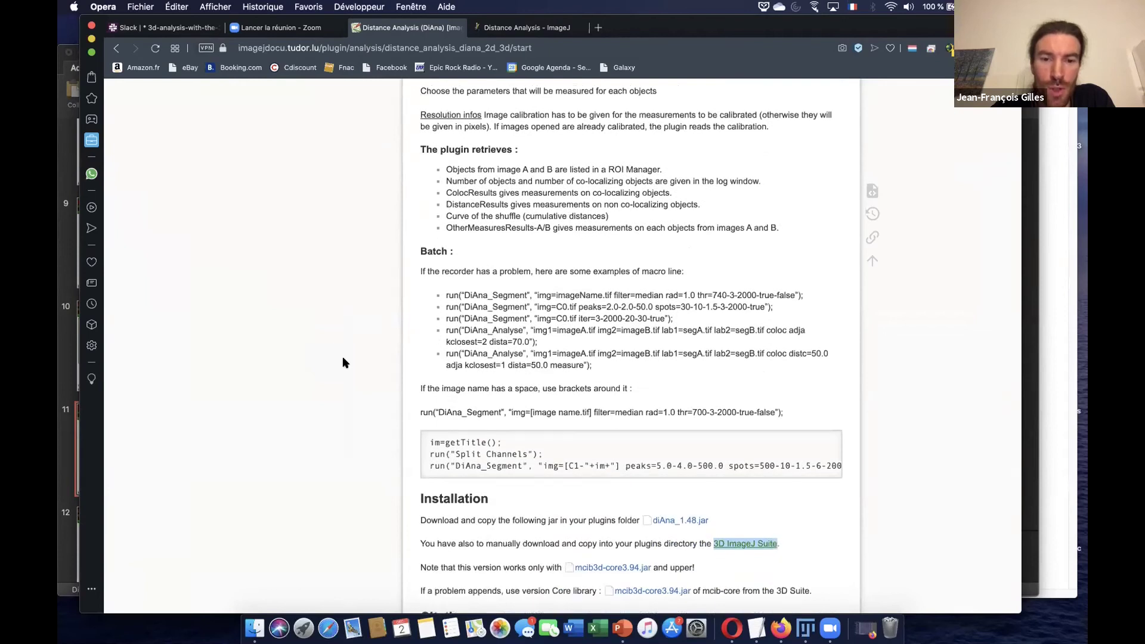
scroll(342, 360, "down", 2)
scroll(377, 266, "down", 5)
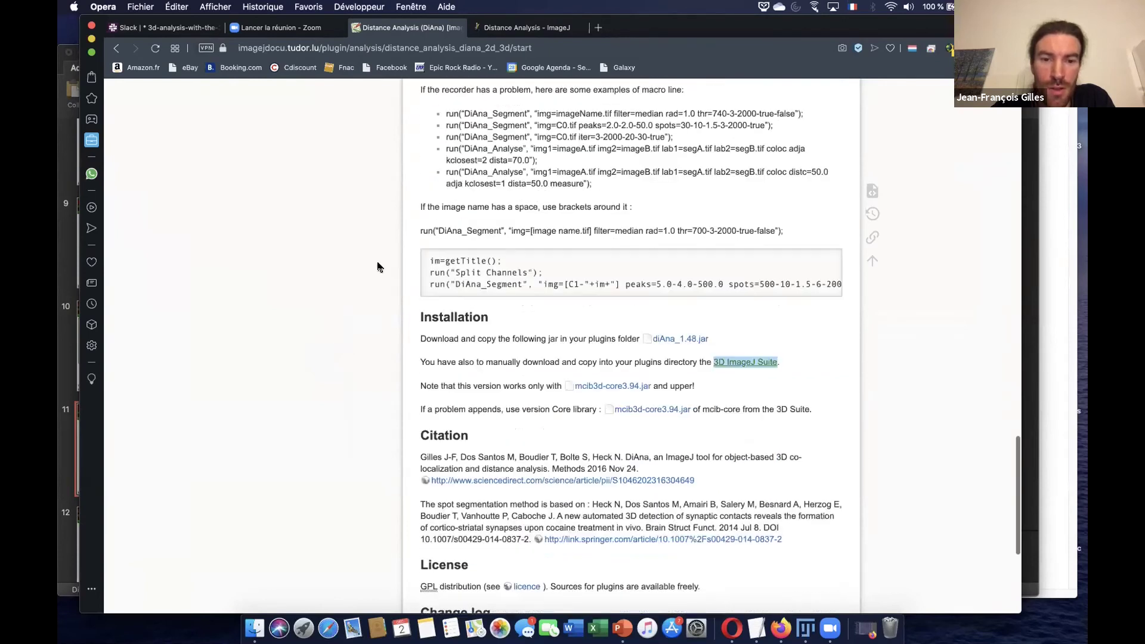
scroll(378, 267, "down", 1)
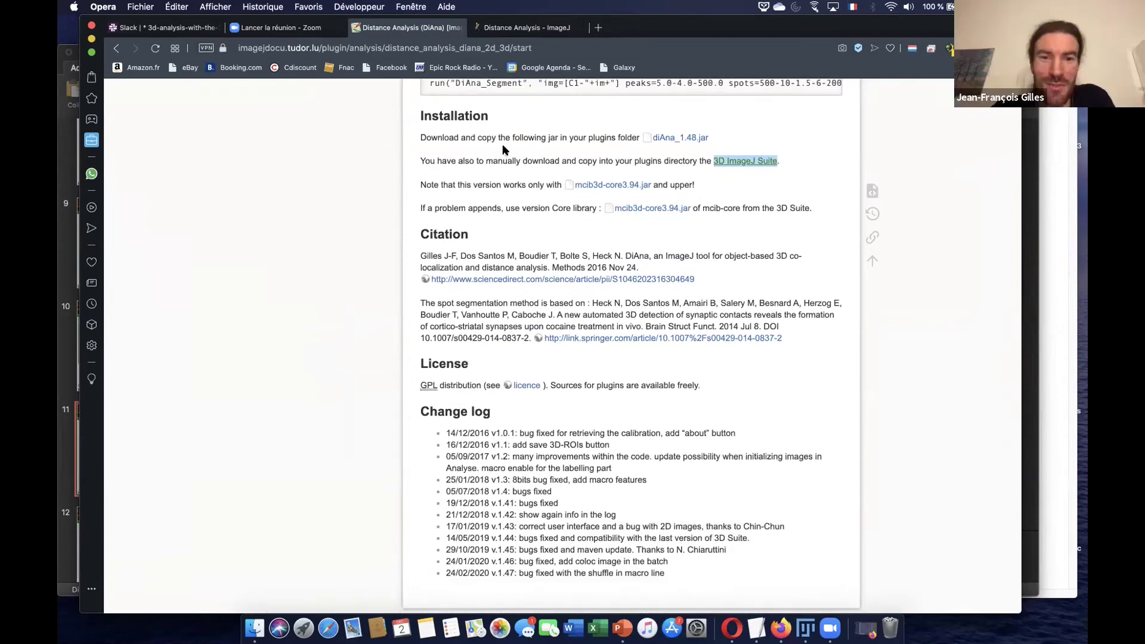
scroll(502, 145, "up", 1)
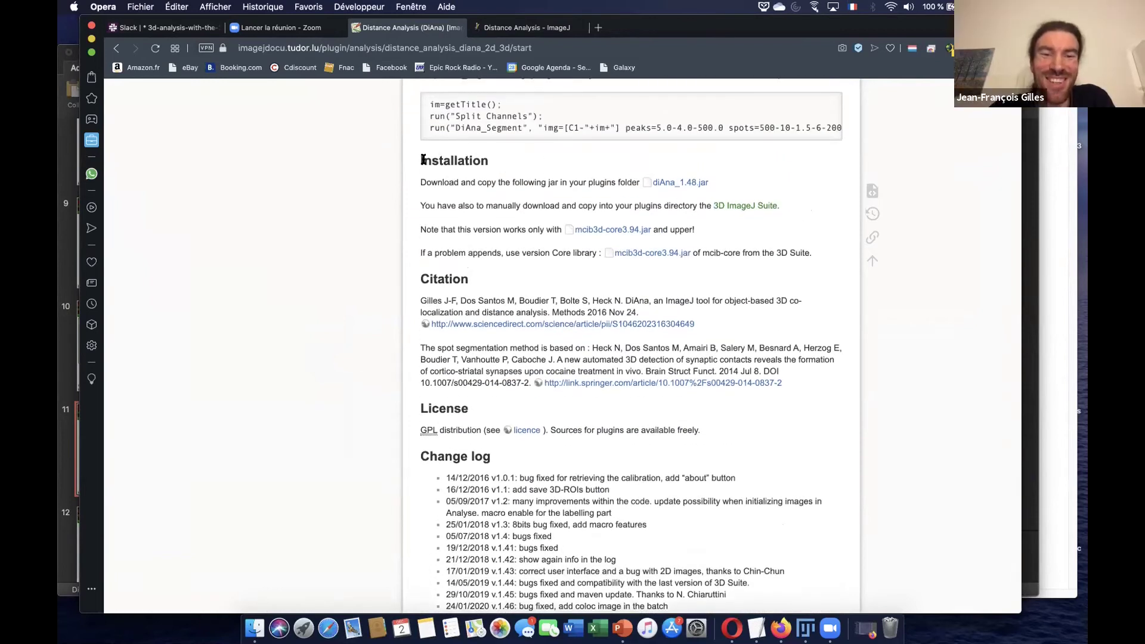
left_click_drag(422, 160, 483, 161)
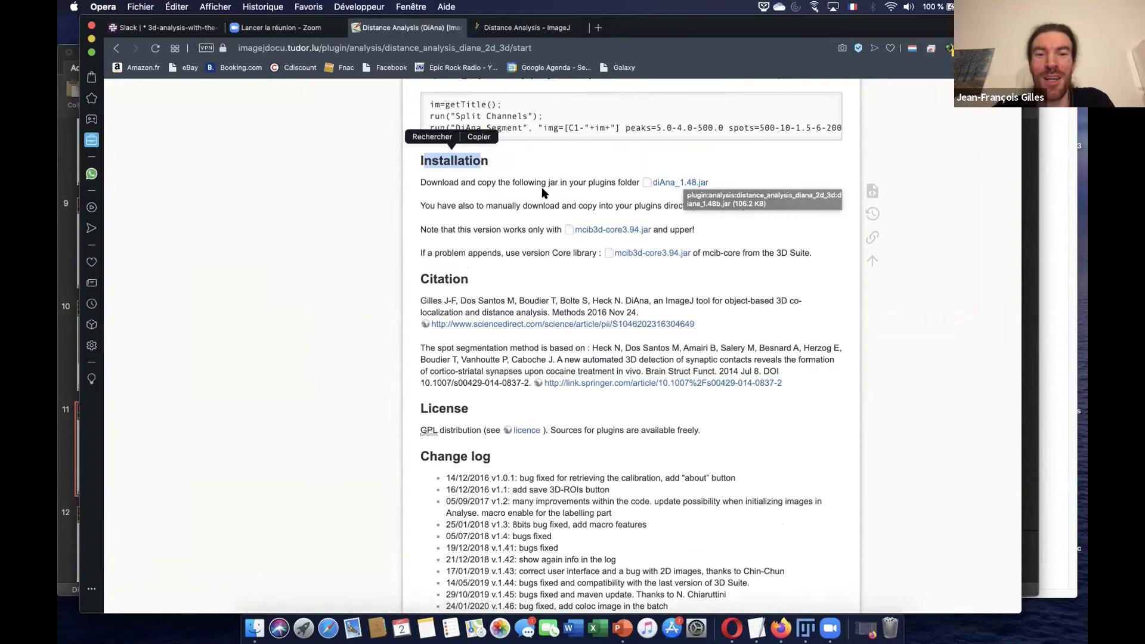
Put away the documentation browser and open the Documents folder in a new Finder tab, selecting the Fiji application there.
left_click(471, 186)
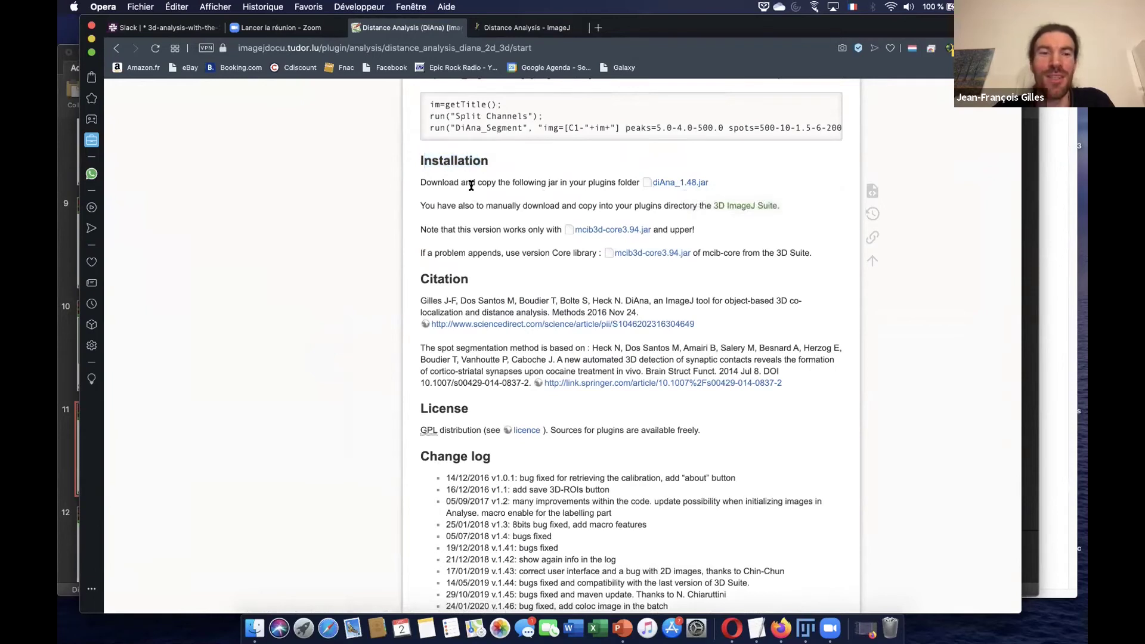
left_click(91, 40)
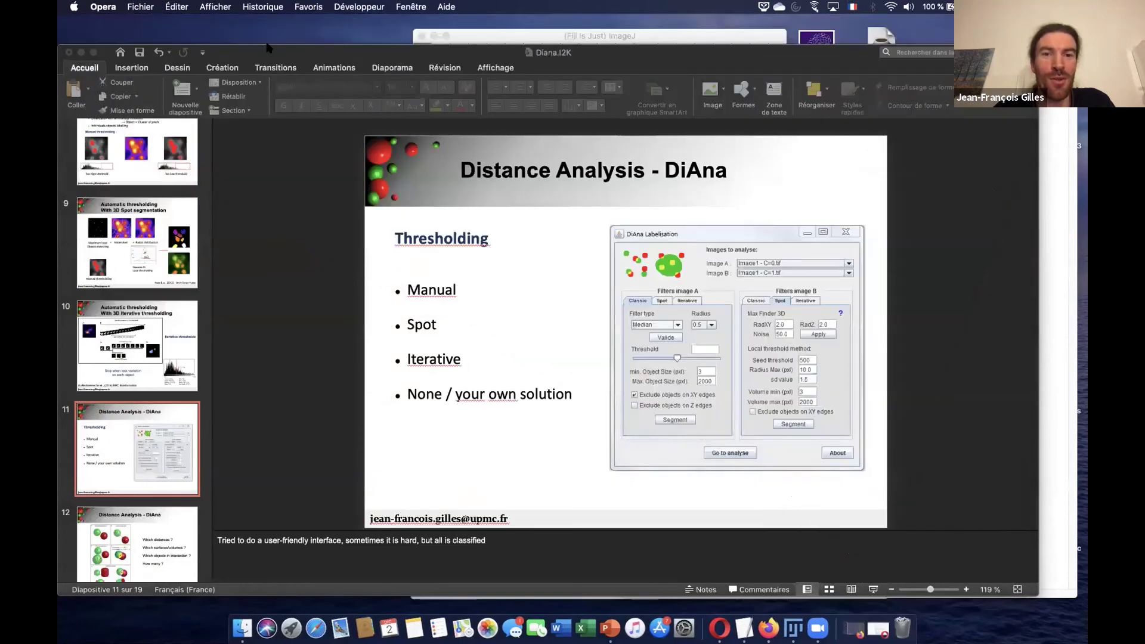
left_click(242, 628)
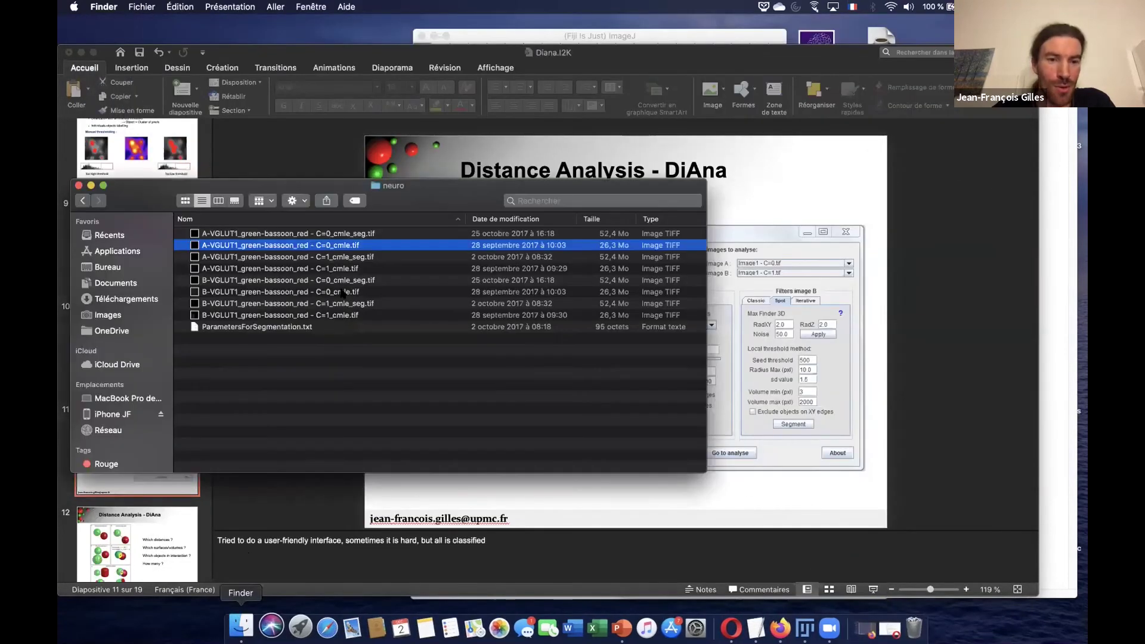
right_click(119, 285)
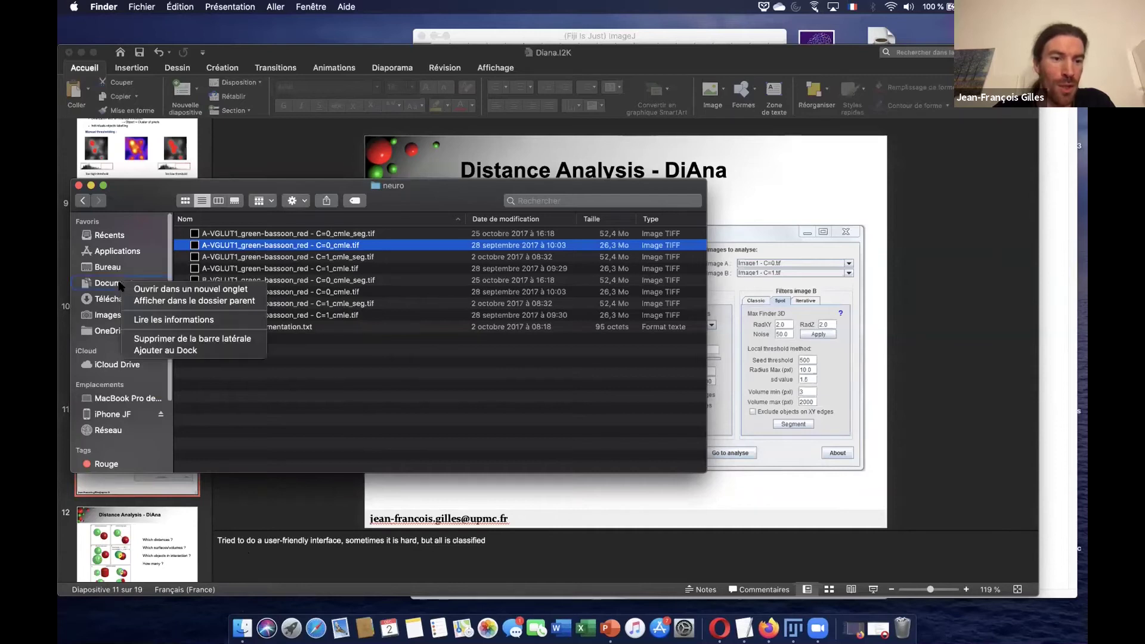
left_click(352, 251)
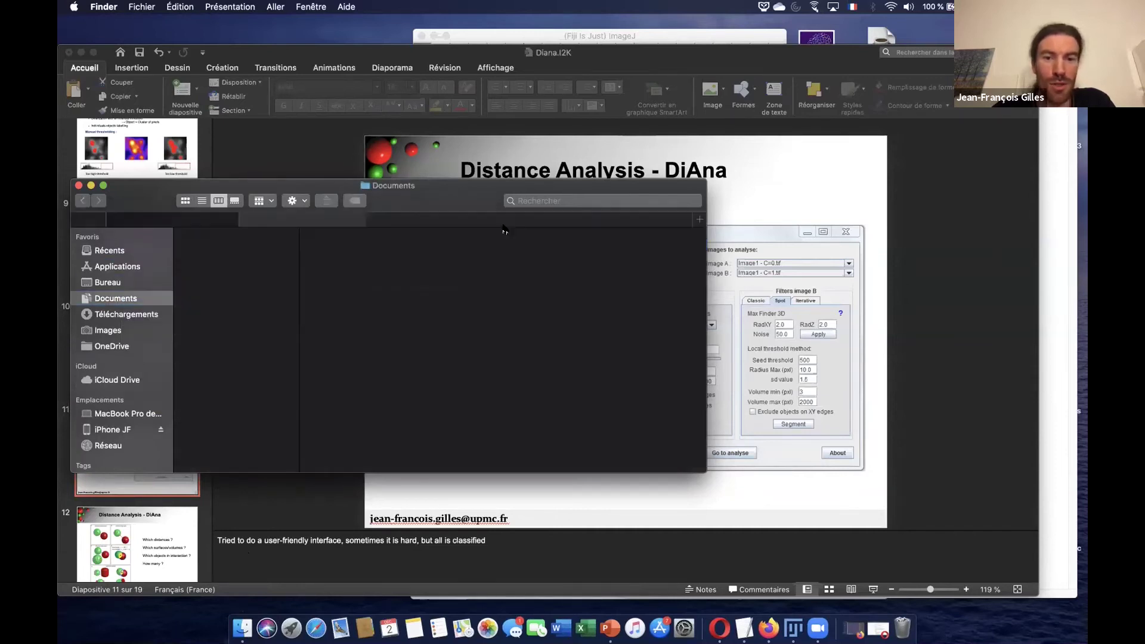
left_click(195, 290)
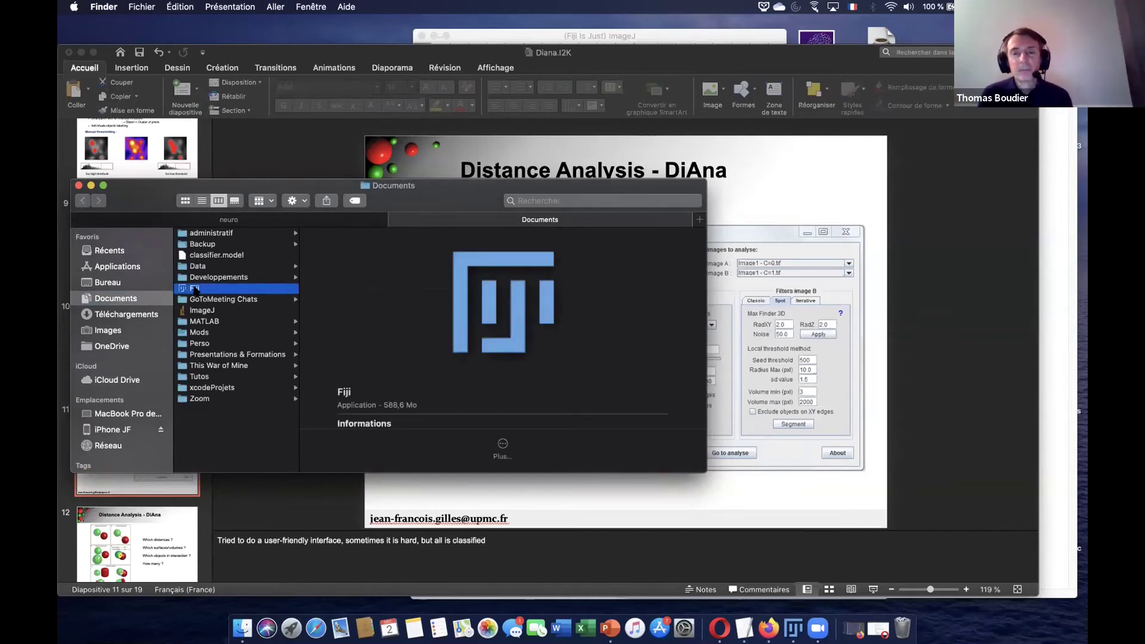
Browse the plugins folder inside the Fiji application package, and close that tab to return to the neuro folder.
right_click(195, 289)
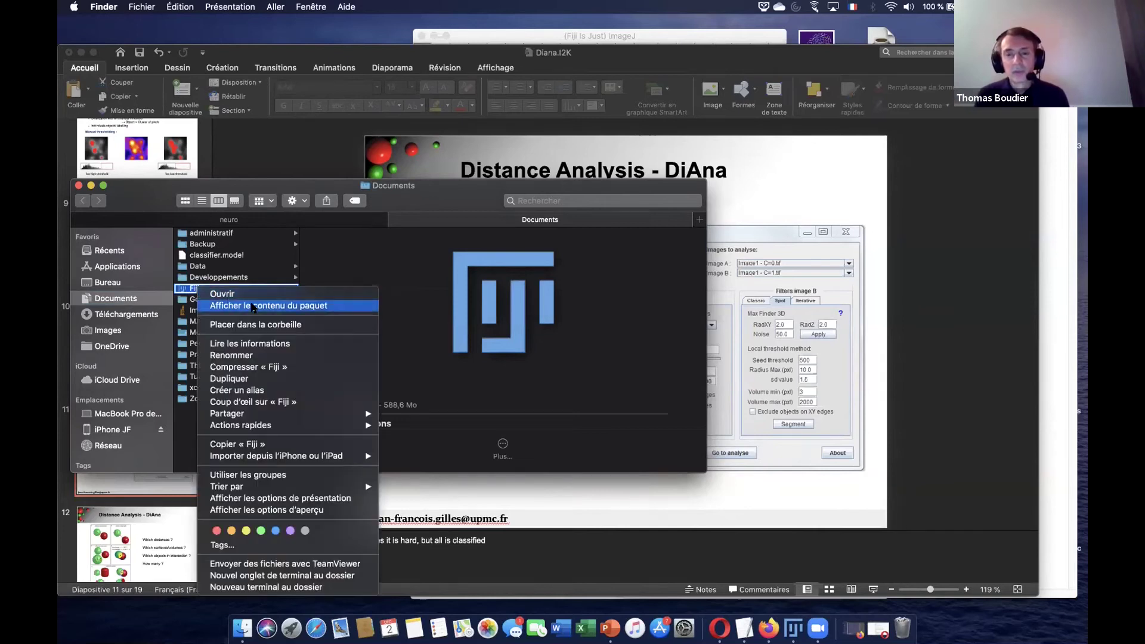
left_click(253, 306)
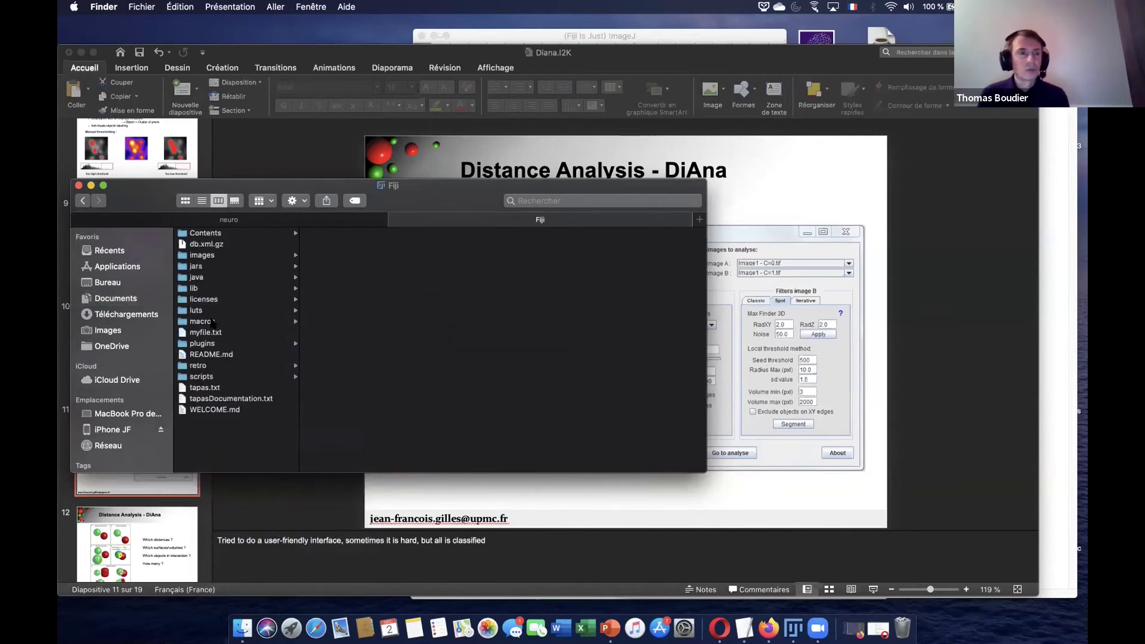
left_click(212, 345)
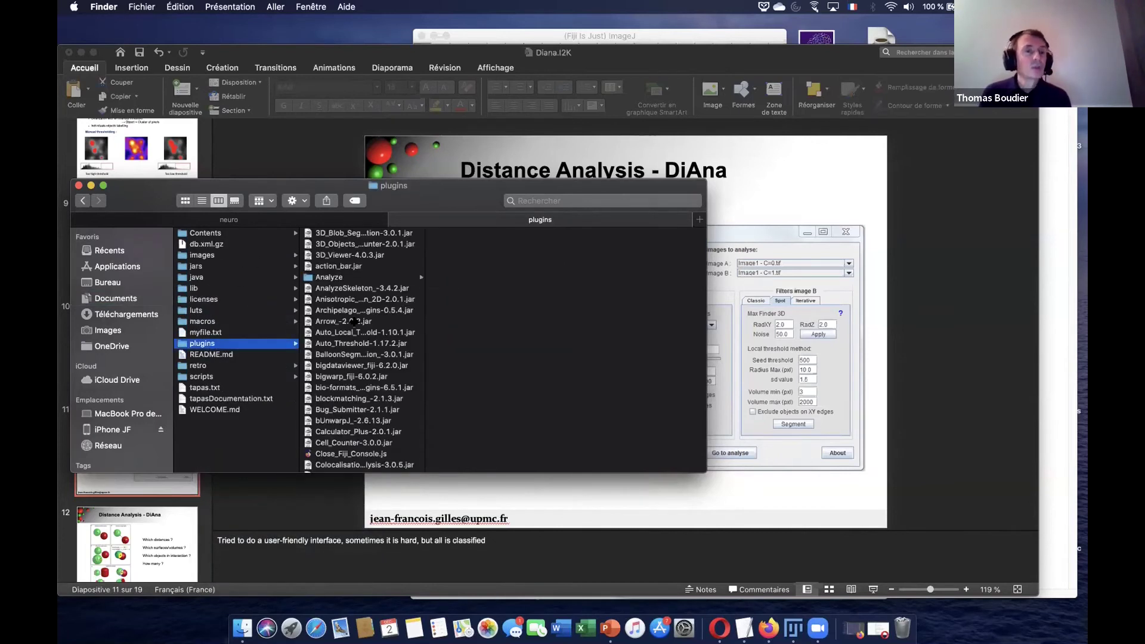
scroll(375, 419, "down", 20)
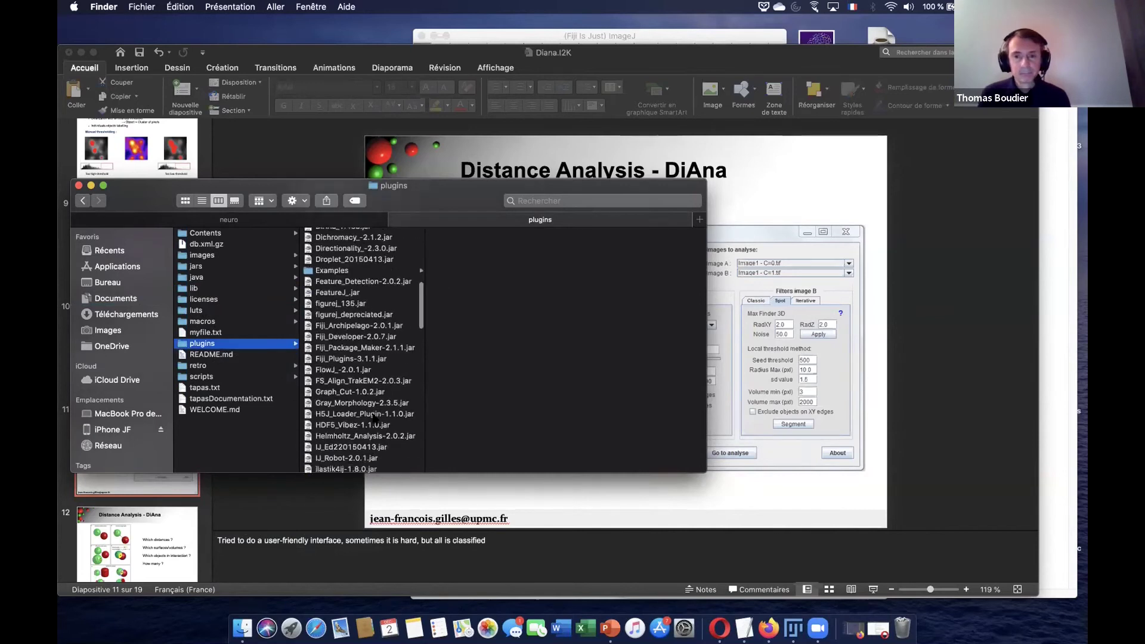
scroll(370, 313, "up", 15)
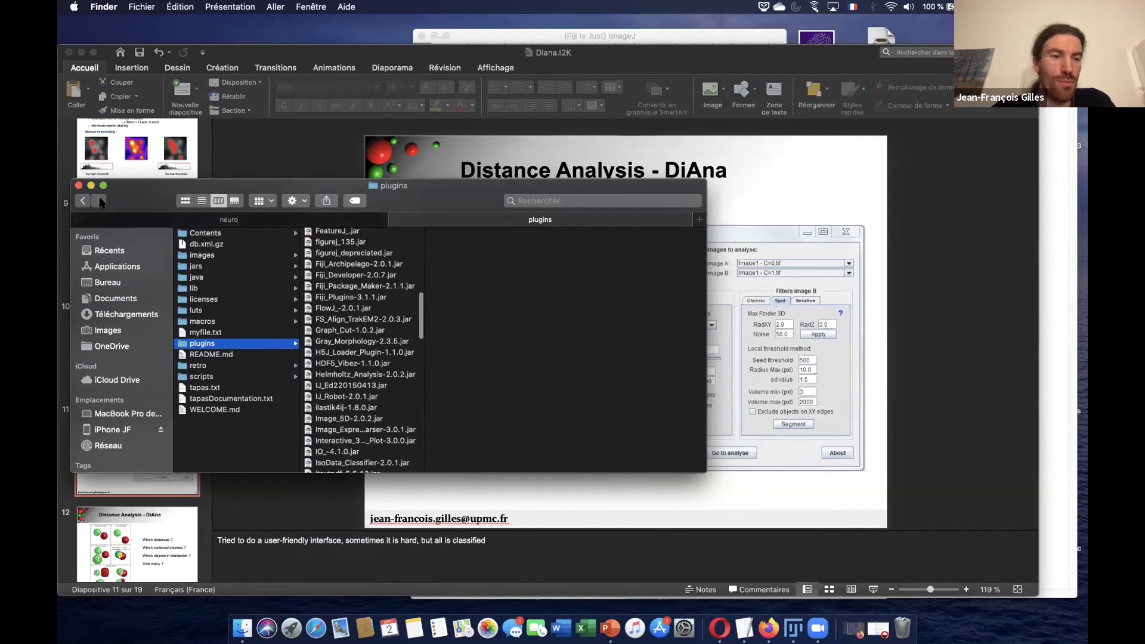
left_click(396, 220)
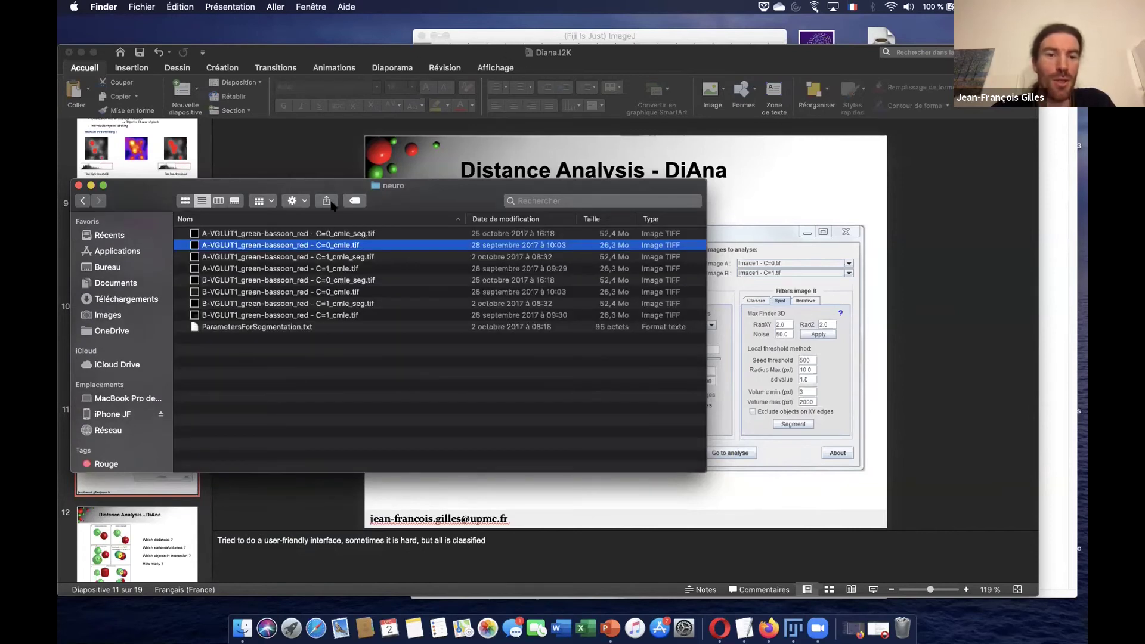
Open the C=0_cmle.tif and C=1_cmle.tif stacks of A-VGLUT1_green-bassoon_red in Fiji, and close the B&C window.
left_click(292, 270, "super")
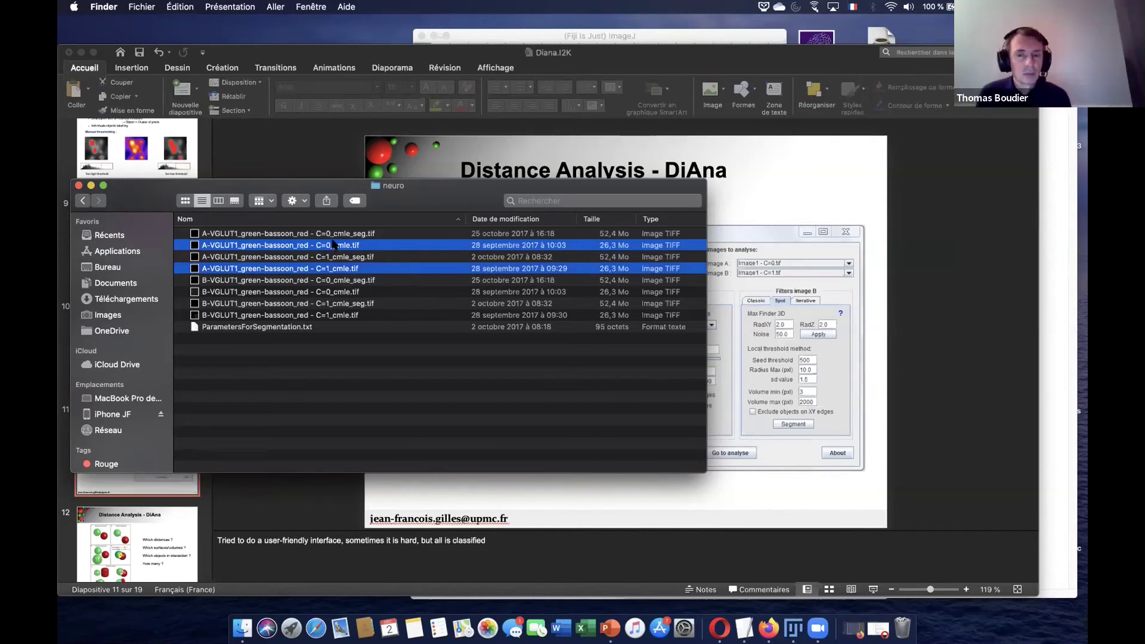
left_click_drag(339, 246, 517, 38)
left_click(517, 38)
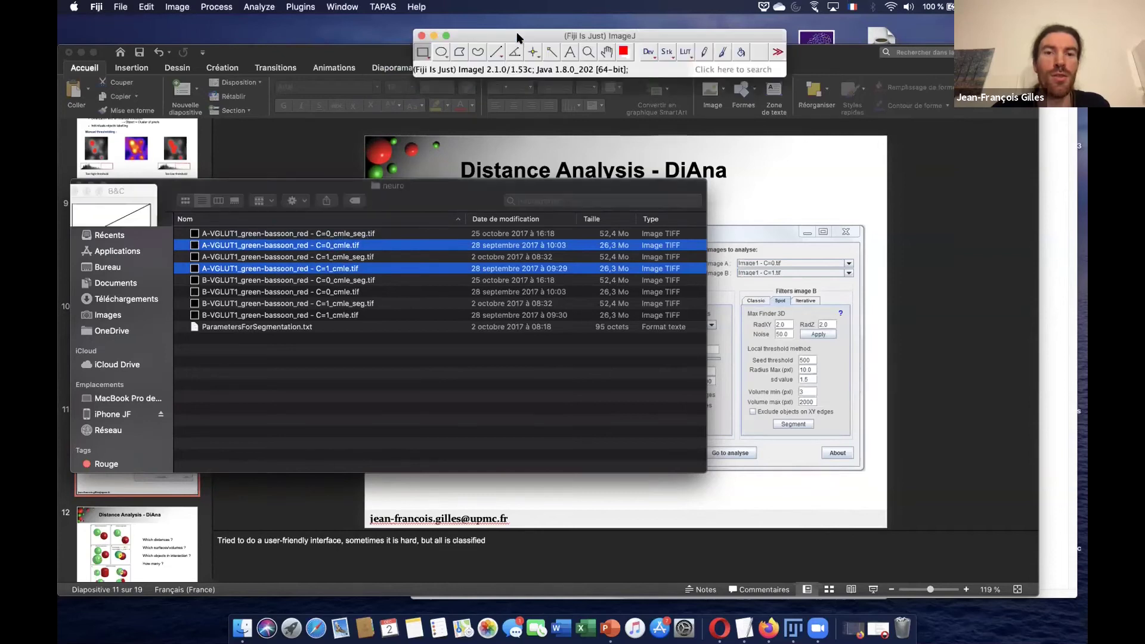
left_click_drag(322, 244, 537, 54)
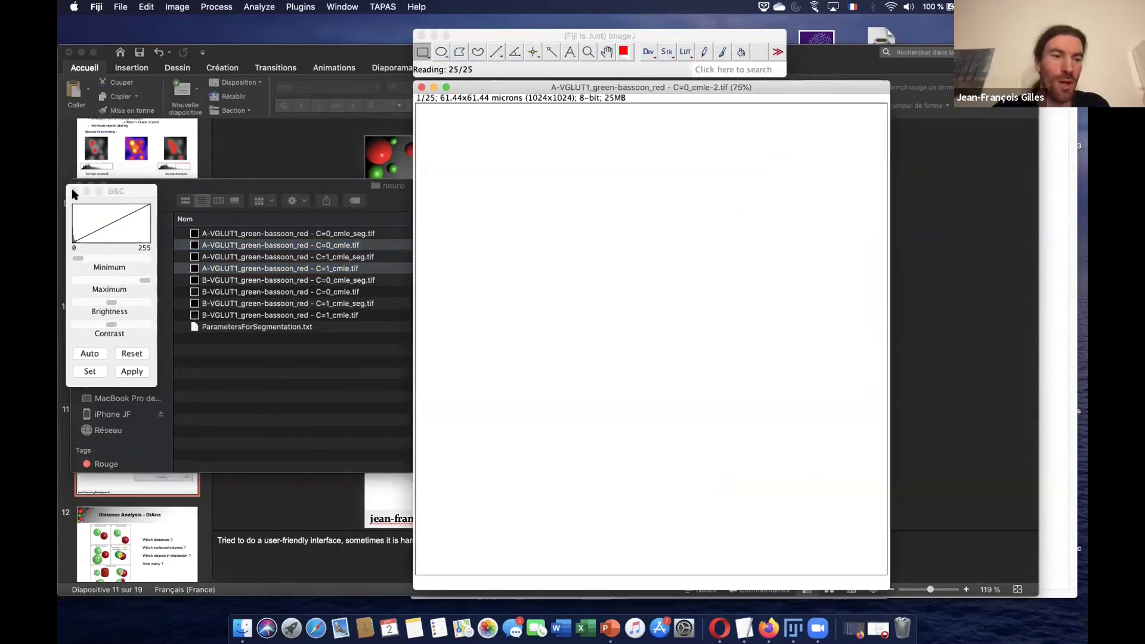
left_click(85, 191)
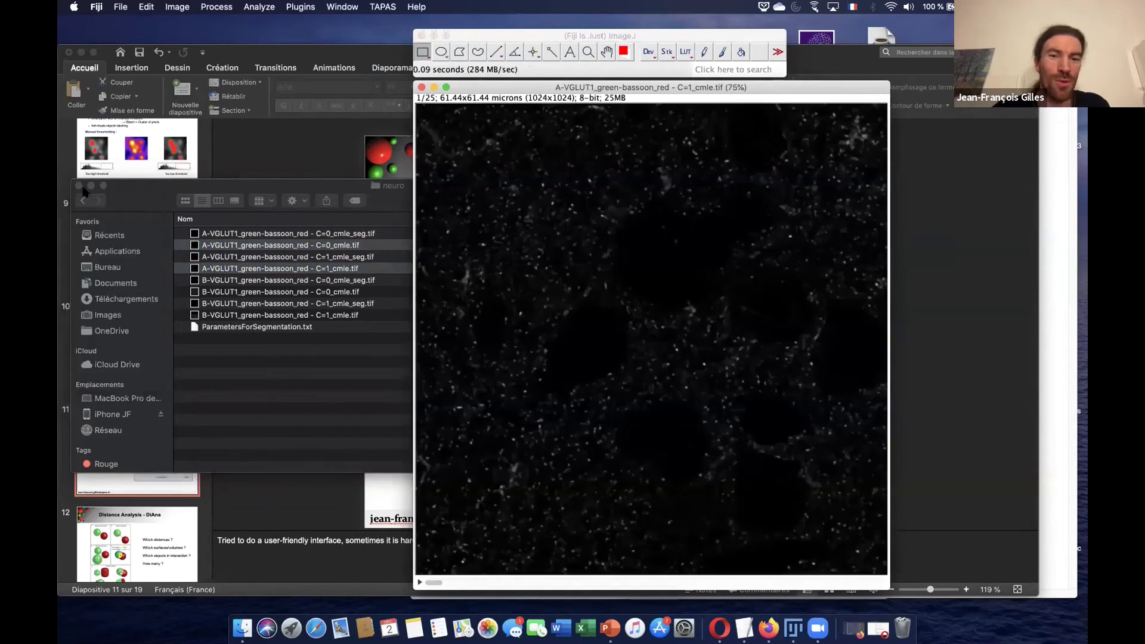
Try to run DiAna_Segment on the open images, and dismiss the Exception window.
left_click(499, 34)
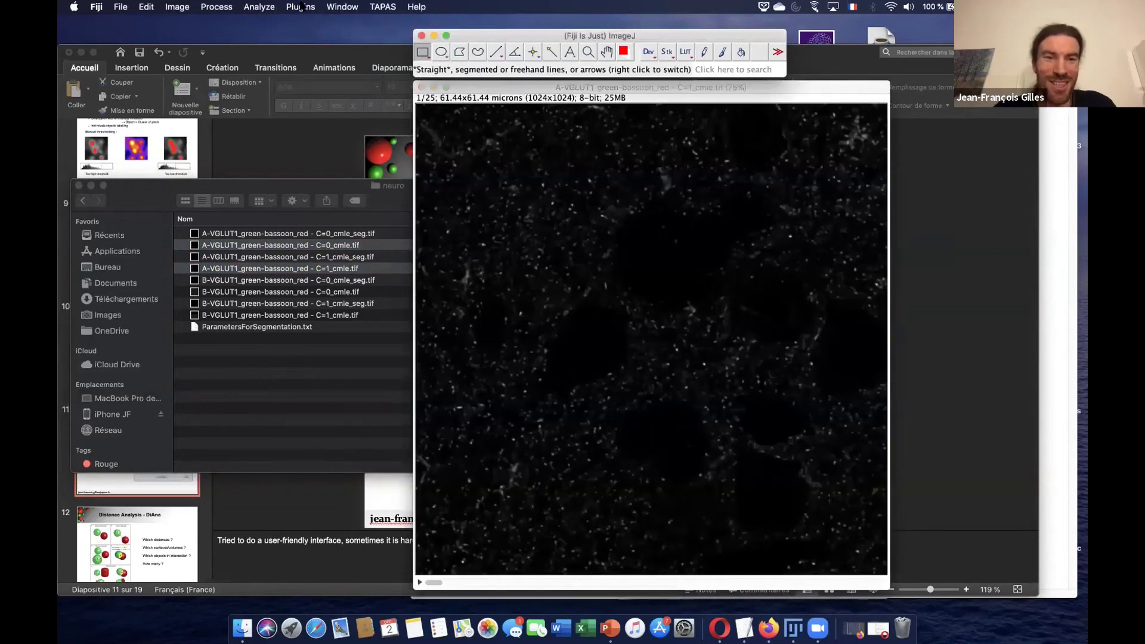
left_click(301, 8)
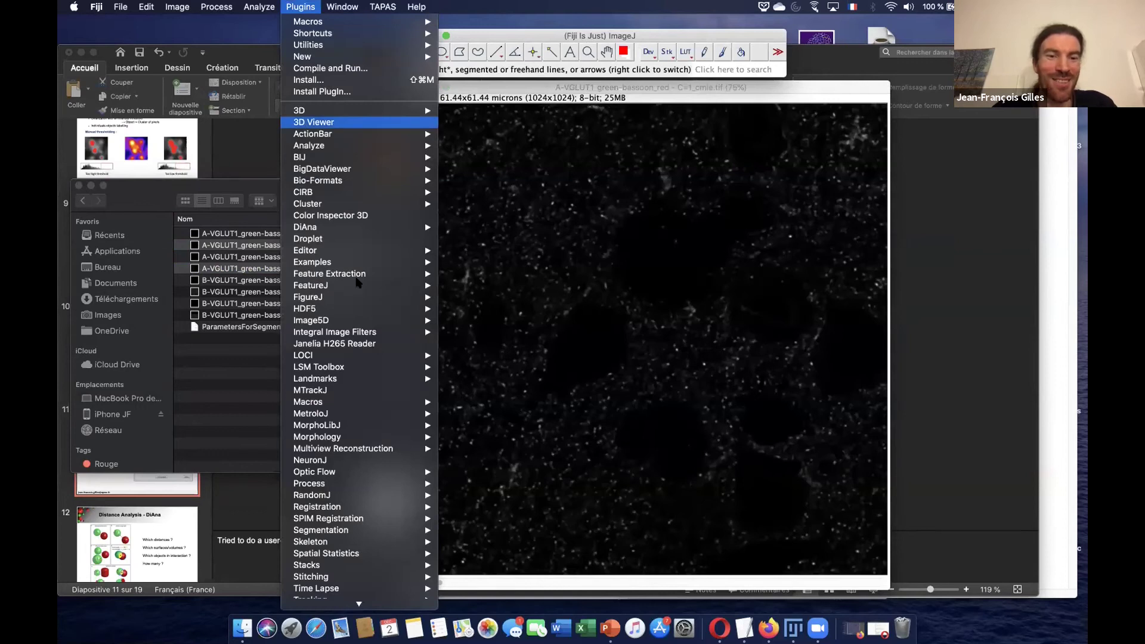
mouse_move(388, 228)
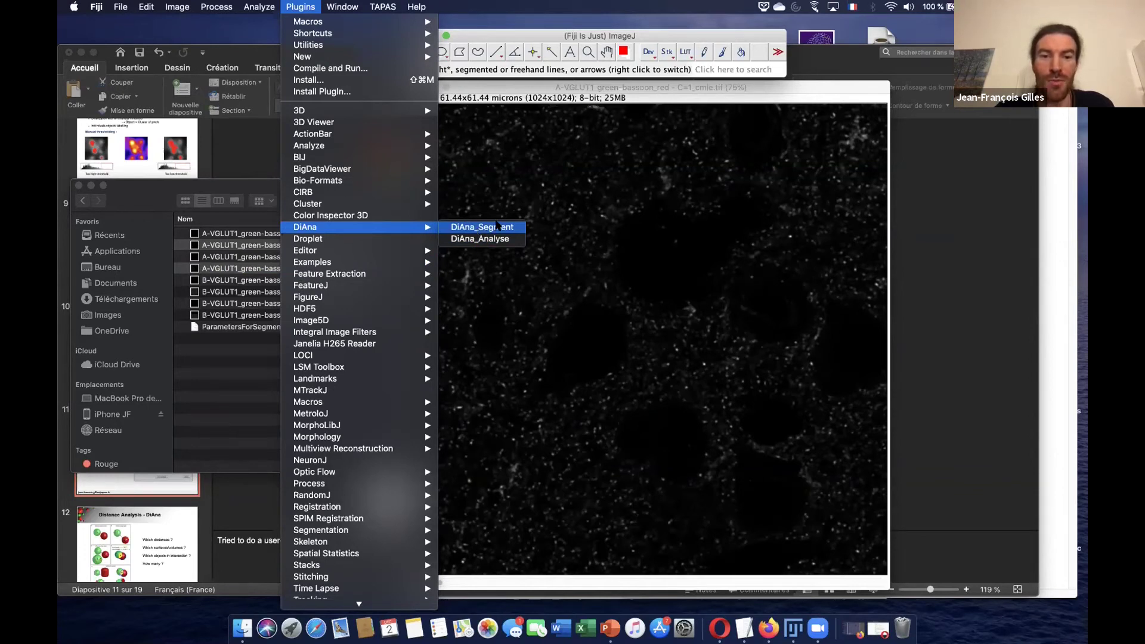
left_click(484, 229)
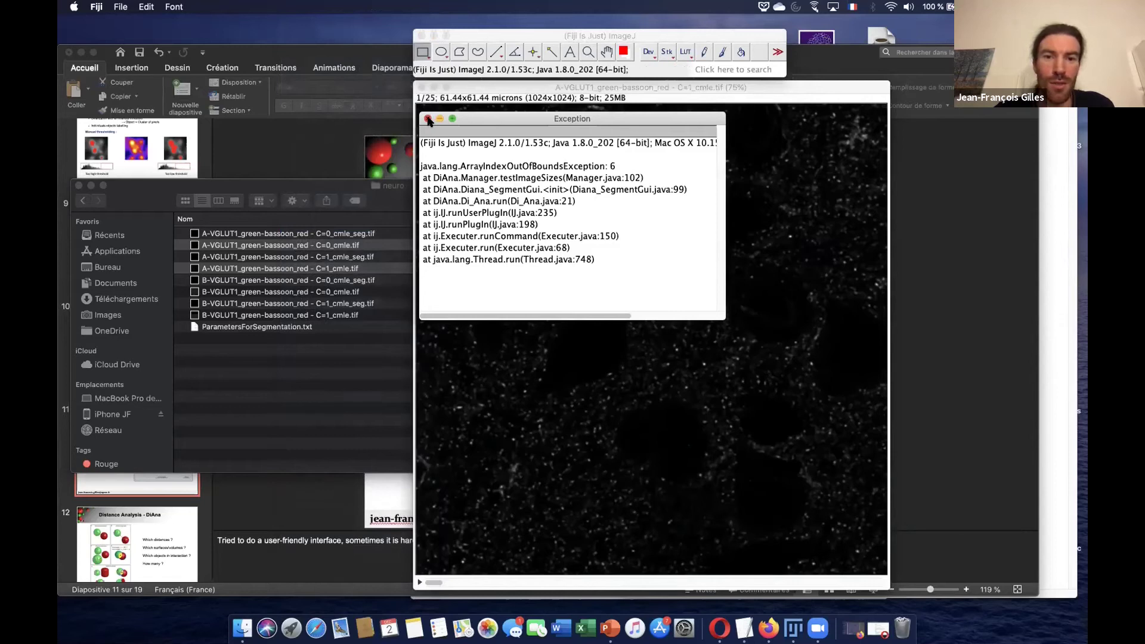
left_click(427, 119)
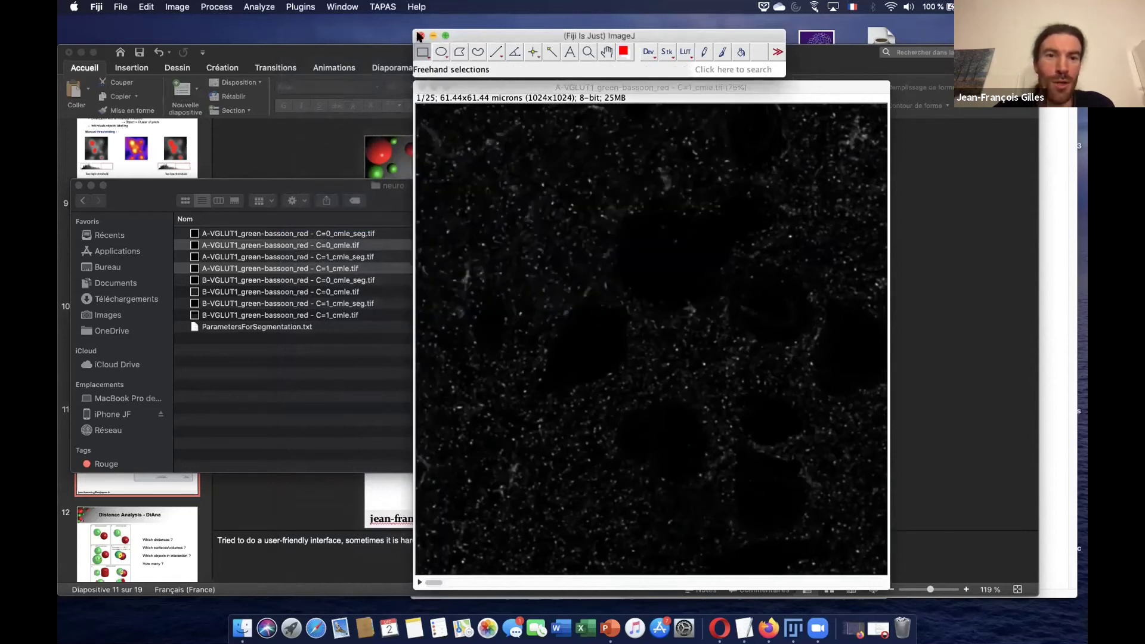
Quit Fiji and relaunch it from the Documents folder, opened in a new Finder tab.
left_click(420, 36)
left_click(510, 218)
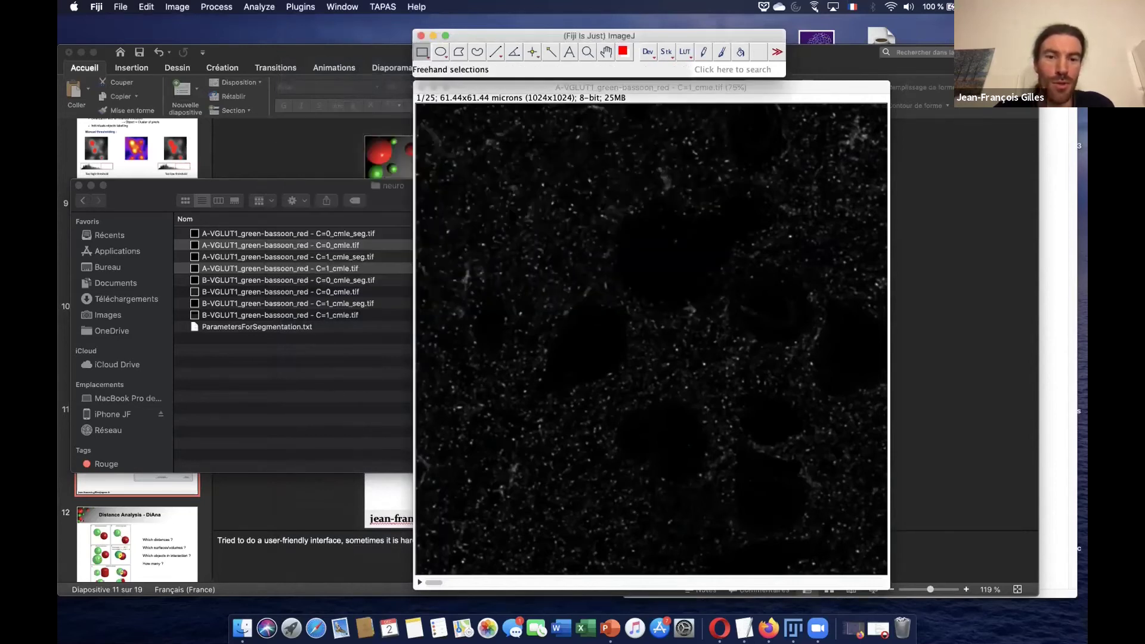
left_click(511, 204)
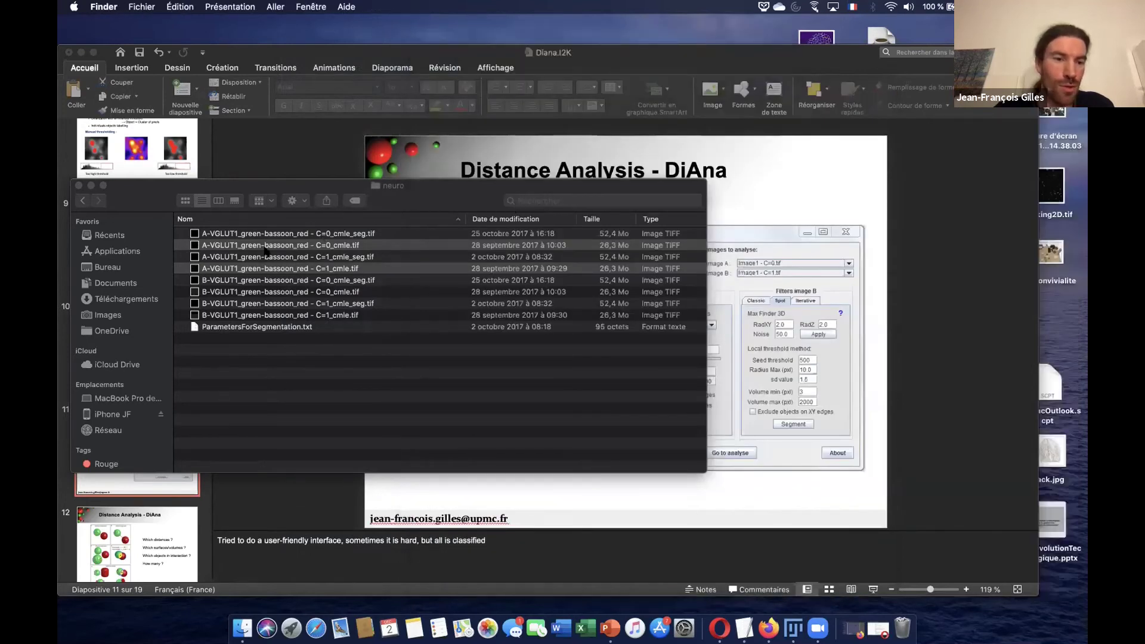
right_click(125, 284)
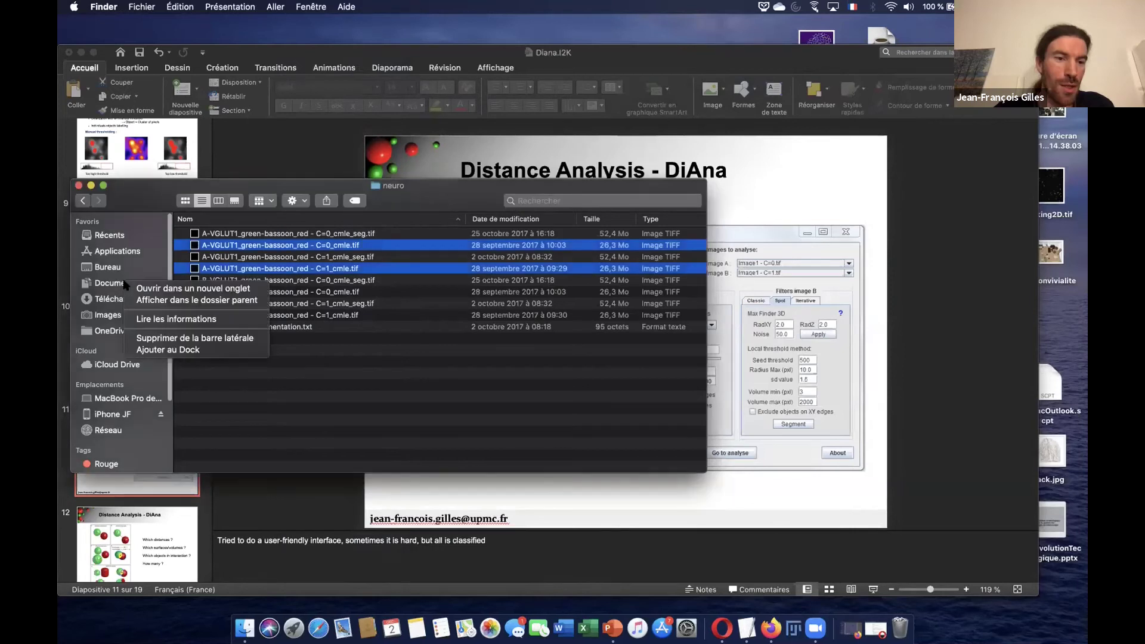
left_click(173, 289)
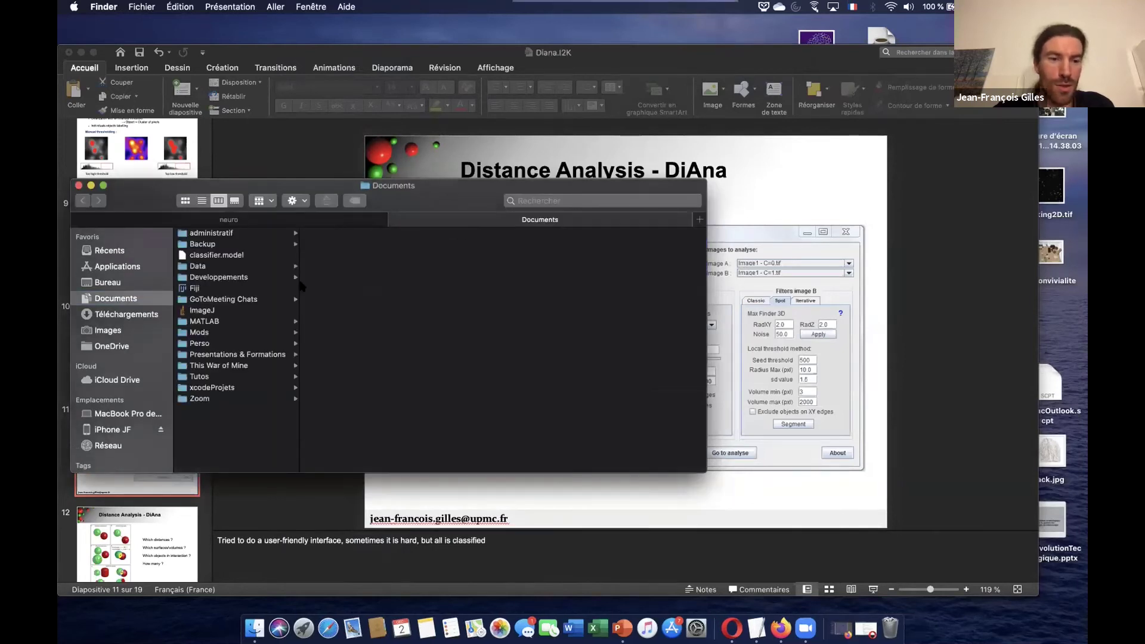
left_click(195, 289)
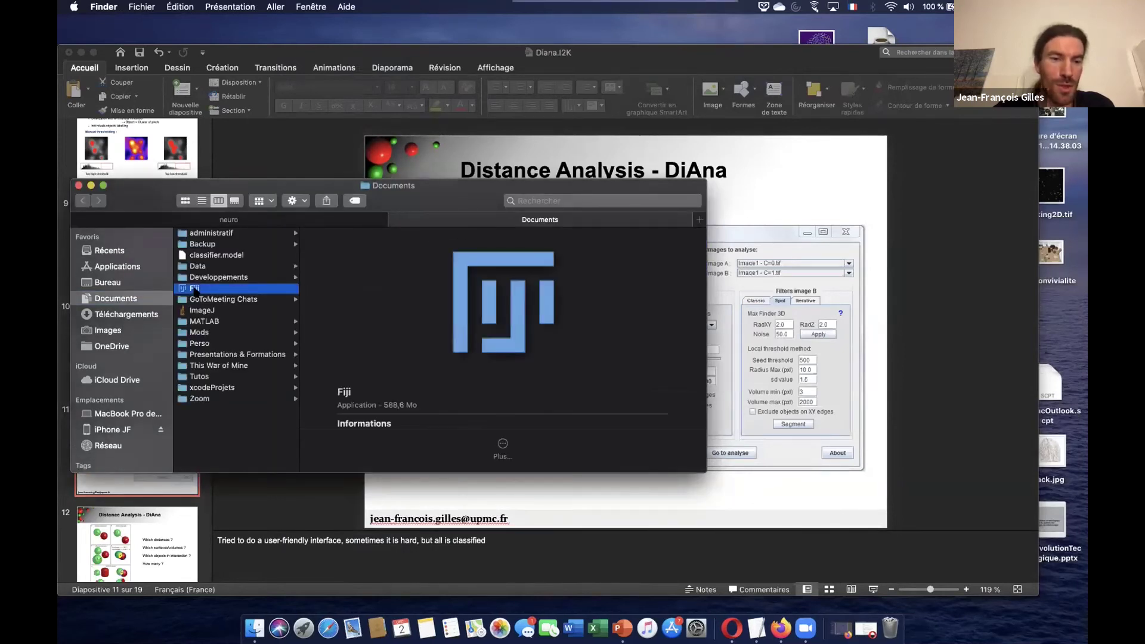
double_click(195, 290)
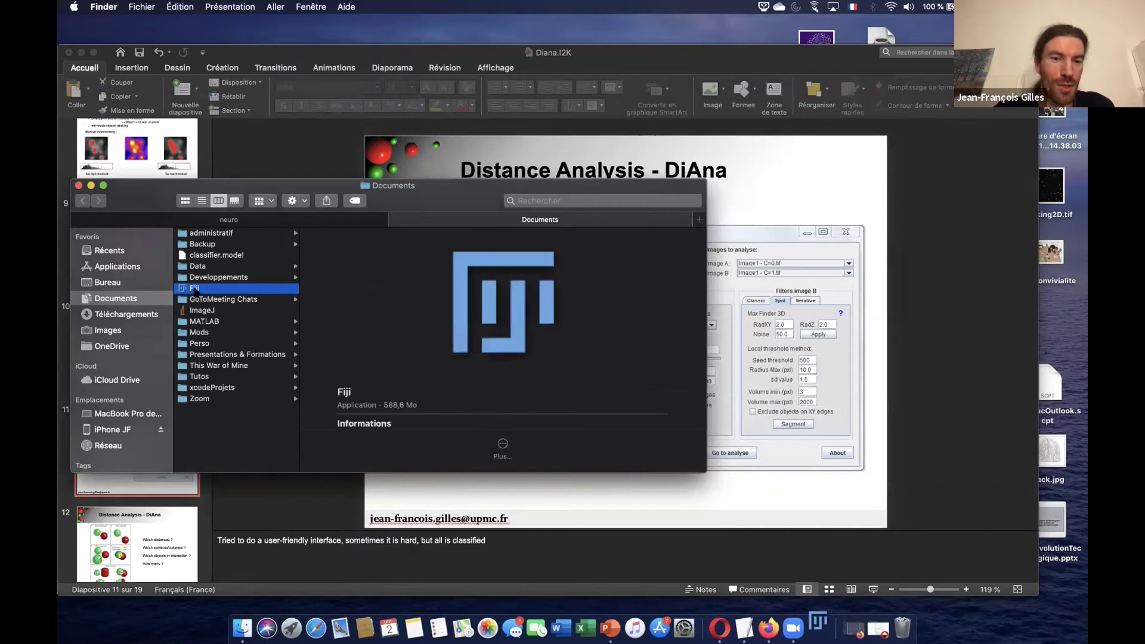
Open the A-VGLUT1_green-bassoon_red C=0_cmle.tif and C=1_cmle.tif stacks from the neuro folder in the restarted Fiji.
left_click(234, 220)
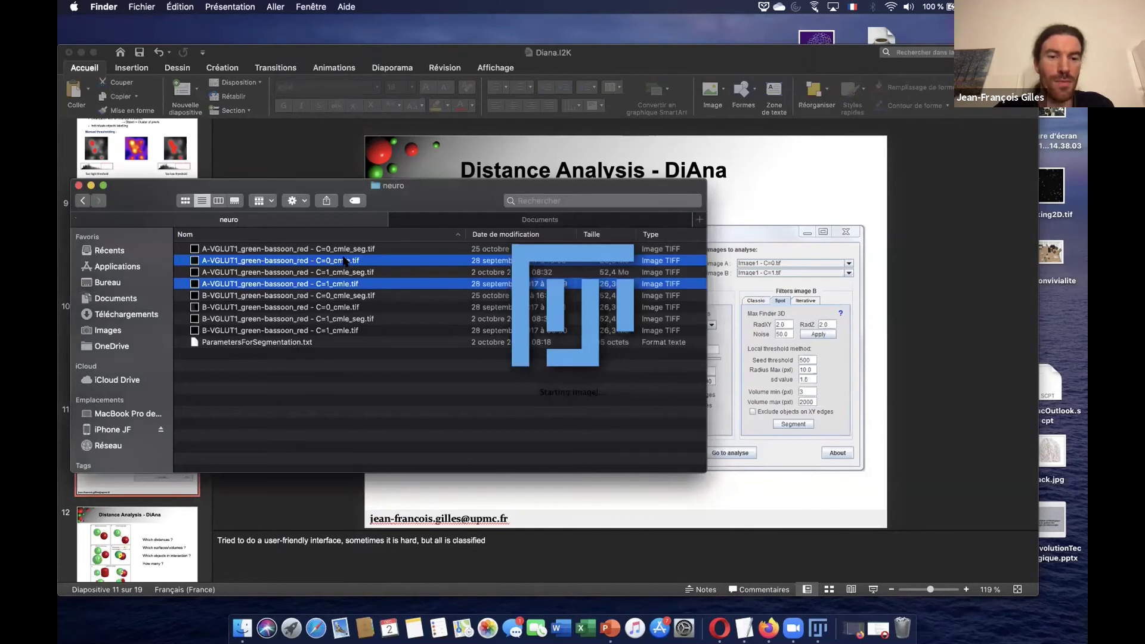
left_click_drag(345, 261, 548, 48)
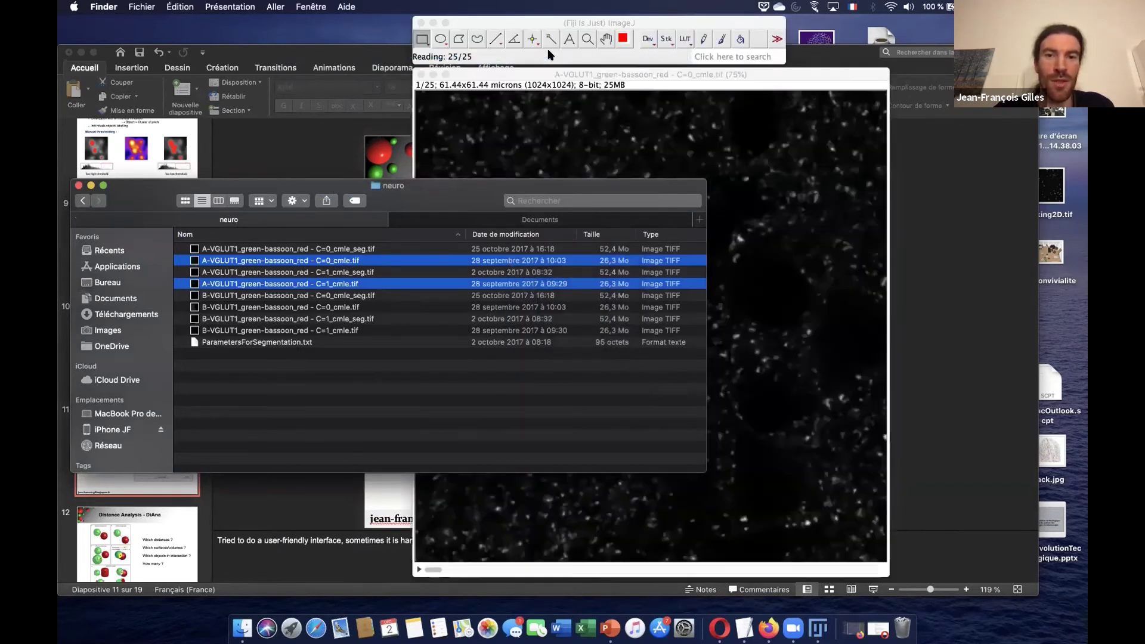
left_click(454, 60)
Run DiAna_Segment and widen the DiAna Labelisation window until the full image names are readable.
left_click(301, 7)
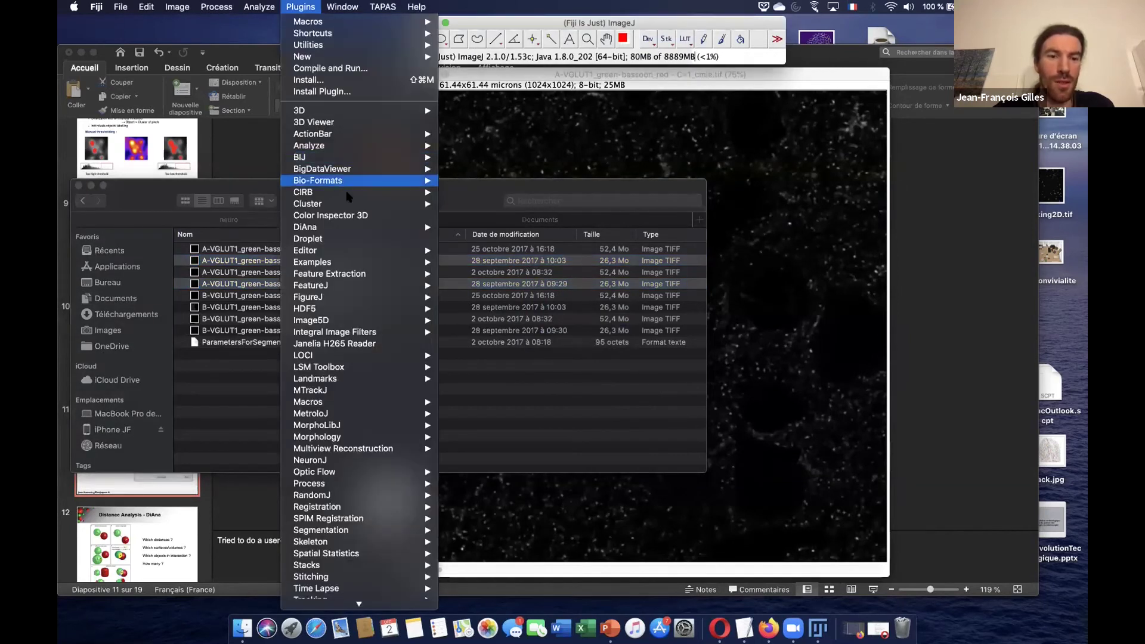
left_click(448, 227)
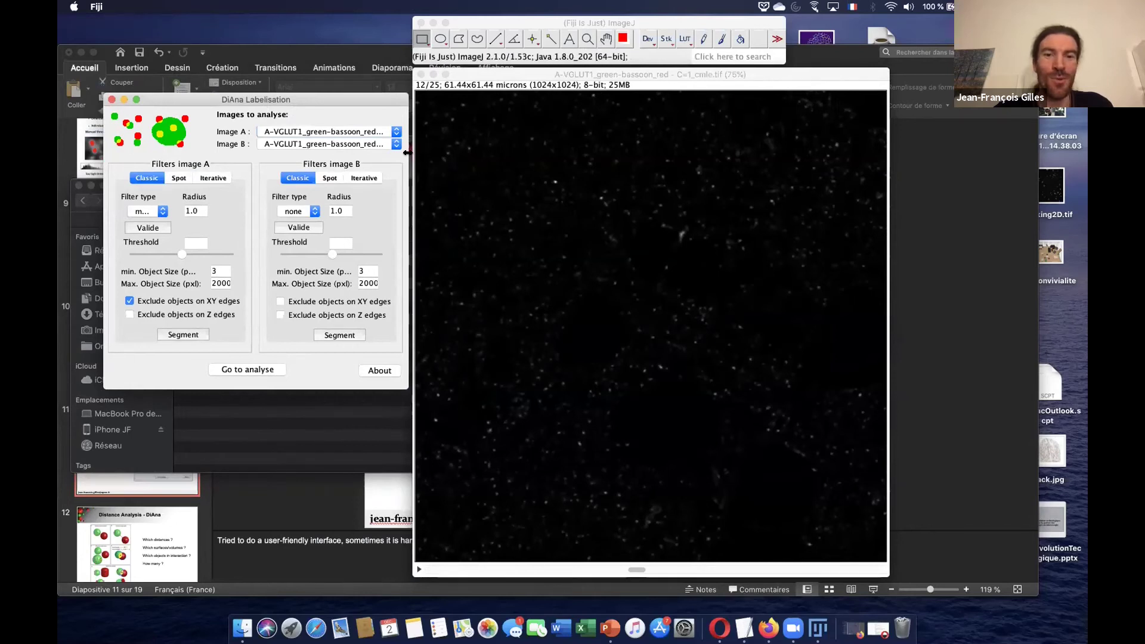
left_click_drag(408, 152, 583, 153)
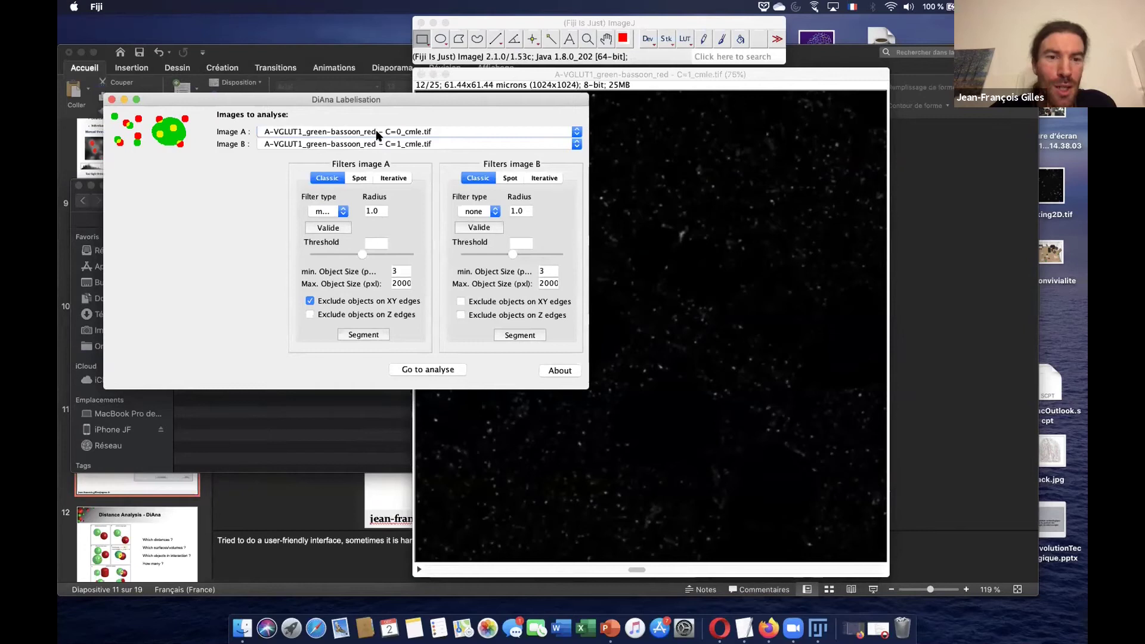
Choose A-VGLUT1_green-bassoon_red - C=0_cmle.tif as image A, narrow the DiAna Labelisation window, and switch image A to the Spot method.
left_click(487, 132)
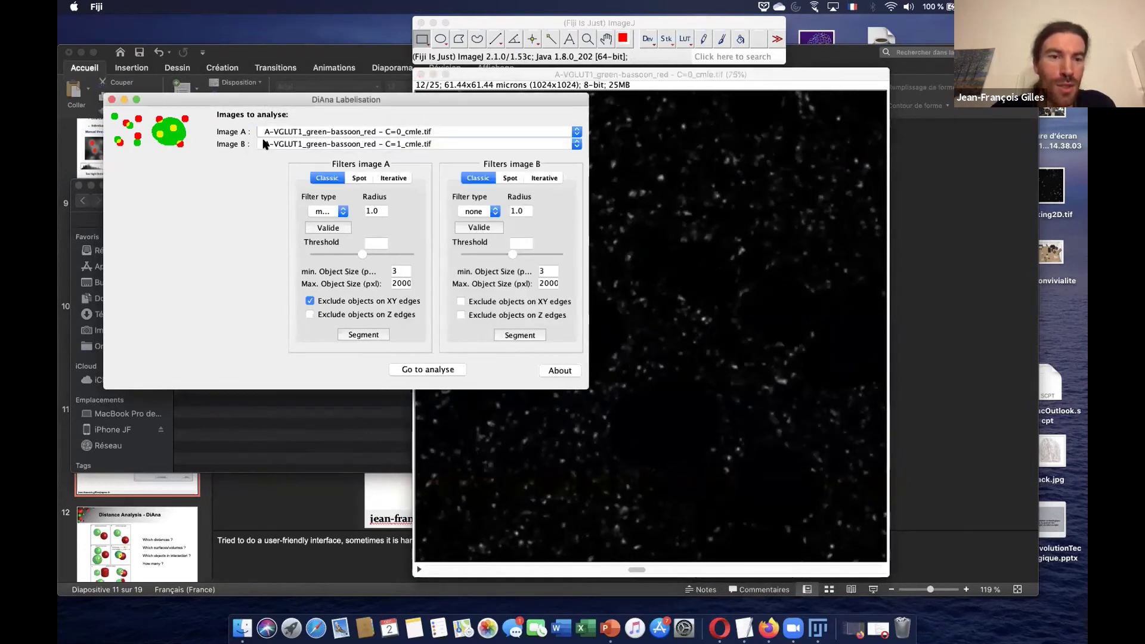
left_click_drag(543, 219, 439, 220)
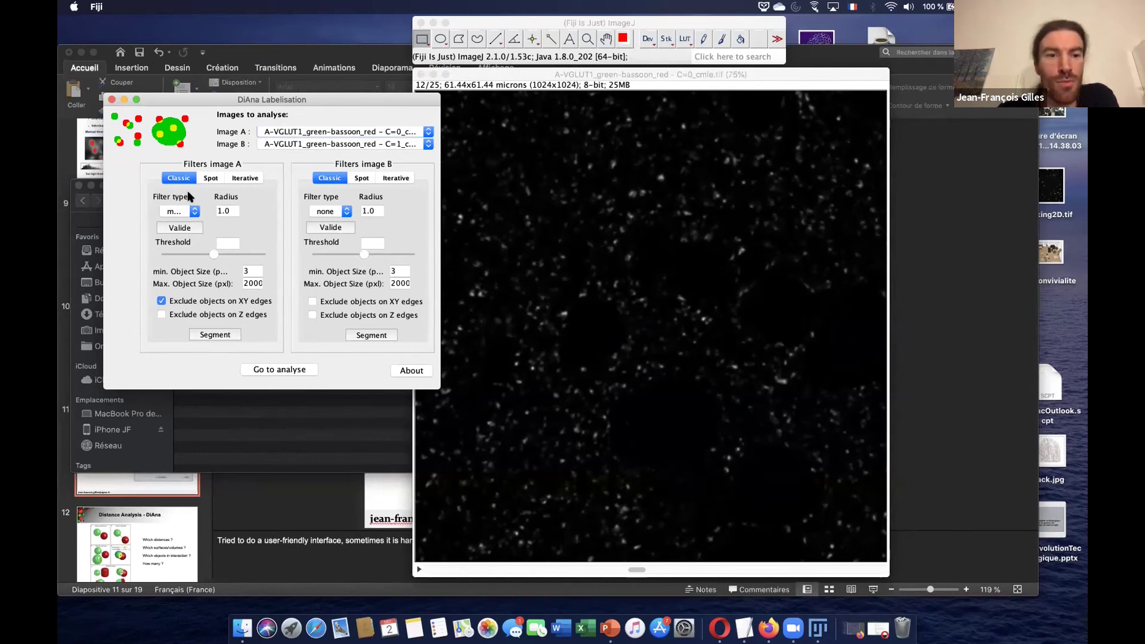
left_click(211, 178)
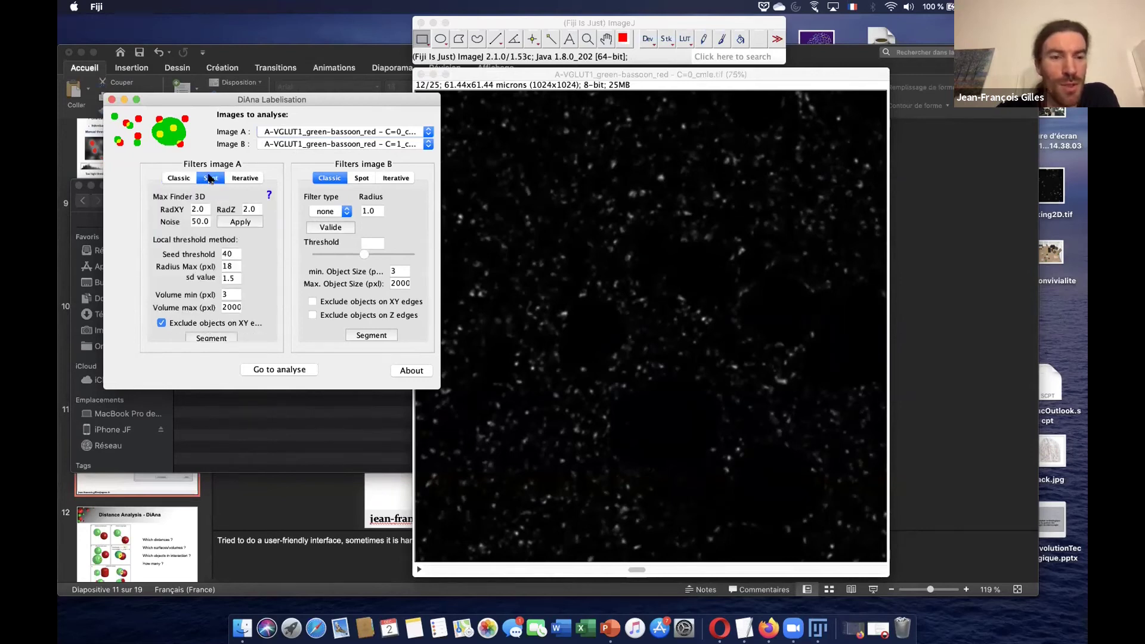
Compare the Spot and Iterative segmentation settings for image A, and close the DiAna Labelisation window.
left_click(244, 178)
left_click(209, 178)
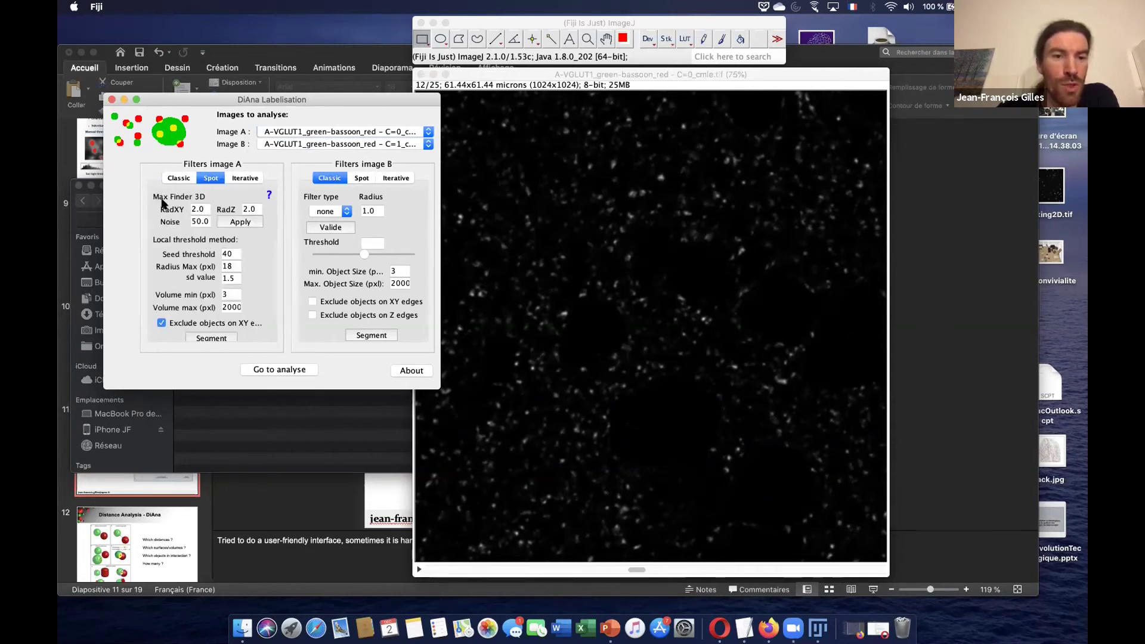
left_click(240, 177)
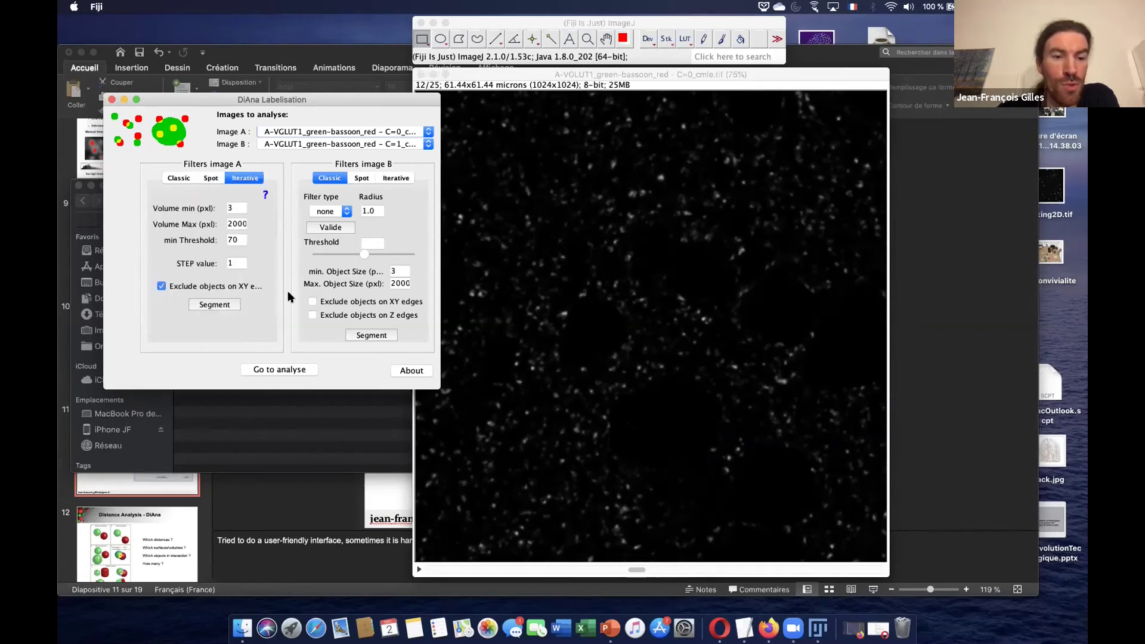
left_click(112, 100)
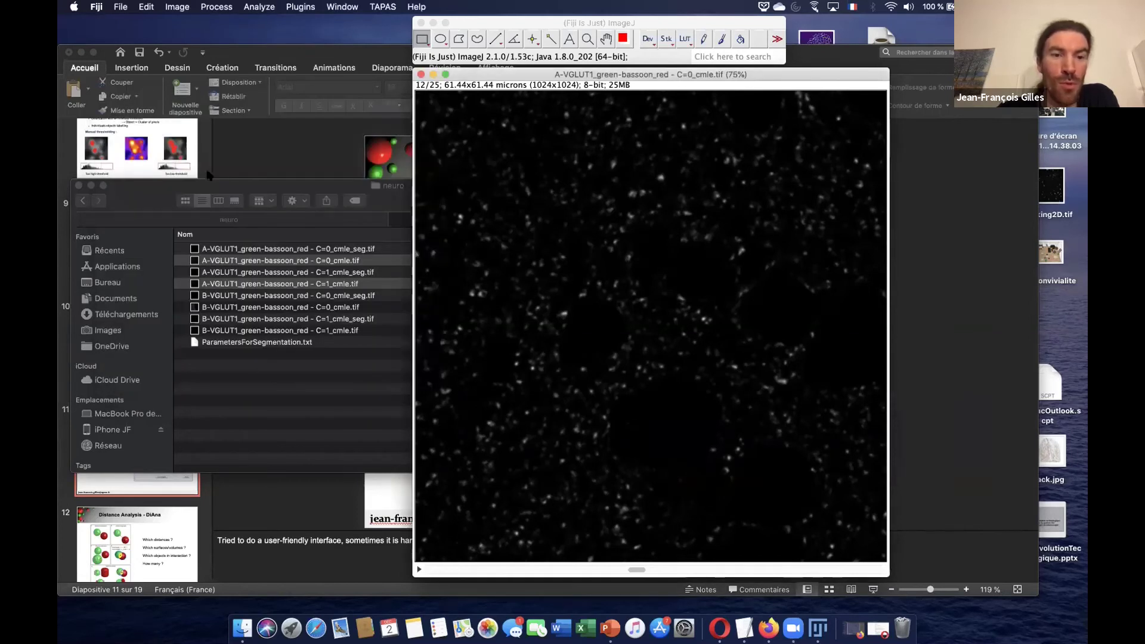
Open the A-VGLUT1_green-bassoon_red C=0_cmle_seg.tif and C=1_cmle_seg.tif stacks from the neuro folder in Fiji.
left_click(262, 252)
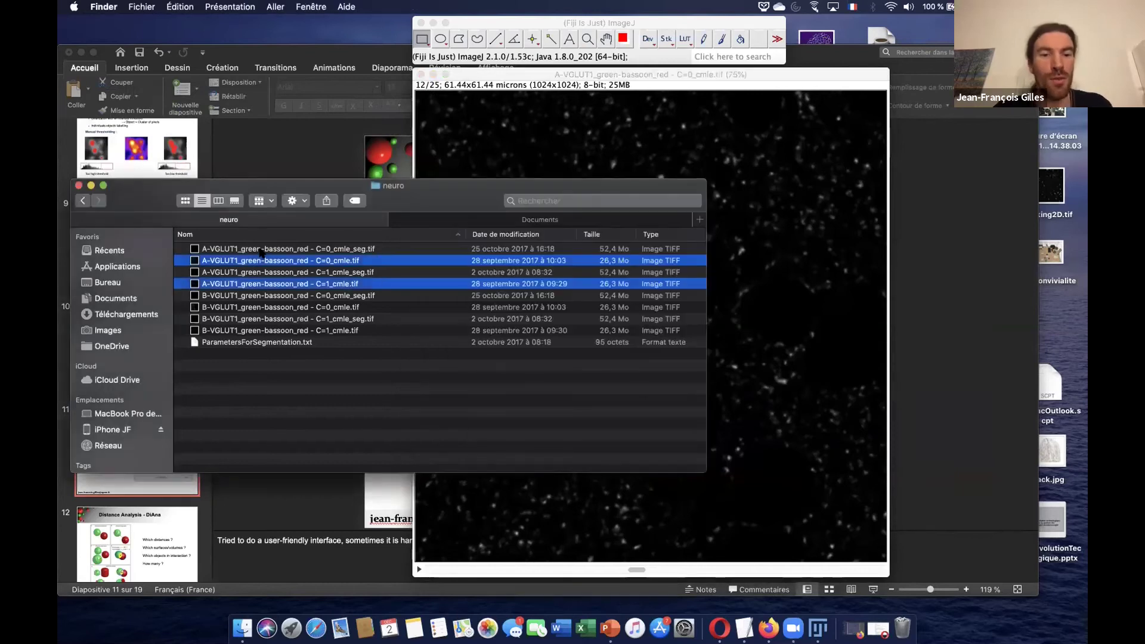
left_click(291, 274, "shift")
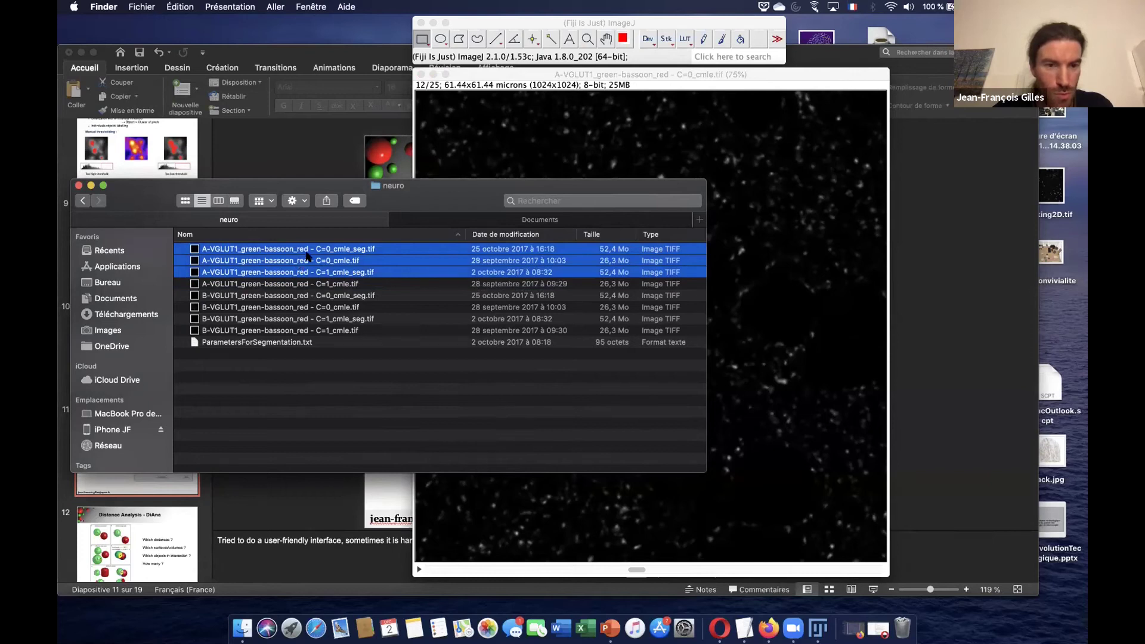
left_click(310, 250)
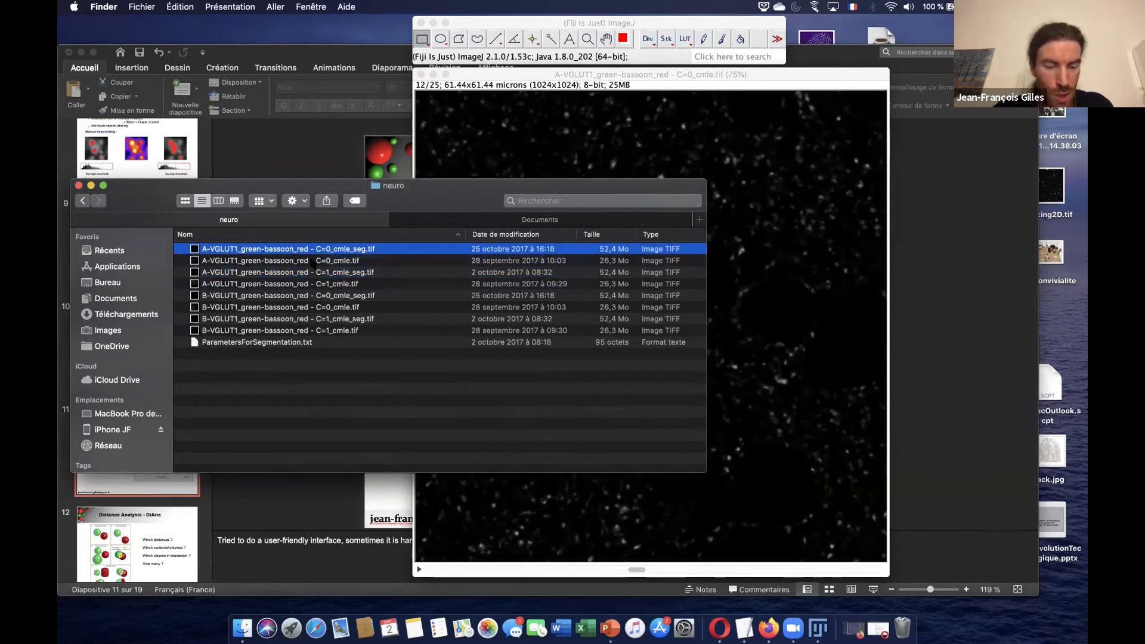
left_click(315, 272, "super")
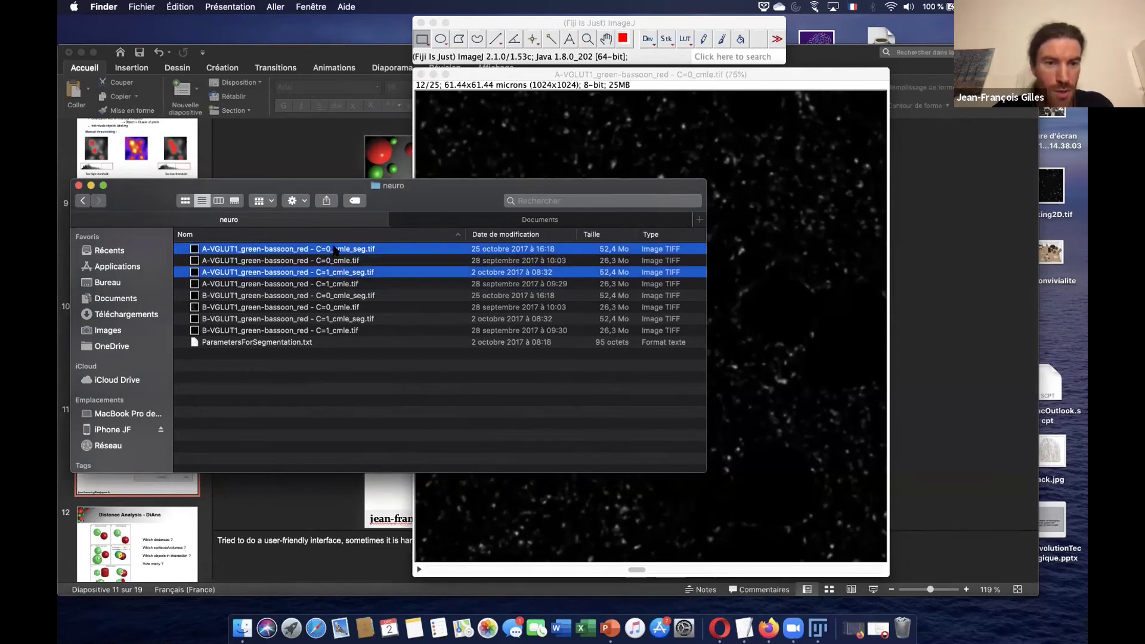
left_click_drag(335, 250, 560, 39)
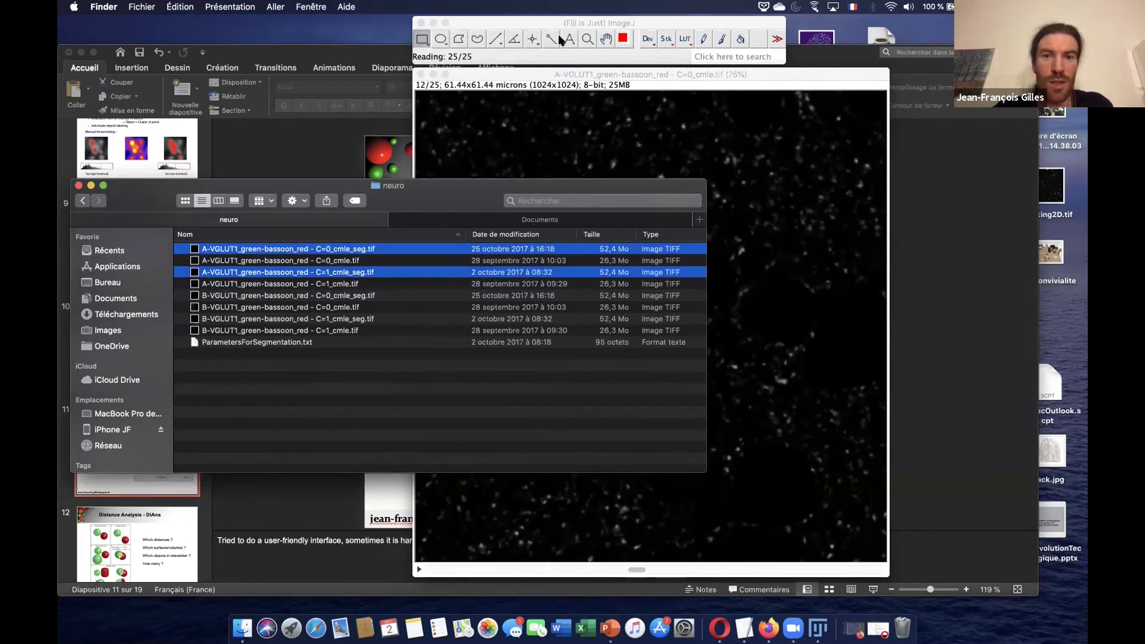
left_click(755, 19)
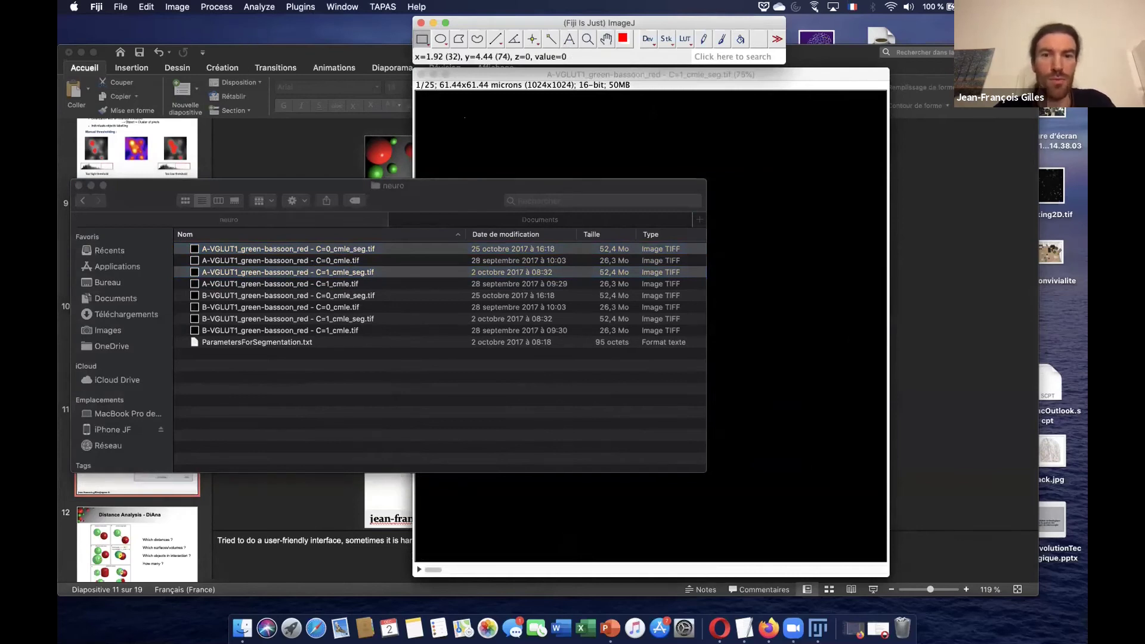
Show slice 7 of the C=1_cmle_seg.tif stack and apply automatic brightness and contrast to it.
left_click(572, 76)
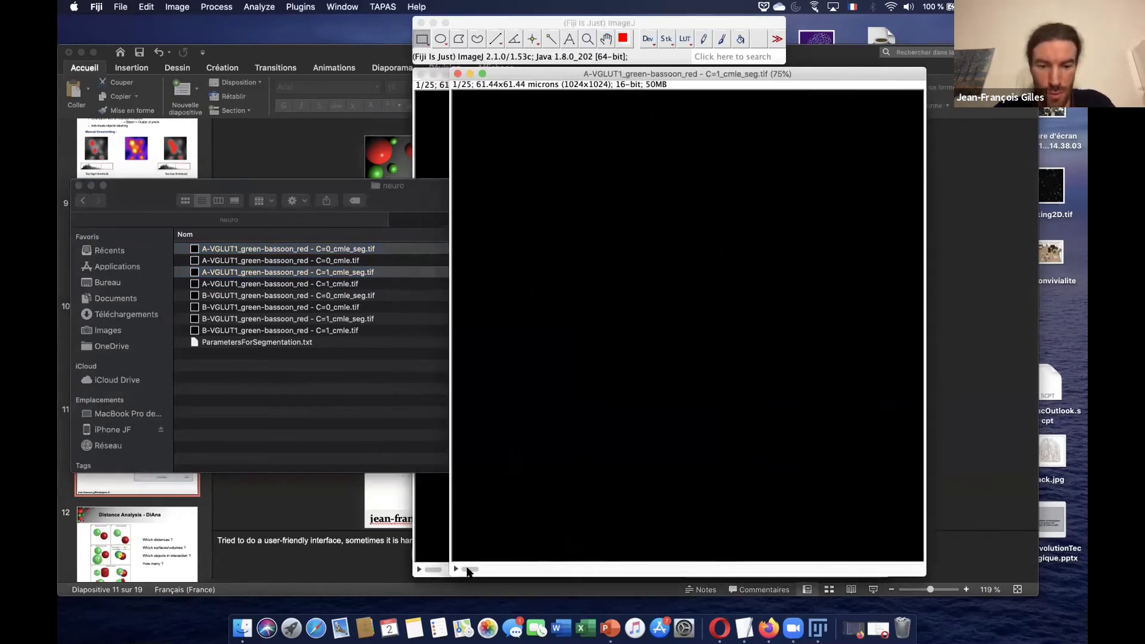
left_click_drag(540, 565, 598, 563)
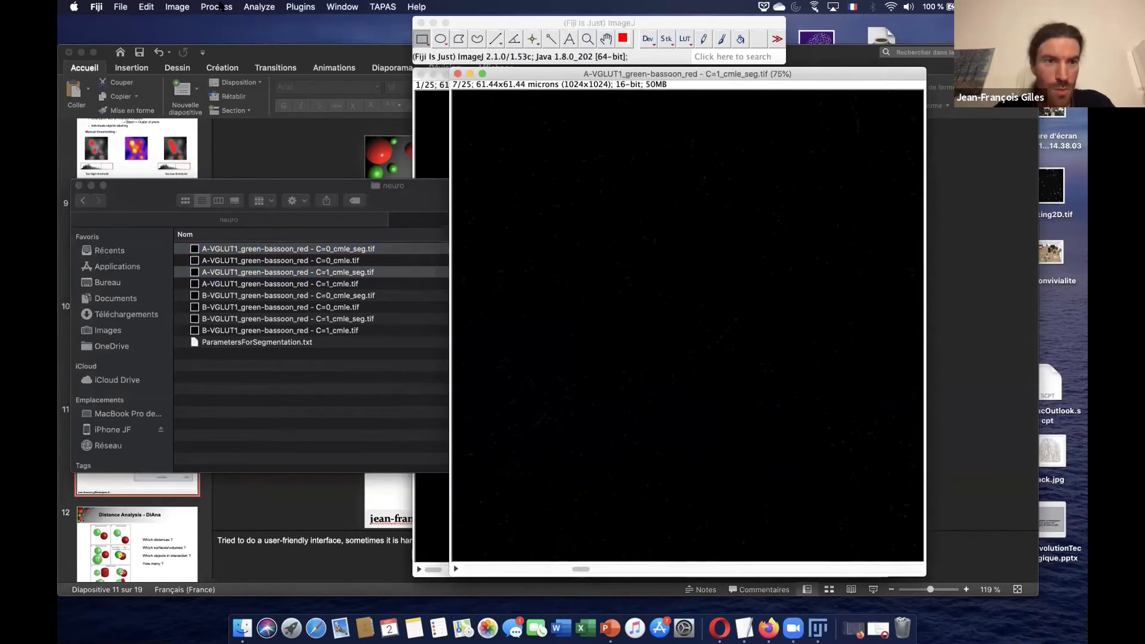
left_click(177, 7)
mouse_move(203, 41)
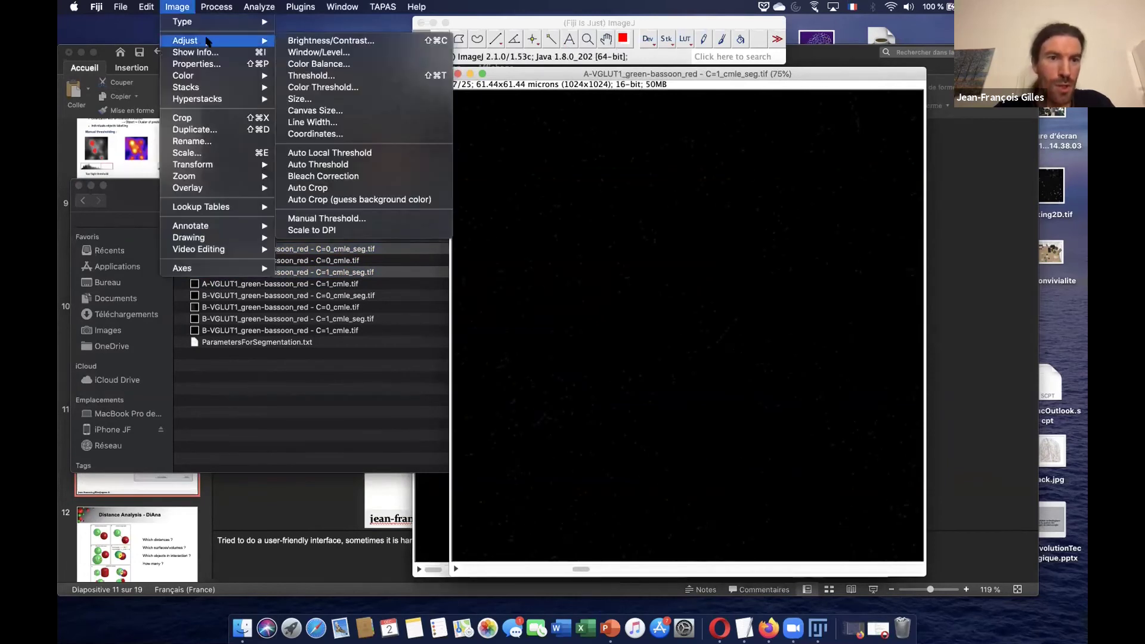
left_click(298, 40)
left_click(89, 354)
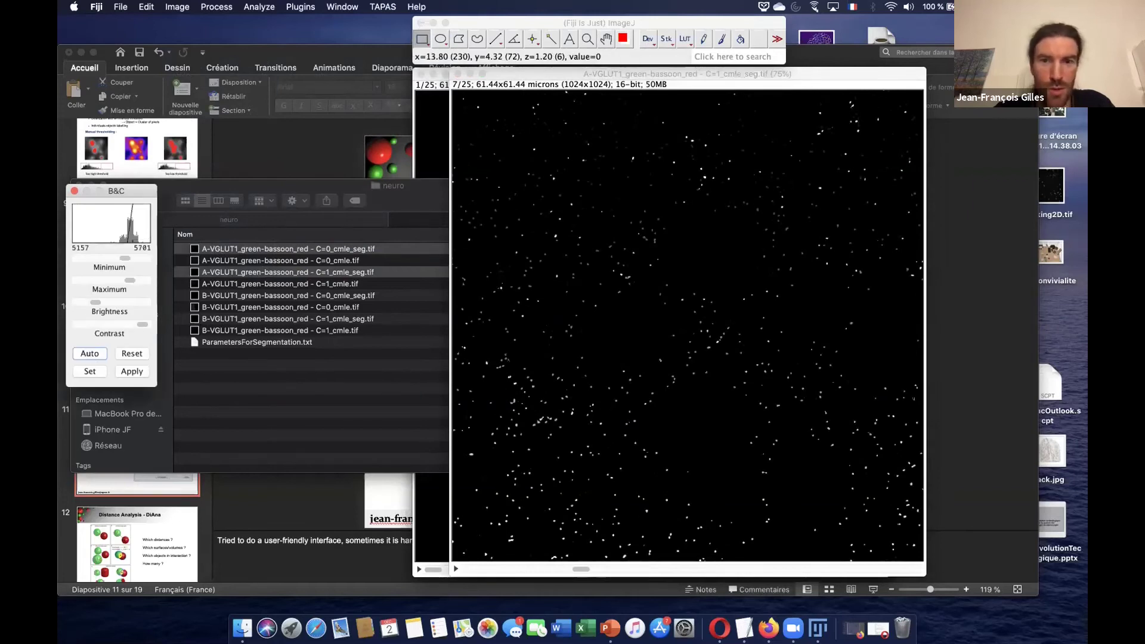
Separate the two segmented stacks, auto-adjust the contrast of C=0_cmle_seg.tif, and browse it to slice 8.
left_click_drag(554, 74, 694, 113)
left_click_drag(616, 78, 441, 97)
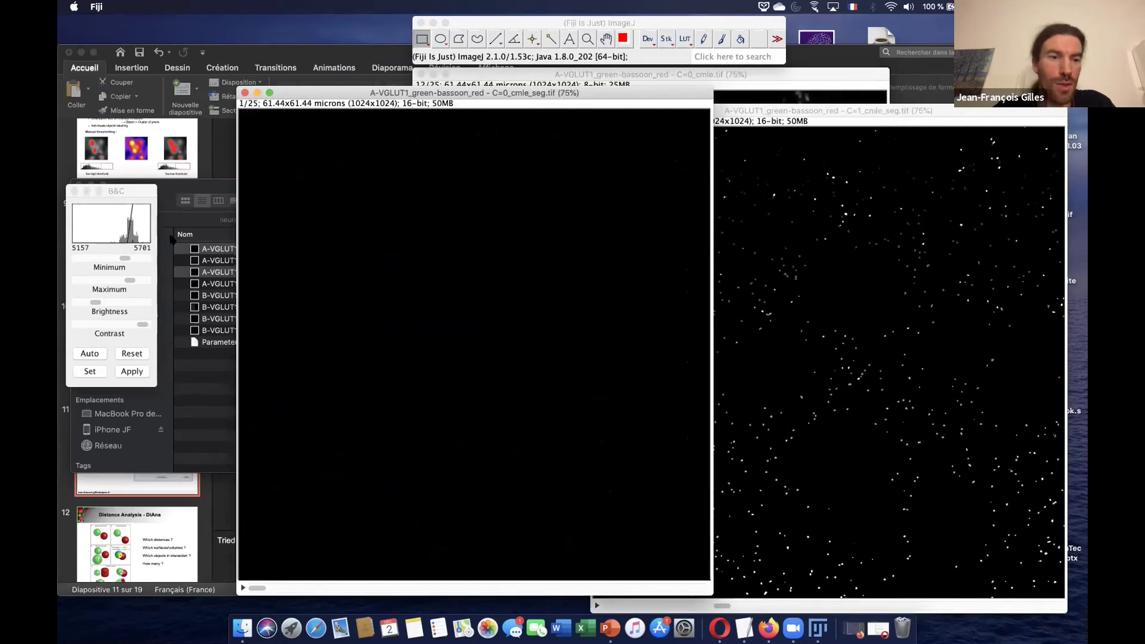
left_click(88, 353)
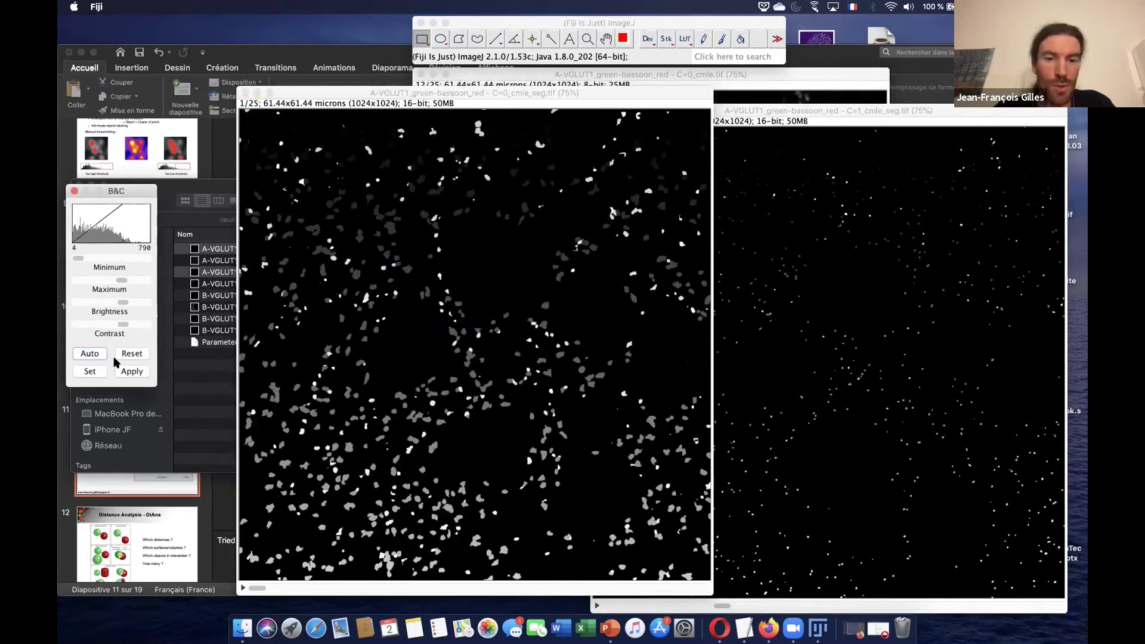
left_click(256, 589)
left_click_drag(256, 589, 386, 589)
scroll(406, 548, "up", 1)
left_click_drag(752, 112, 606, 92)
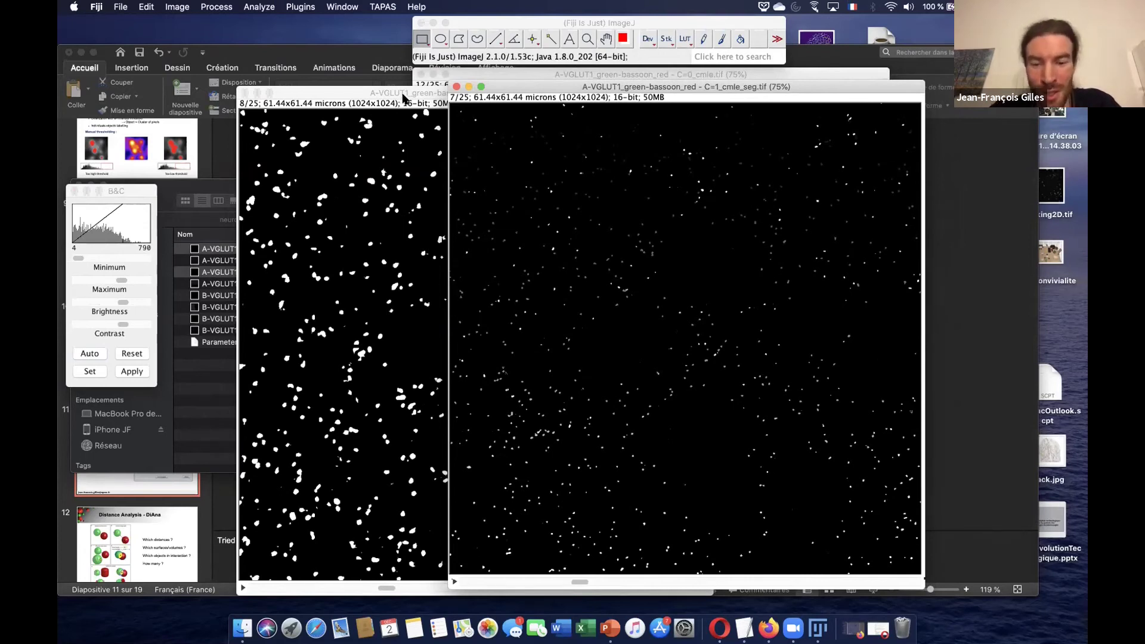
Switch to PowerPoint and display slide 12, the Distance Analysis - DiAna slide about distances, surfaces and interacting objects.
left_click(613, 626)
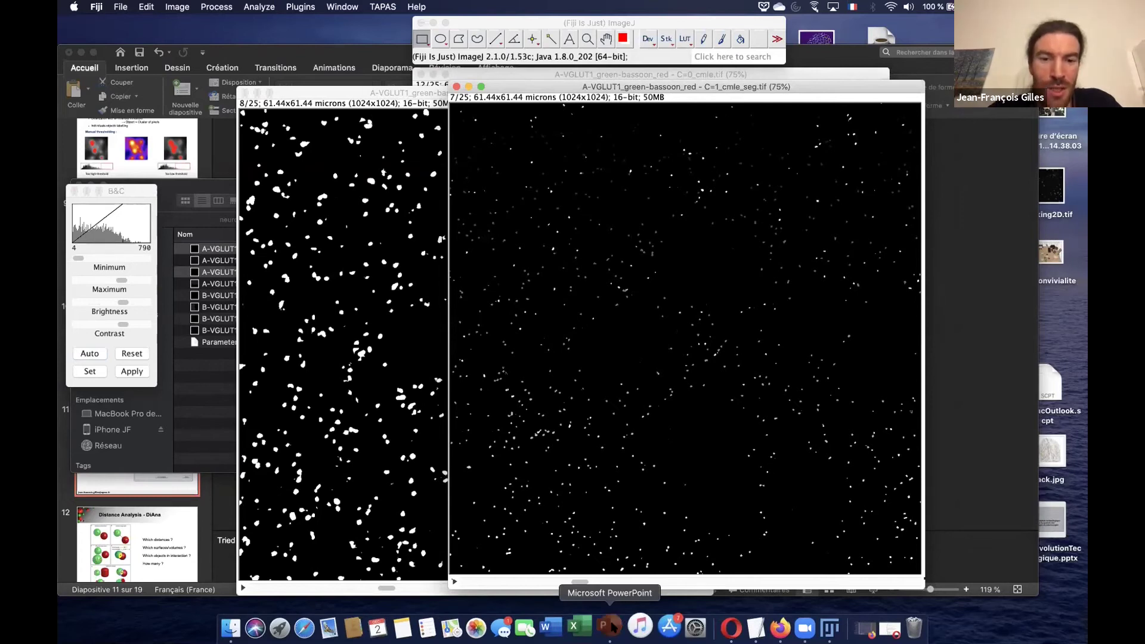
scroll(153, 440, "down", 5)
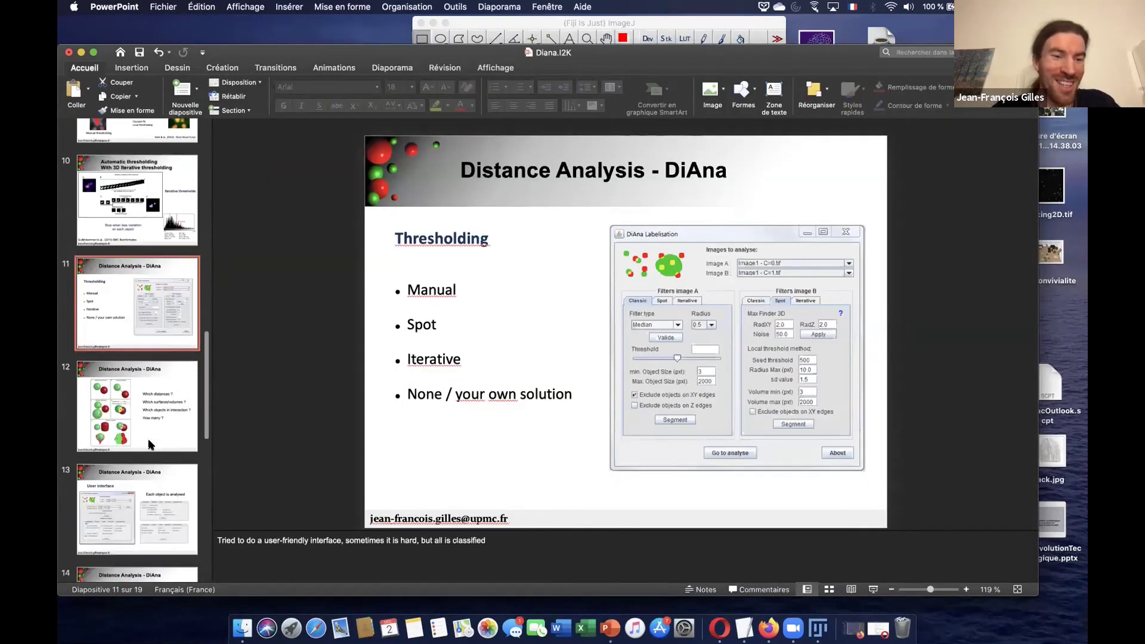
left_click(145, 418)
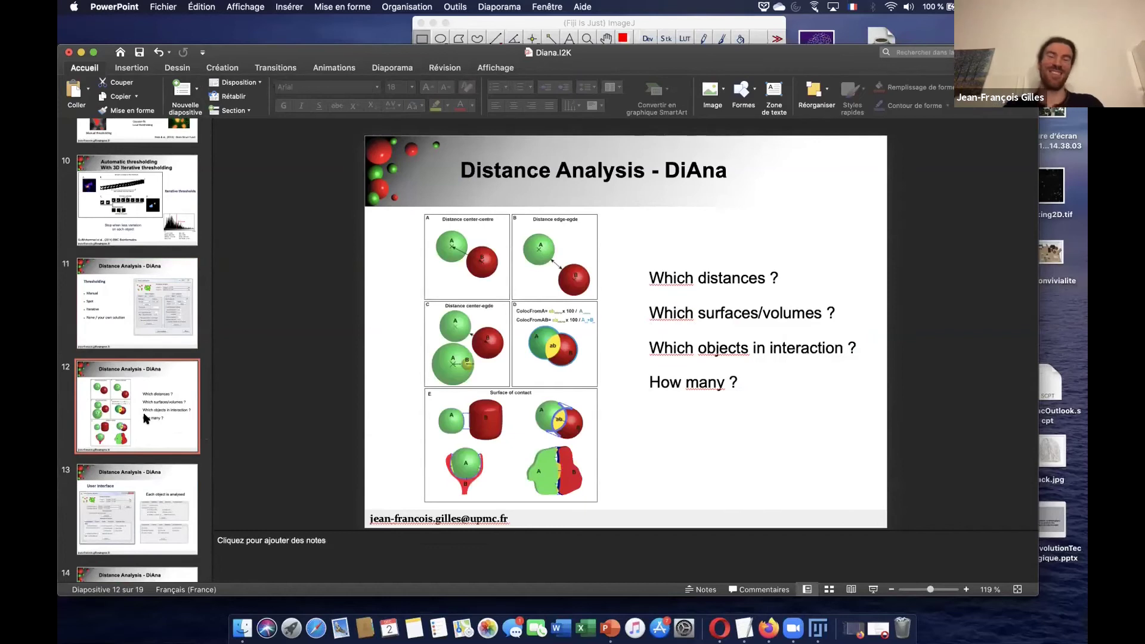
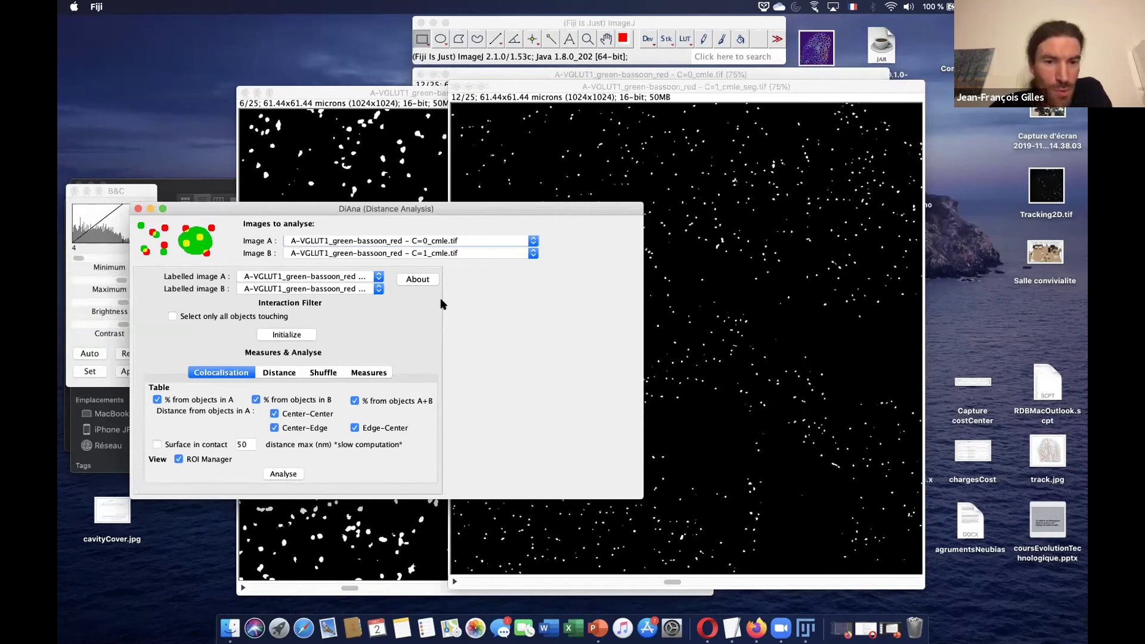
Choose A-VGLUT1_green-bassoon_red - C=0_cmle_seg.tif as labelled image A in DiAna (Distance Analysis), and uncover its stack for comparison.
left_click(330, 277)
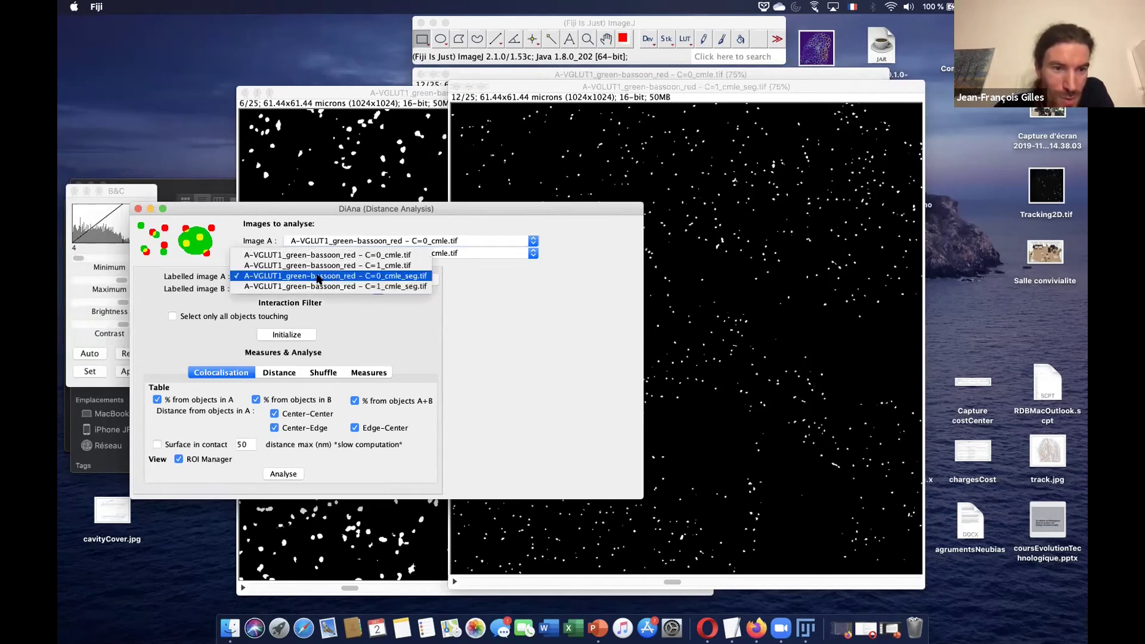
left_click(212, 277)
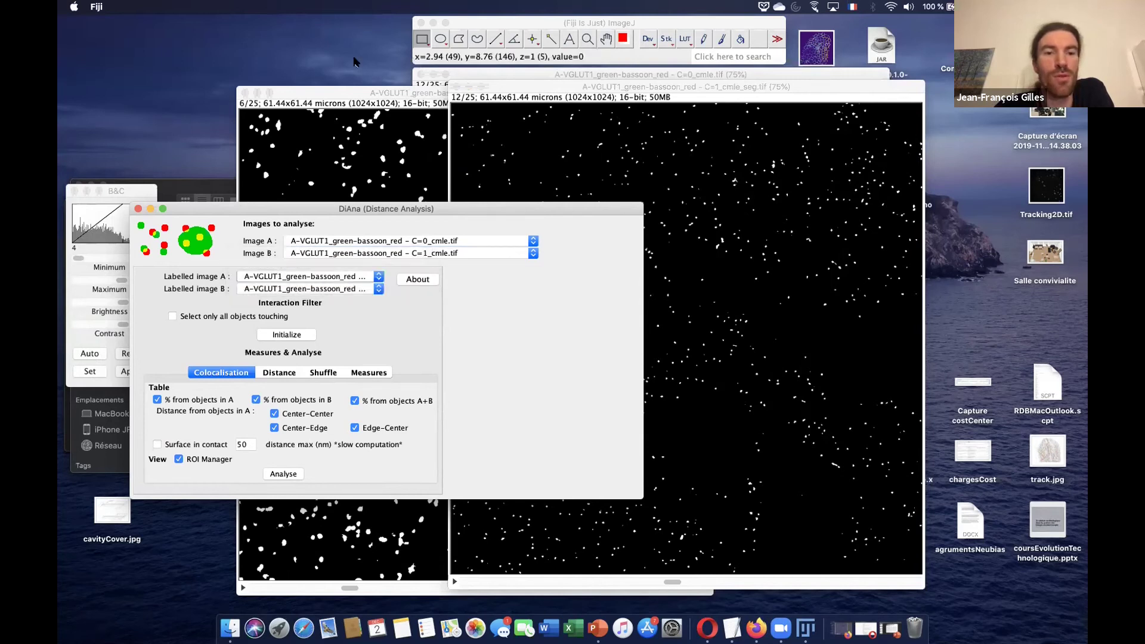
left_click_drag(363, 89, 441, 102)
left_click(225, 213)
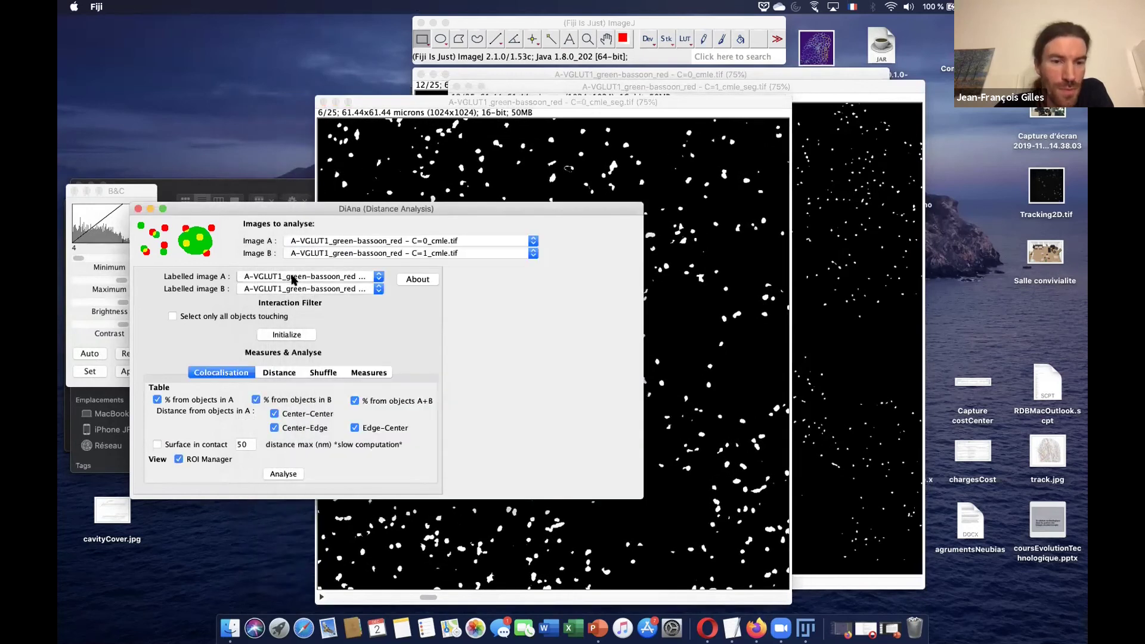
left_click(292, 277)
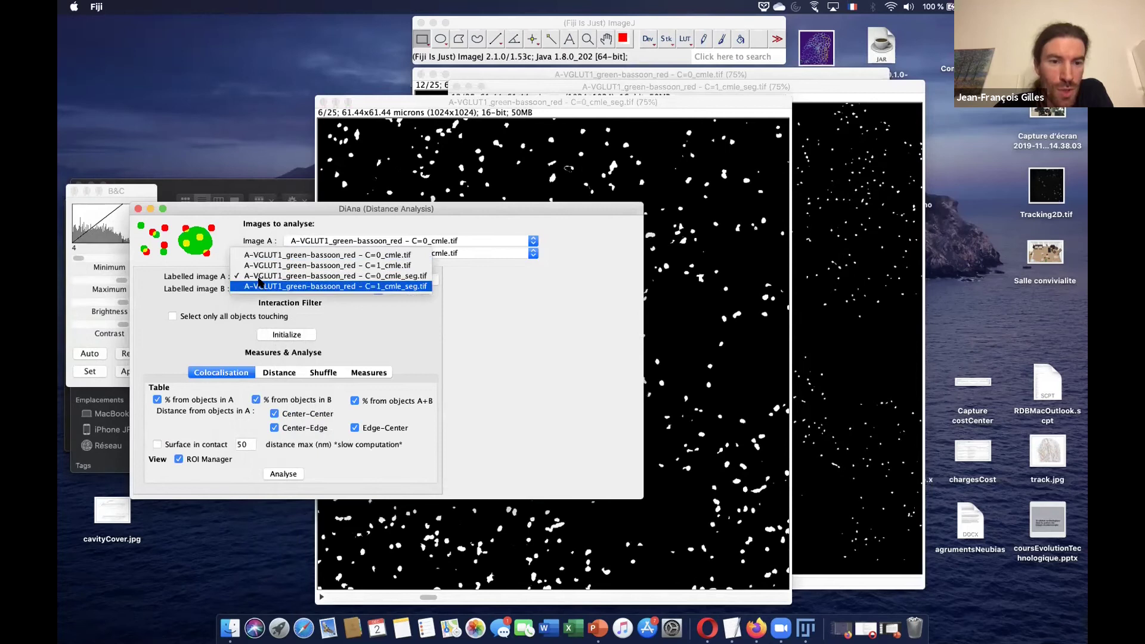
left_click(260, 276)
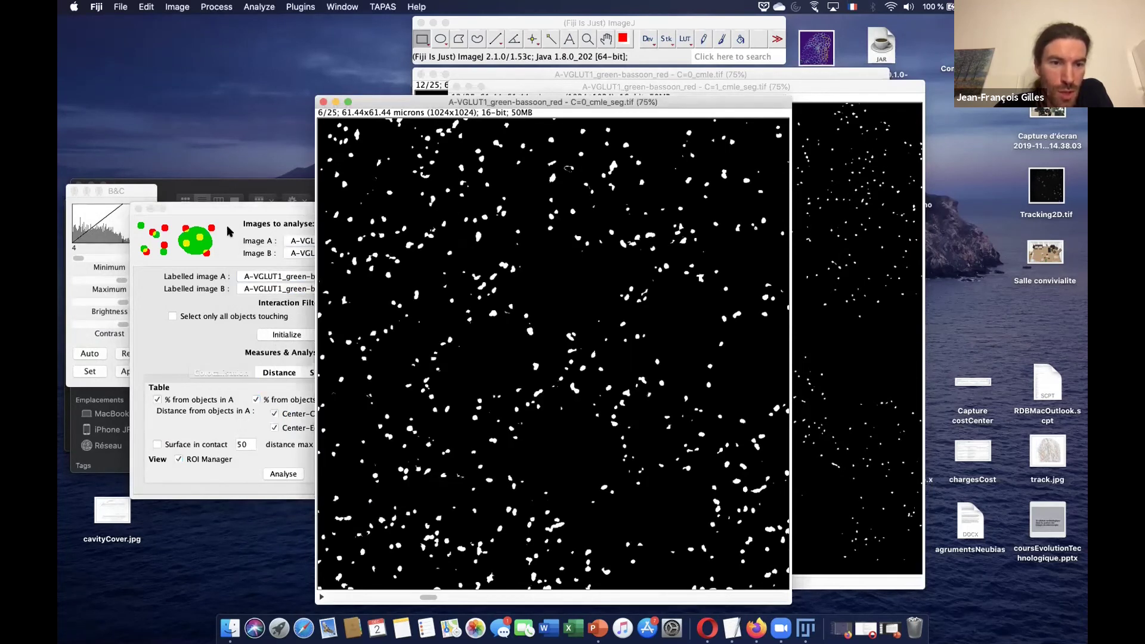
left_click(225, 209)
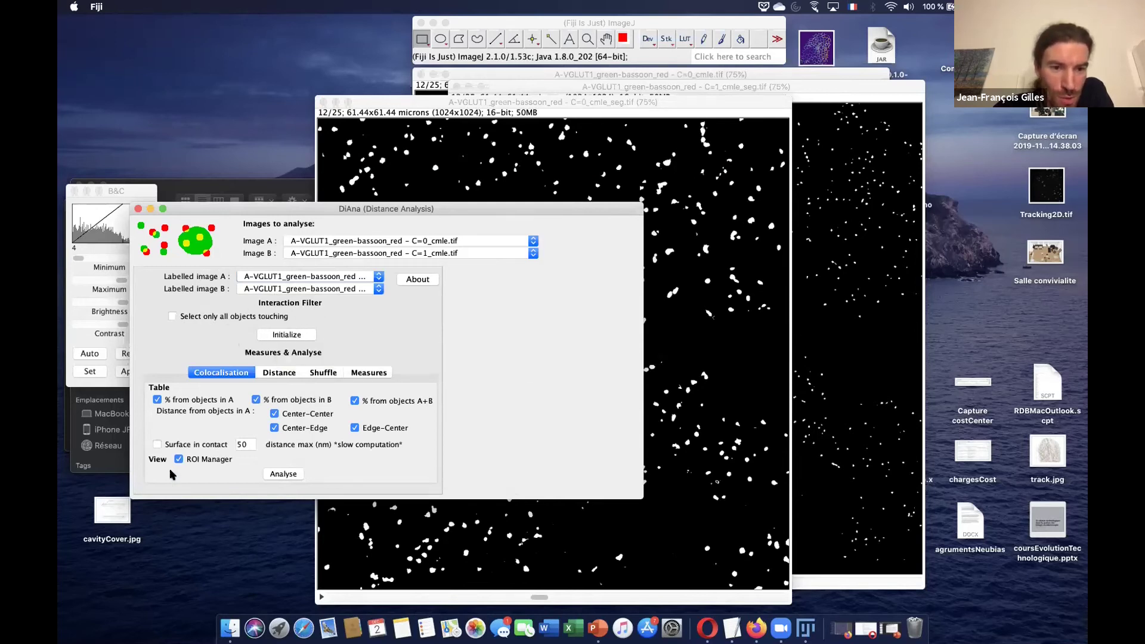
Initialize the labelled images in DiAna and run the Colocalisation analysis with the ROI Manager view enabled.
left_click(289, 334)
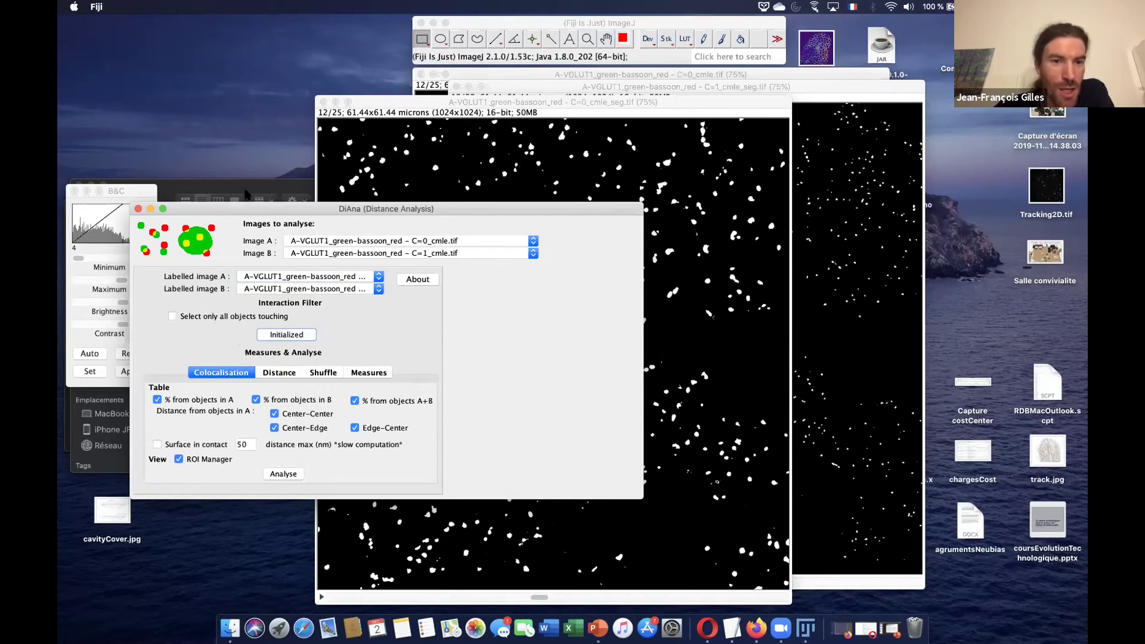
left_click_drag(251, 207, 274, 126)
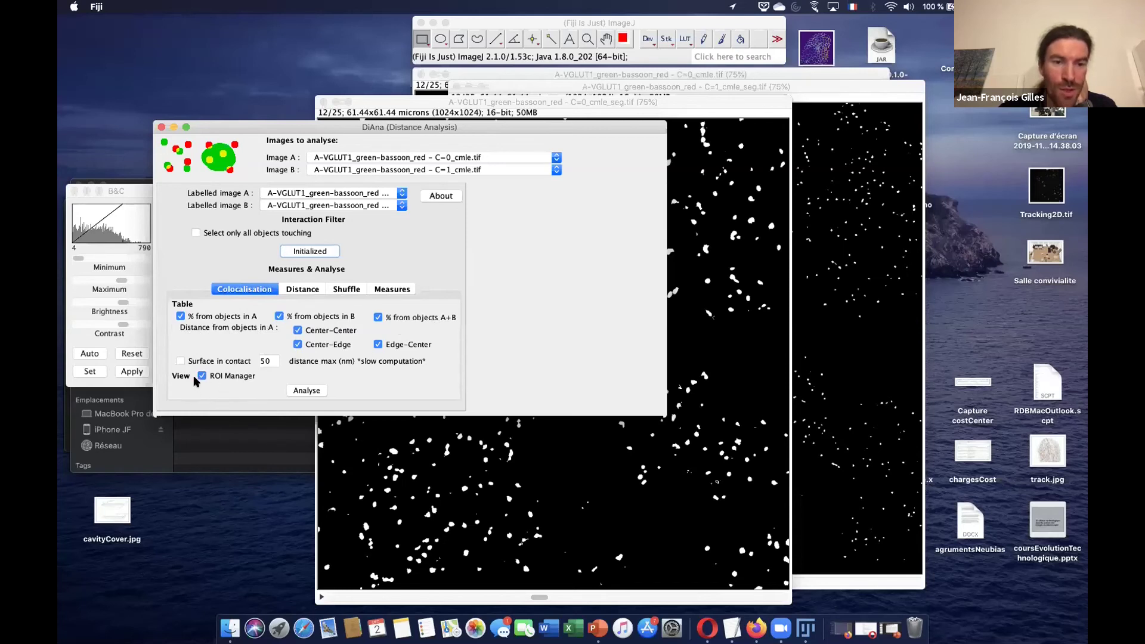
left_click(301, 392)
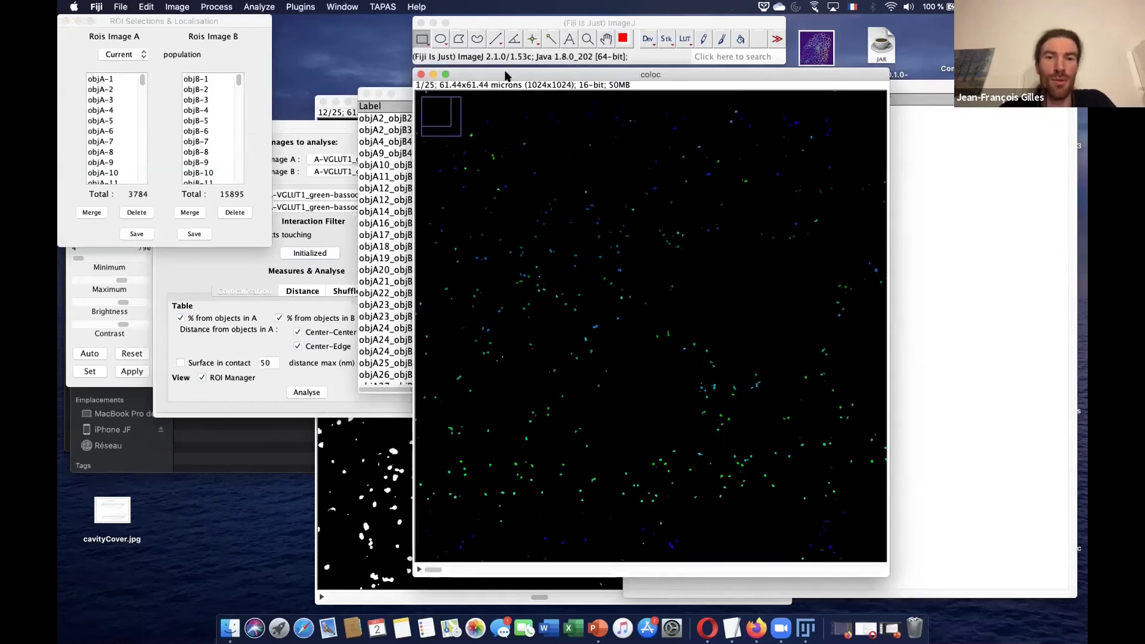
Rearrange the ROI selection, coloc image and DiAna windows, and widen the ColocResults table to show more distance columns.
left_click_drag(241, 22, 299, 204)
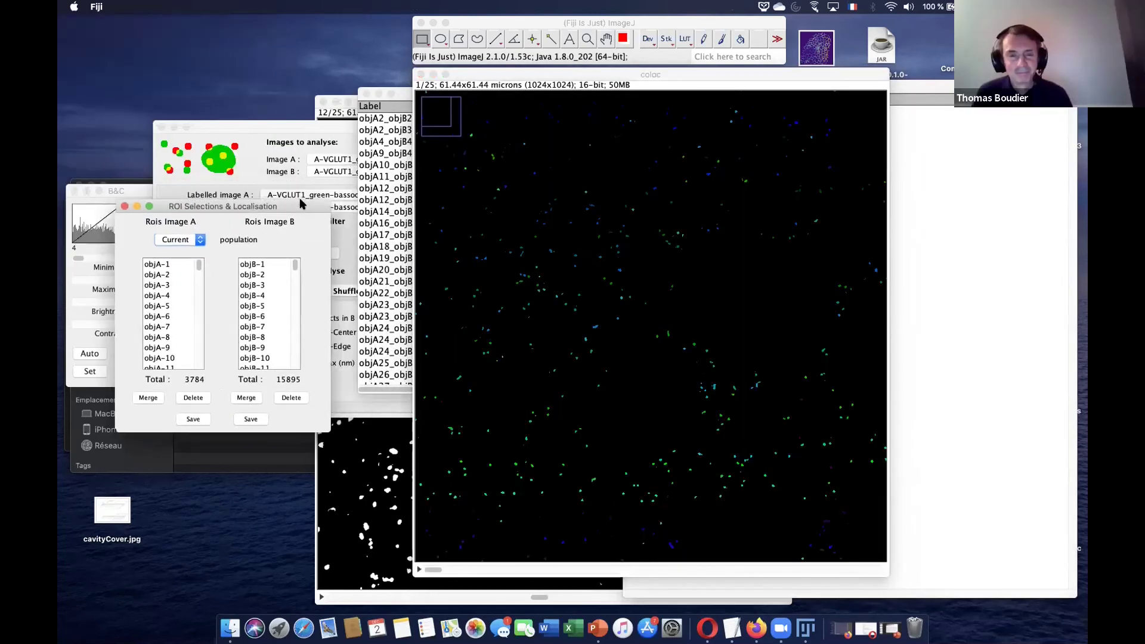
left_click_drag(525, 78, 644, 367)
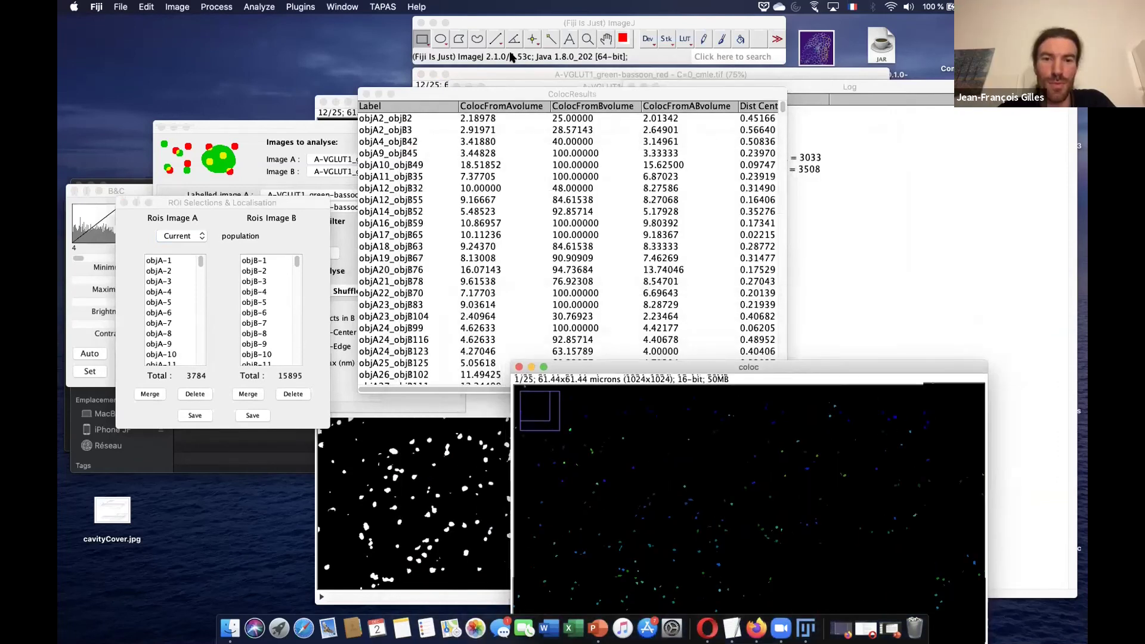
left_click_drag(487, 91, 488, 127)
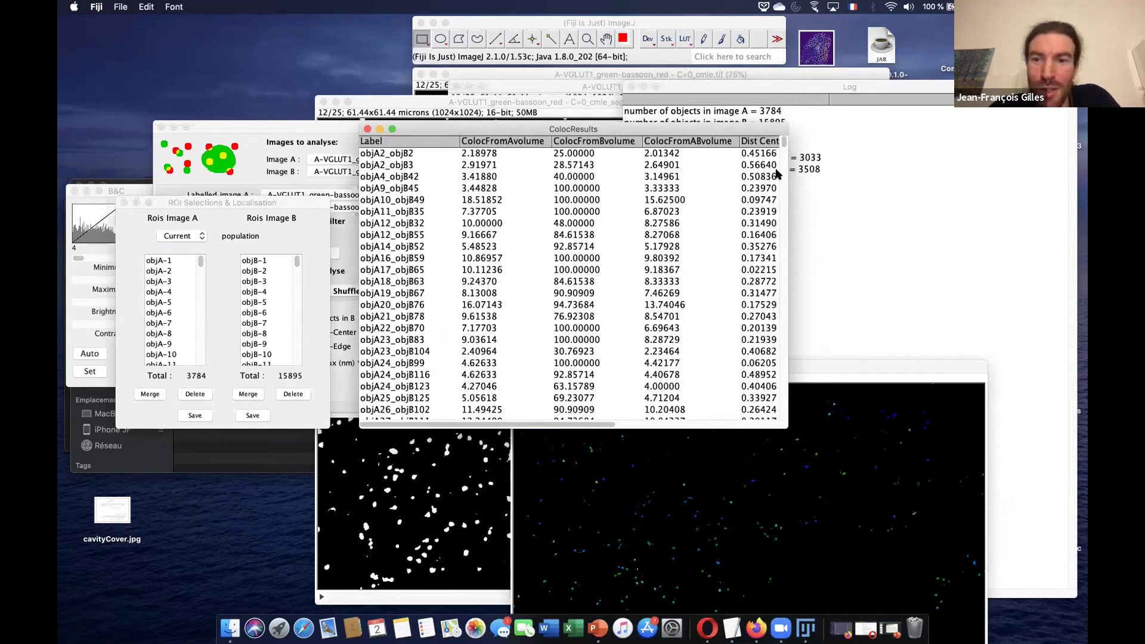
left_click_drag(788, 170, 922, 170)
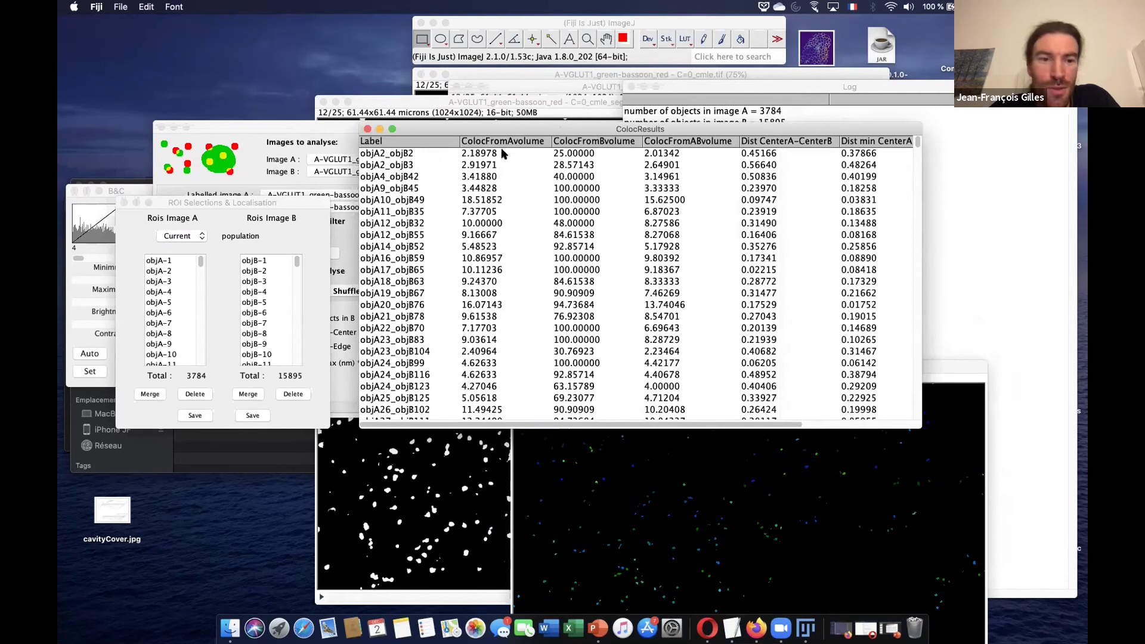
left_click_drag(231, 202, 231, 406)
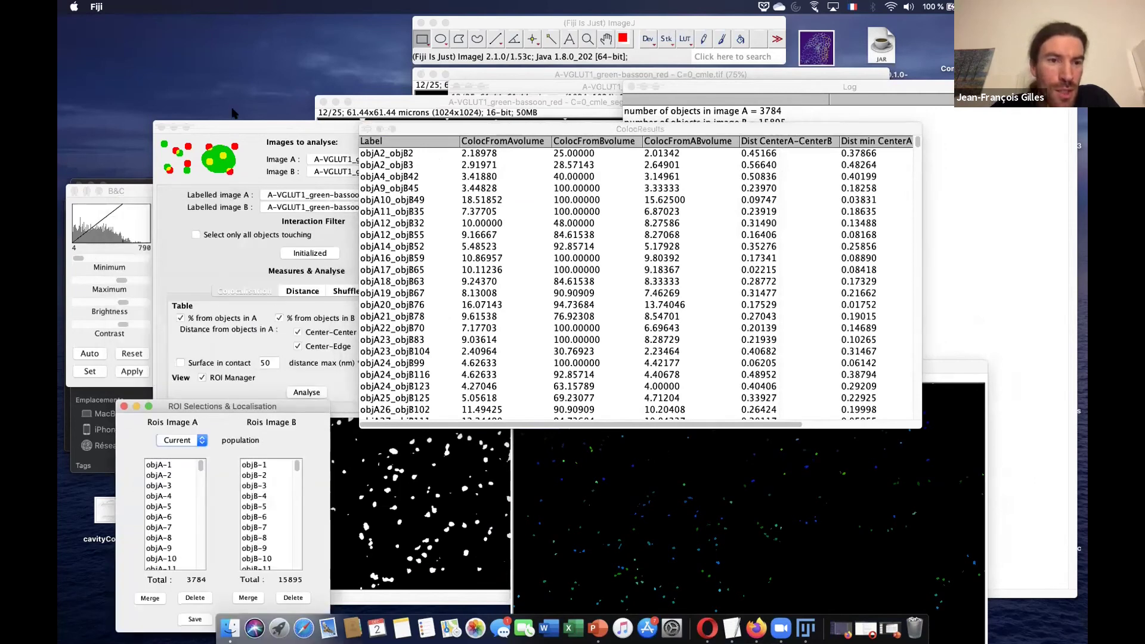
left_click_drag(233, 125, 170, 70)
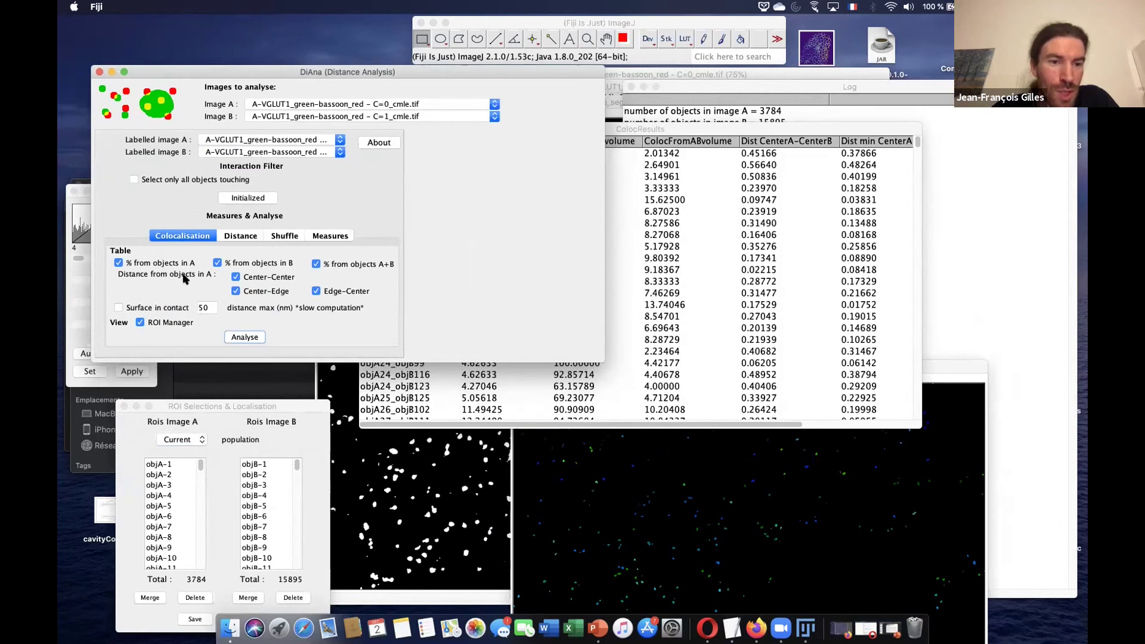
Bring the ColocResults table in front of the C=0_cmle_seg image and review its list of colocalised A-B object pairs.
left_click(644, 129)
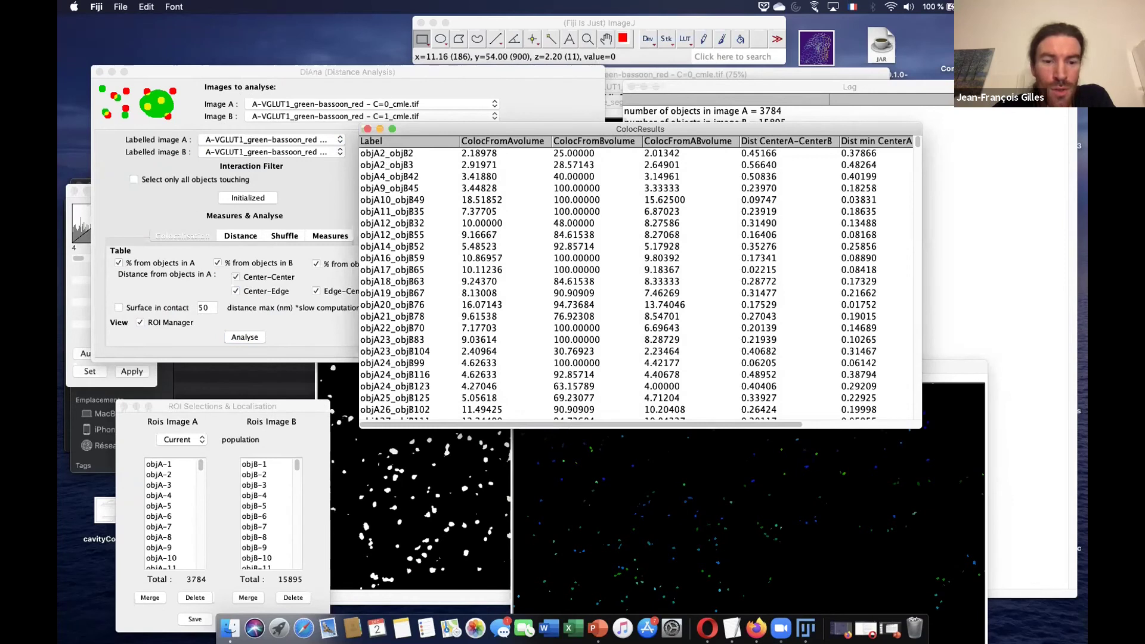
left_click(416, 513)
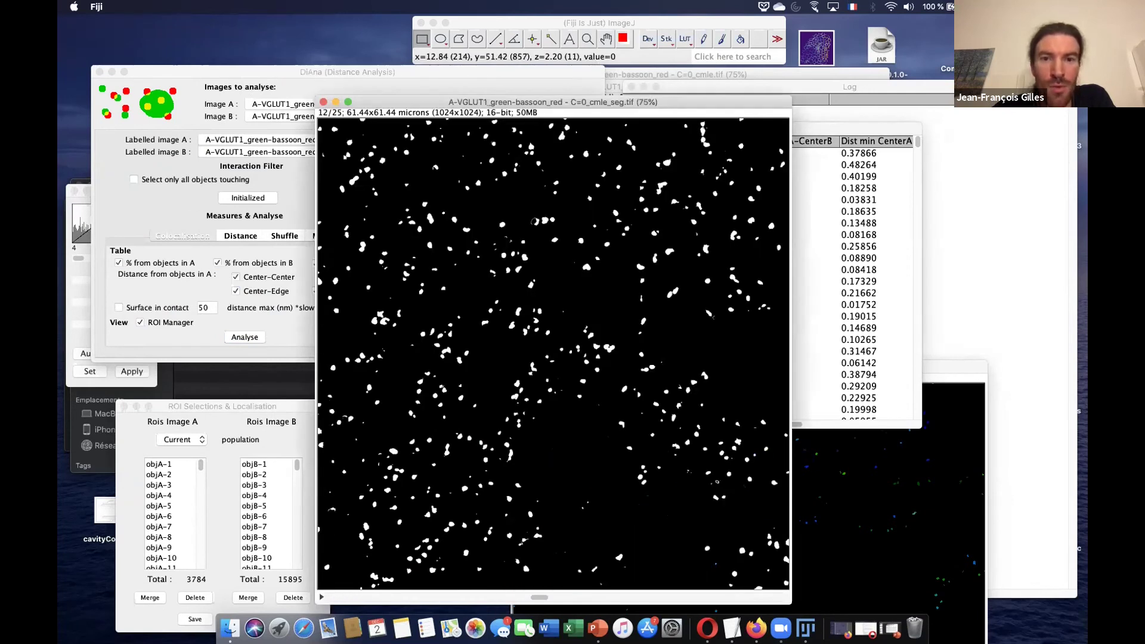
left_click(842, 122)
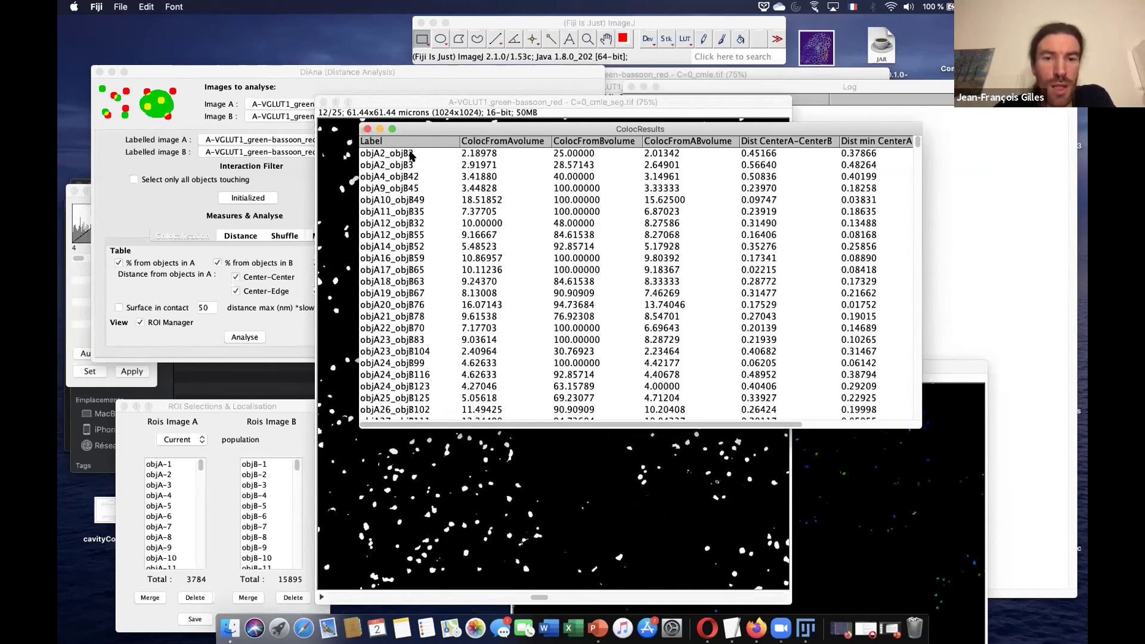
scroll(407, 248, "down", 10)
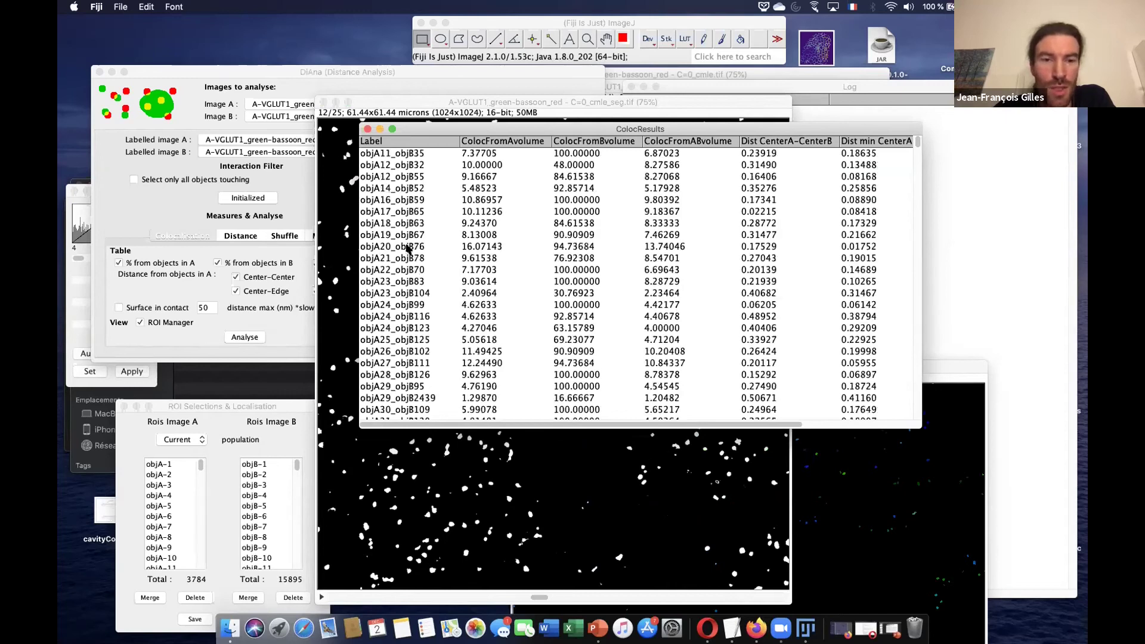
scroll(407, 248, "up", 15)
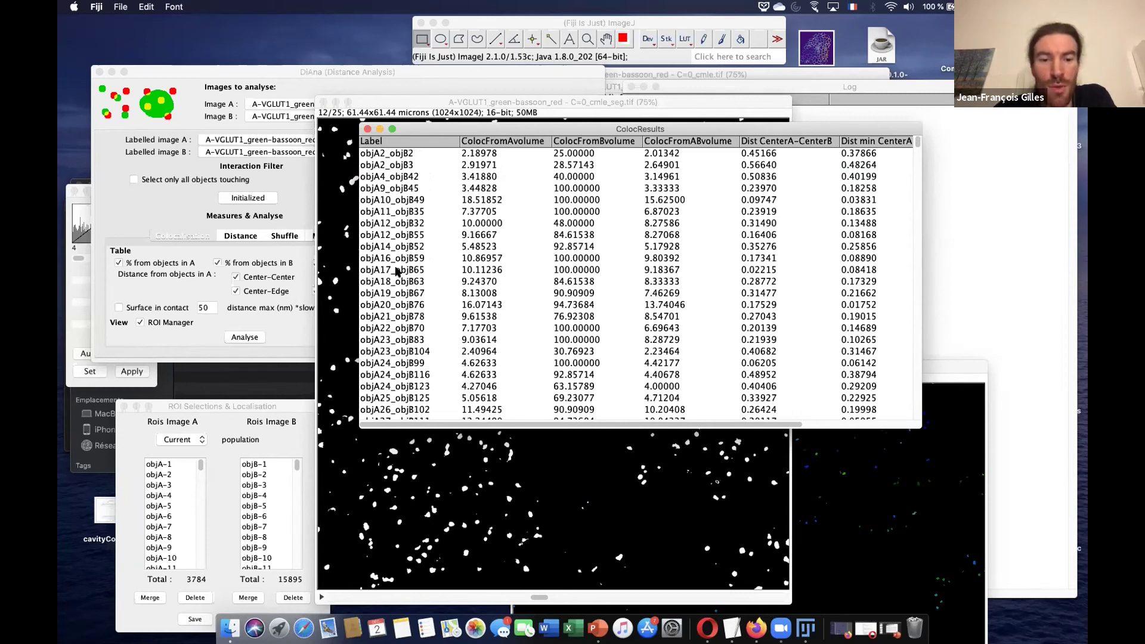
scroll(523, 172, "down", 2)
scroll(522, 173, "up", 3)
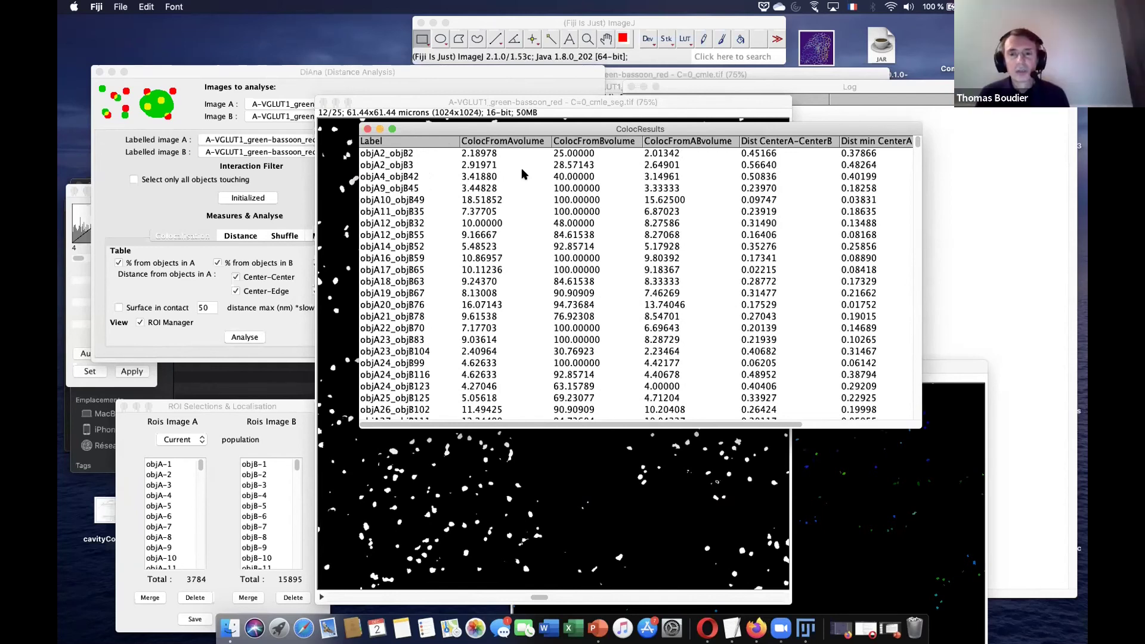
left_click_drag(585, 129, 576, 130)
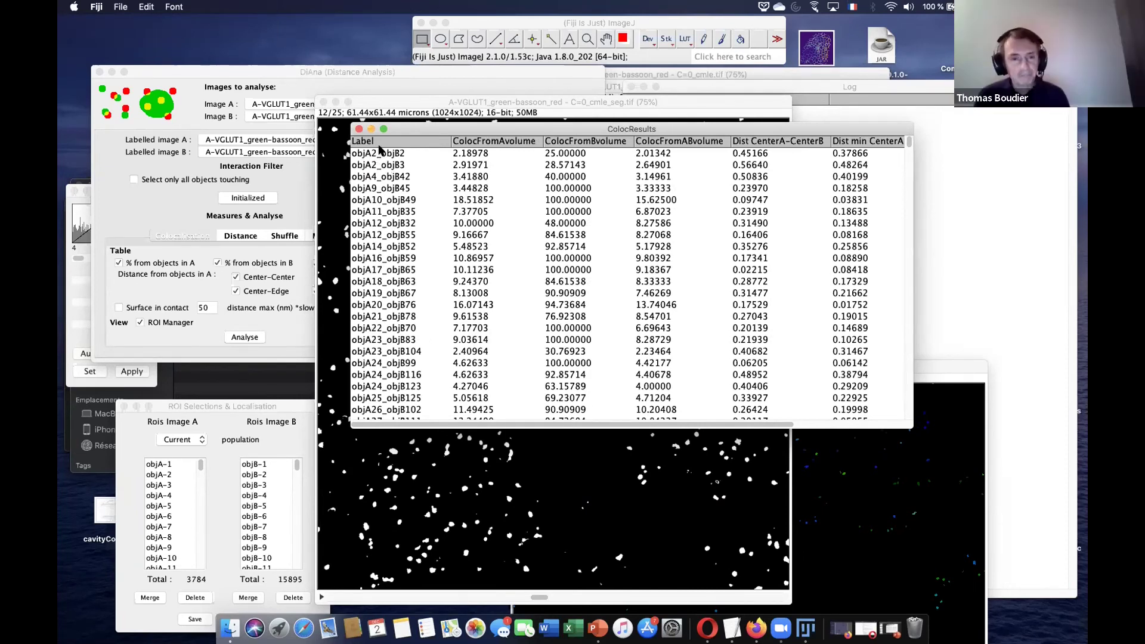
Examine the ColocResults rows pairing objA24 with objB99, objB116 and objB123, leaving the objA24_objB99 row highlighted.
scroll(382, 352, "down", 2)
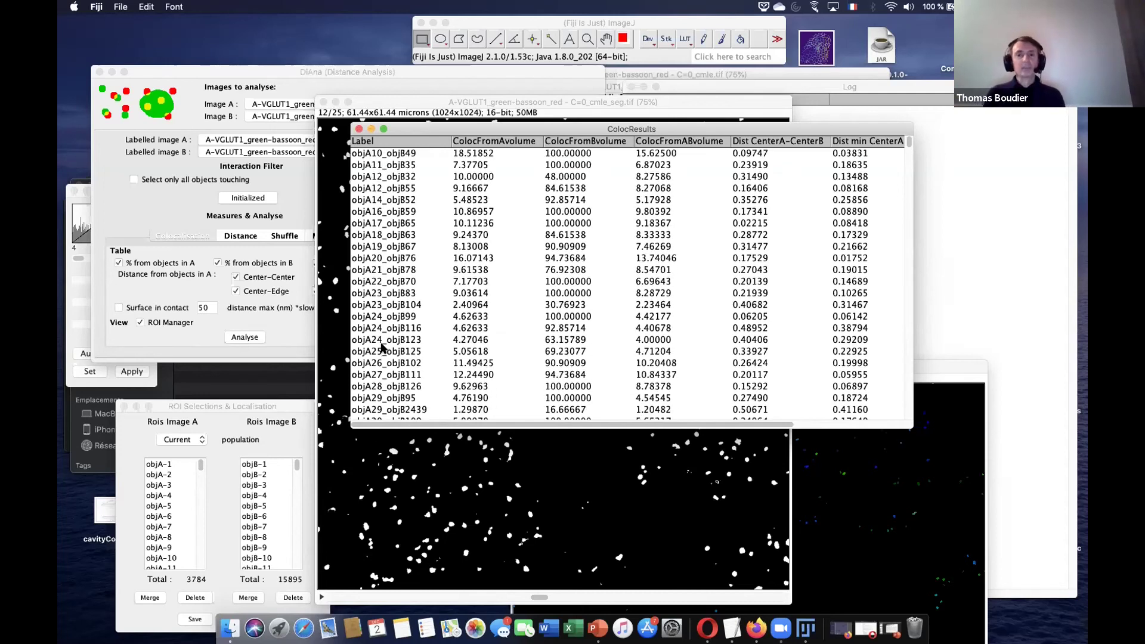
left_click(379, 319)
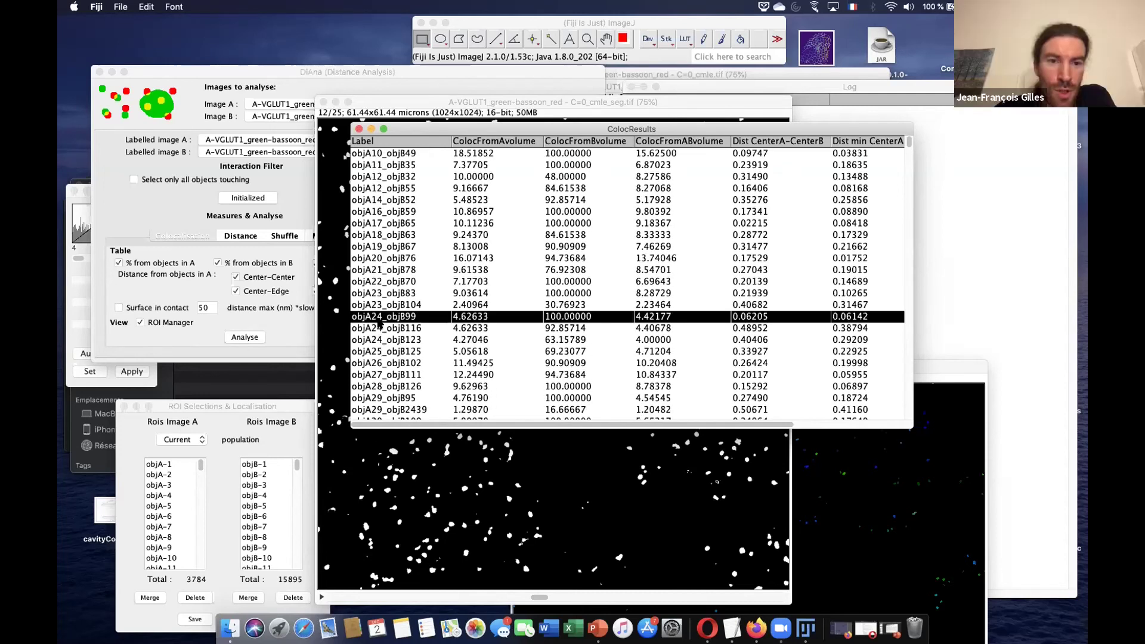
scroll(379, 324, "down", 1)
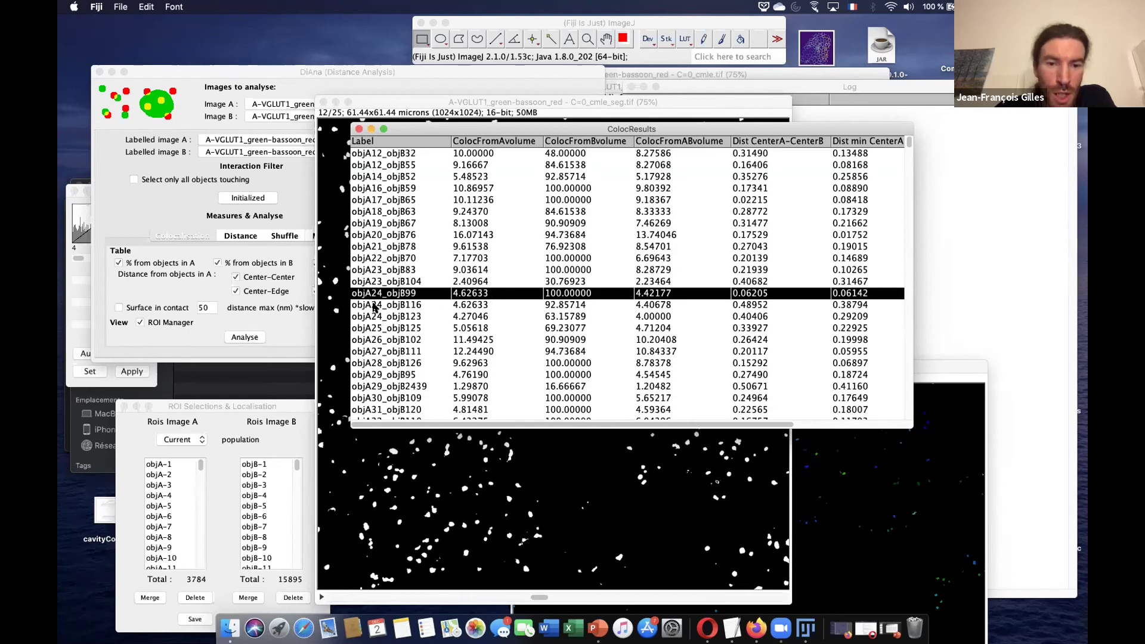
left_click(368, 306)
left_click(369, 294)
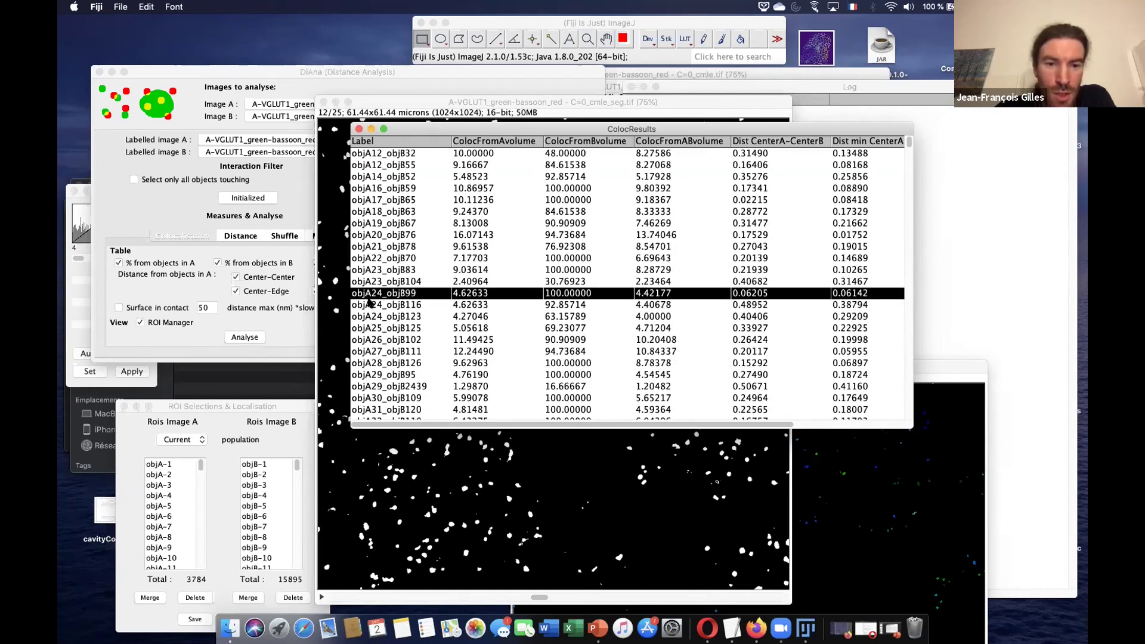
left_click(370, 316)
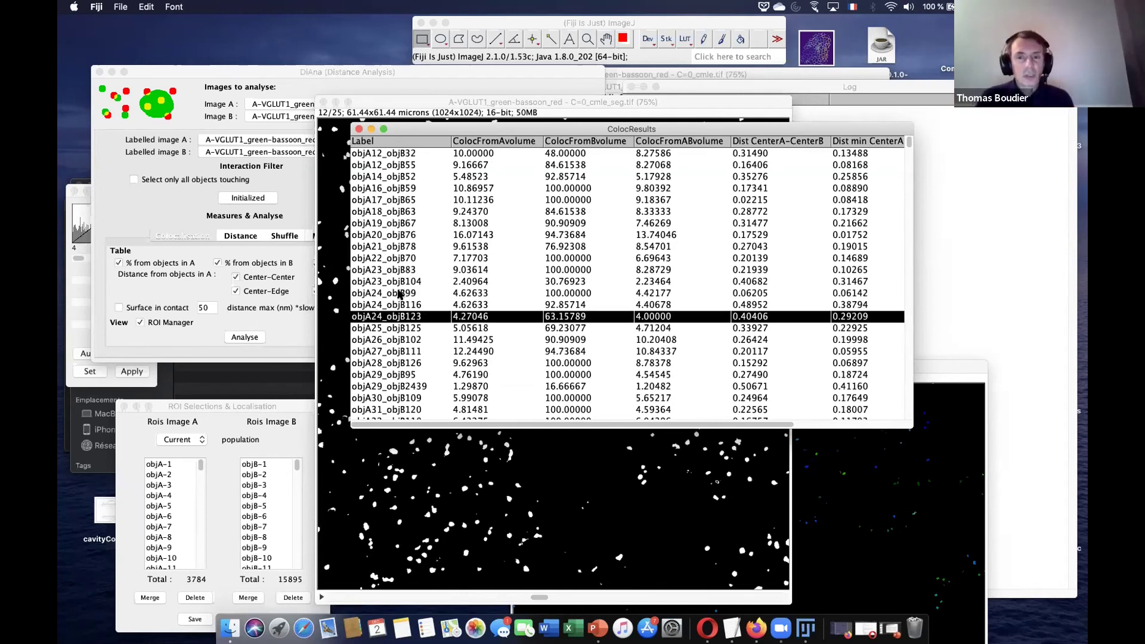
left_click(374, 296)
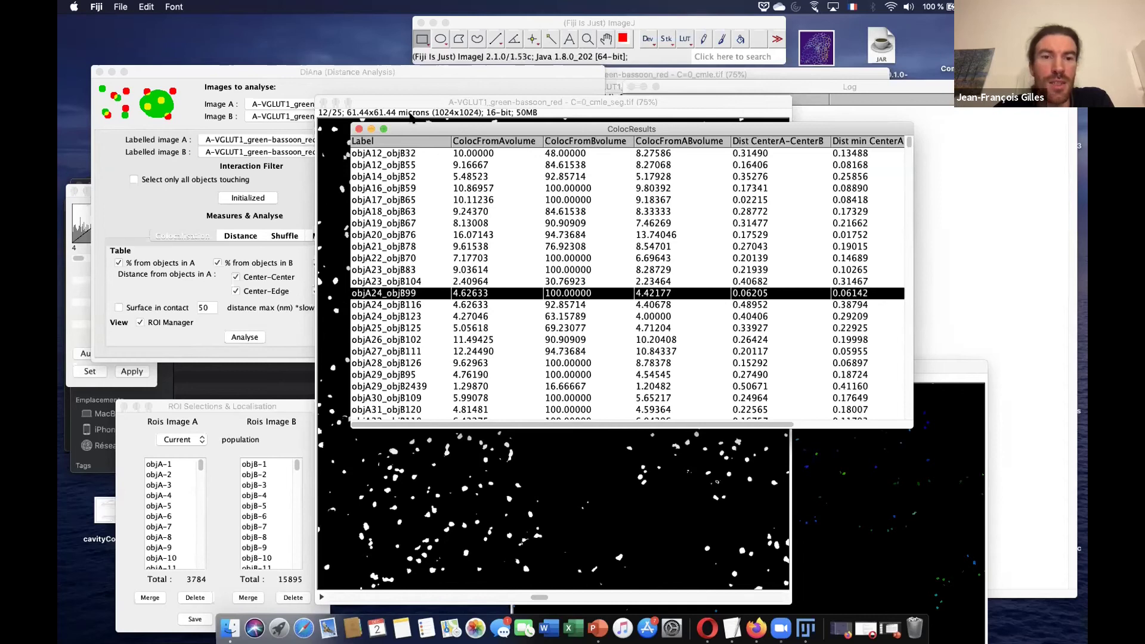
Shift the C=0_cmle_seg image aside and examine the centre and edge distance columns of the ColocResults table.
left_click_drag(440, 98, 371, 96)
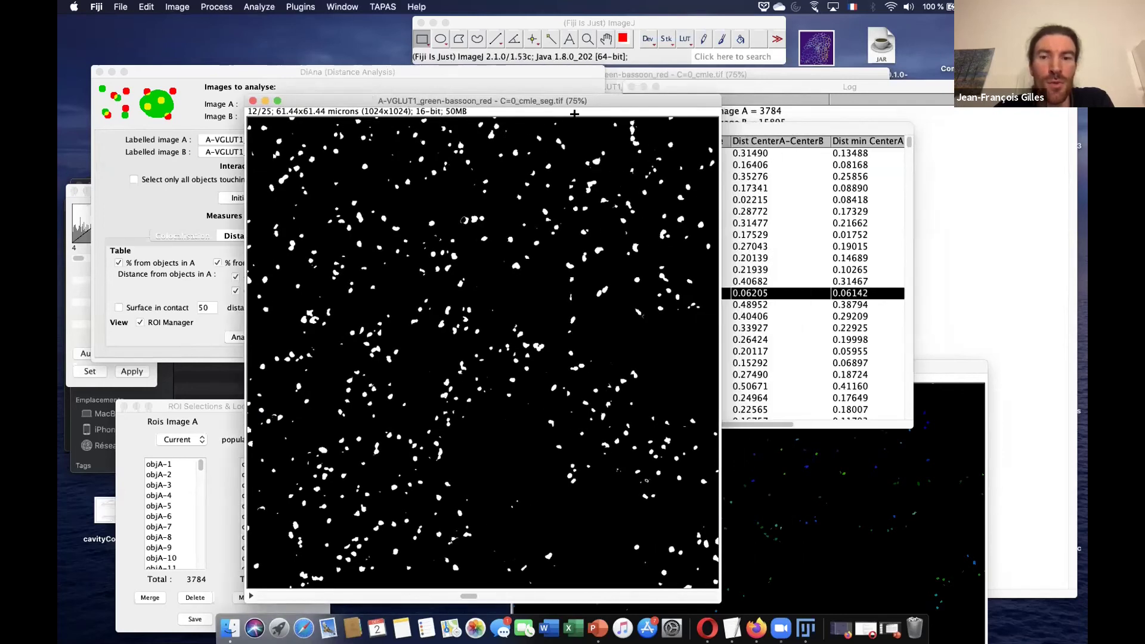
left_click(740, 126)
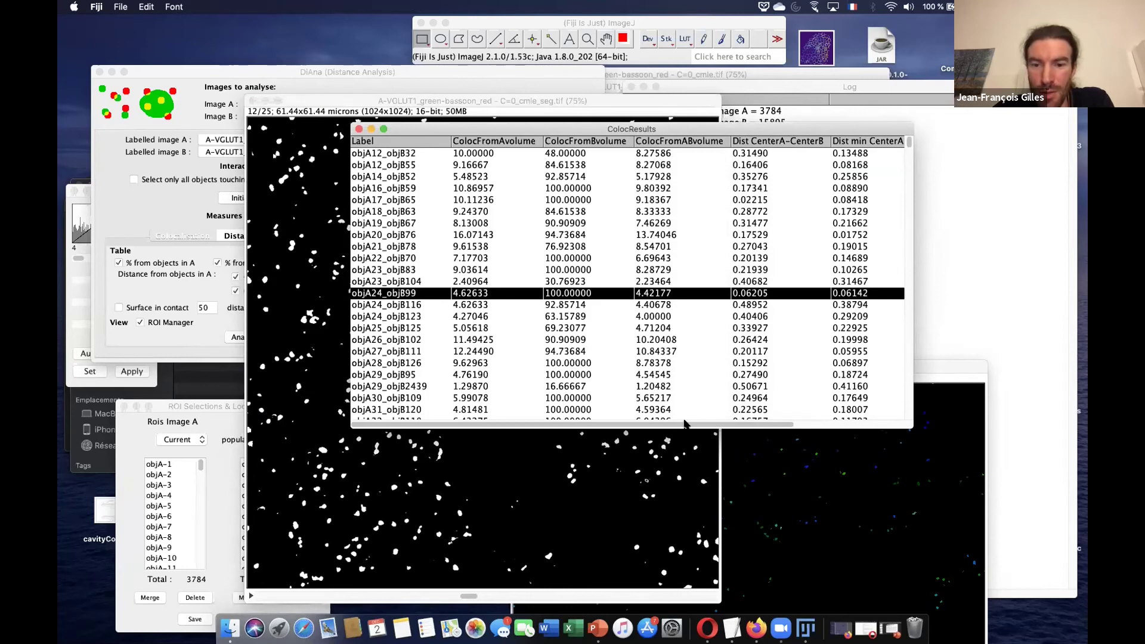
scroll(684, 417, "right", 5)
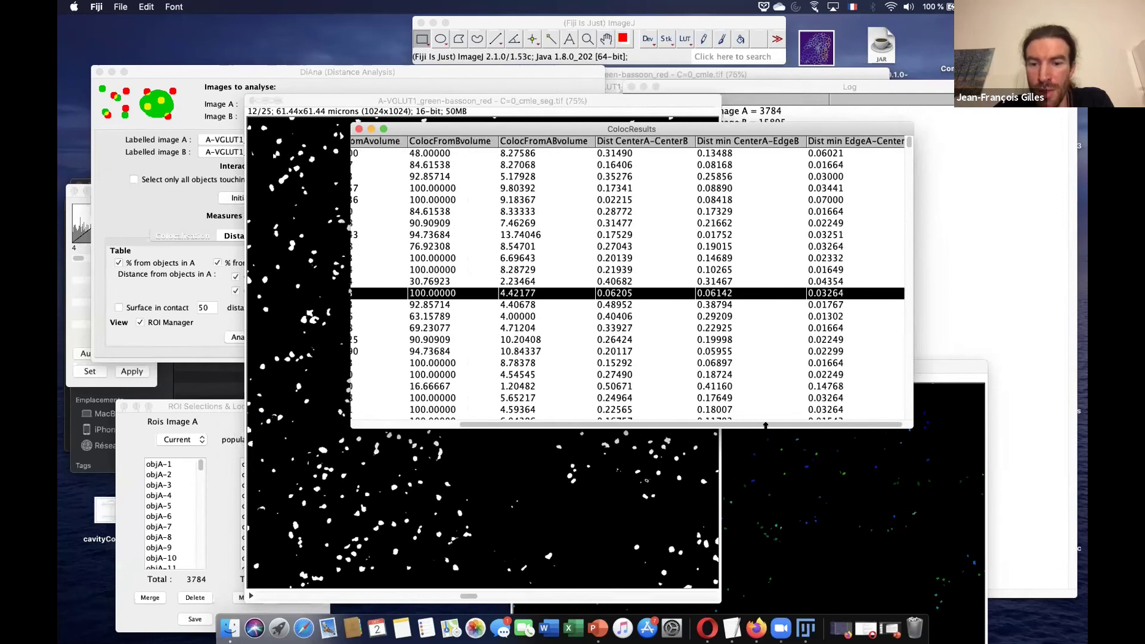
scroll(768, 426, "left", 5)
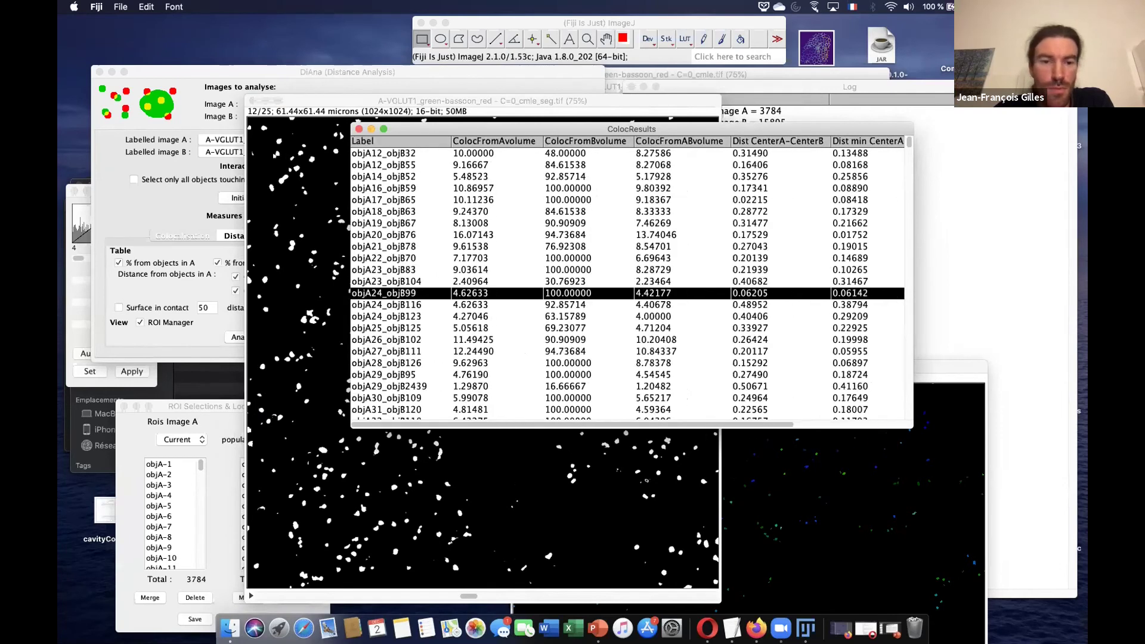
scroll(483, 255, "up", 3)
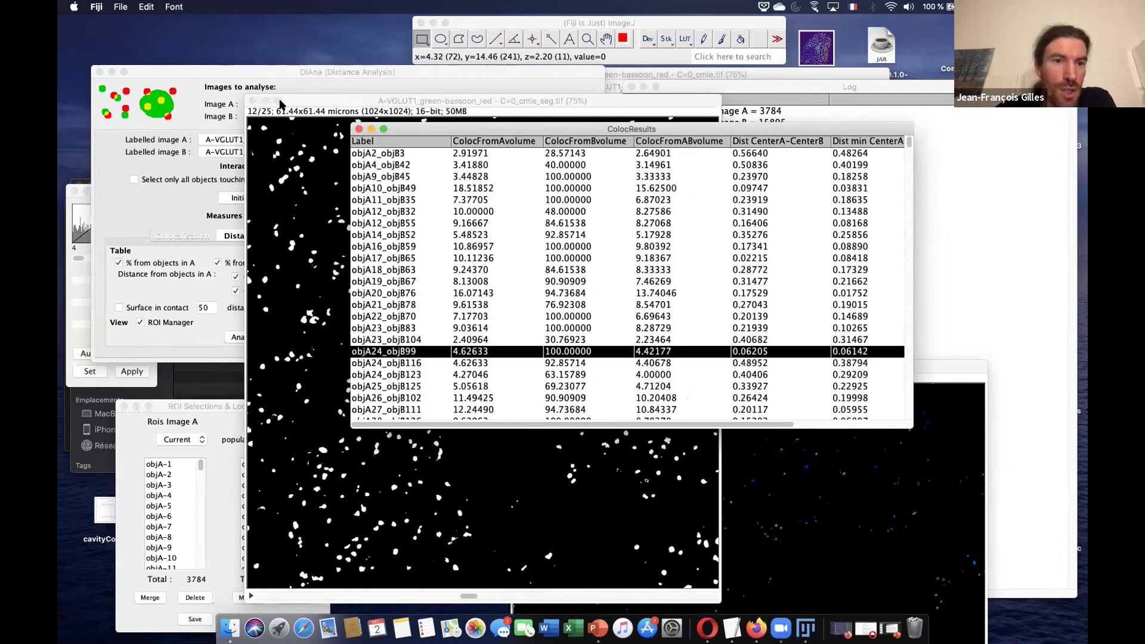
Bring up the Log window and compare the total and touching object counts for images A and B.
left_click(684, 82)
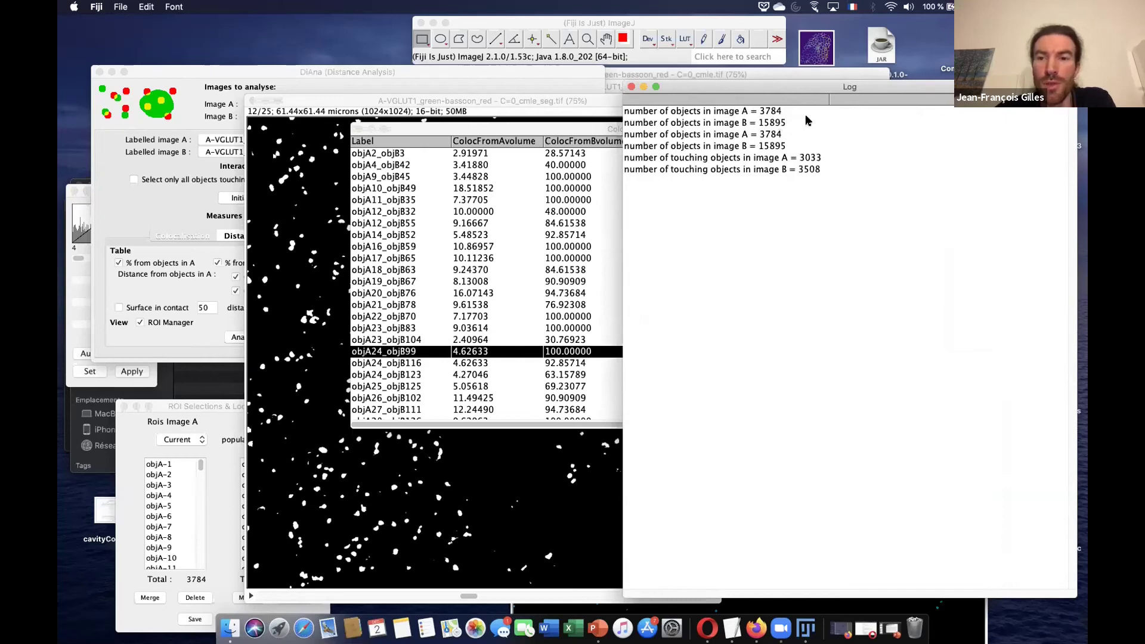
left_click(751, 111)
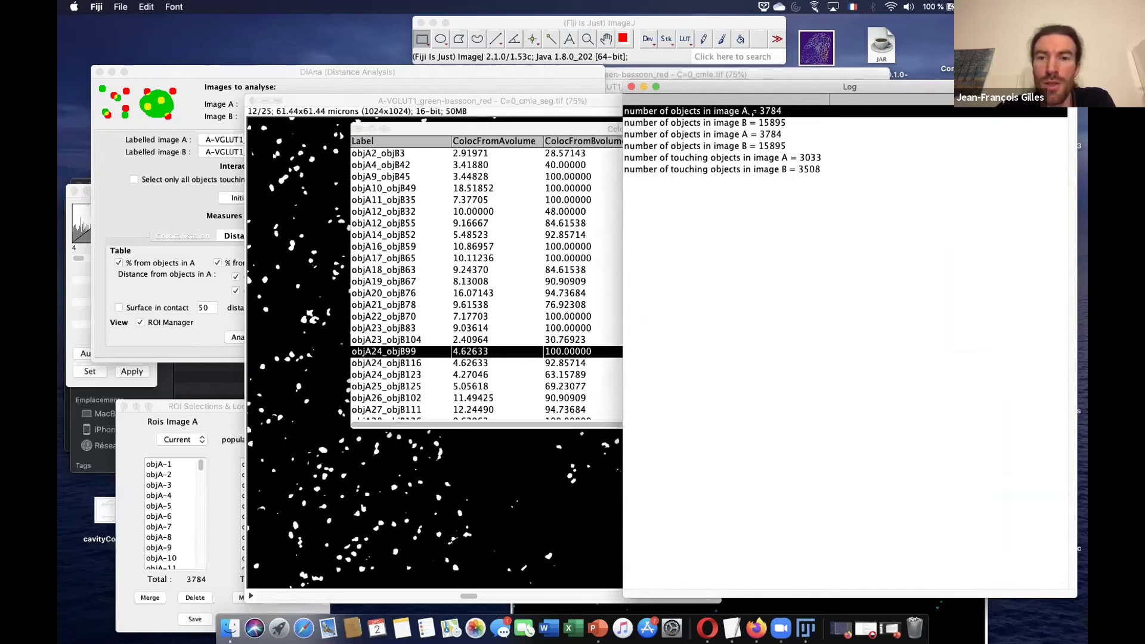
left_click(713, 123)
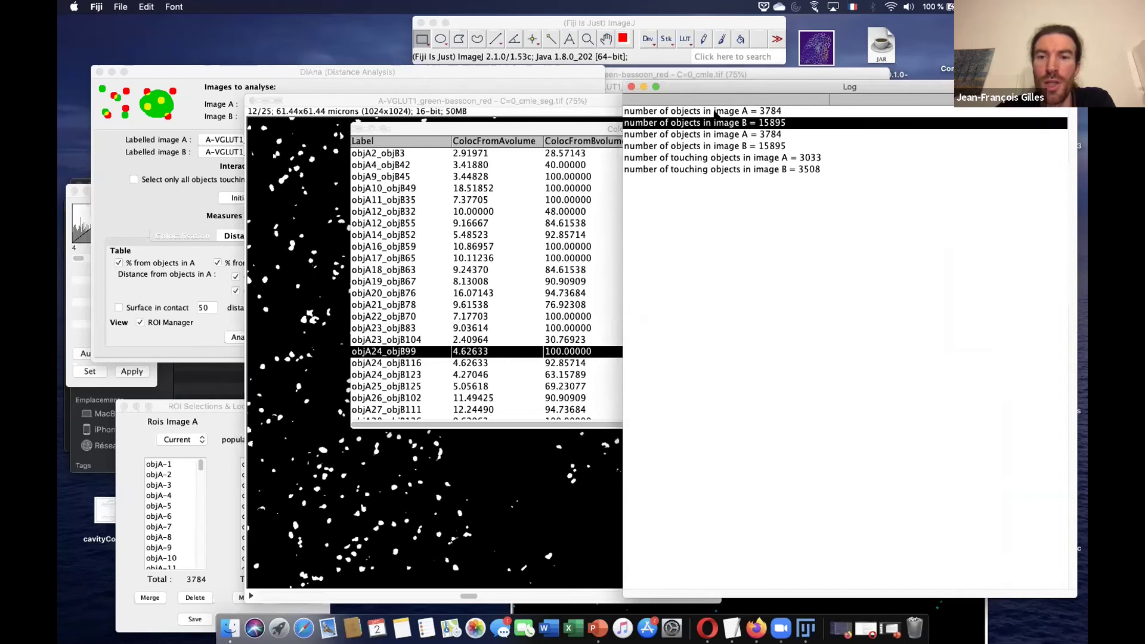
left_click(735, 158)
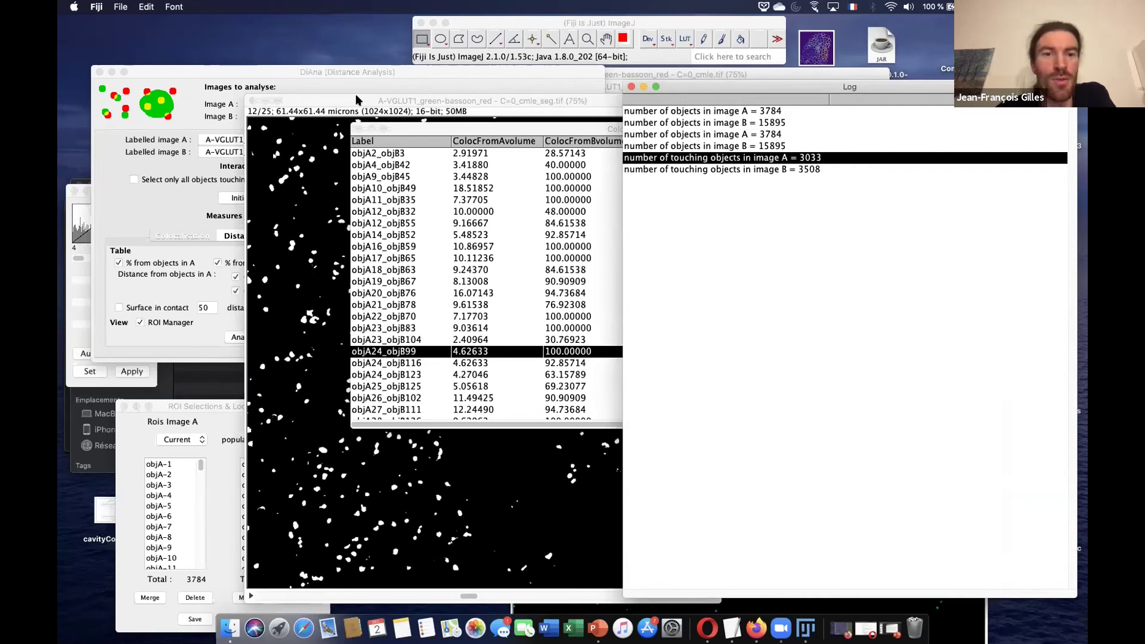
left_click_drag(357, 100, 327, 152)
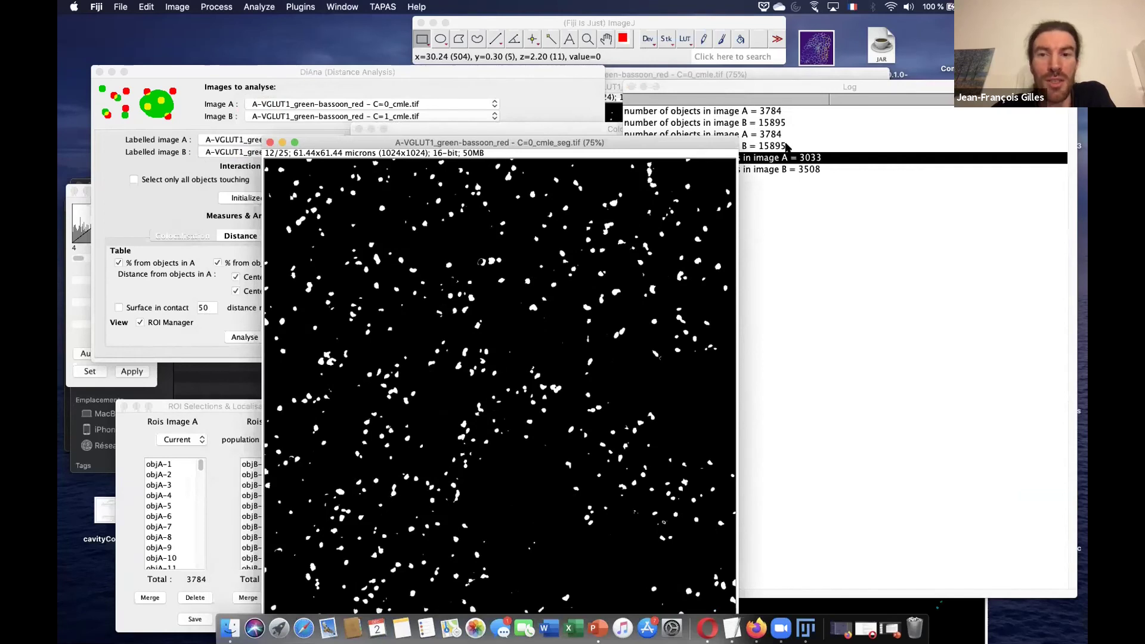
left_click(768, 85)
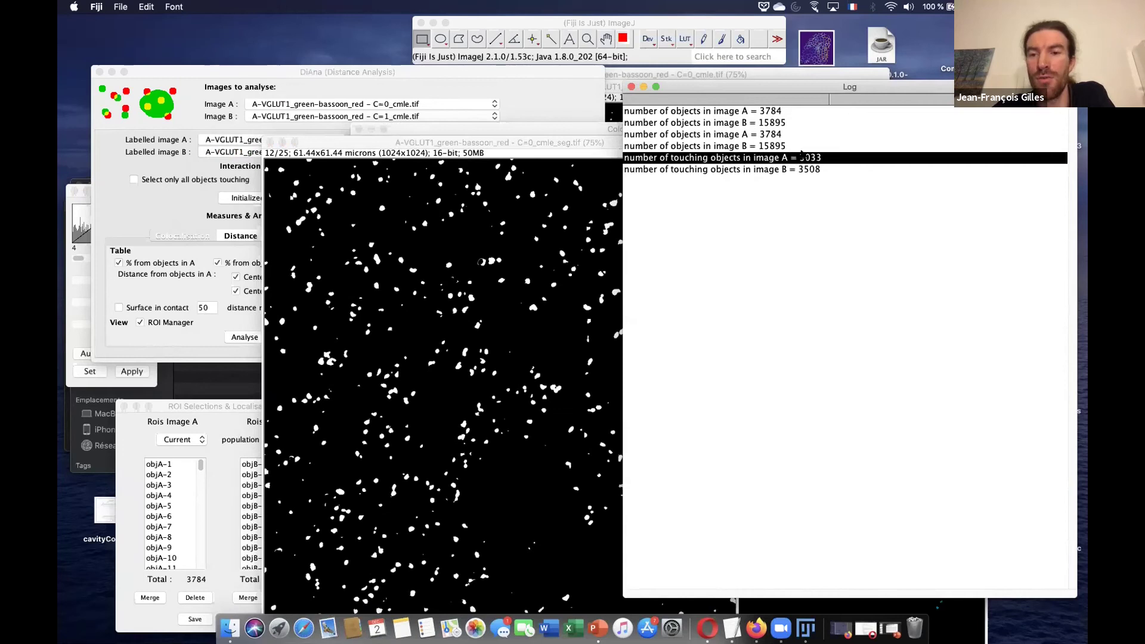
left_click(720, 171)
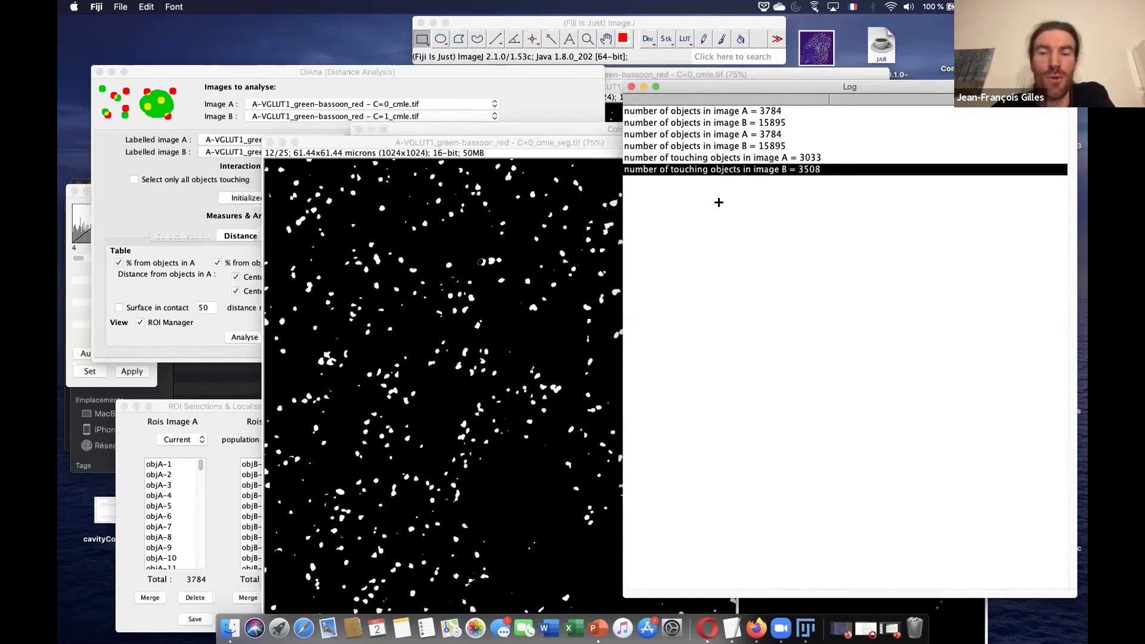
Bring ColocResults back to the front and place the ROI Selections & Localisation window beside it, over the DiAna window.
left_click(456, 128)
left_click_drag(456, 127, 463, 118)
left_click_drag(230, 406, 241, 79)
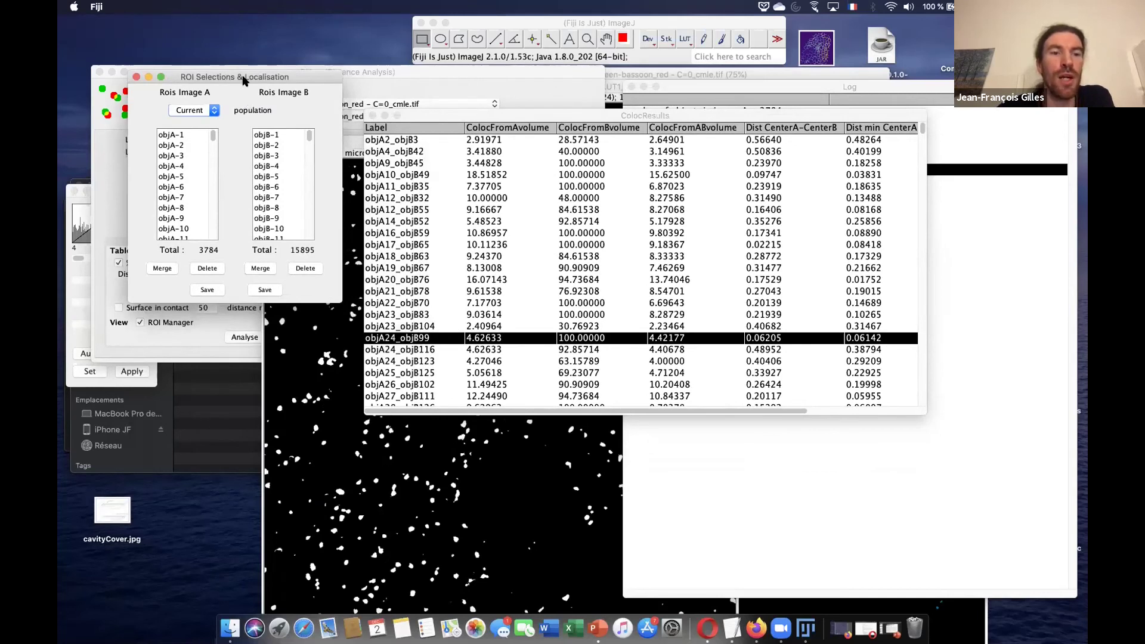
left_click_drag(241, 76, 263, 54)
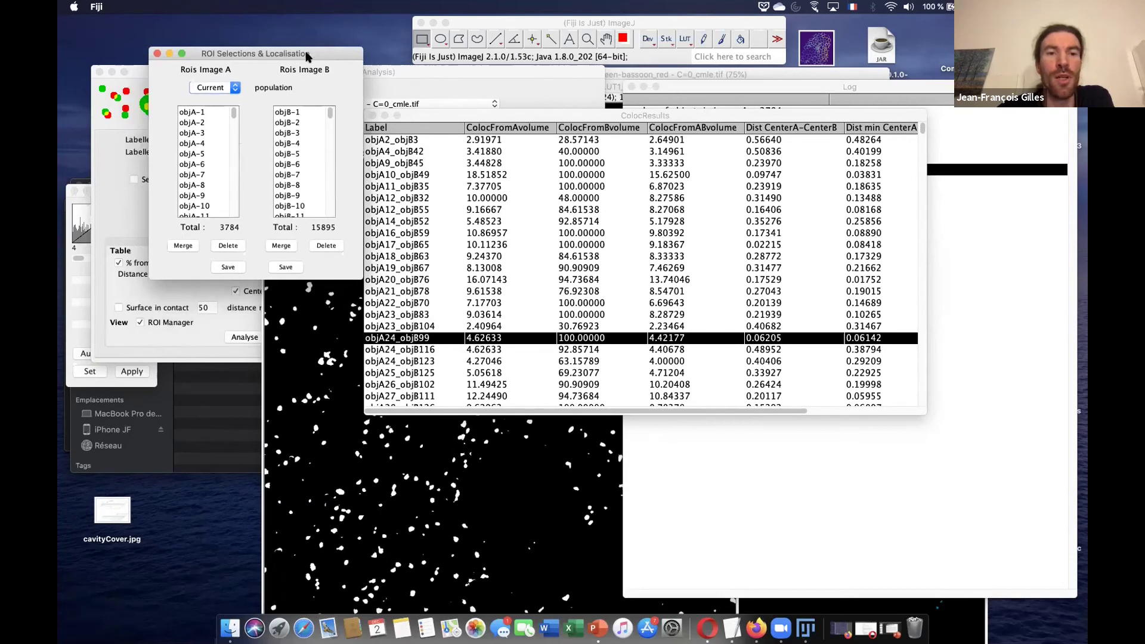
left_click_drag(301, 56, 301, 56)
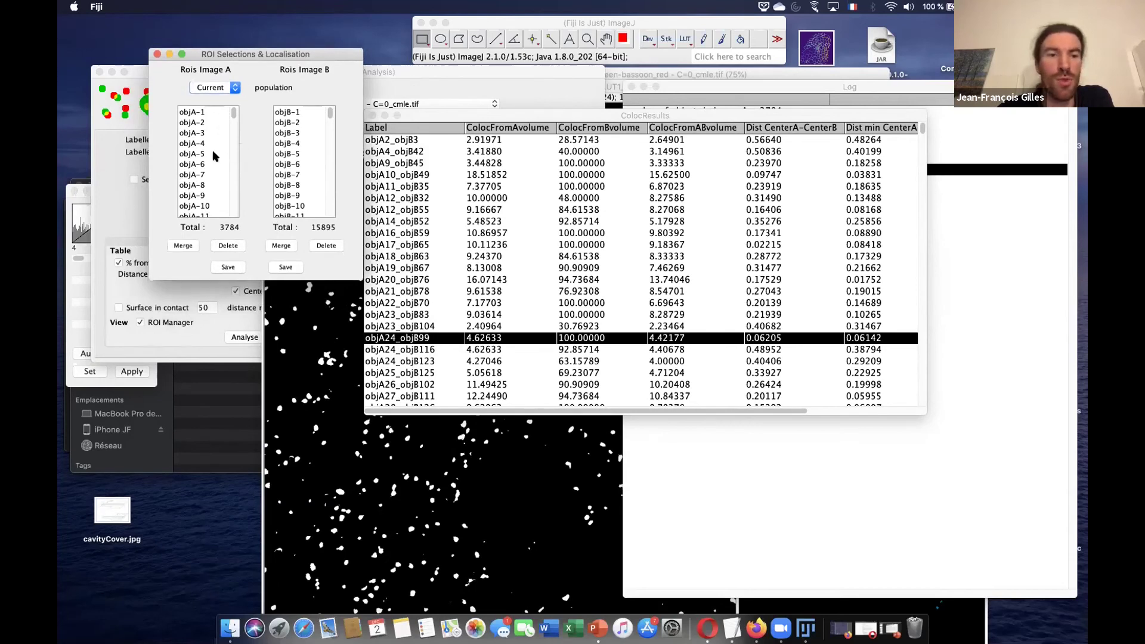
Locate objA-4 and objA-7, plus objB-2, objB-7 and objB-5, in the segmented images through the ROI selection lists.
scroll(210, 126, "down", 15)
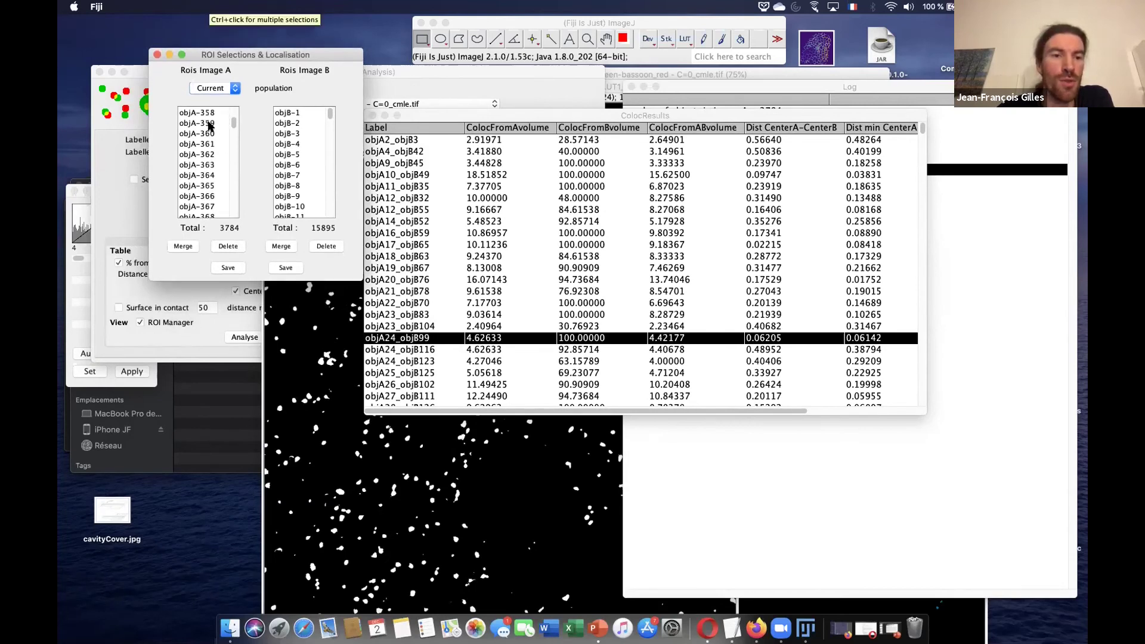
scroll(208, 117, "up", 15)
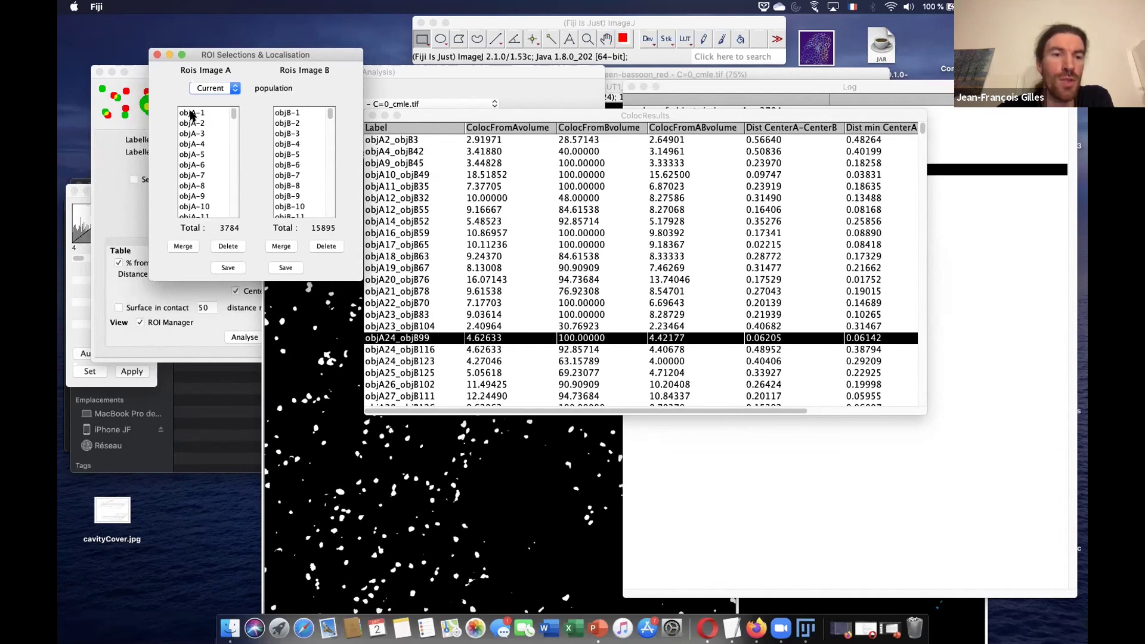
left_click(201, 143)
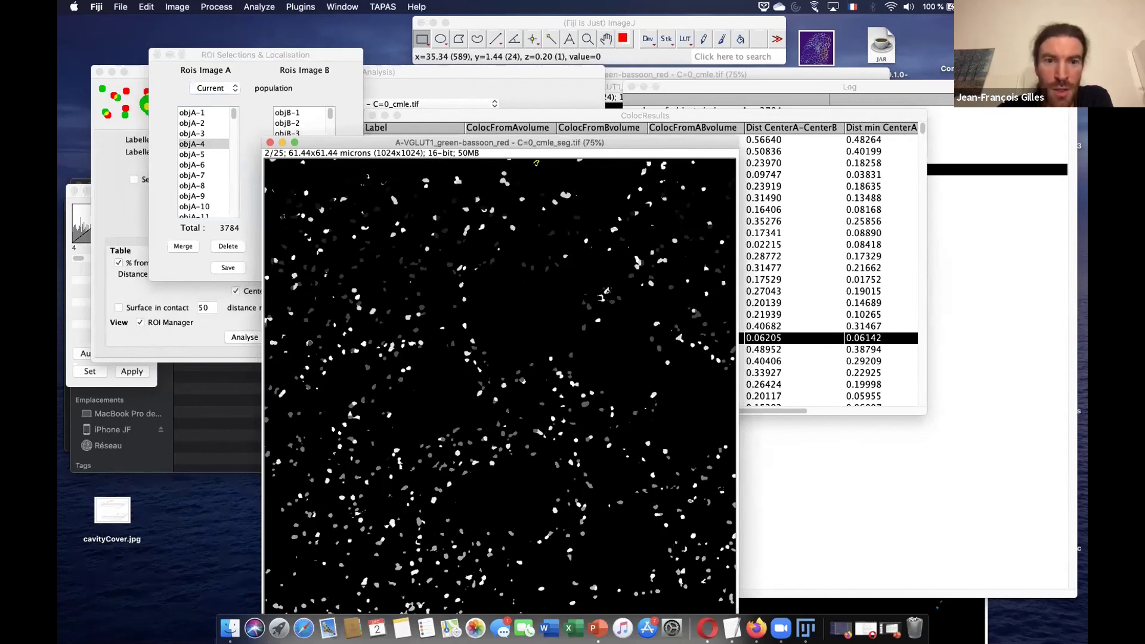
left_click(194, 174)
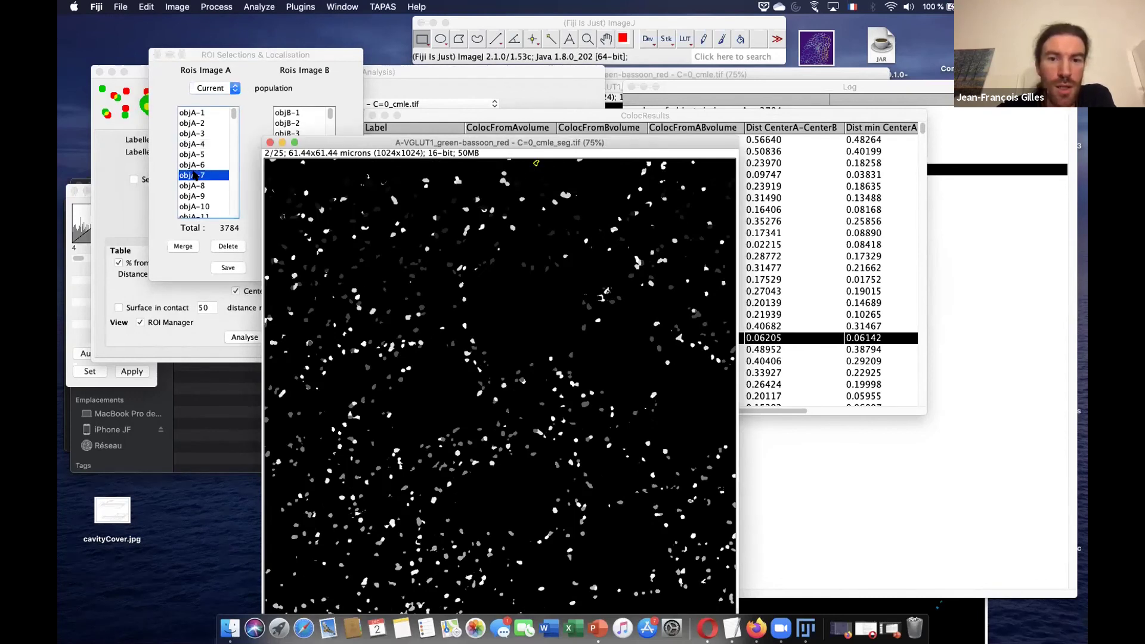
left_click(291, 124)
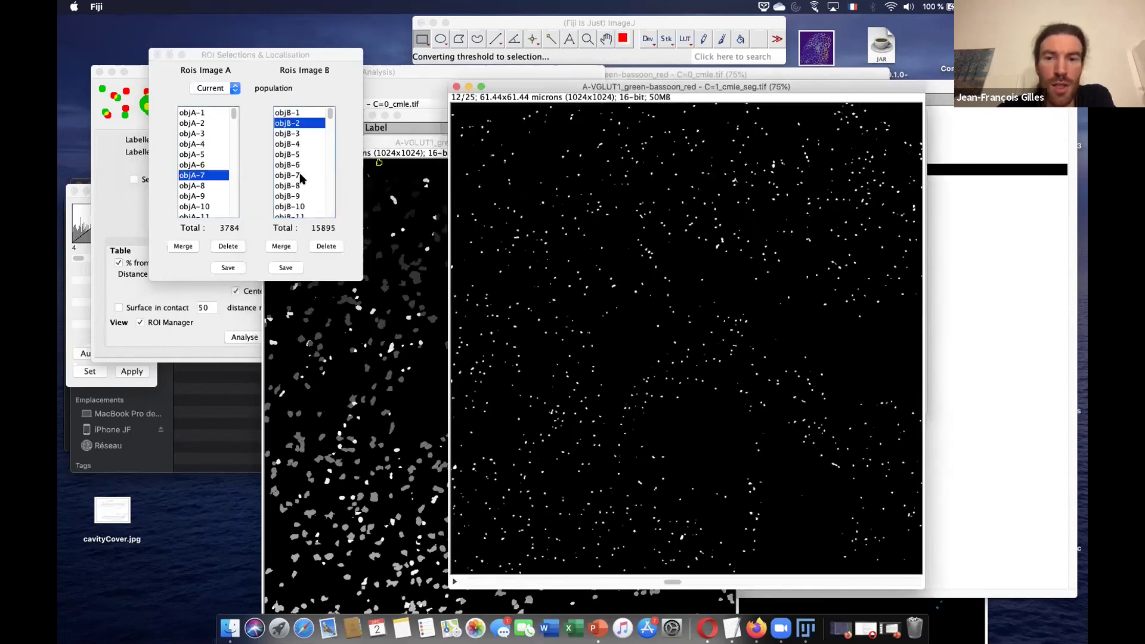
left_click(299, 173)
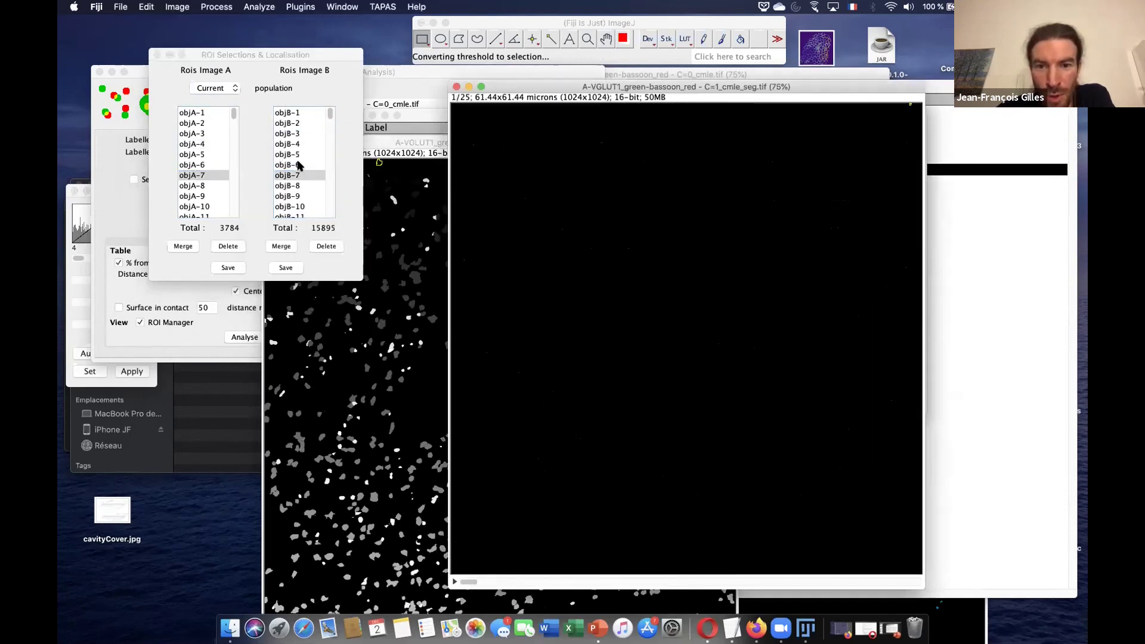
left_click(300, 153)
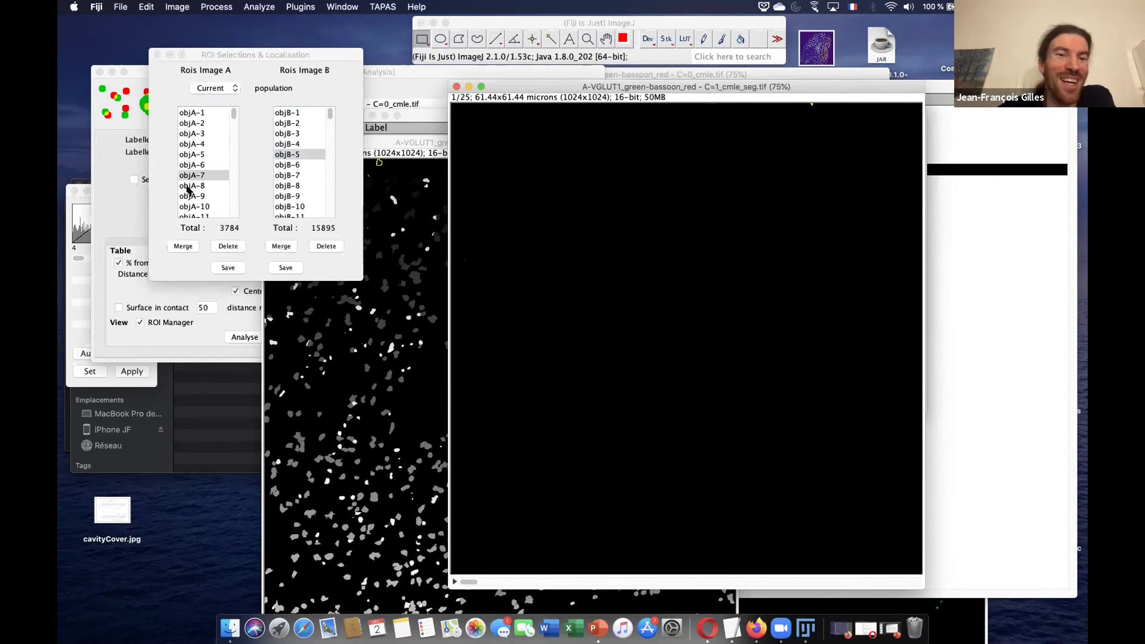
Locate objA-8 in segmented image A and switch the ROI population from Current to Touching.
left_click(189, 186)
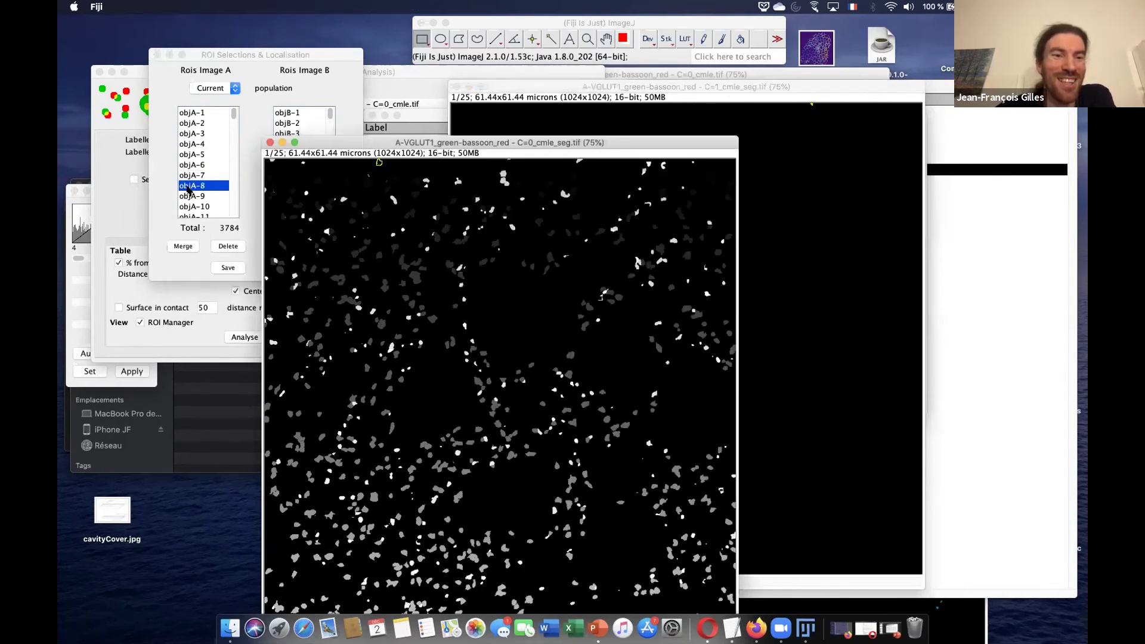
left_click(268, 55)
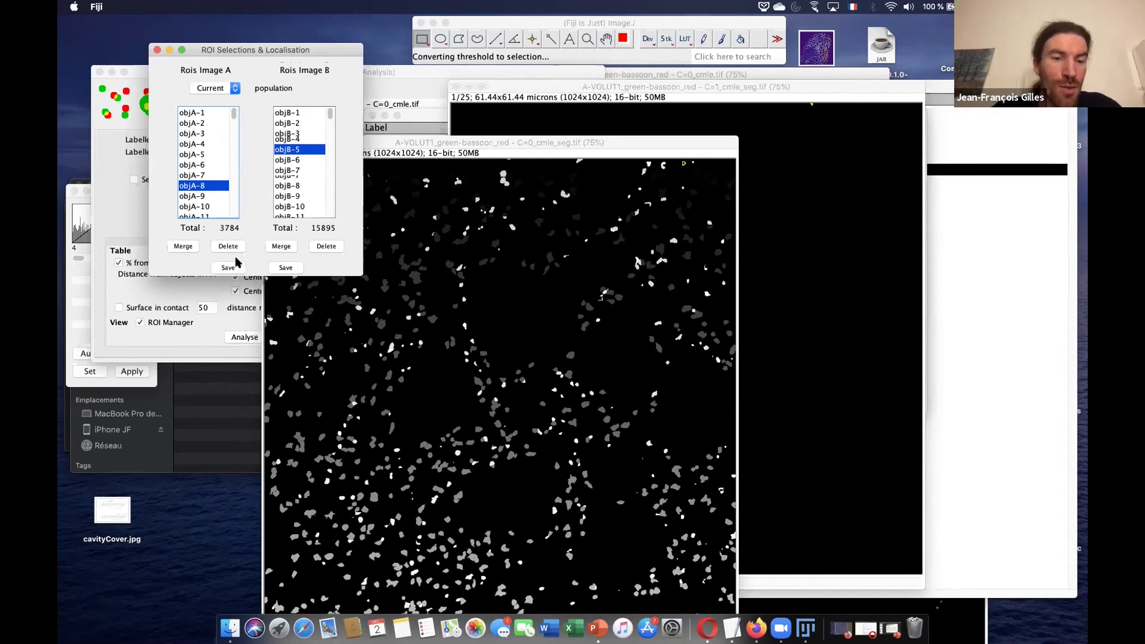
left_click(225, 88)
left_click(284, 79)
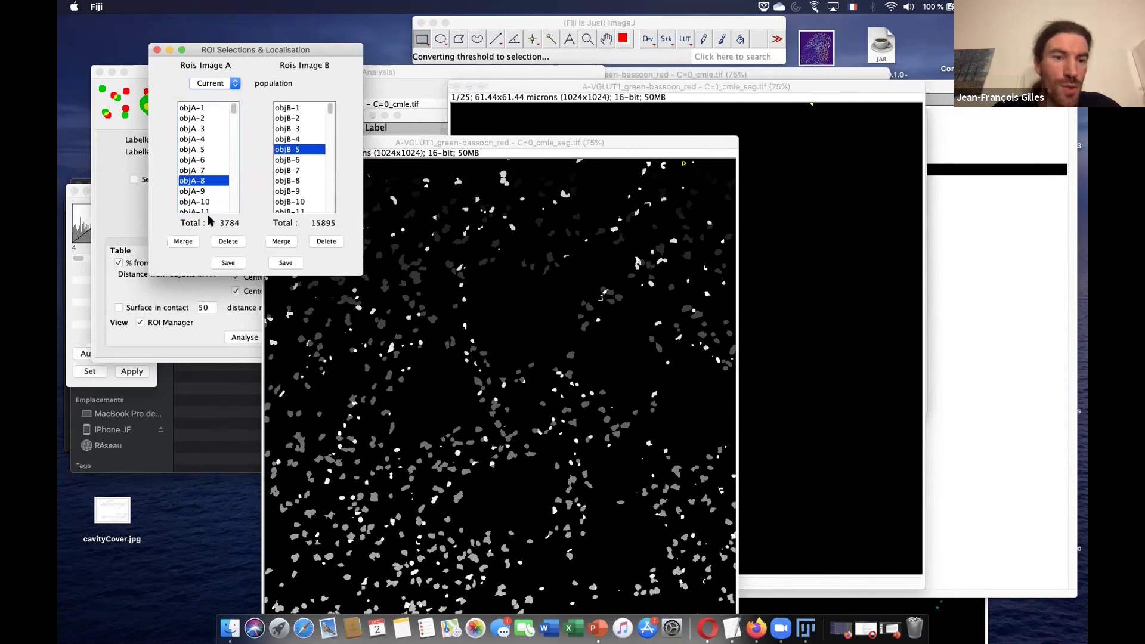
left_click(219, 83)
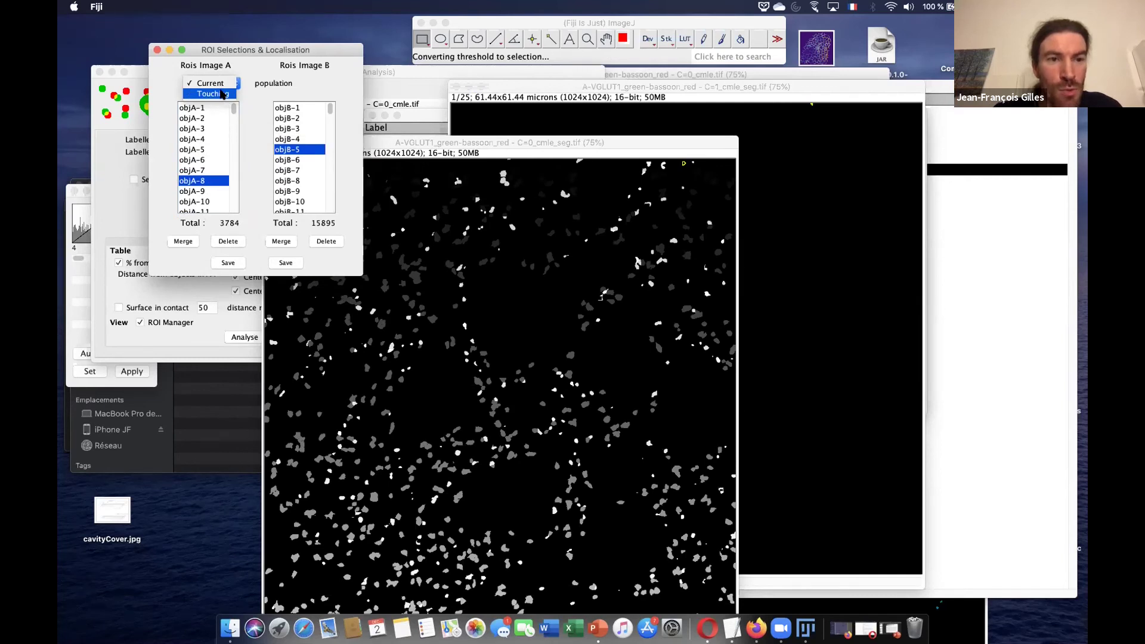
left_click(222, 94)
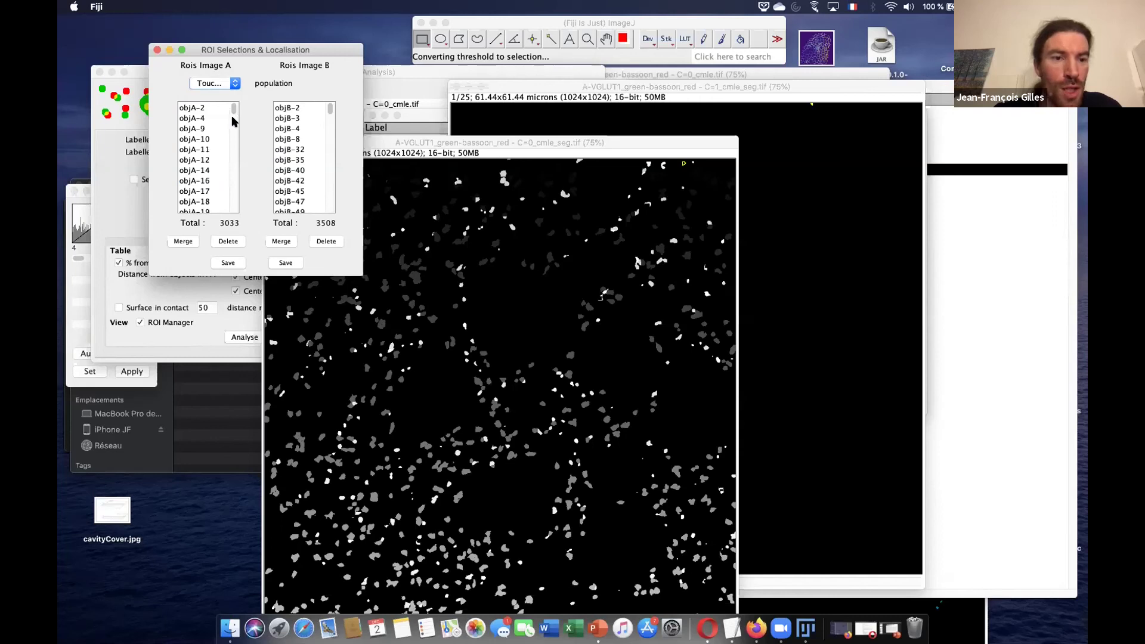
Browse the list of touching objects for image A and locate objA-16 in the segmented image.
scroll(233, 149, "down", 5)
scroll(233, 150, "up", 5)
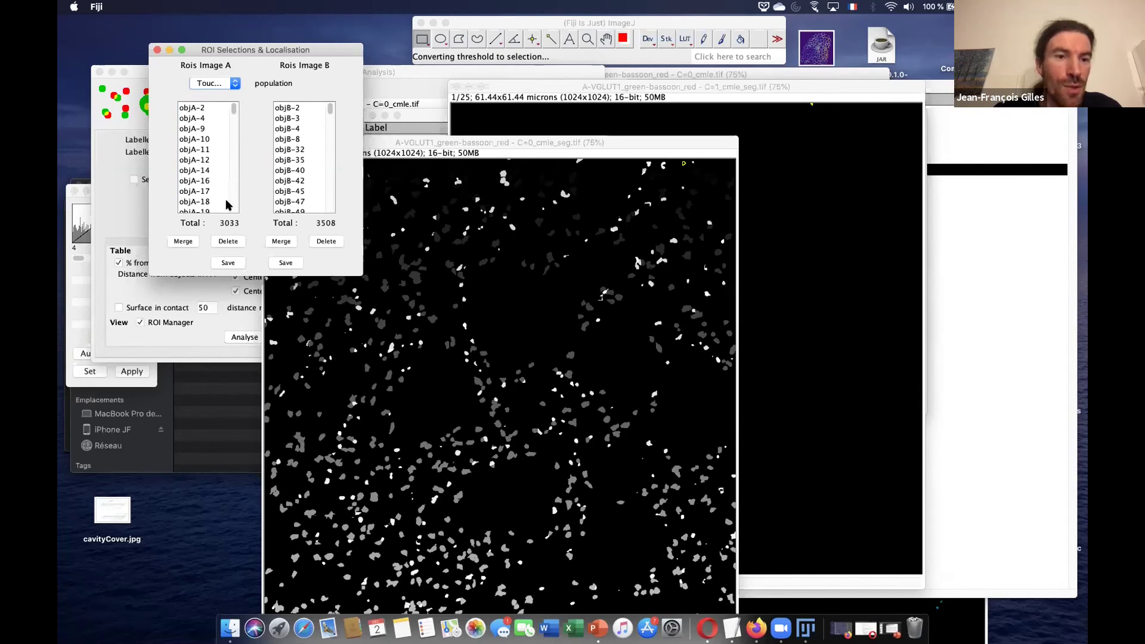
left_click(215, 180)
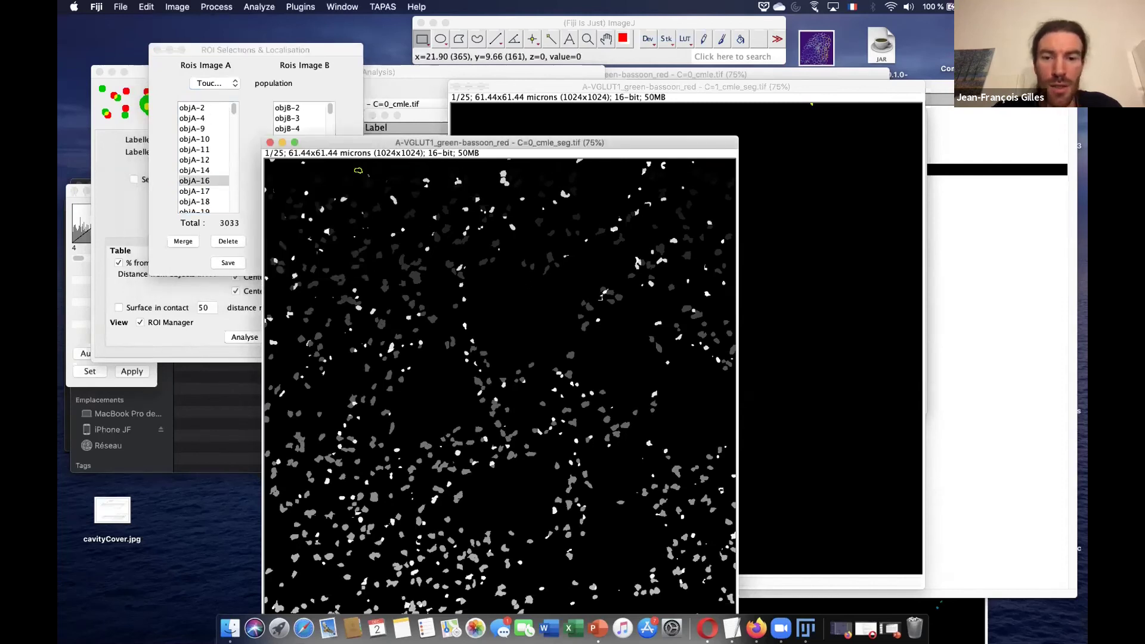
Bring the coloc image to the front, move it clear of the ROI window and display slice 13 of 25.
key("ctrl+Up")
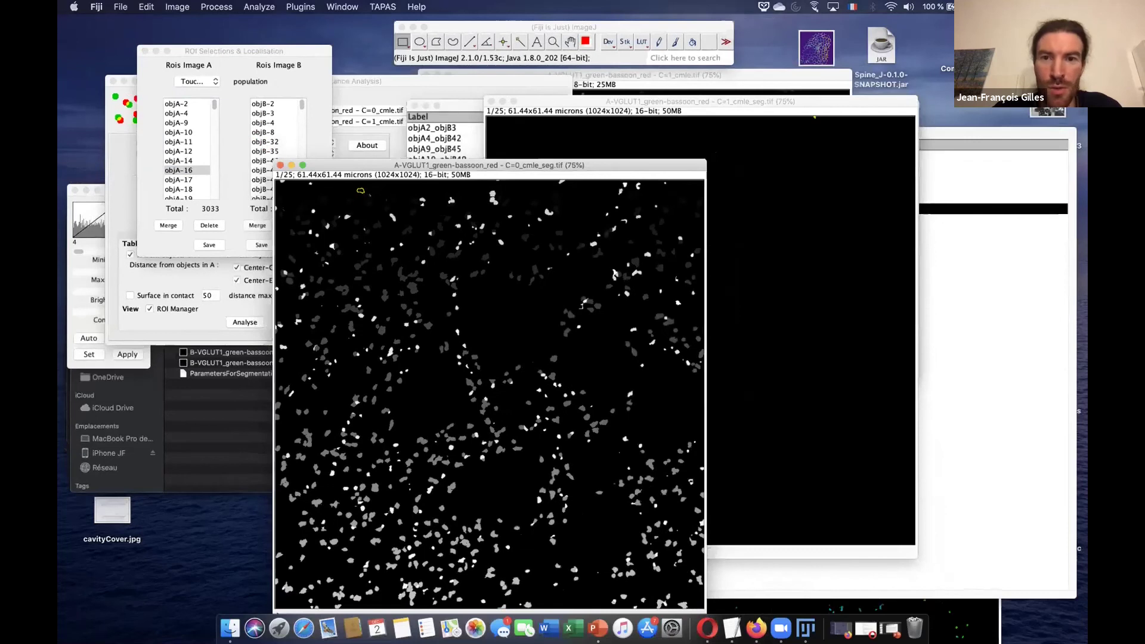
key("ctrl+Up")
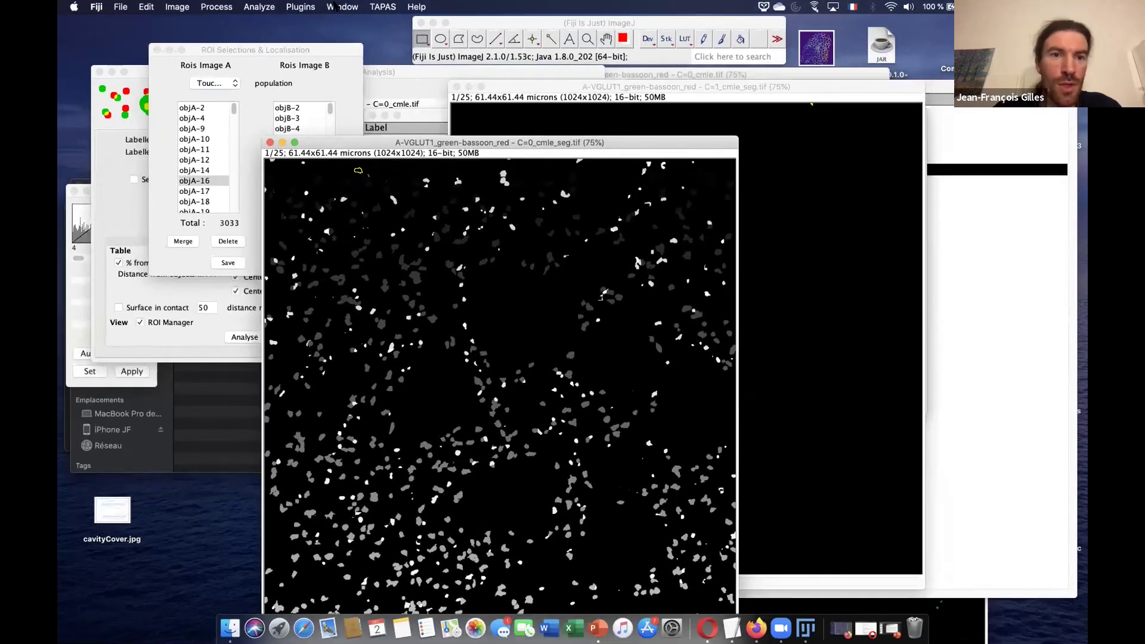
left_click(342, 7)
left_click(384, 176)
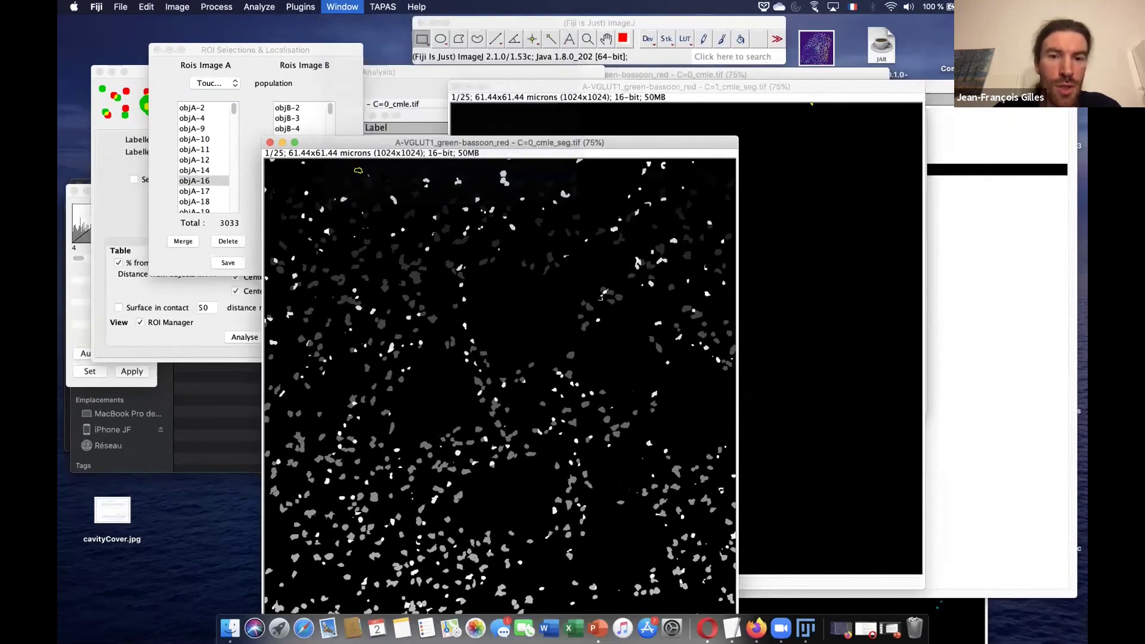
left_click_drag(697, 367, 537, 166)
left_click_drag(692, 167, 709, 105)
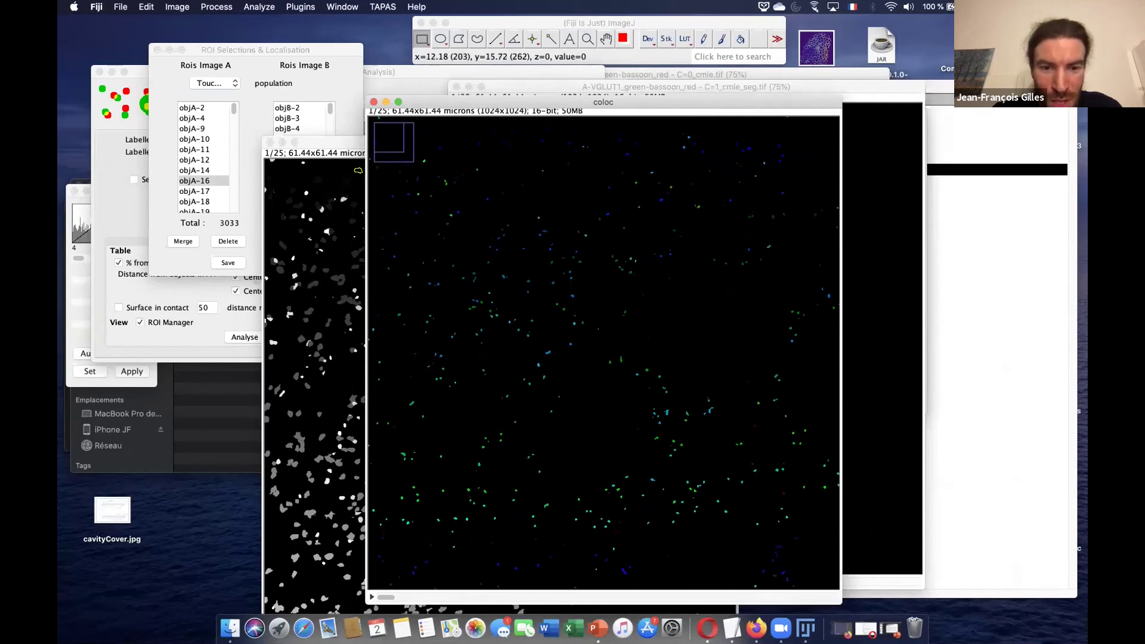
left_click_drag(384, 598, 603, 597)
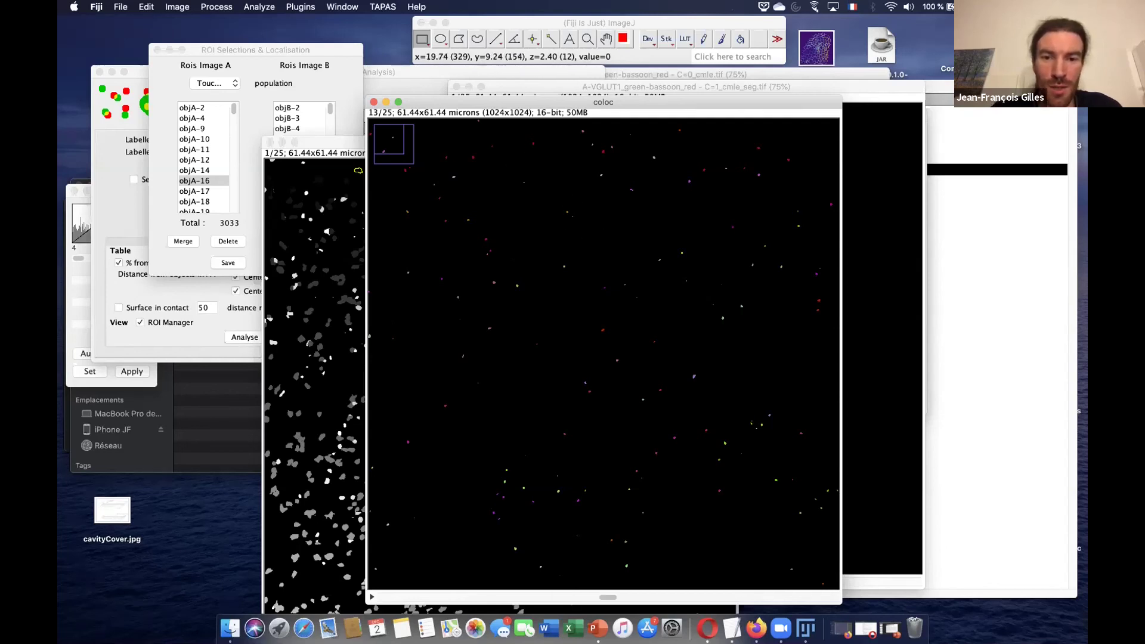
Run DiAna's object measures for both labelled images with every measure except Surface area enabled.
left_click(314, 55)
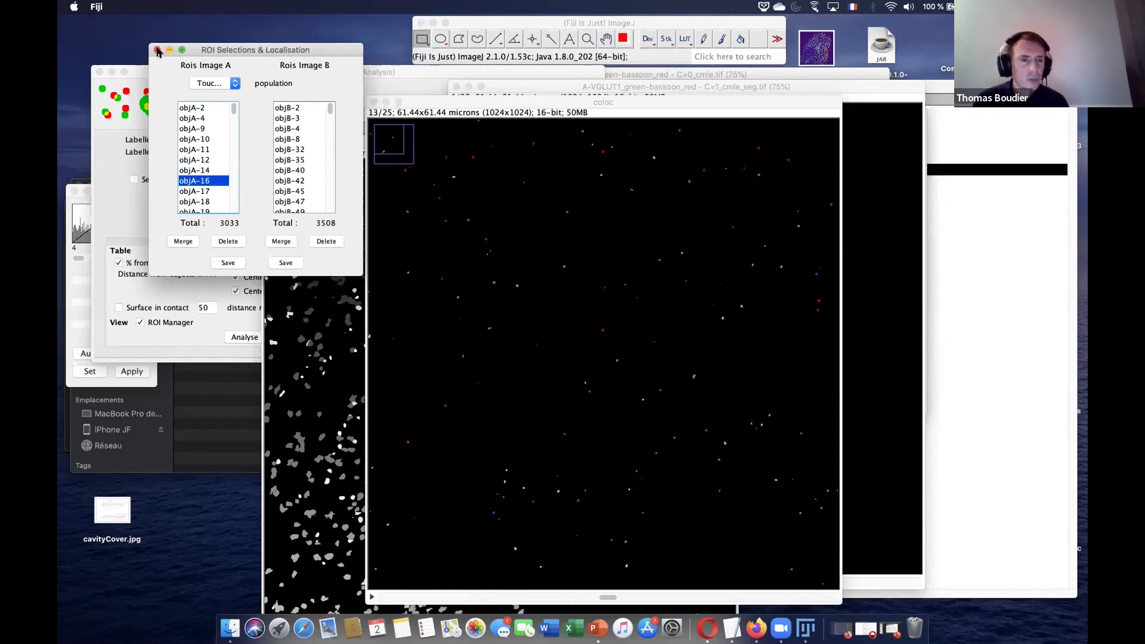
left_click(138, 212)
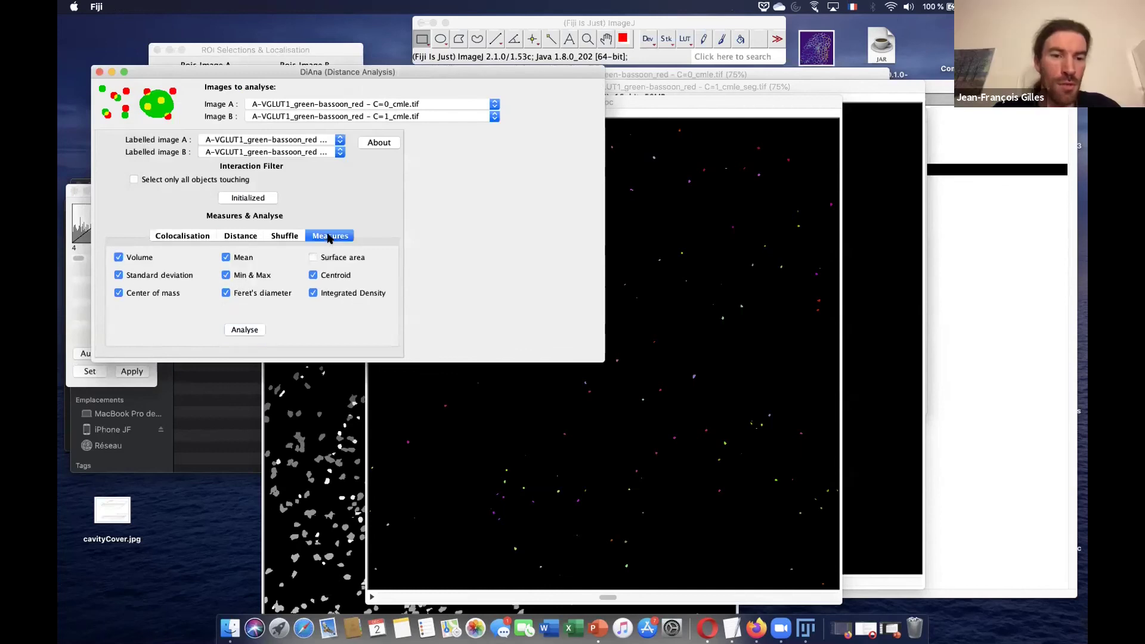
left_click(245, 330)
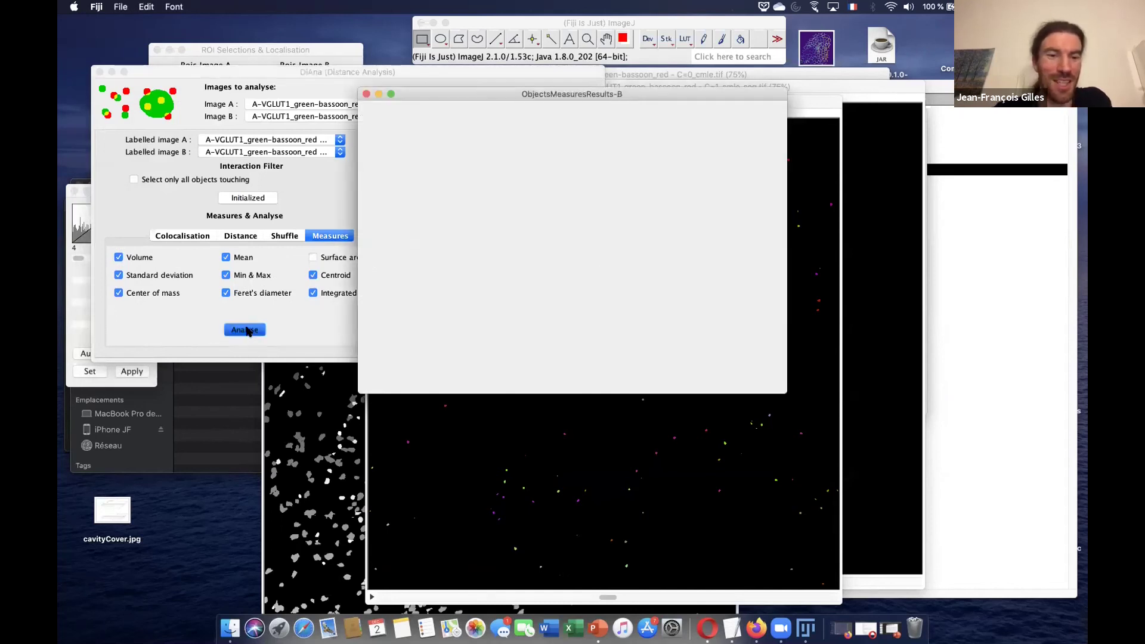
left_click(327, 237)
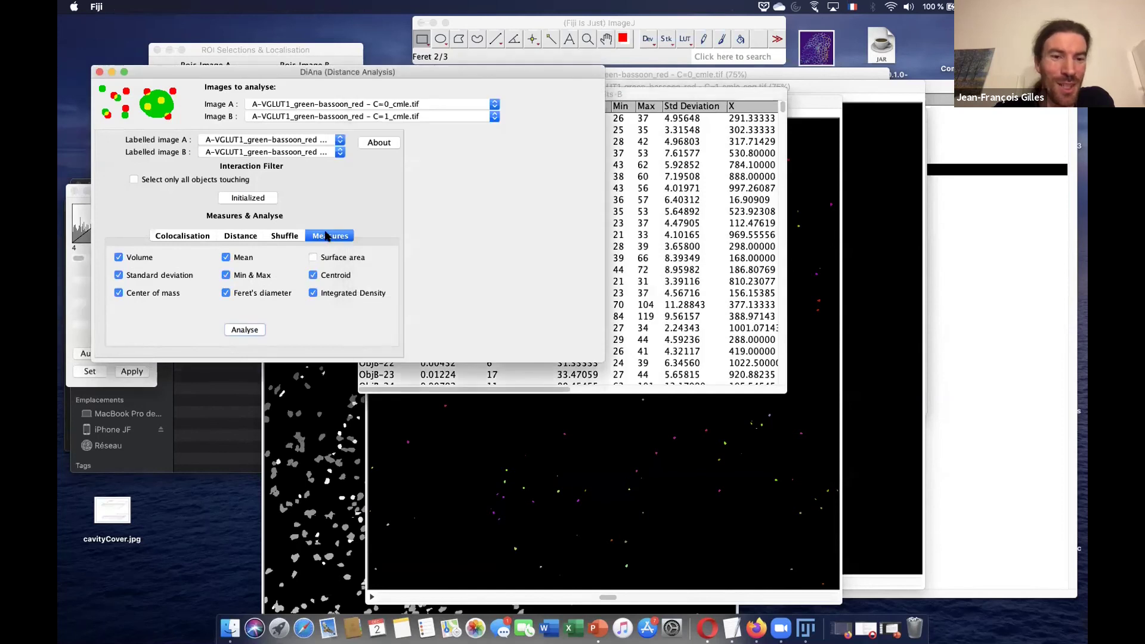
Arrange the ObjectsMeasuresResults-A and ObjectsMeasuresResults-B tables side by side over the DiAna window.
left_click(632, 94)
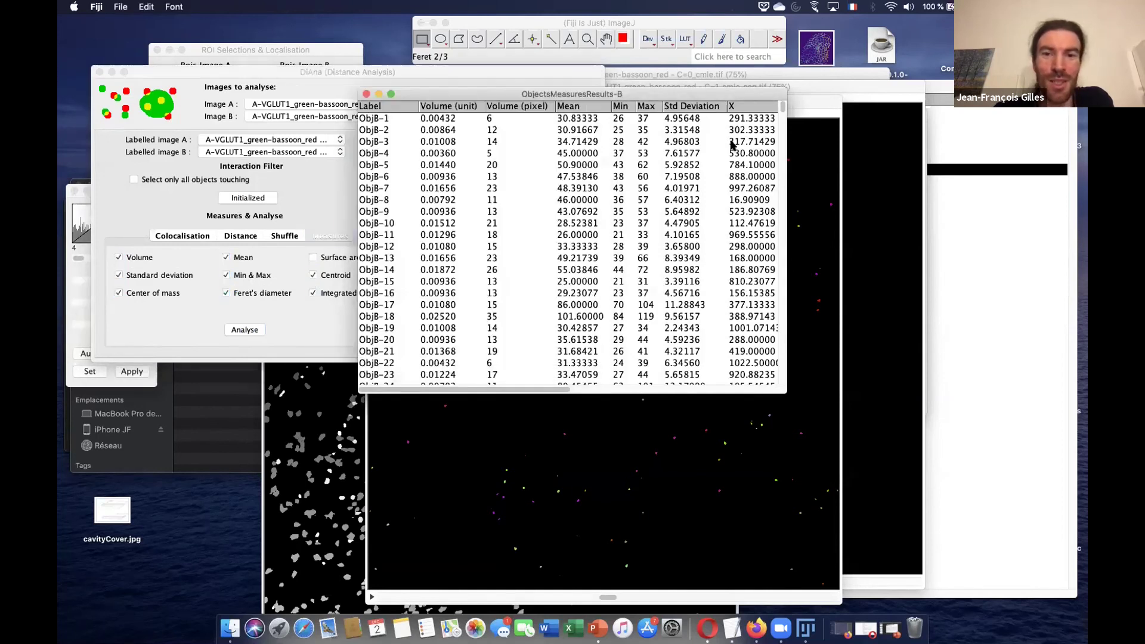
left_click_drag(632, 94, 815, 198)
left_click(620, 95)
left_click_drag(543, 93, 414, 338)
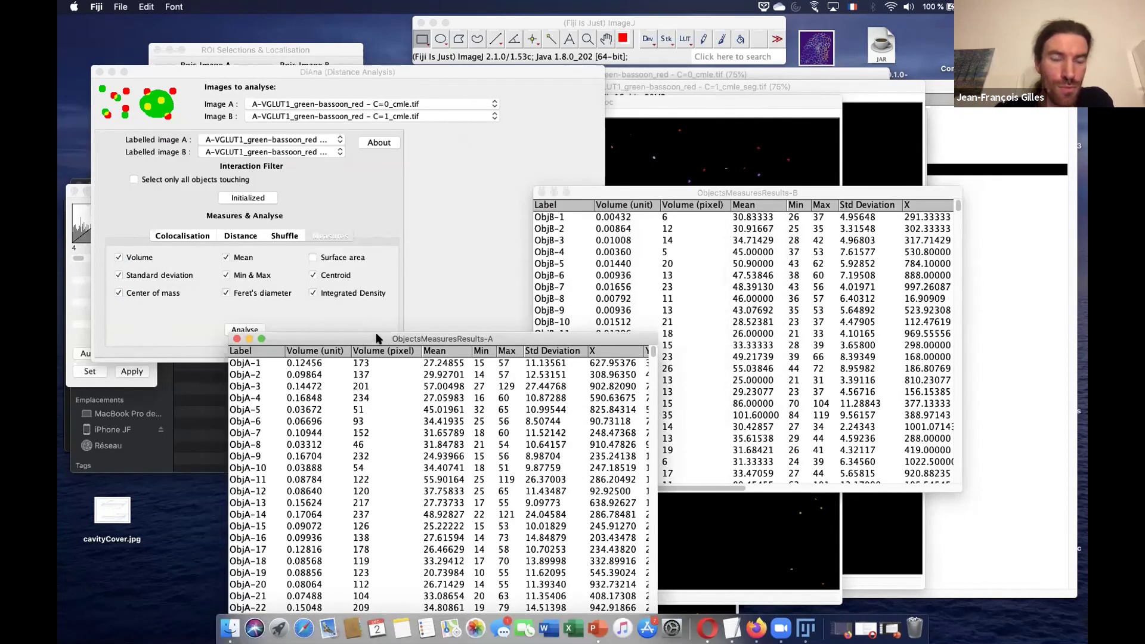
left_click(309, 245)
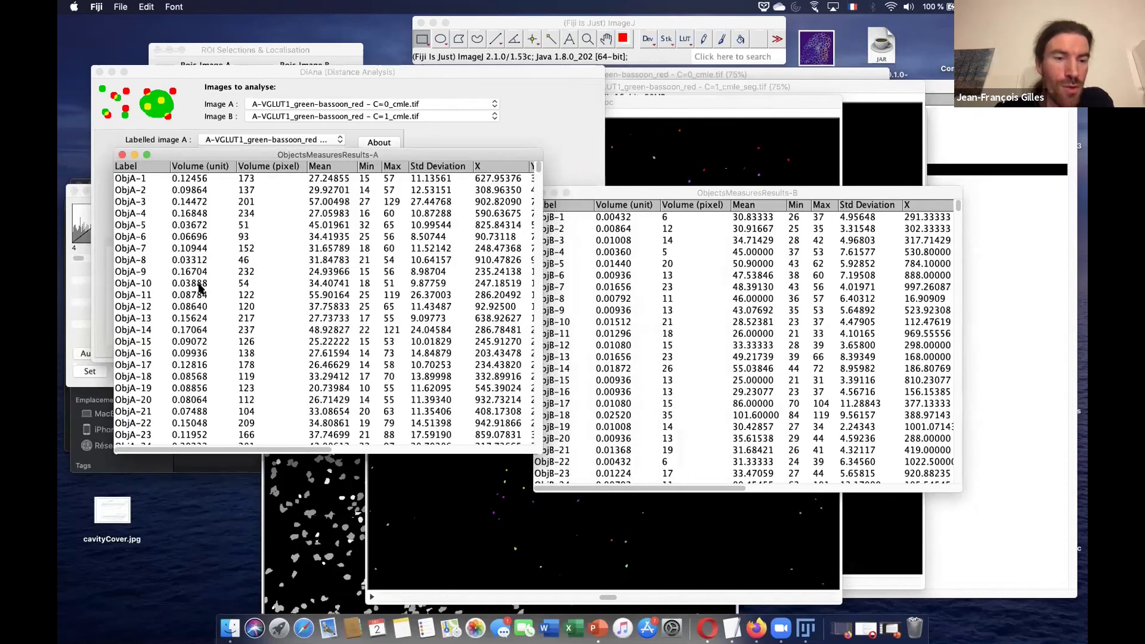
scroll(200, 289, "down", 20)
scroll(200, 288, "up", 20)
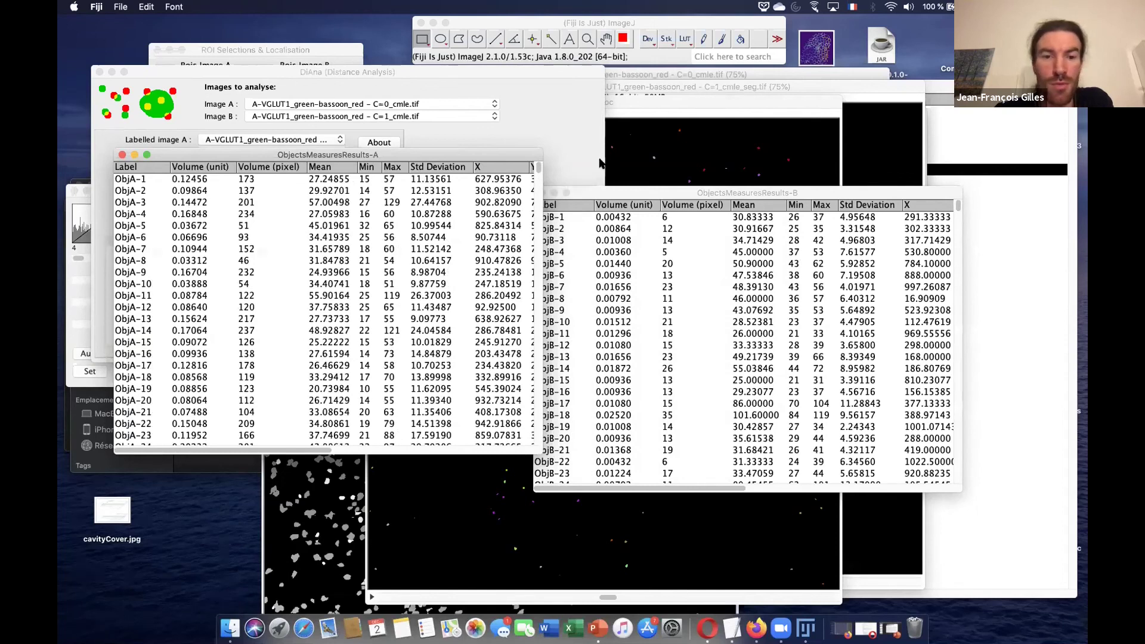
left_click_drag(600, 192, 554, 154)
Examine the volume, intensity and position columns for objects A and B, and close both measures tables.
scroll(590, 239, "down", 10)
scroll(590, 238, "down", 18)
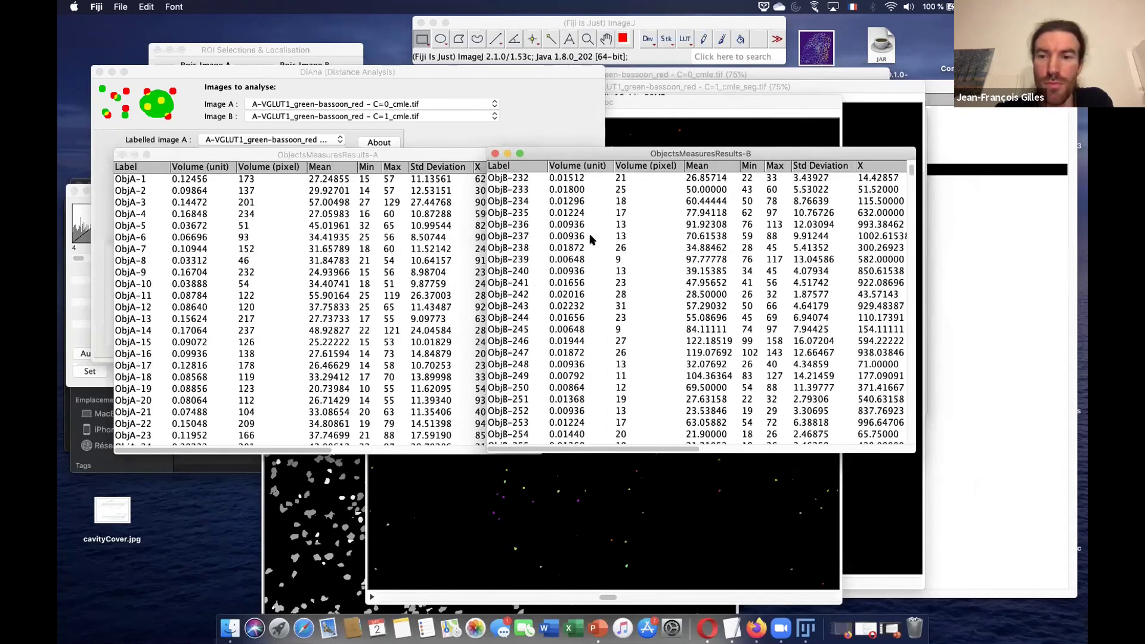
left_click(384, 156)
scroll(366, 272, "down", 3)
scroll(366, 272, "down", 4)
scroll(334, 358, "up", 7)
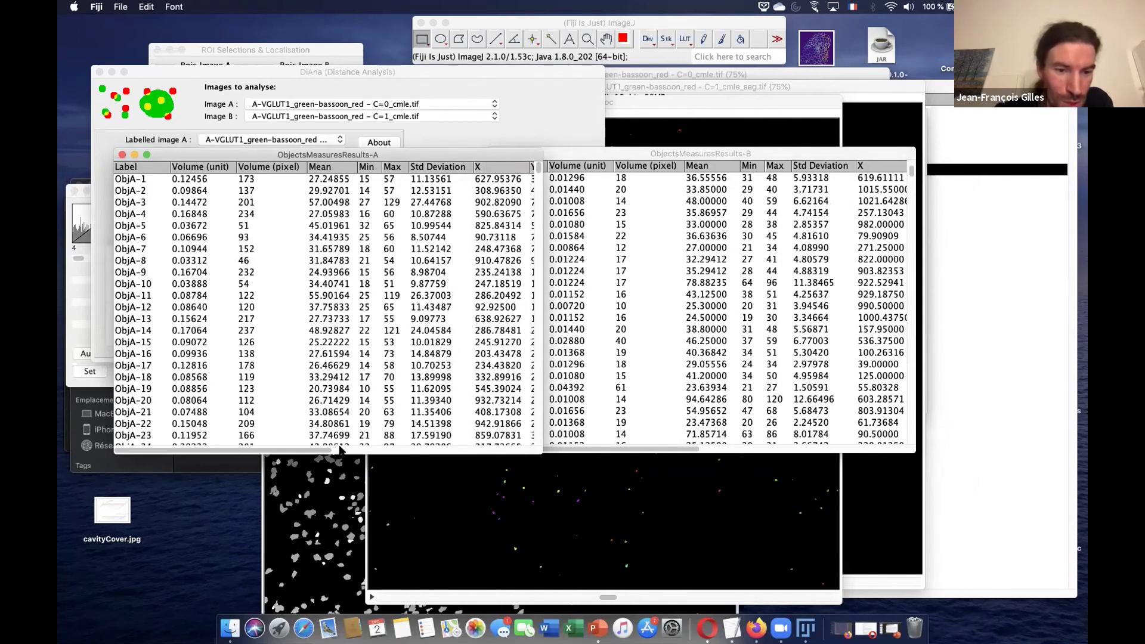
scroll(240, 451, "right", 10)
scroll(244, 446, "left", 9)
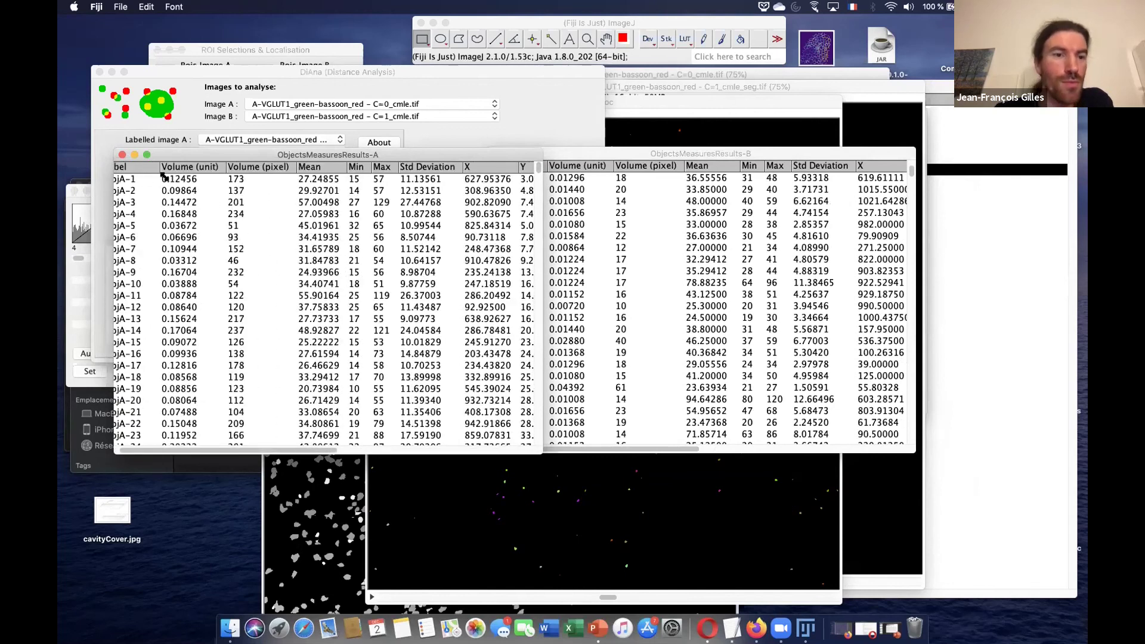
left_click(122, 154)
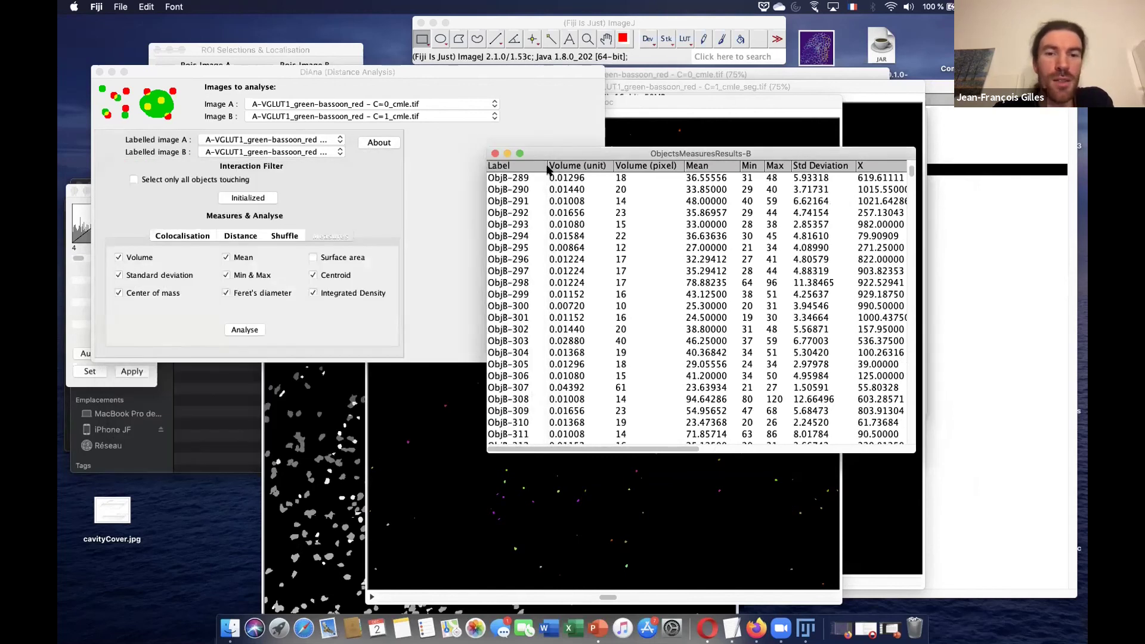
left_click(495, 154)
Run the DiAna distance analysis for the 2 closest objects, with all four center and edge distances enabled.
left_click(240, 235)
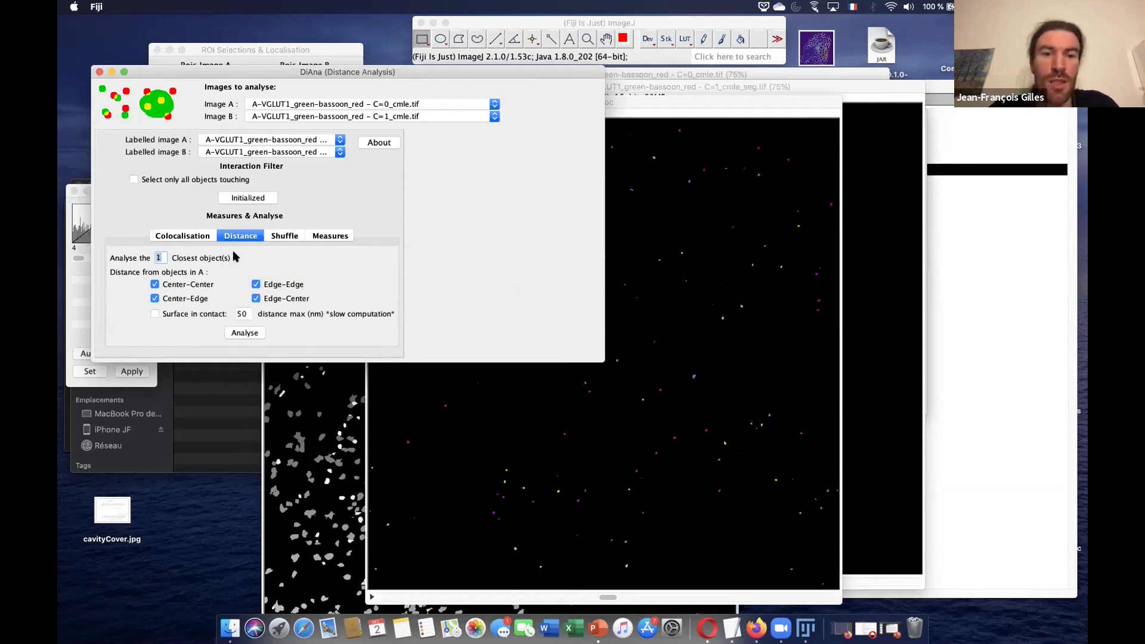
left_click_drag(161, 255, 152, 255)
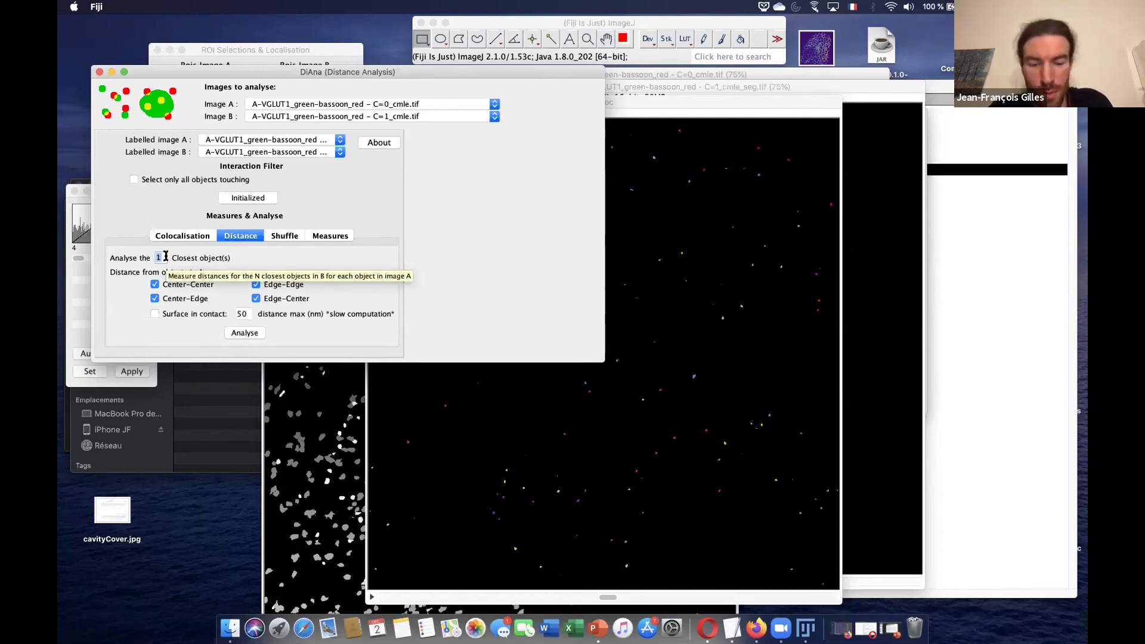
type("2")
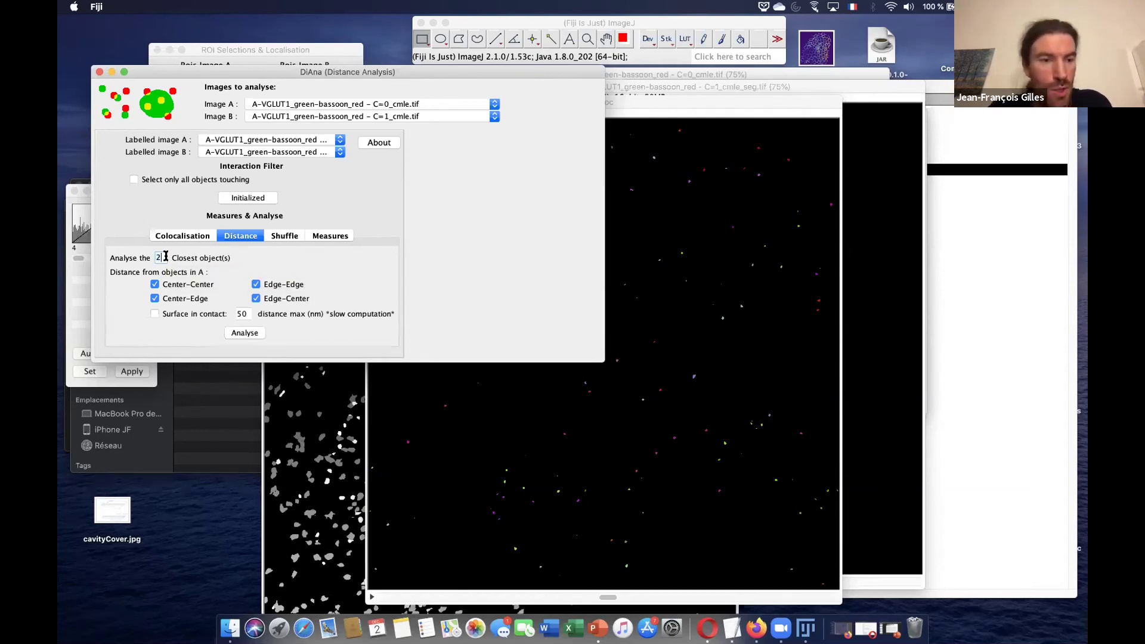
left_click(244, 333)
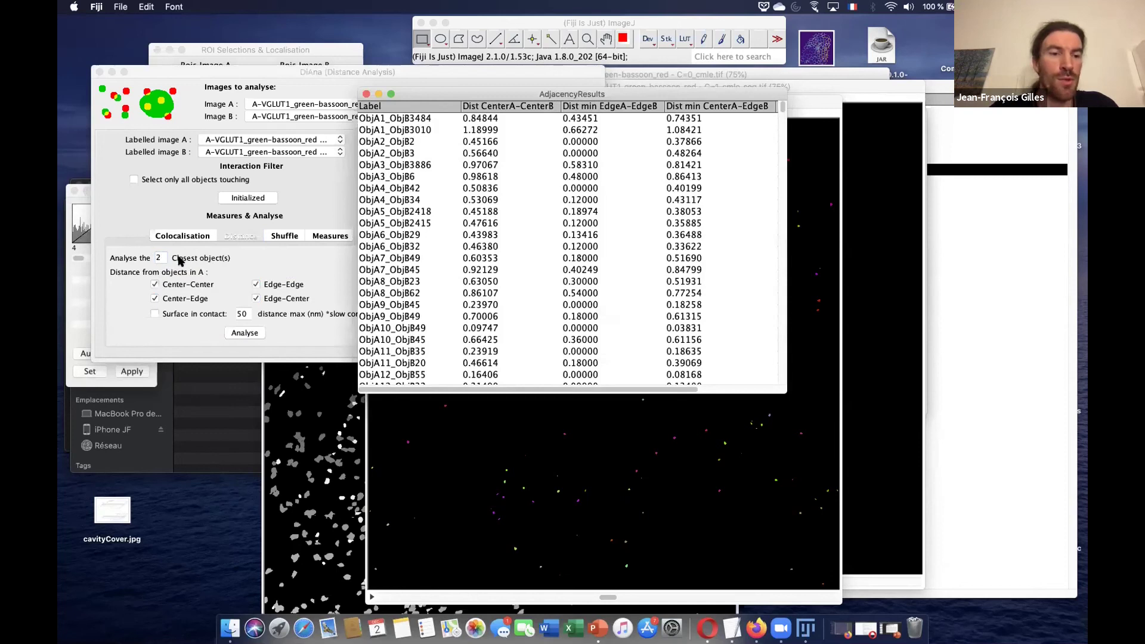
Compare the two closest B objects listed for ObjA1 through ObjA4 in the AdjacencyResults table and close it.
left_click(416, 119)
left_click(416, 129)
left_click(412, 142)
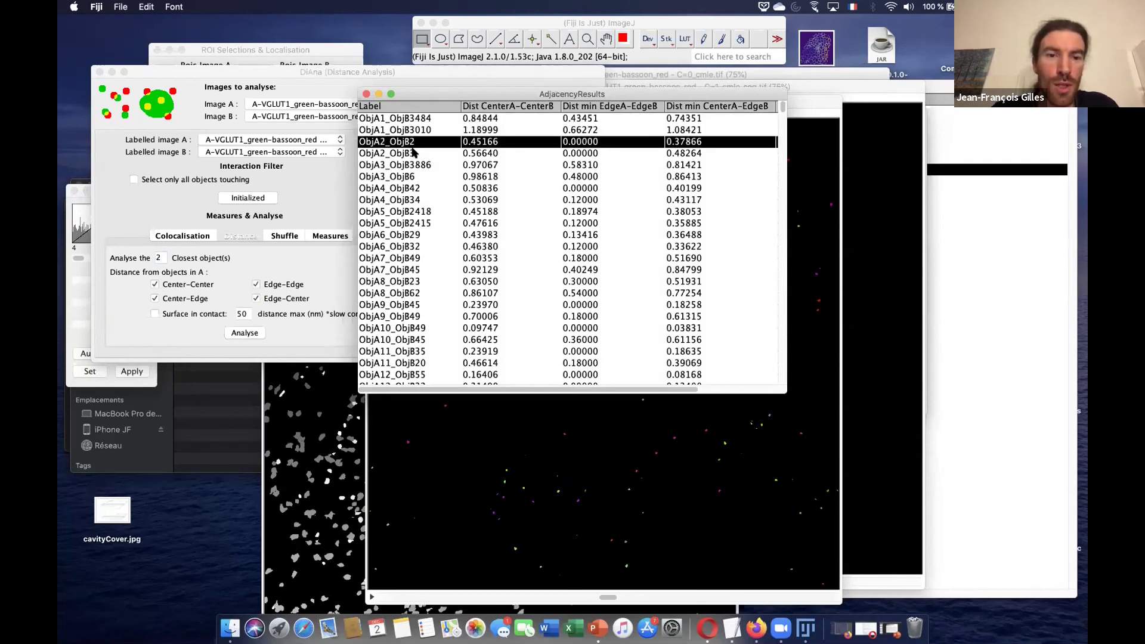
left_click(415, 153)
left_click(418, 165)
left_click(418, 177)
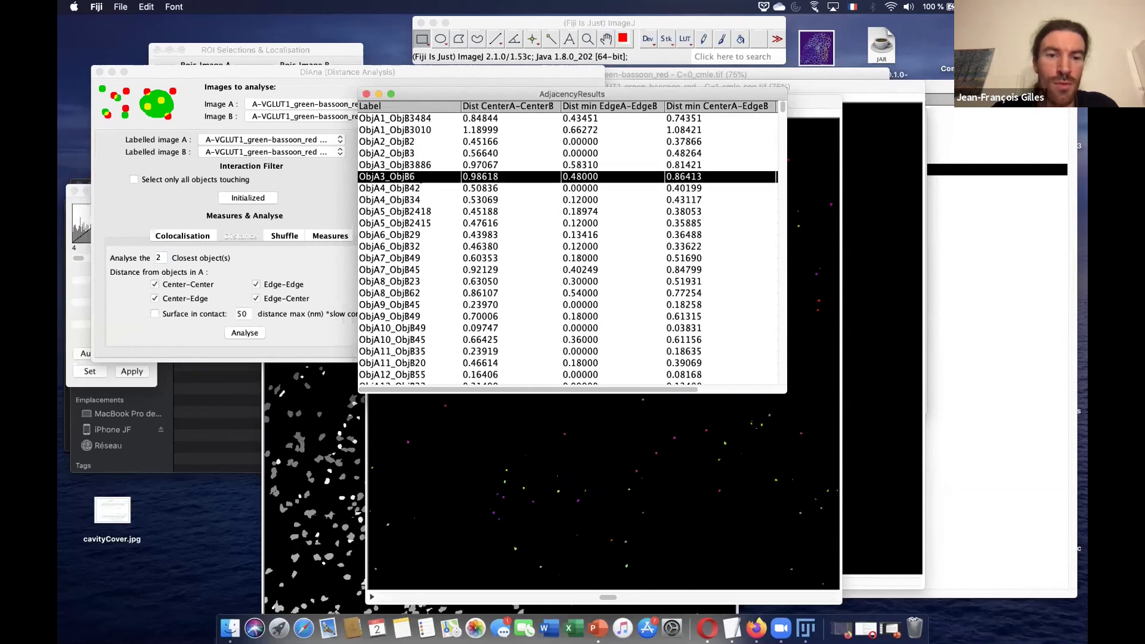
left_click(420, 189)
left_click(419, 201)
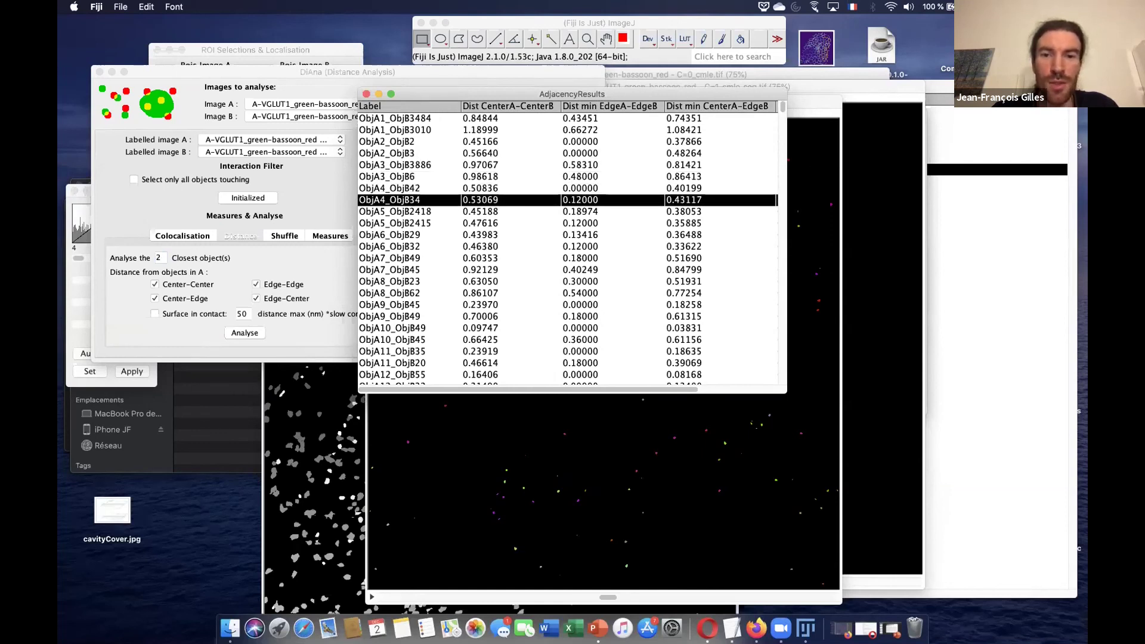
left_click(366, 94)
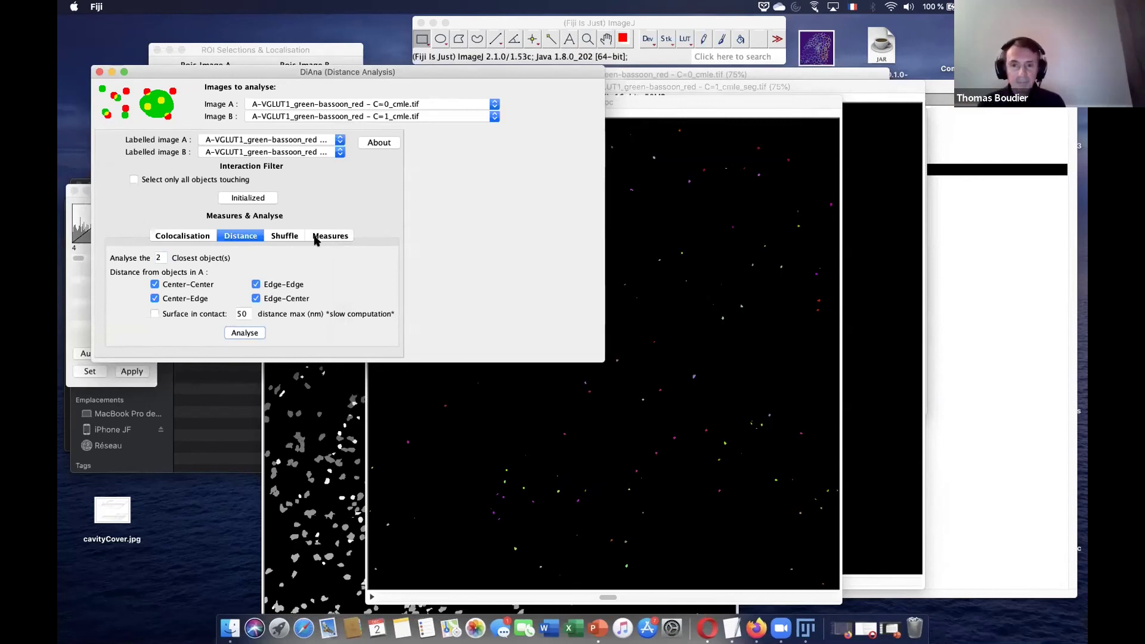
Switch to PowerPoint, minimise the slide window and close the DiAna window in Fiji.
left_click(601, 624)
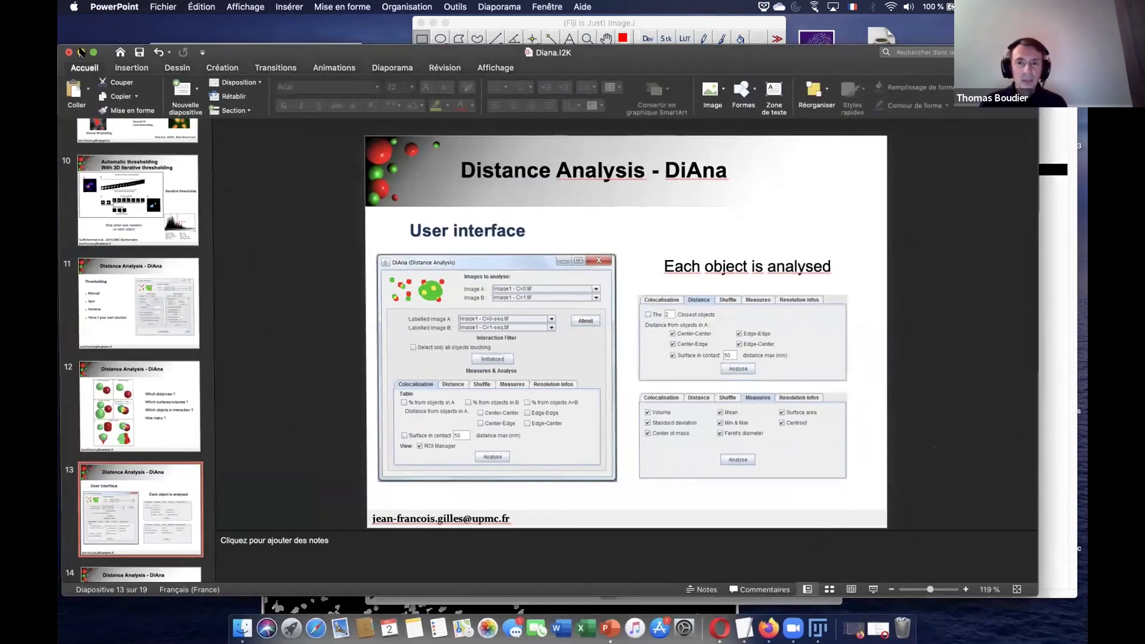
key("super+m")
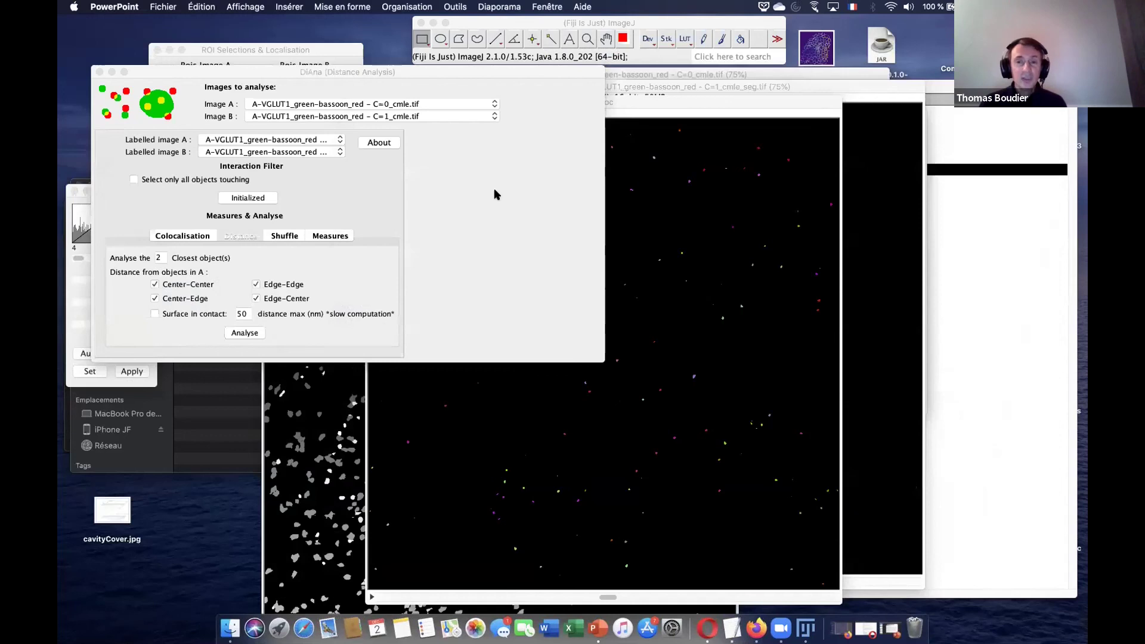
left_click(99, 73)
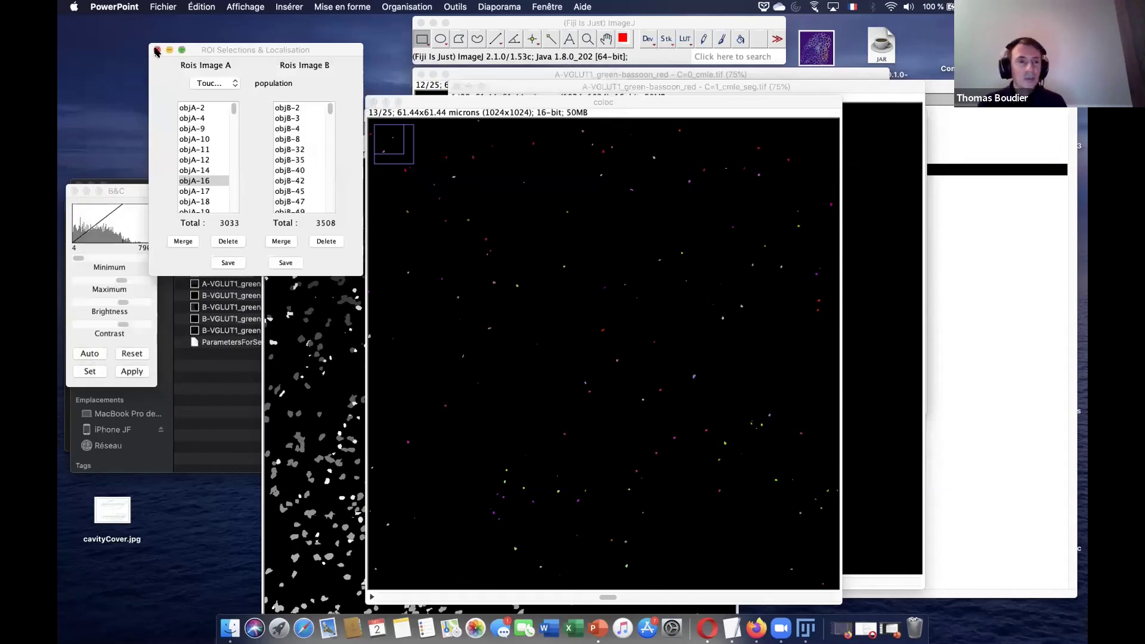
Close the ROI Selections & Localisation window and the coloc image, and clear the object outline on the C=0 segmented VGLUT1 image.
left_click(157, 50)
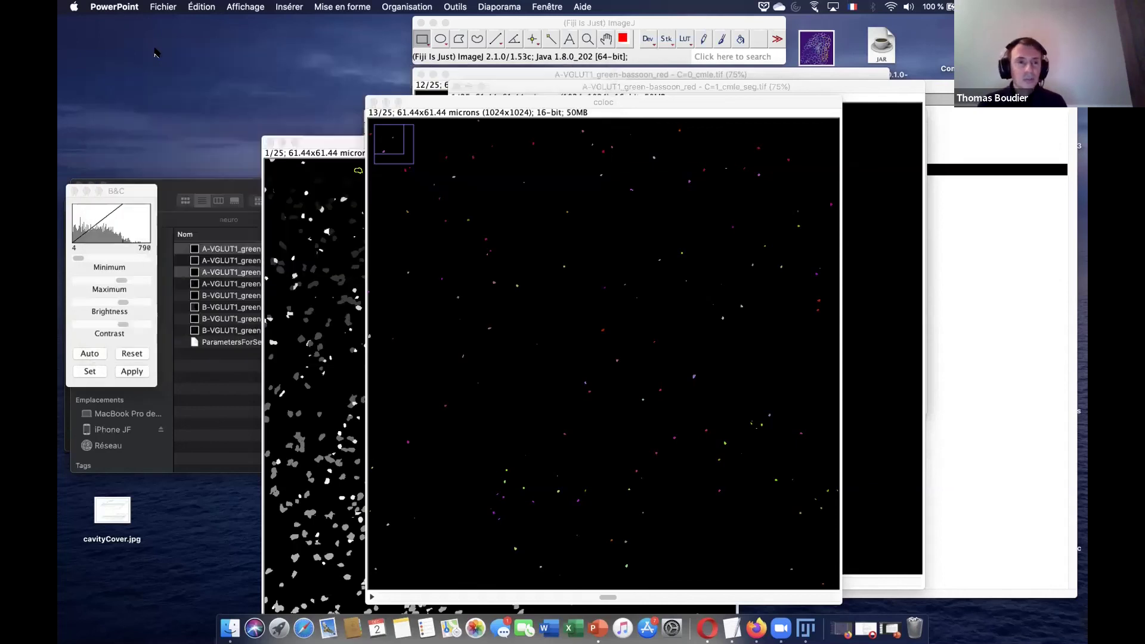
left_click(373, 102)
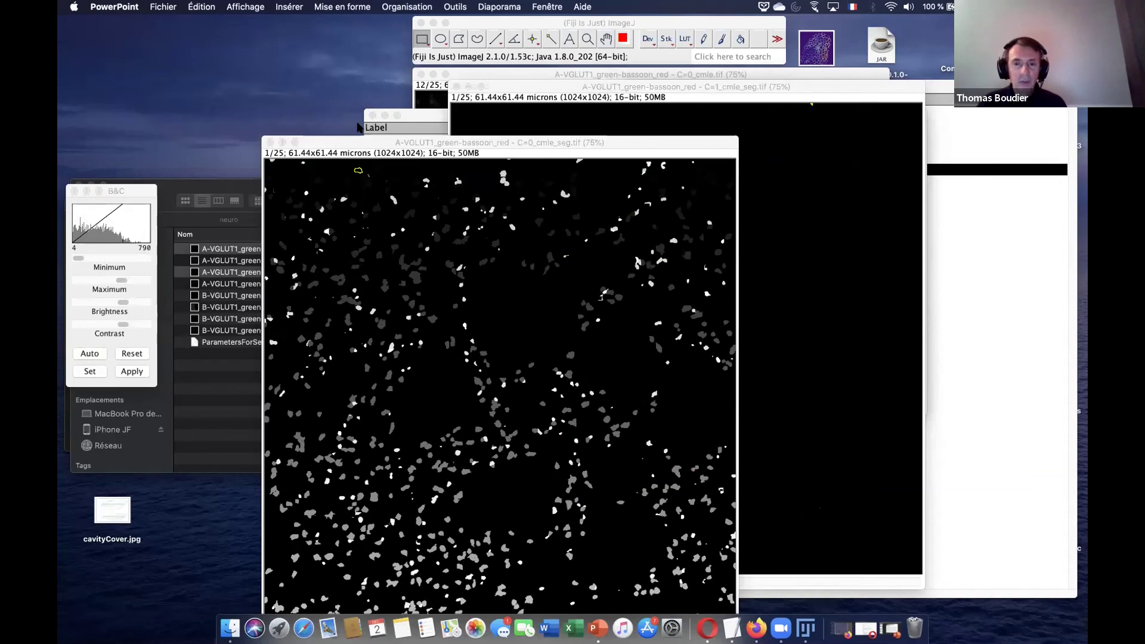
left_click(385, 173)
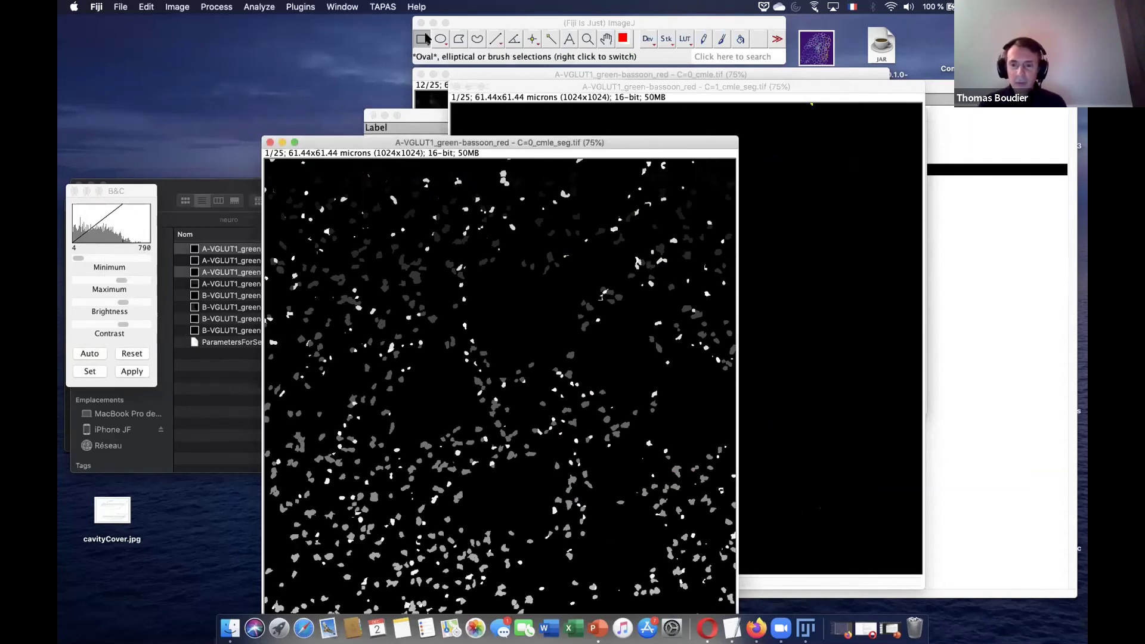
left_click(424, 40)
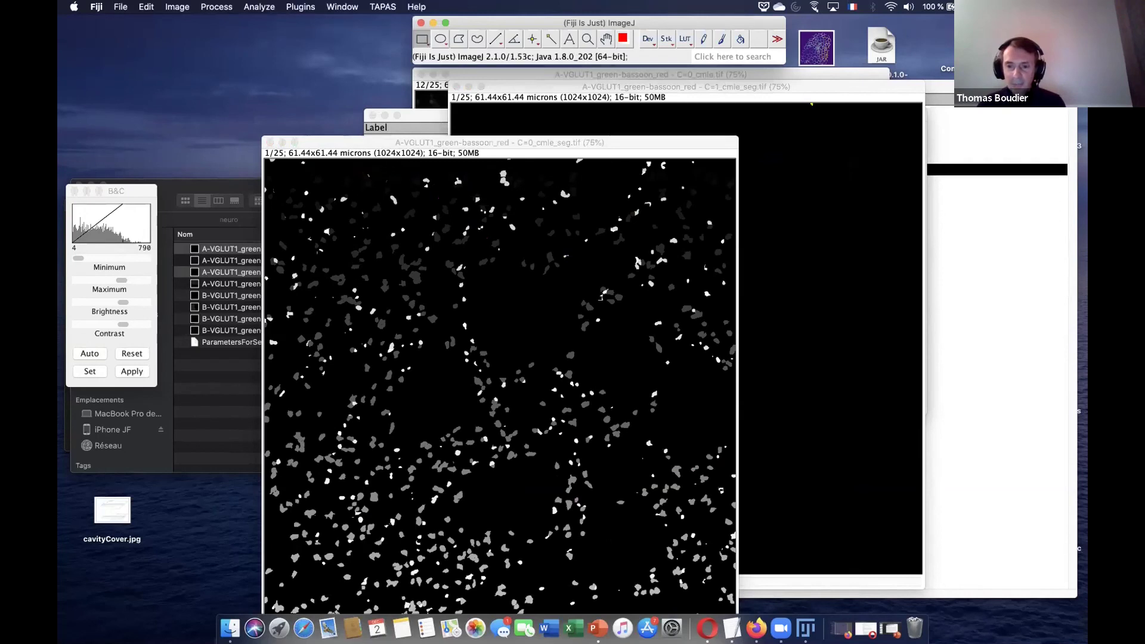
left_click(386, 170)
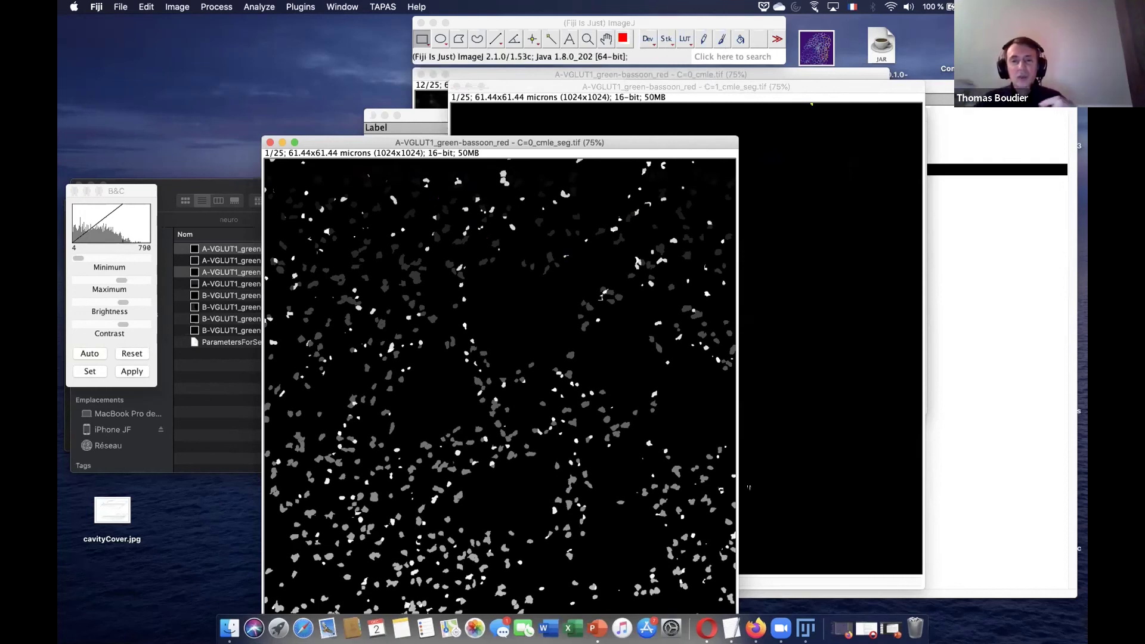
Switch from Fiji to the Zoom meeting application.
left_click(773, 626)
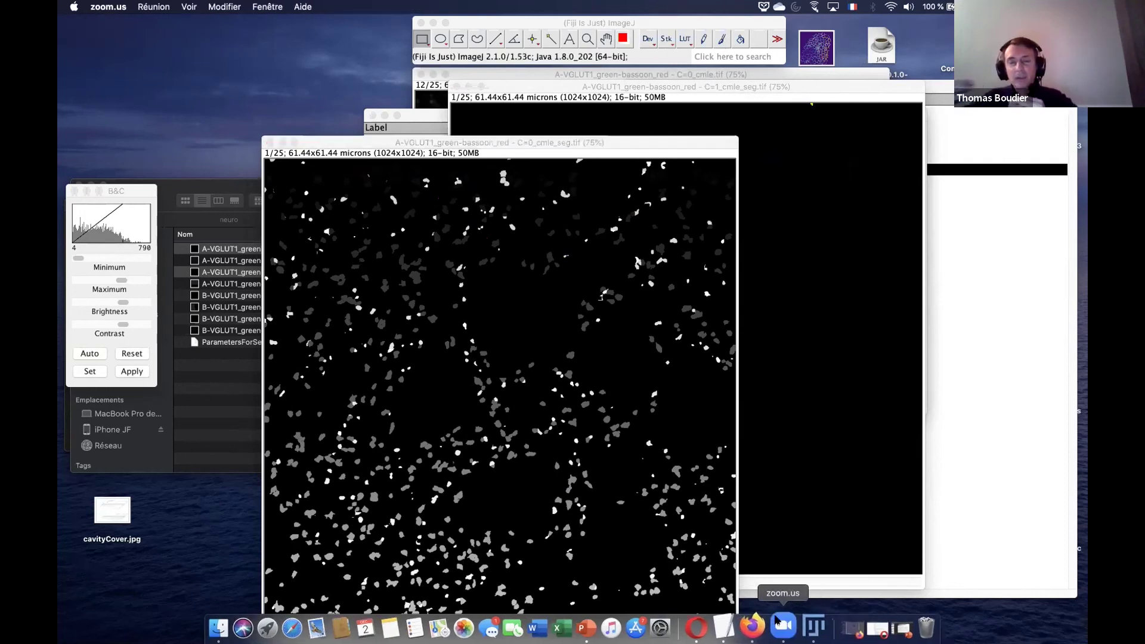